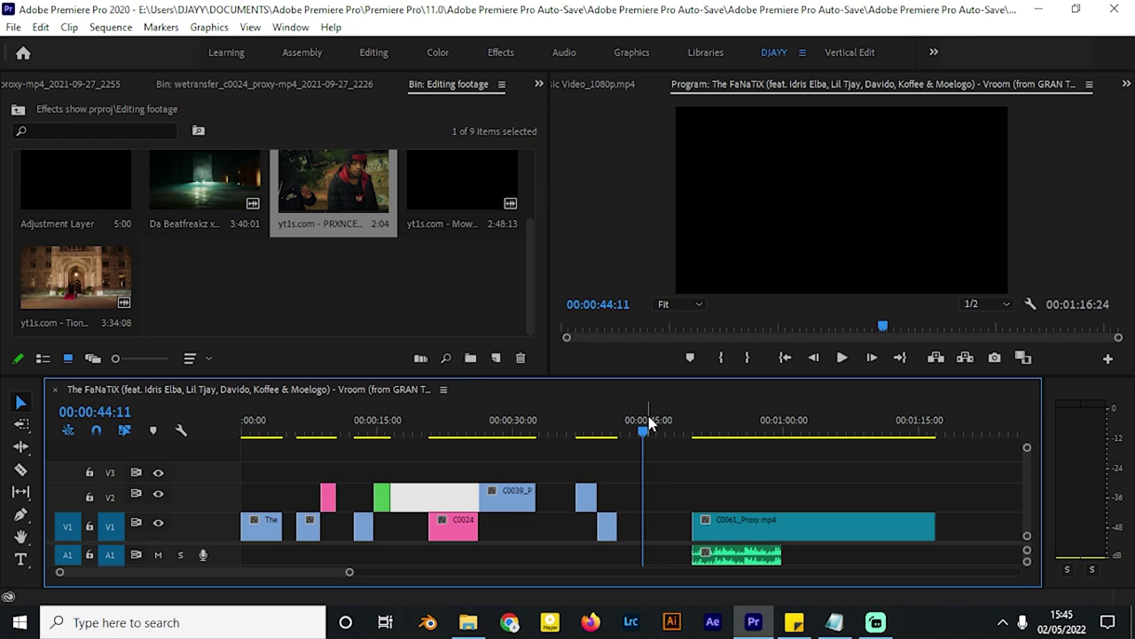
Step: Open the PRXNCE Nairobbery video in the source monitor and set its in and out points to cover the whole clip
{"action": "key", "text": "-"}
{"action": "double_click", "coordinate": [304, 197]}
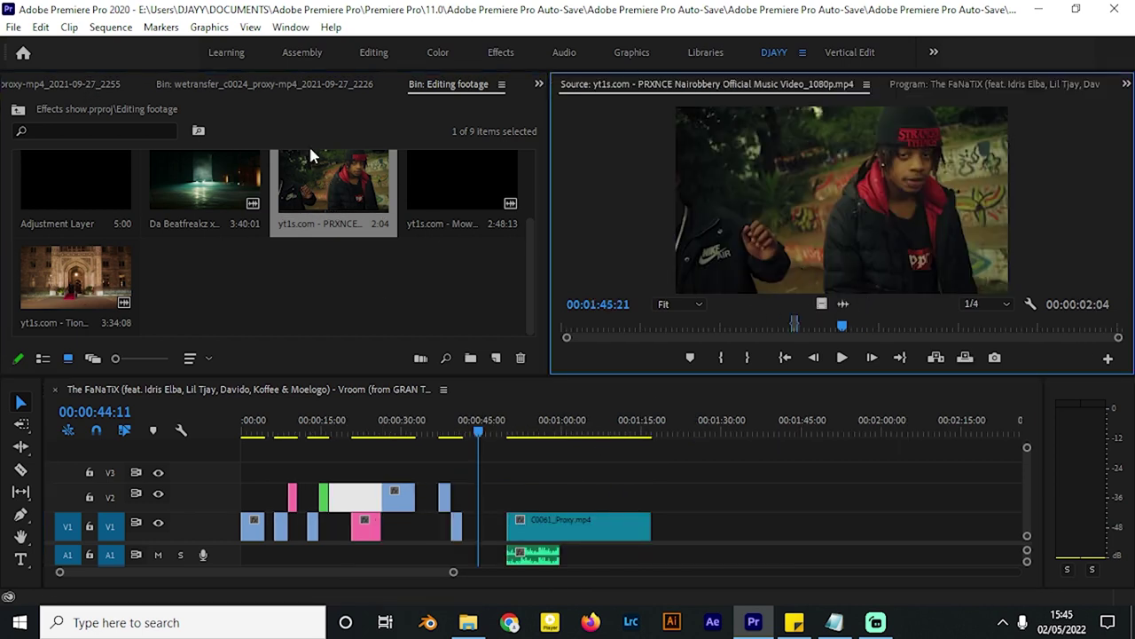
{"action": "mouse_move", "coordinate": [309, 155]}
{"action": "left_mouse_down"}
{"action": "mouse_move", "coordinate": [674, 487]}
{"action": "mouse_move", "coordinate": [715, 490]}
{"action": "mouse_move", "coordinate": [318, 162]}
{"action": "left_mouse_up"}
{"action": "left_click", "coordinate": [654, 327]}
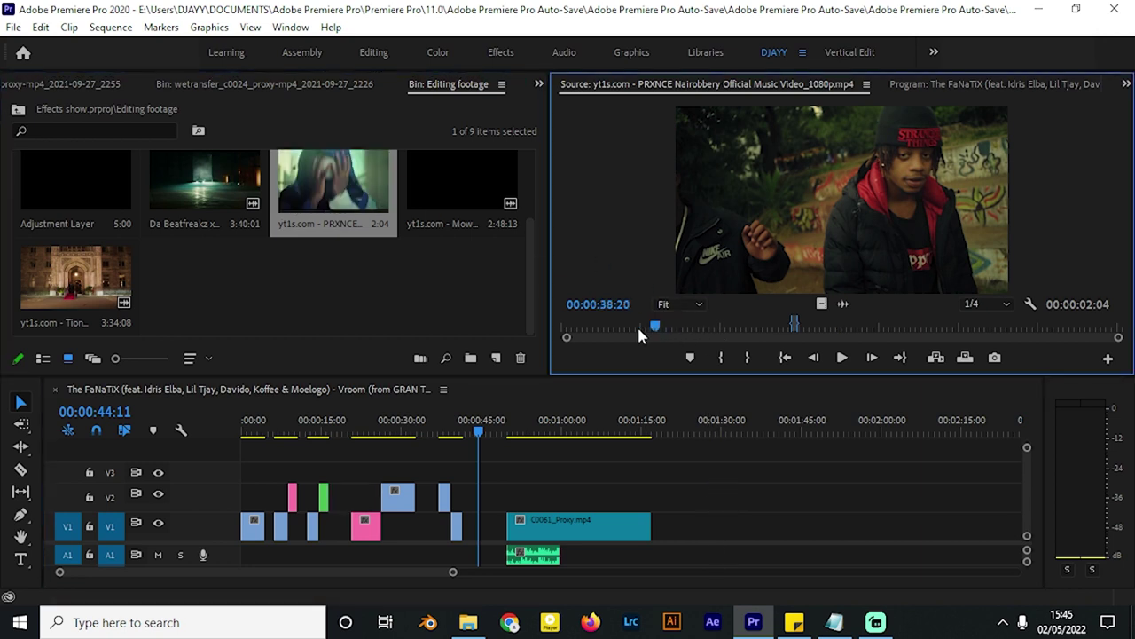
{"action": "left_click_drag", "start_coordinate": [639, 328], "coordinate": [451, 301]}
{"action": "key", "text": "i"}
{"action": "left_click_drag", "start_coordinate": [842, 324], "coordinate": [1118, 325]}
{"action": "key", "text": "o"}
Step: Place only the video of the PRXNCE Nairobbery clip on track V1 after the C0061_Proxy.mp4 clip, starting at 00:01:47:09
{"action": "left_click_drag", "start_coordinate": [821, 304], "coordinate": [814, 520]}
{"action": "key", "text": "minus"}
{"action": "key", "text": "minus"}
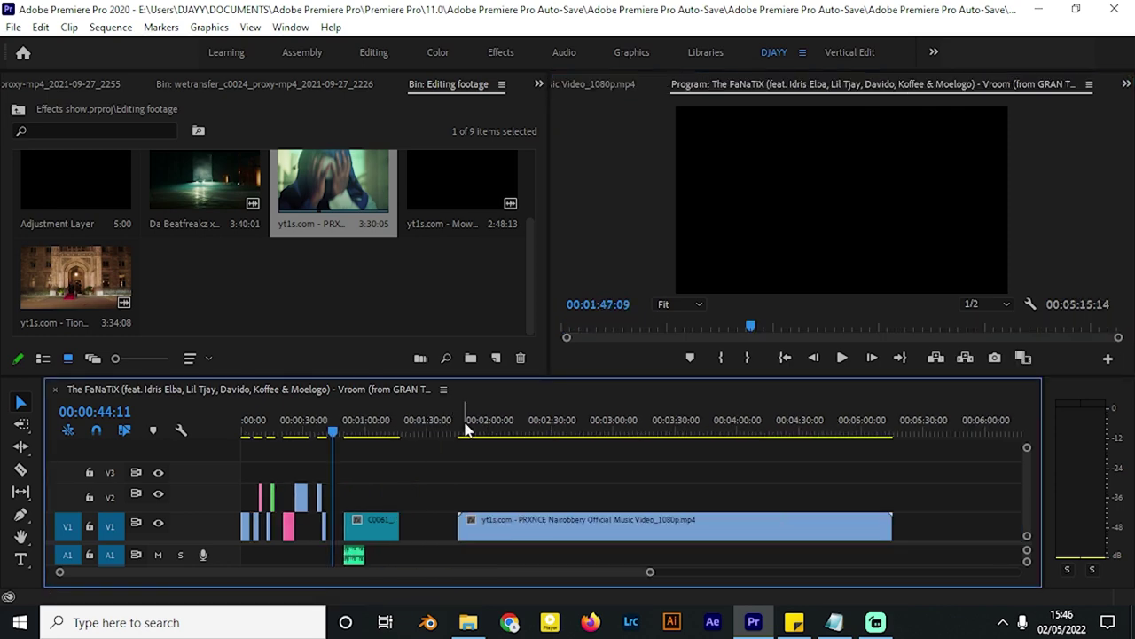
Step: Export the music video frame at 00:02:00:00 as a JPEG still named s001
{"action": "left_click", "coordinate": [470, 430]}
{"action": "scroll", "coordinate": [546, 513], "scroll_direction": "up", "scroll_amount": 2}
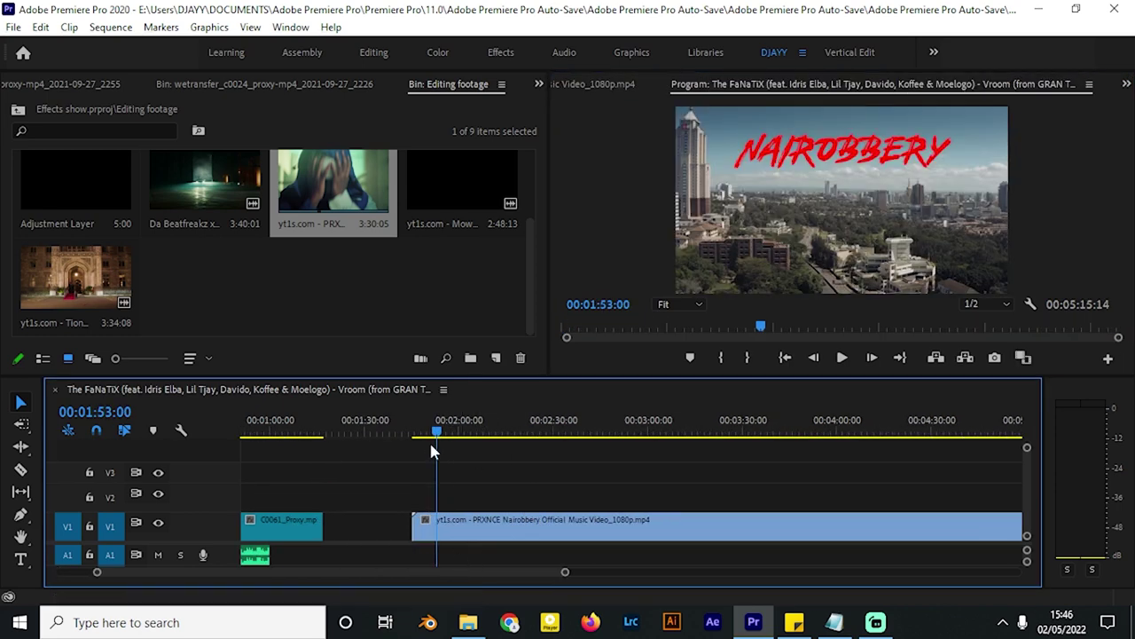
{"action": "left_click", "coordinate": [456, 434]}
{"action": "left_click", "coordinate": [469, 431]}
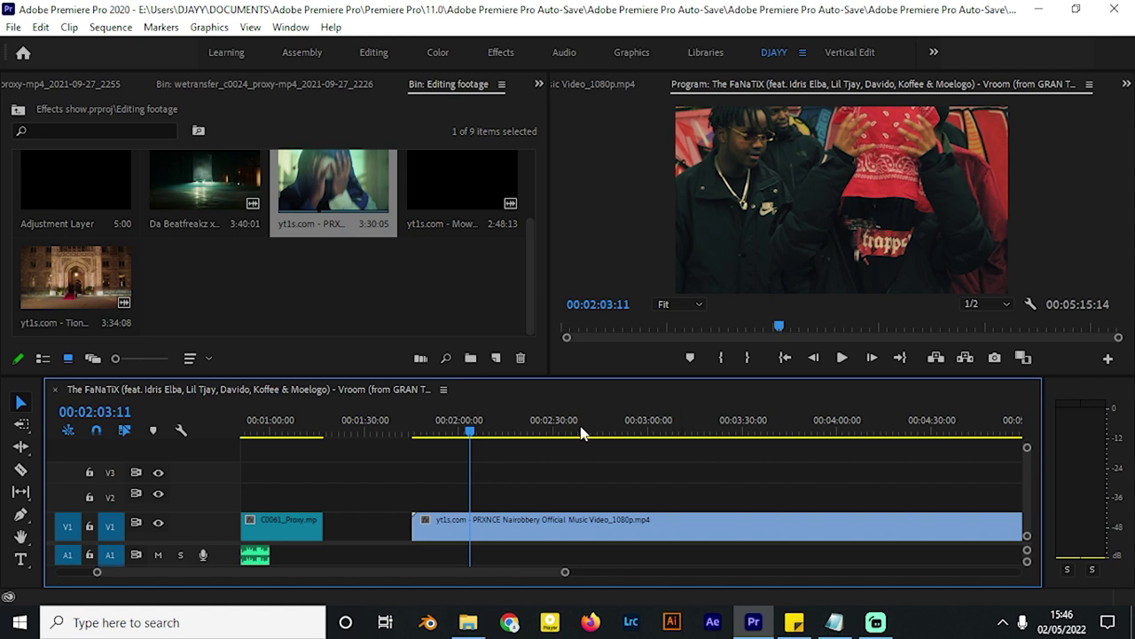
{"action": "left_click", "coordinate": [462, 429]}
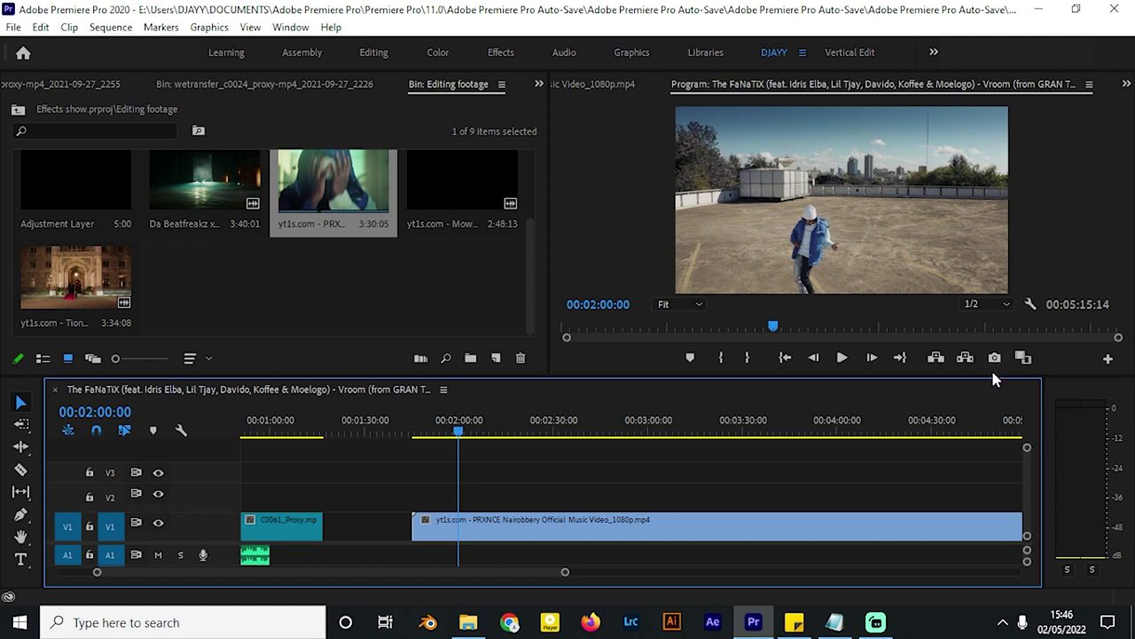
{"action": "left_click", "coordinate": [1108, 361]}
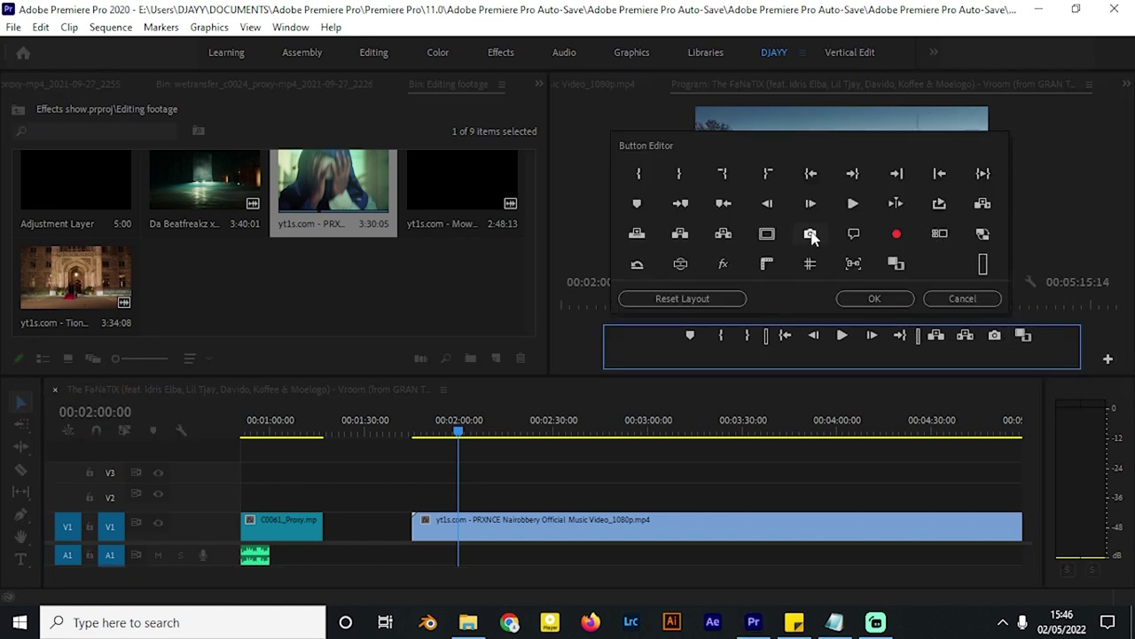
{"action": "left_click", "coordinate": [961, 299]}
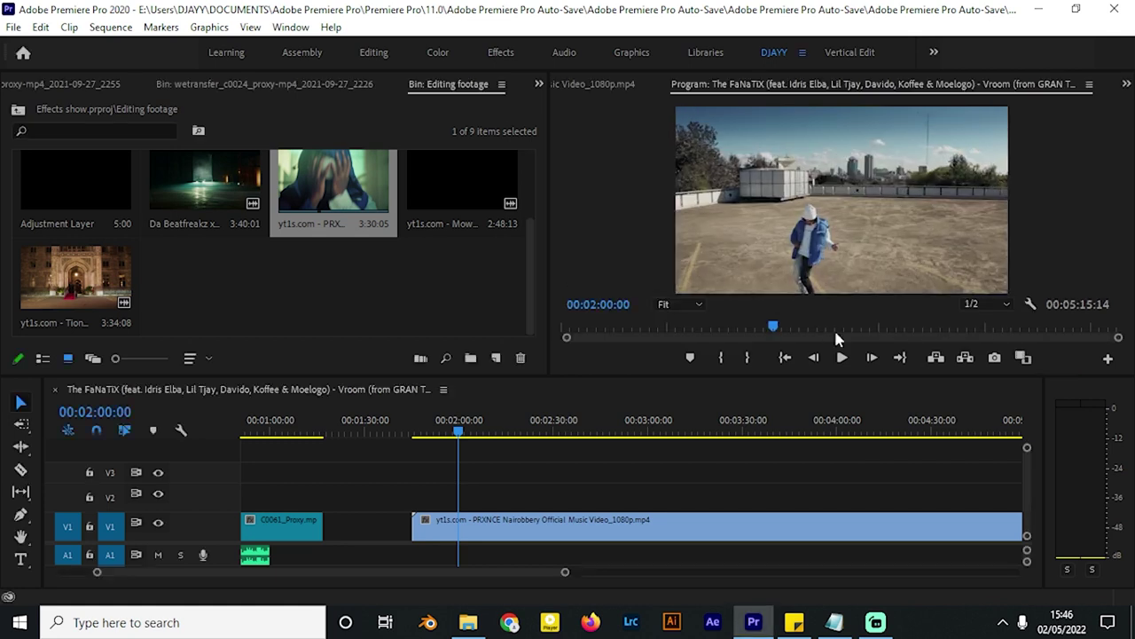
{"action": "left_click", "coordinate": [994, 358]}
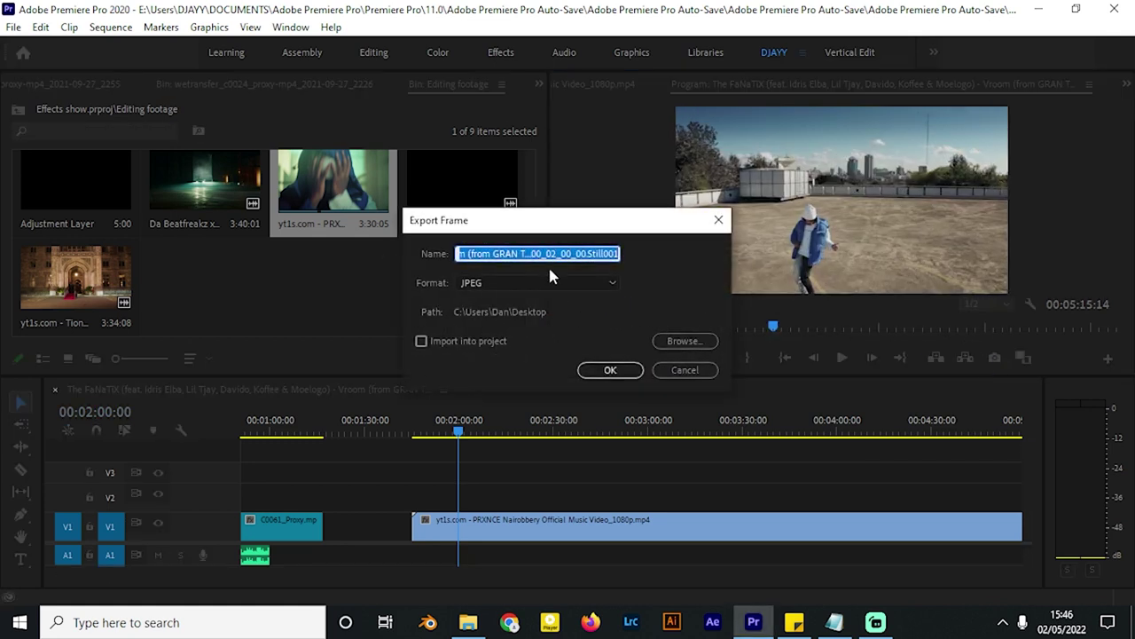
{"action": "type", "text": "s"}
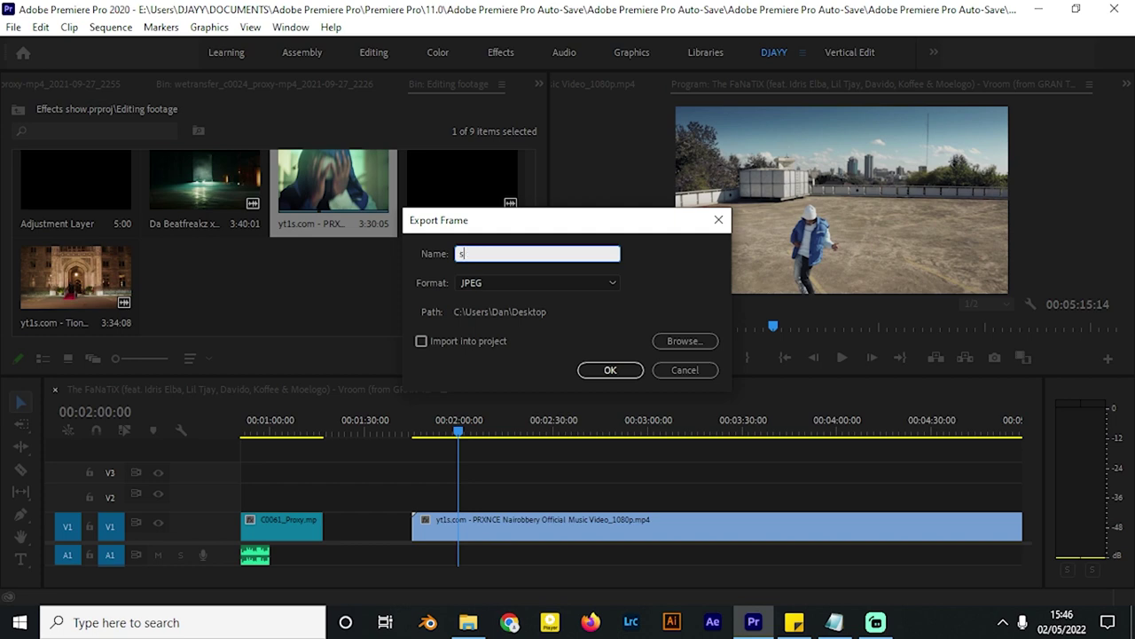
{"action": "key", "text": "Return"}
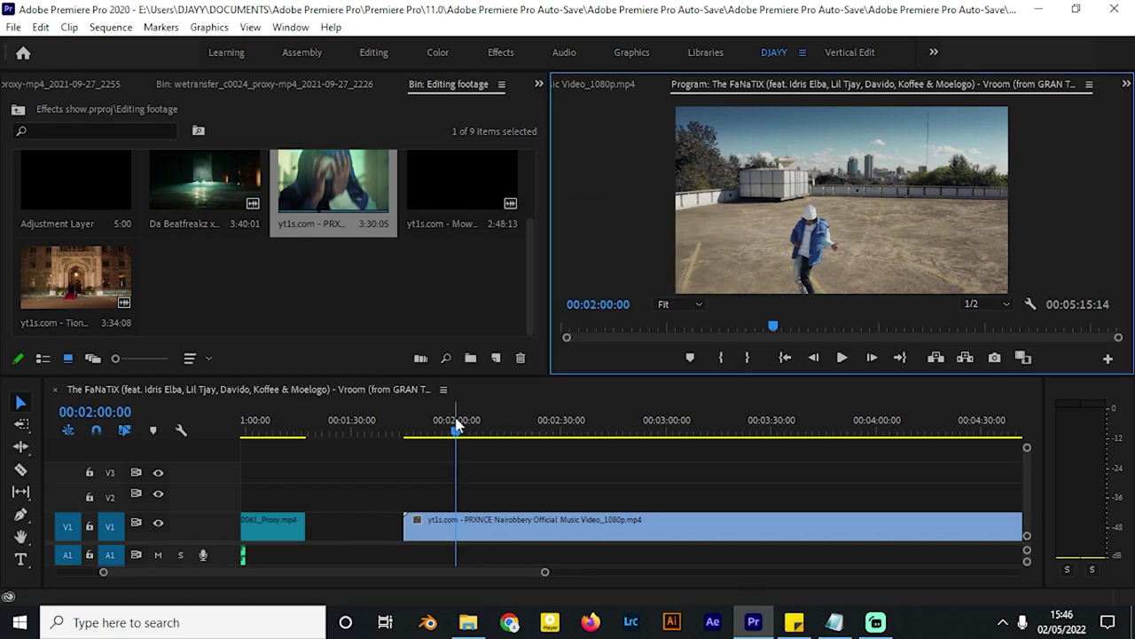
Step: Export a second still from the music video at about 00:02:22
{"action": "left_click_drag", "start_coordinate": [488, 425], "coordinate": [481, 426]}
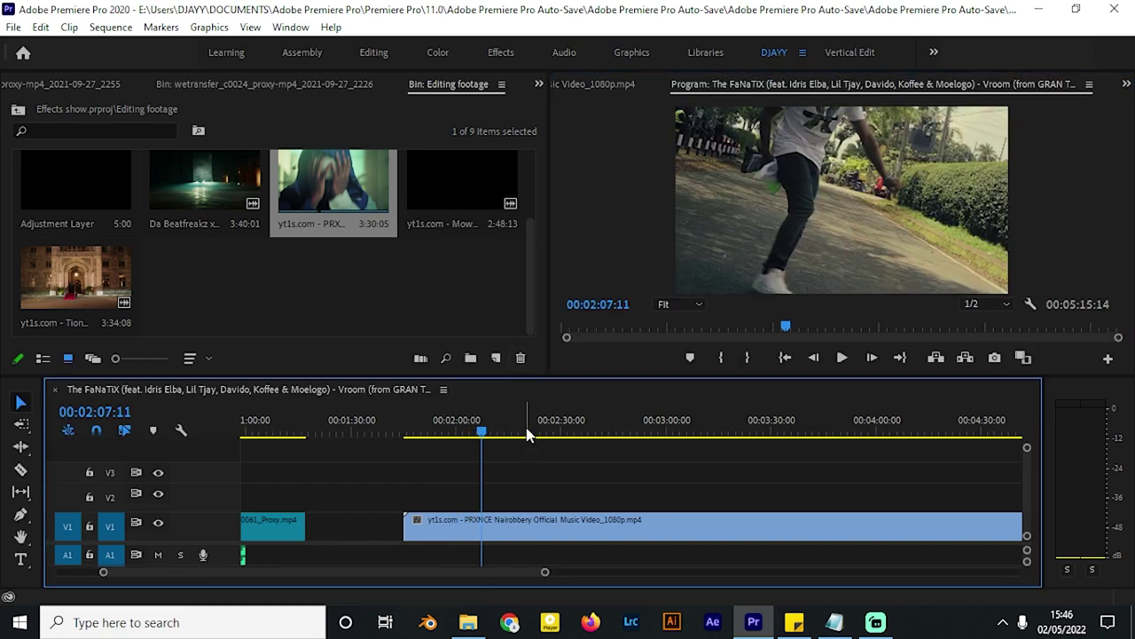
{"action": "left_click", "coordinate": [533, 428]}
{"action": "key", "text": "ctrl+shift+e"}
{"action": "type", "text": "ddd"}
{"action": "key", "text": "Return"}
Step: Export further stills from the music video at about 00:02:37
{"action": "left_click_drag", "start_coordinate": [411, 430], "coordinate": [586, 407]}
{"action": "key", "text": "ctrl+shift+e"}
{"action": "left_click", "coordinate": [611, 370]}
{"action": "left_click", "coordinate": [994, 357]}
{"action": "key", "text": "Return"}
Step: Export the music video frame at 00:03:01:21 as a still
{"action": "left_click", "coordinate": [673, 428]}
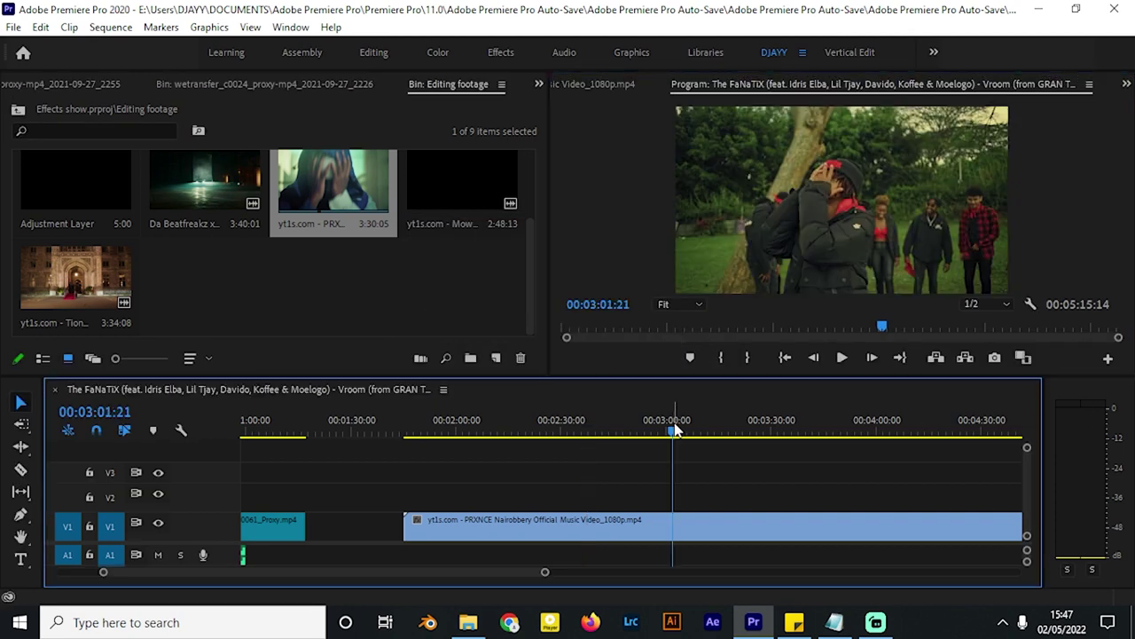
{"action": "left_click", "coordinate": [994, 358]}
{"action": "key", "text": "Return"}
{"action": "left_click", "coordinate": [715, 419]}
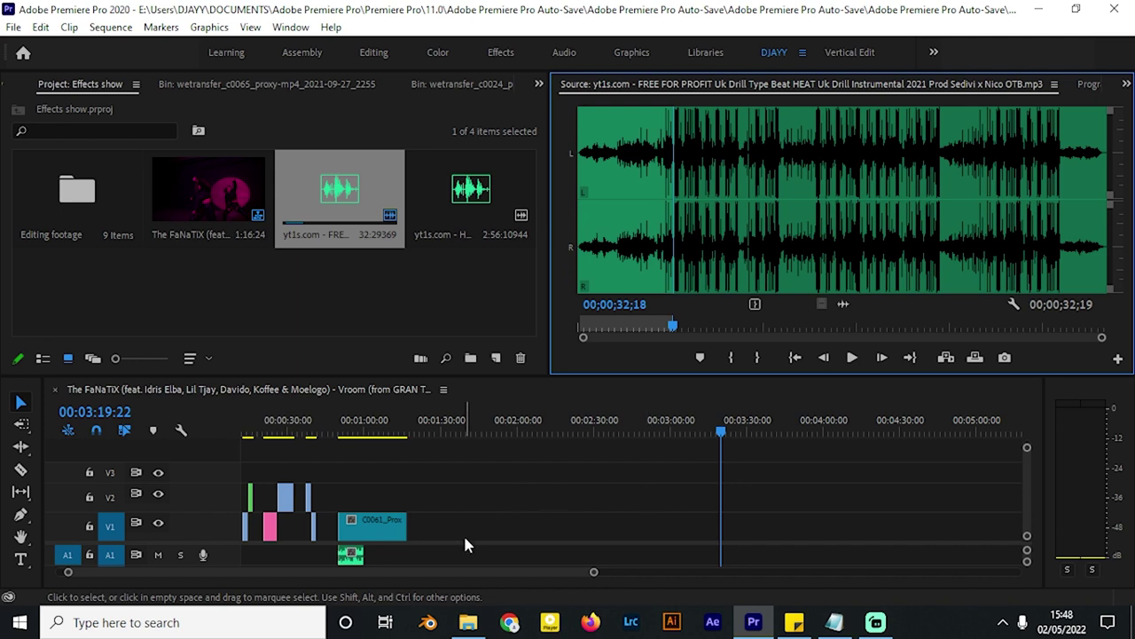
Step: Place the UK drill instrumental on track A1 at 00:02:02:00 and extend its end to 00:03:15:00
{"action": "scroll", "coordinate": [463, 533], "scroll_direction": "down", "scroll_amount": 2}
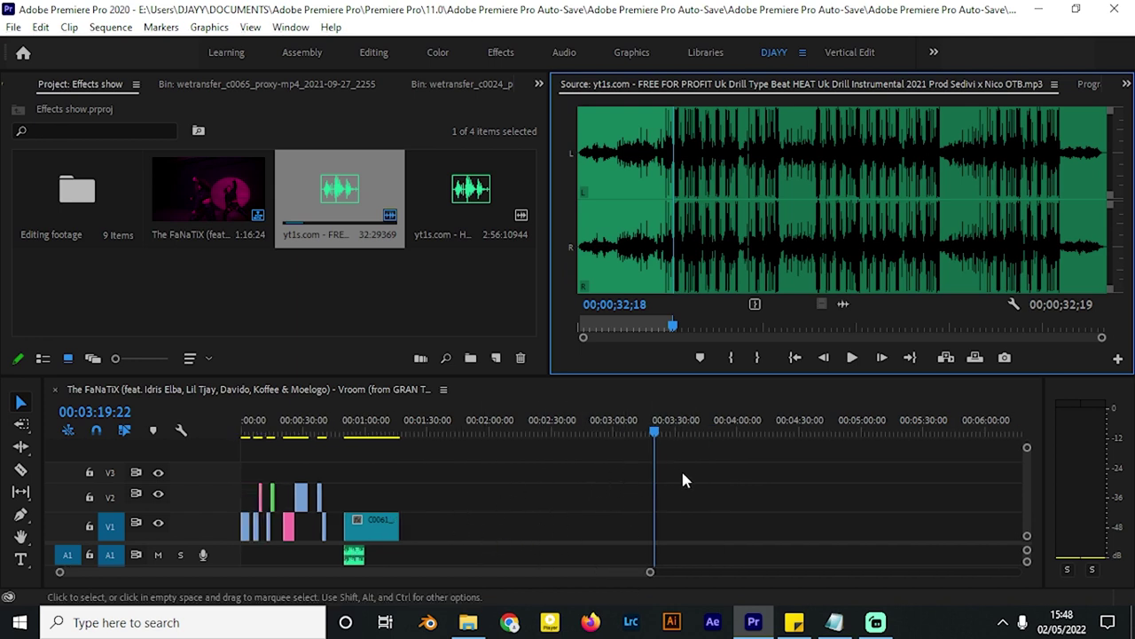
{"action": "scroll", "coordinate": [578, 472], "scroll_direction": "up", "scroll_amount": 2}
{"action": "left_click", "coordinate": [389, 425]}
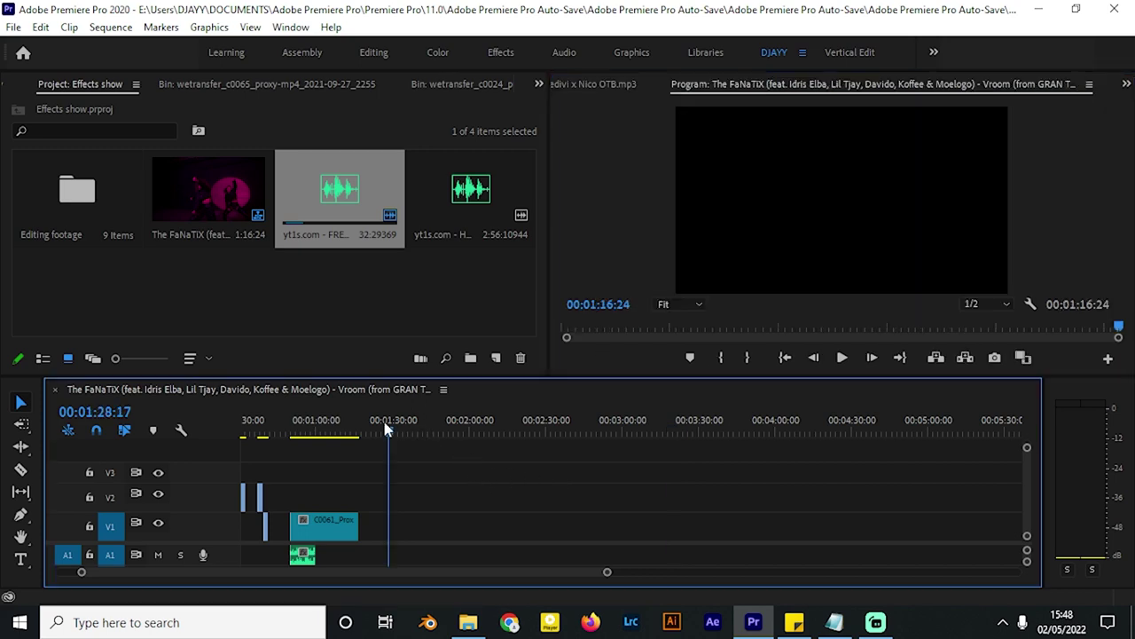
{"action": "key", "text": "equal"}
{"action": "left_click", "coordinate": [580, 87]}
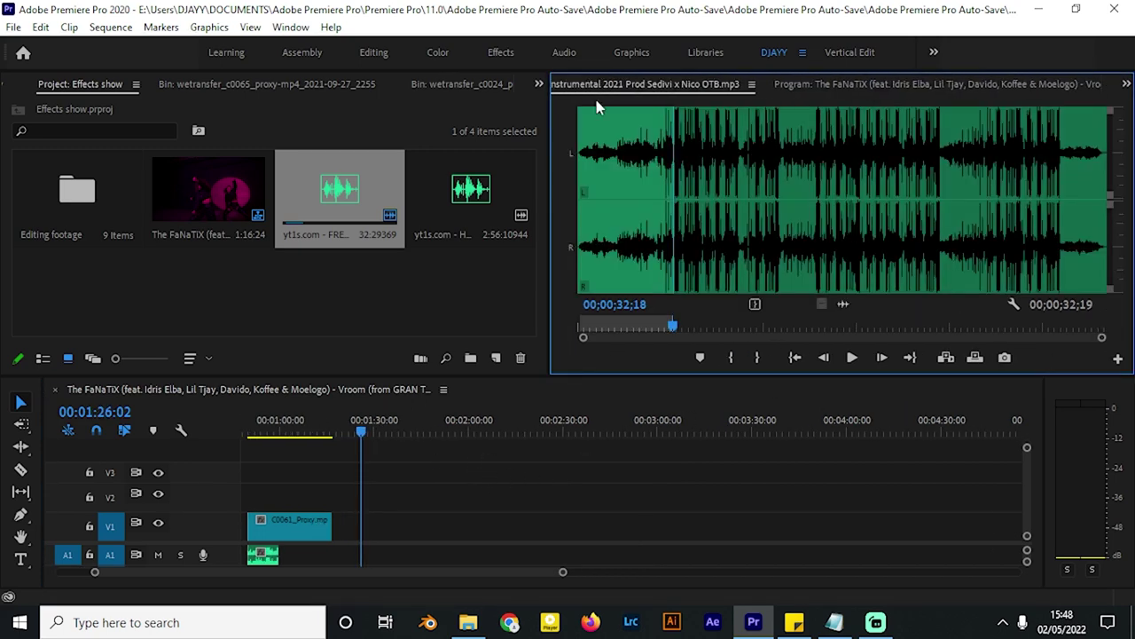
{"action": "left_click_drag", "start_coordinate": [468, 570], "coordinate": [471, 546]}
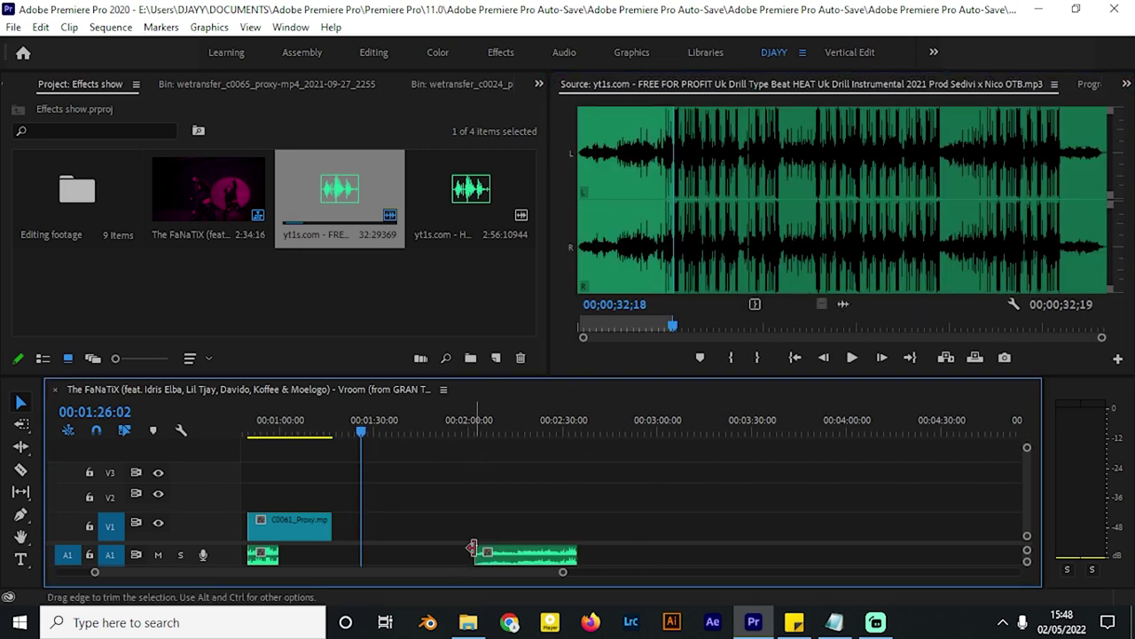
Step: Play the instrumental from 00:02:02:00 at a lower volume and enlarge track A1 to examine its waveform for the beat
{"action": "left_click", "coordinate": [479, 431]}
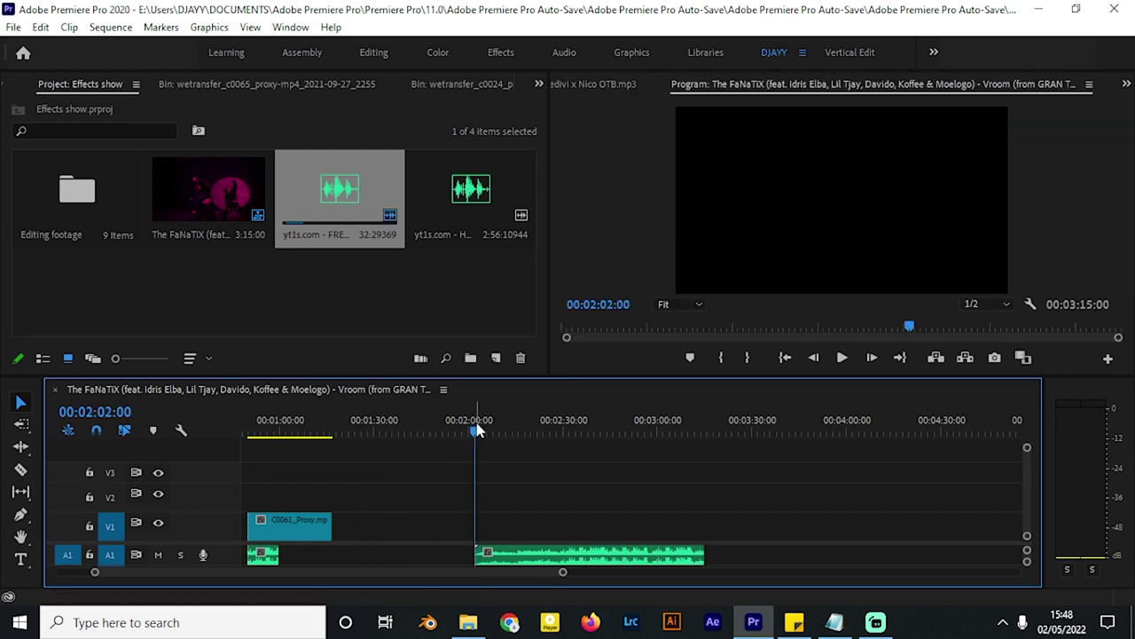
{"action": "key", "text": "space"}
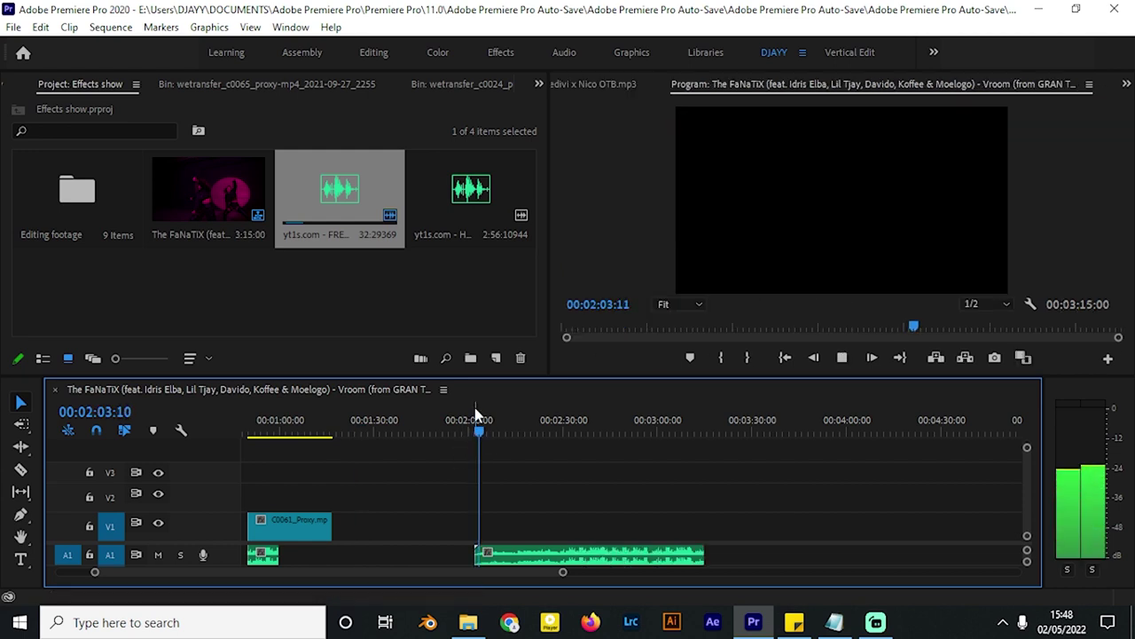
{"action": "key", "text": "XF86AudioLowerVolume"}
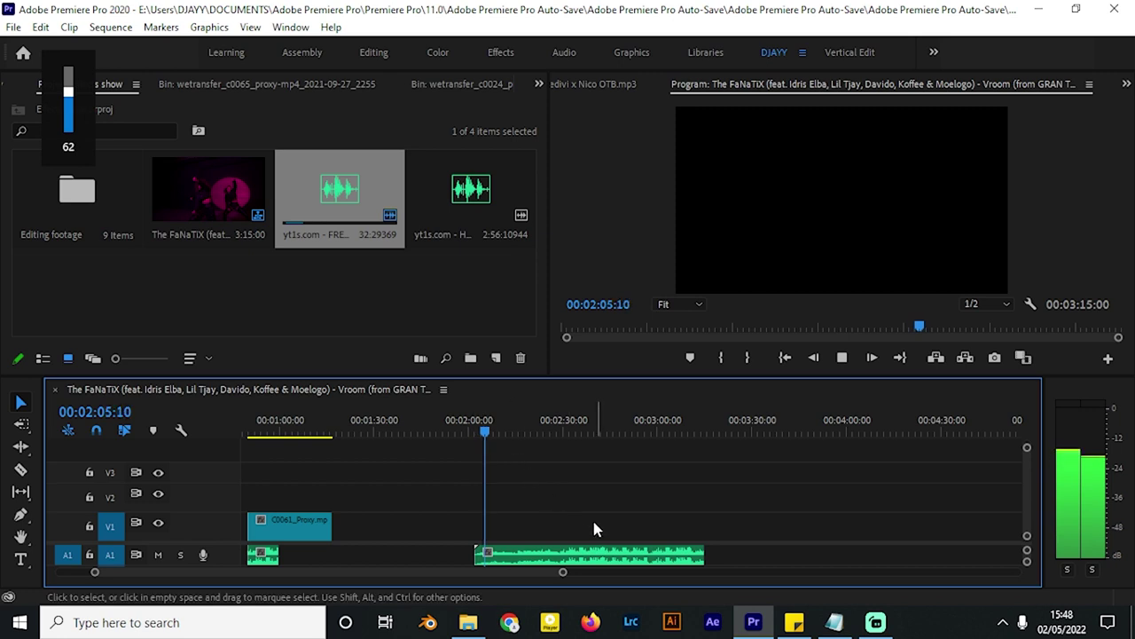
{"action": "scroll", "coordinate": [528, 515], "scroll_direction": "up", "scroll_amount": 2}
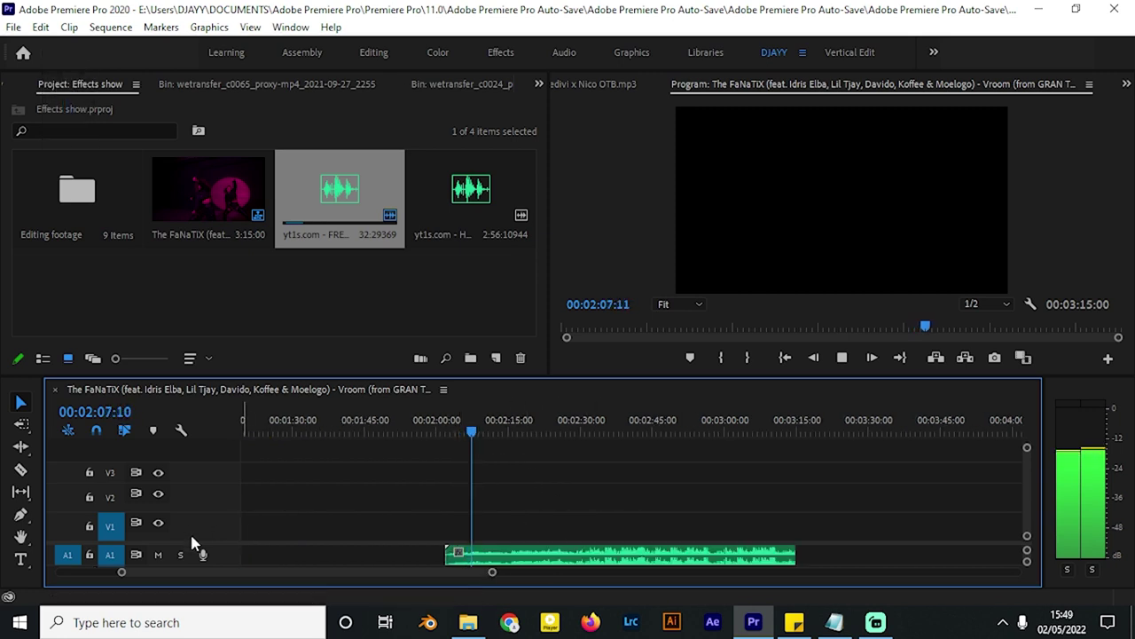
{"action": "scroll", "coordinate": [379, 517], "scroll_direction": "down", "scroll_amount": 1}
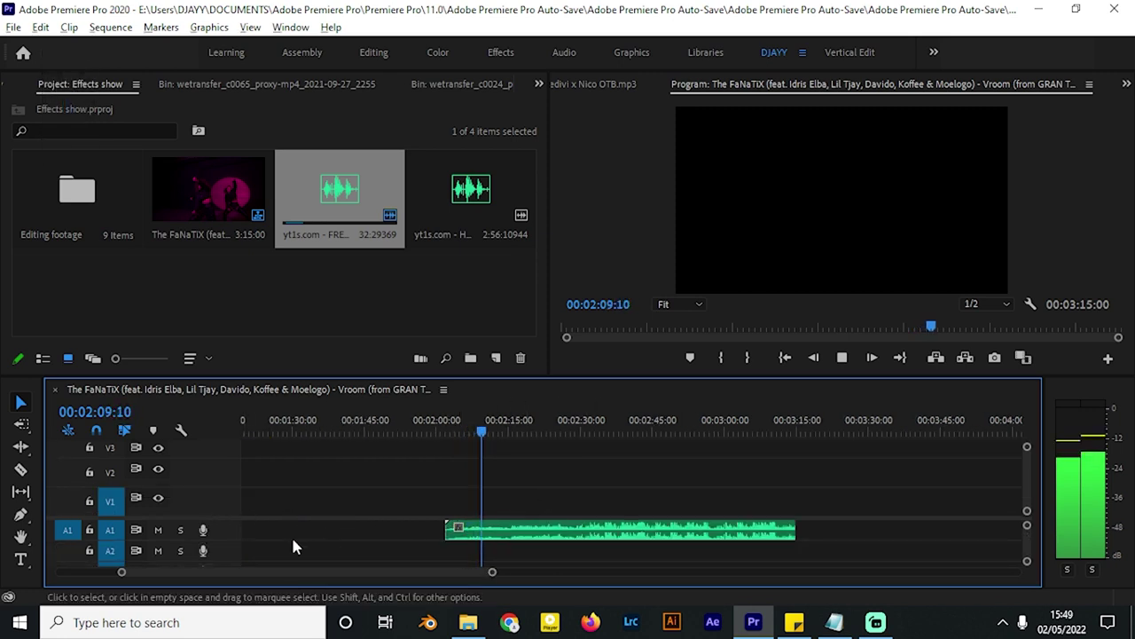
{"action": "double_click", "coordinate": [230, 524]}
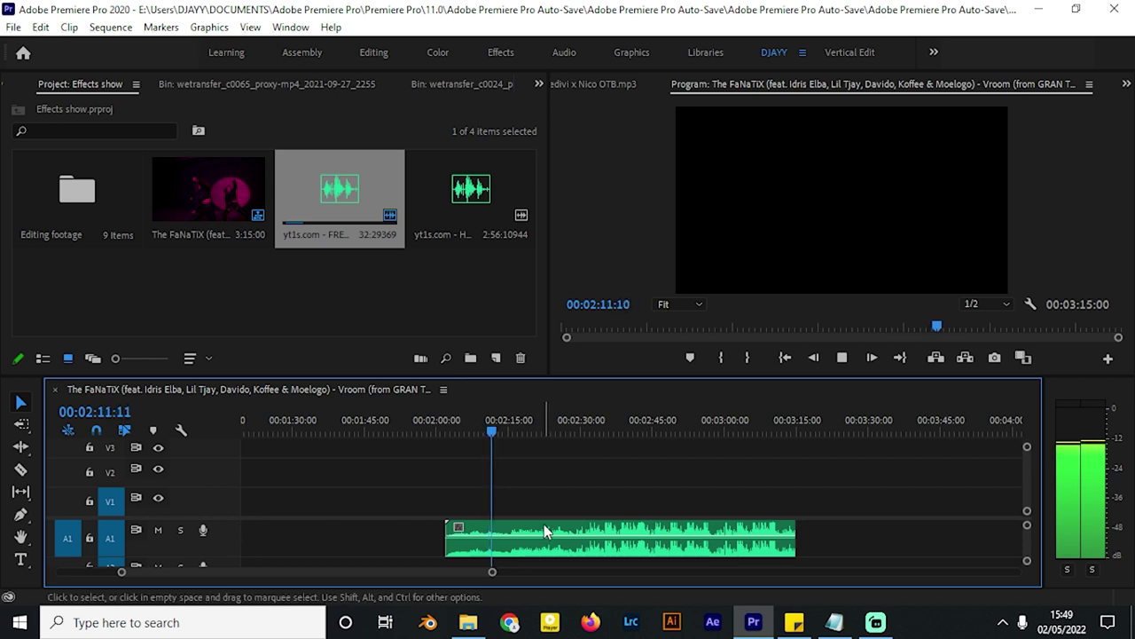
{"action": "scroll", "coordinate": [532, 547], "scroll_direction": "down", "scroll_amount": 1}
{"action": "scroll", "coordinate": [530, 524], "scroll_direction": "up", "scroll_amount": 2}
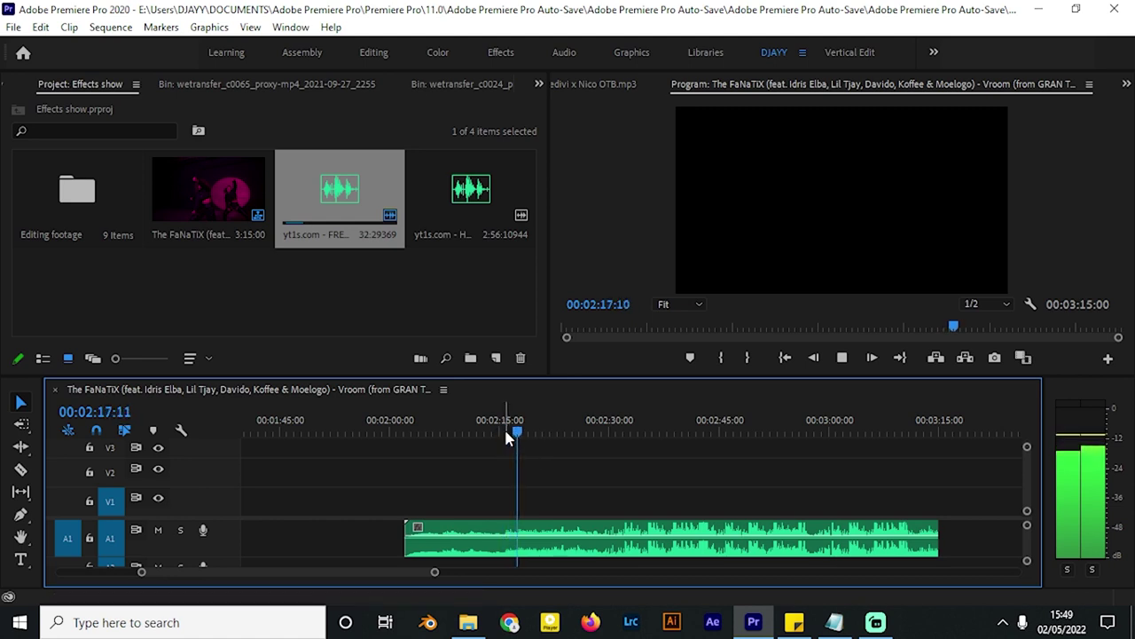
{"action": "left_click_drag", "start_coordinate": [505, 432], "coordinate": [599, 429]}
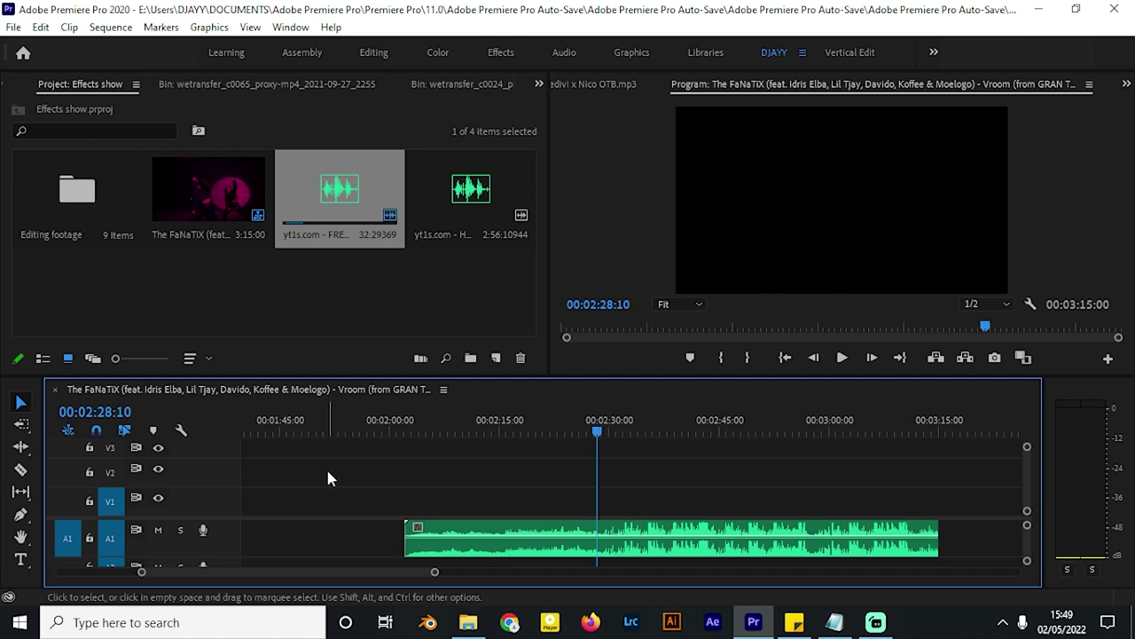
Step: Import the seven exported JPEG stills from the desktop into the Effects show project
{"action": "left_click", "coordinate": [372, 281]}
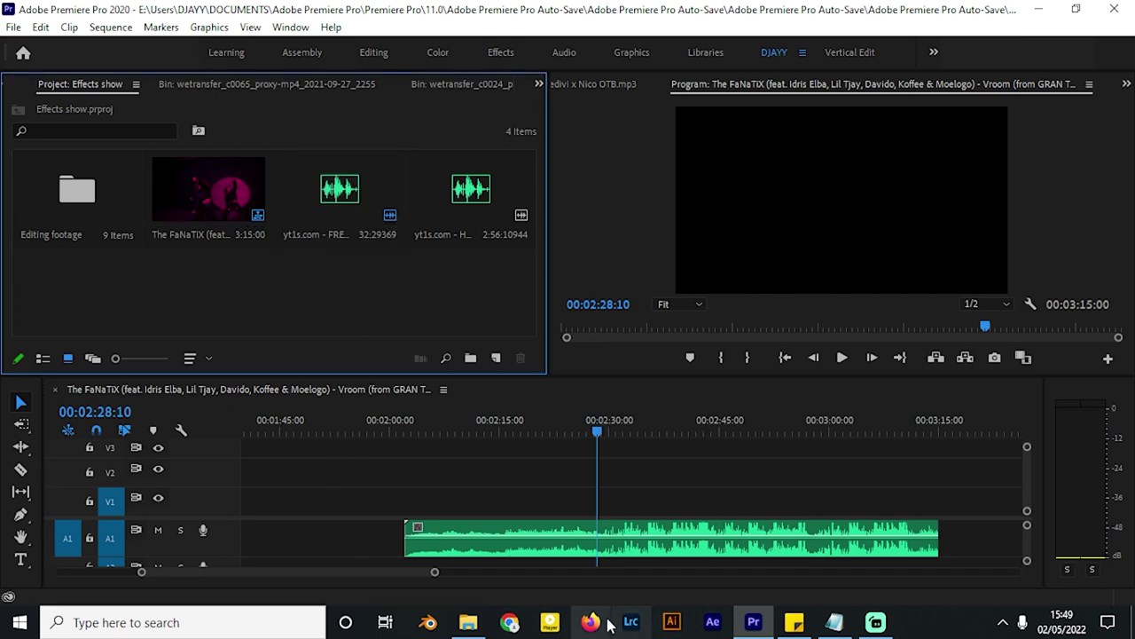
{"action": "left_click", "coordinate": [1133, 625]}
{"action": "left_click_drag", "start_coordinate": [181, 11], "coordinate": [119, 550]}
{"action": "left_click_drag", "start_coordinate": [147, 36], "coordinate": [332, 261]}
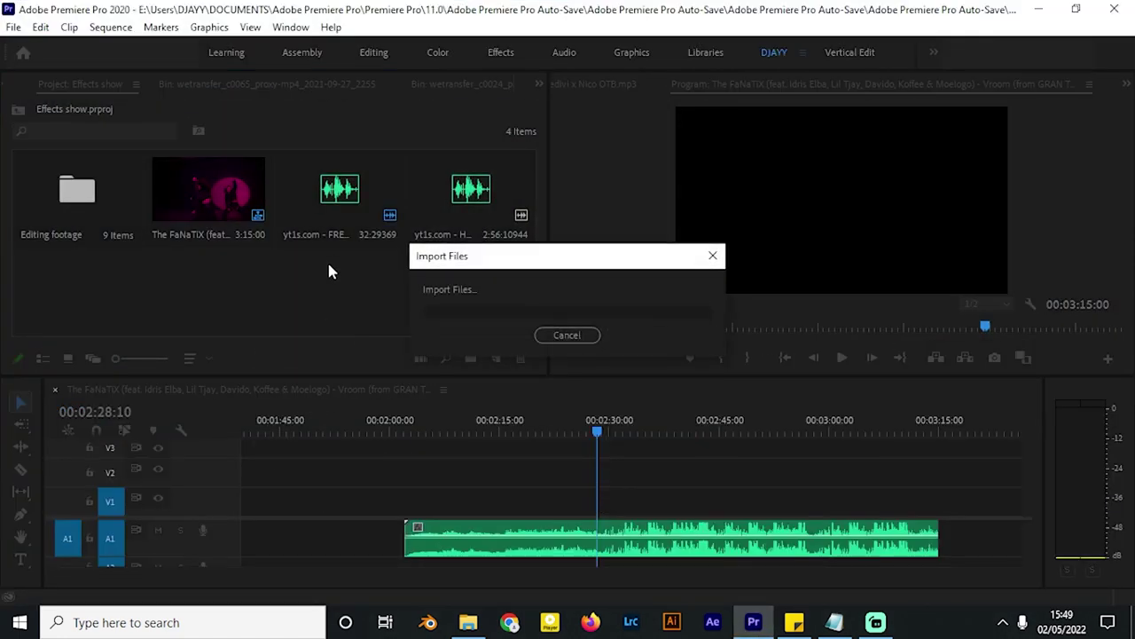
Step: Create a new bin named shots in the project
{"action": "right_click", "coordinate": [462, 279]}
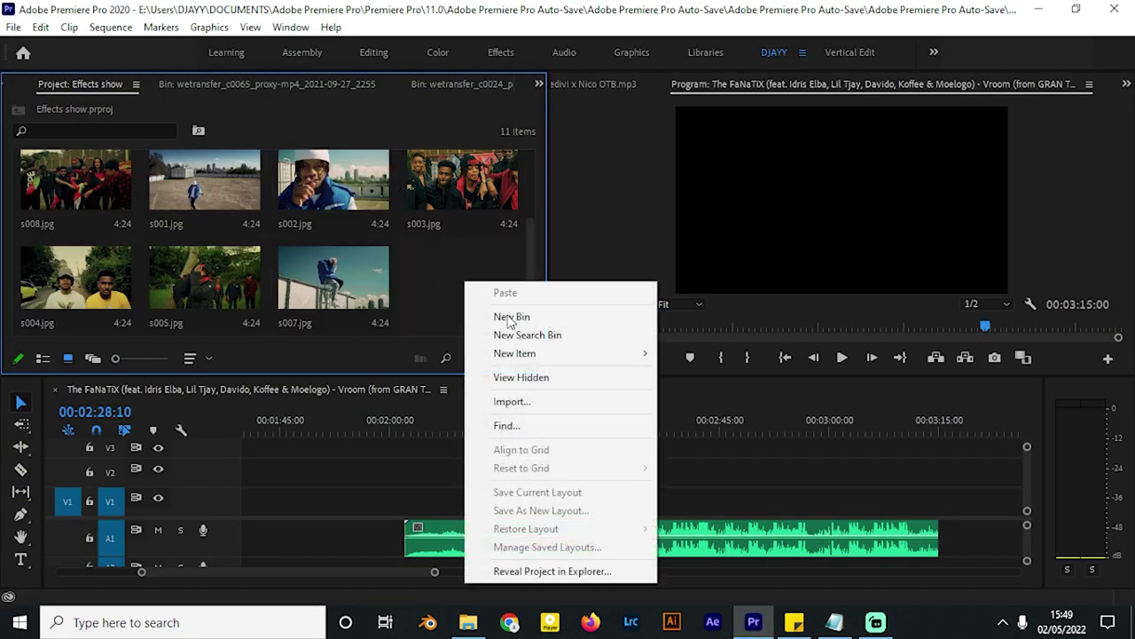
{"action": "left_click", "coordinate": [511, 316]}
{"action": "type", "text": "sho"}
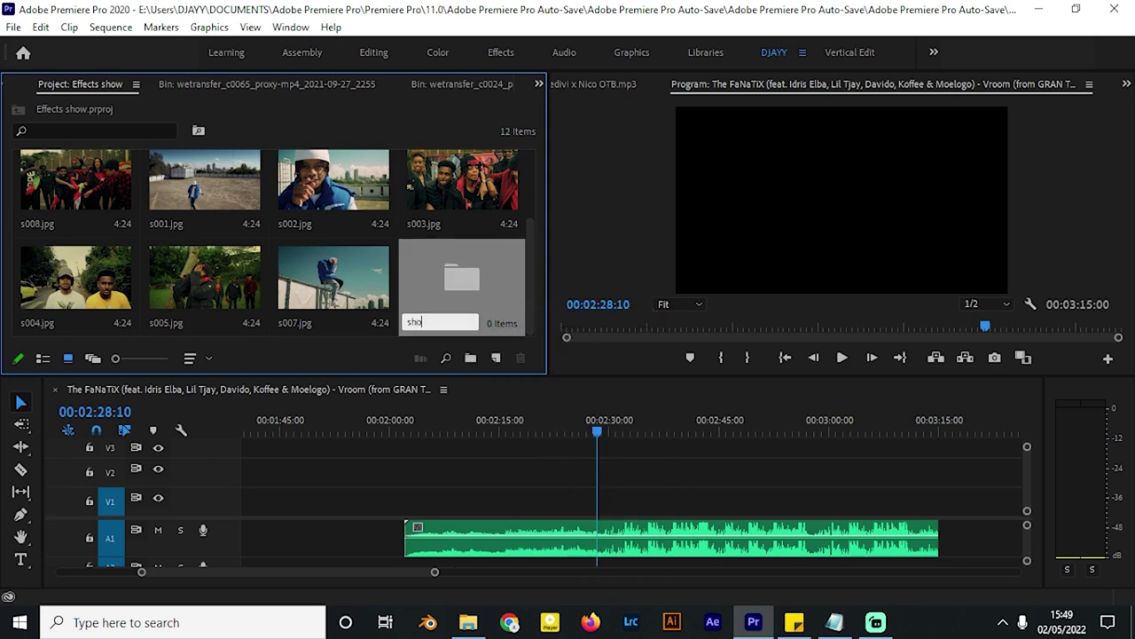
{"action": "type", "text": "ts"}
{"action": "key", "text": "Return"}
Step: Move the seven imported JPEG stills, s001 to s005, s007 and s008, into the shots bin
{"action": "key", "text": "grave"}
{"action": "left_click", "coordinate": [734, 204]}
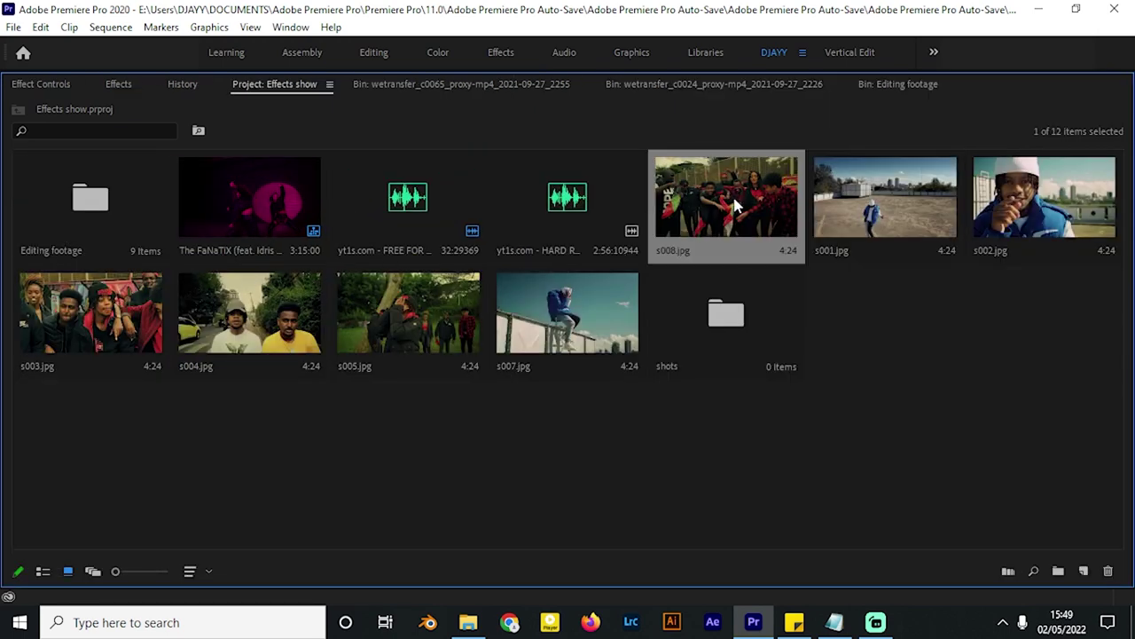
{"action": "left_click", "coordinate": [567, 314], "text": "shift"}
{"action": "left_click_drag", "start_coordinate": [567, 315], "coordinate": [720, 318]}
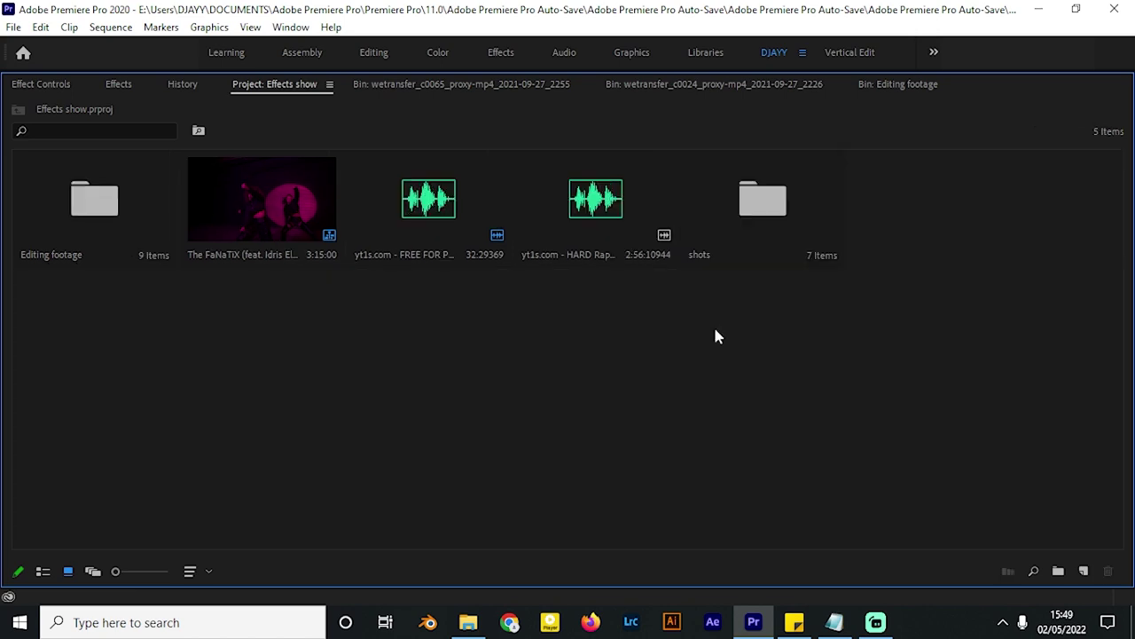
Step: Open the shots bin and place all seven stills on track V1 above the instrumental
{"action": "key", "text": "grave"}
{"action": "double_click", "coordinate": [76, 287]}
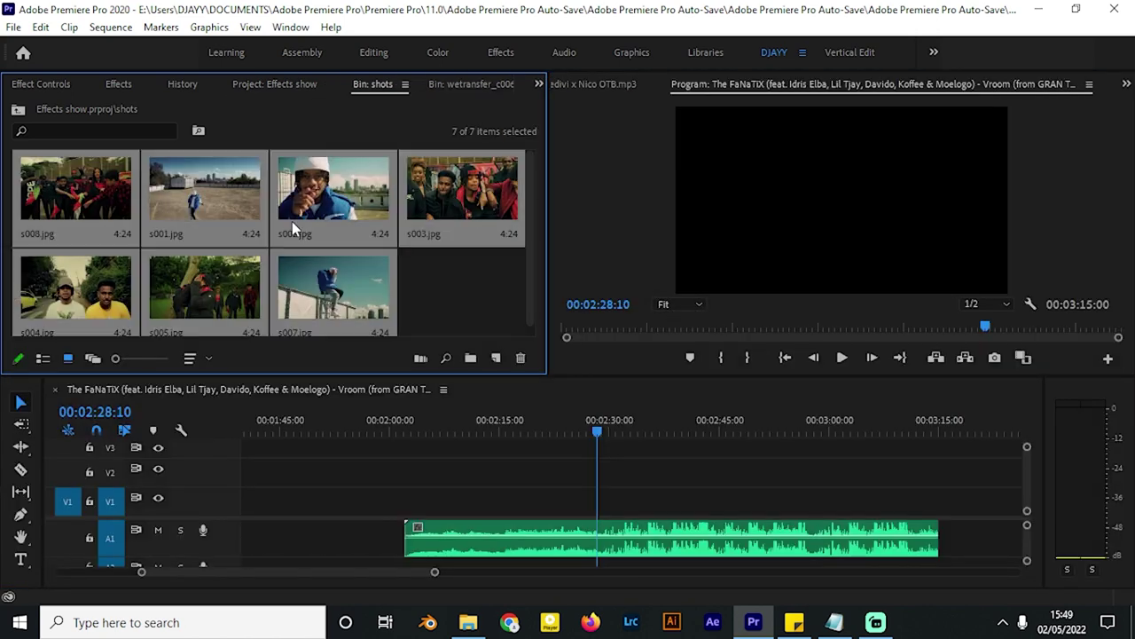
{"action": "left_click_drag", "start_coordinate": [169, 195], "coordinate": [500, 501]}
Step: Shorten the seven stills on V1 to about 1.5 seconds each and close the gaps so they run back to back from 00:02:15:23
{"action": "mouse_move", "coordinate": [569, 499]}
{"action": "left_mouse_down"}
{"action": "mouse_move", "coordinate": [591, 501]}
{"action": "mouse_move", "coordinate": [581, 500]}
{"action": "left_mouse_up"}
{"action": "left_click_drag", "start_coordinate": [673, 498], "coordinate": [510, 504]}
{"action": "left_click_drag", "start_coordinate": [635, 503], "coordinate": [530, 509]}
{"action": "left_click_drag", "start_coordinate": [730, 499], "coordinate": [703, 499]}
{"action": "left_click_drag", "start_coordinate": [697, 502], "coordinate": [555, 502]}
{"action": "left_click_drag", "start_coordinate": [745, 502], "coordinate": [572, 504]}
{"action": "left_click_drag", "start_coordinate": [613, 500], "coordinate": [562, 510]}
{"action": "scroll", "coordinate": [554, 509], "scroll_direction": "up", "scroll_amount": 2}
{"action": "left_click_drag", "start_coordinate": [946, 503], "coordinate": [611, 503]}
{"action": "scroll", "coordinate": [628, 506], "scroll_direction": "down", "scroll_amount": 2}
{"action": "left_click_drag", "start_coordinate": [885, 511], "coordinate": [648, 503]}
{"action": "left_click_drag", "start_coordinate": [676, 502], "coordinate": [630, 502]}
{"action": "scroll", "coordinate": [606, 479], "scroll_direction": "down", "scroll_amount": 2}
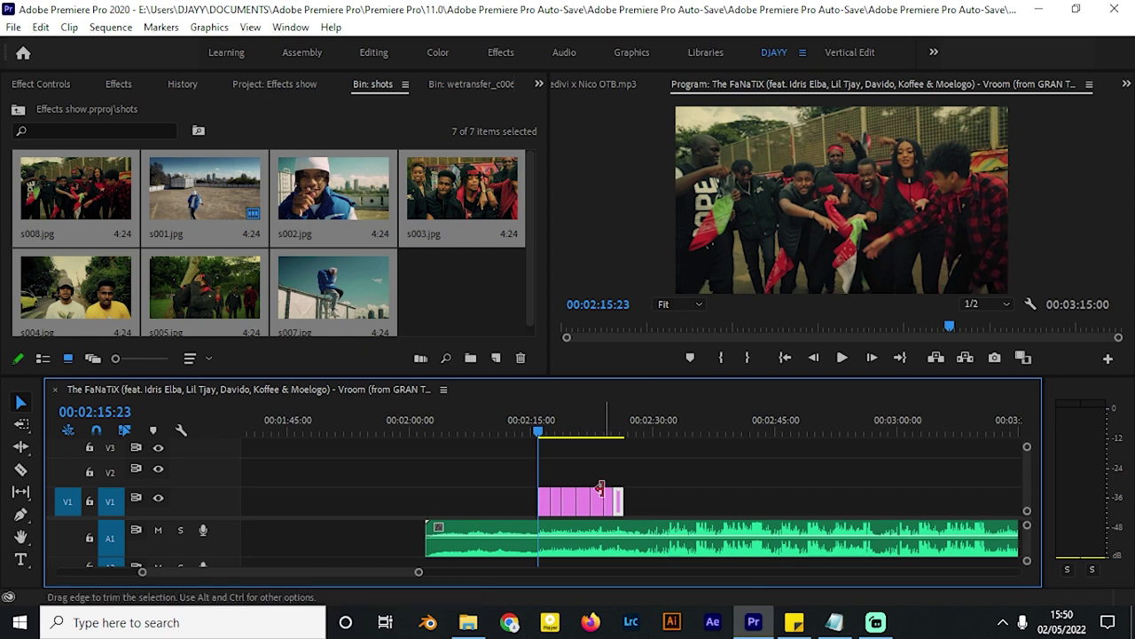
{"action": "scroll", "coordinate": [571, 488], "scroll_direction": "up", "scroll_amount": 2}
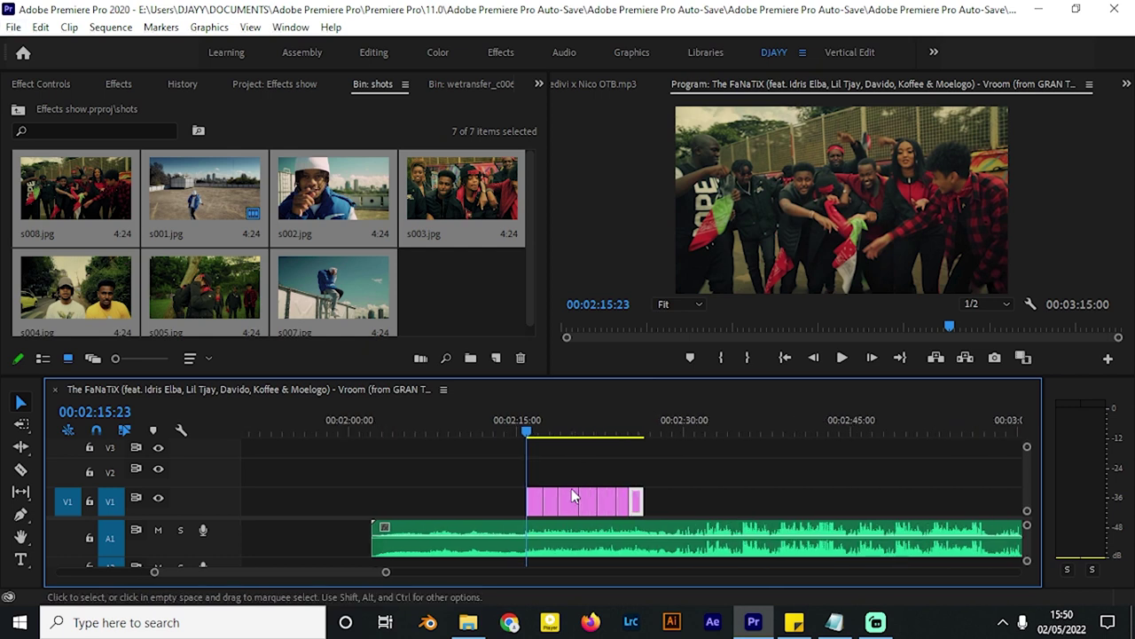
Step: Move all seven stills from track V1 up to V2, keeping their start at 00:02:15:23
{"action": "left_click", "coordinate": [497, 421]}
{"action": "left_click_drag", "start_coordinate": [506, 463], "coordinate": [679, 523]}
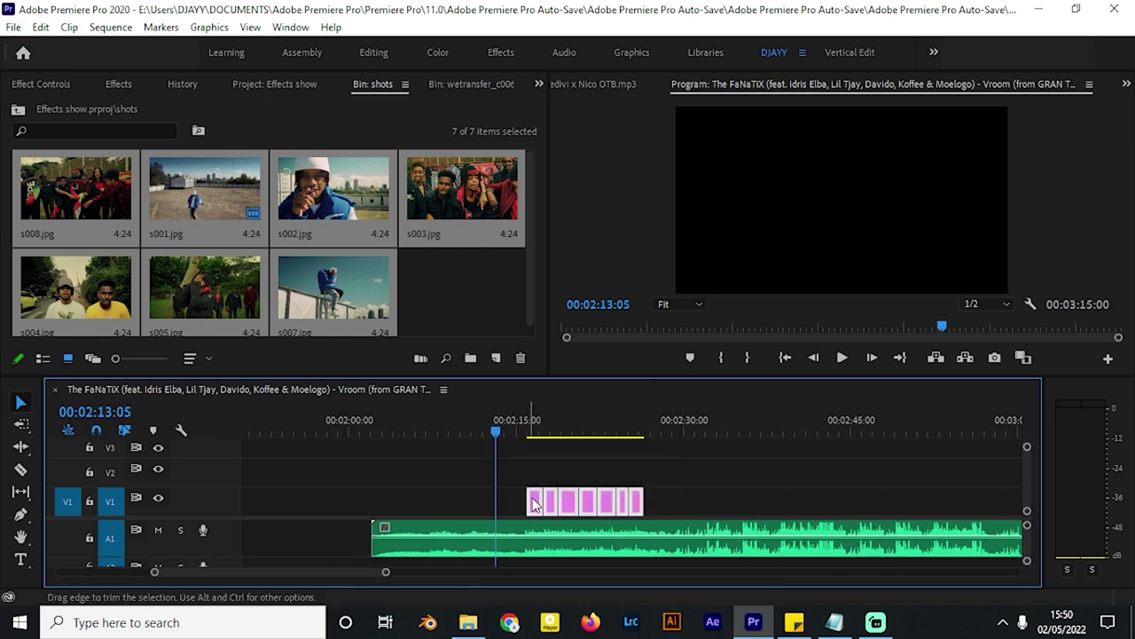
{"action": "left_click_drag", "start_coordinate": [551, 503], "coordinate": [503, 388]}
Step: From the Editing footage bin, place the video portion of the marked PRXNCE Nairobbery clip on V1 directly before the stills
{"action": "left_click", "coordinate": [500, 311]}
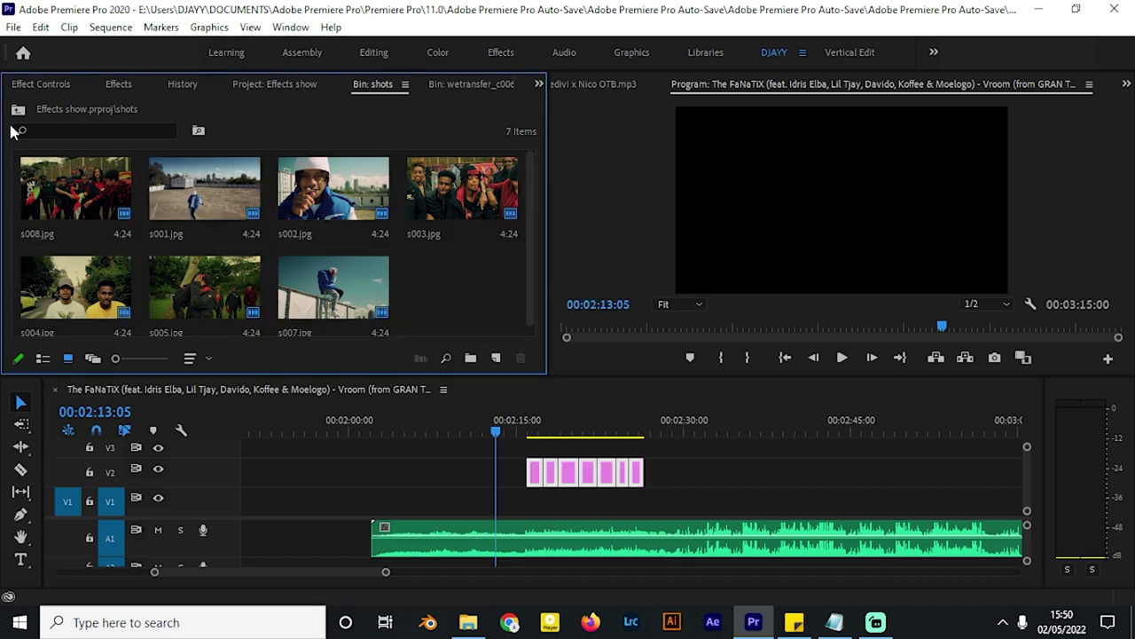
{"action": "left_click", "coordinate": [17, 111]}
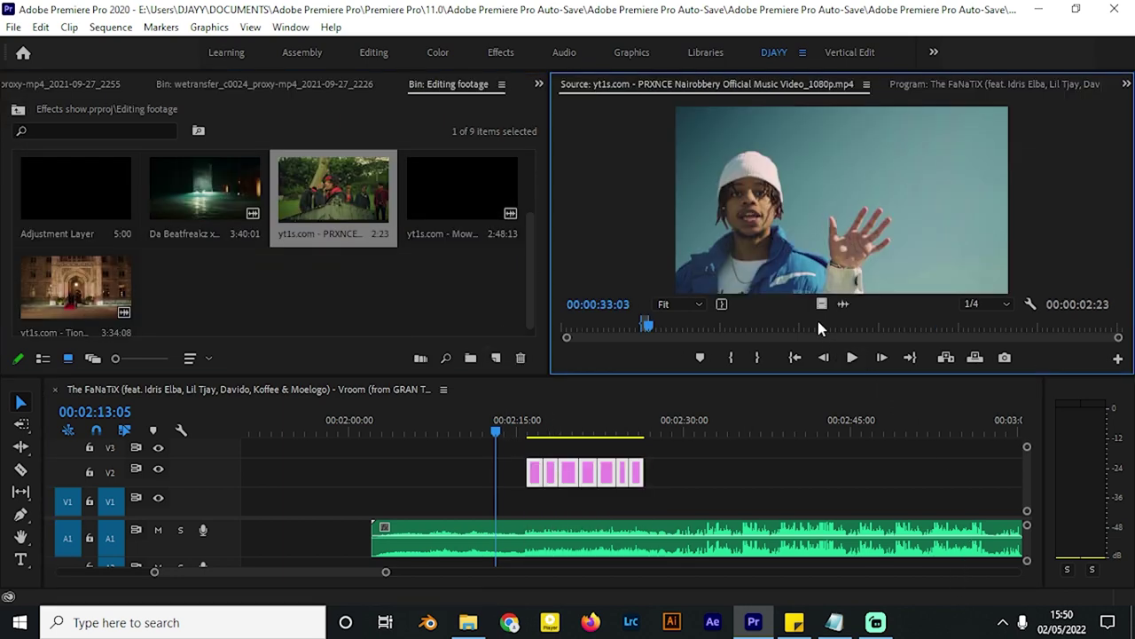
{"action": "left_click_drag", "start_coordinate": [817, 309], "coordinate": [489, 515]}
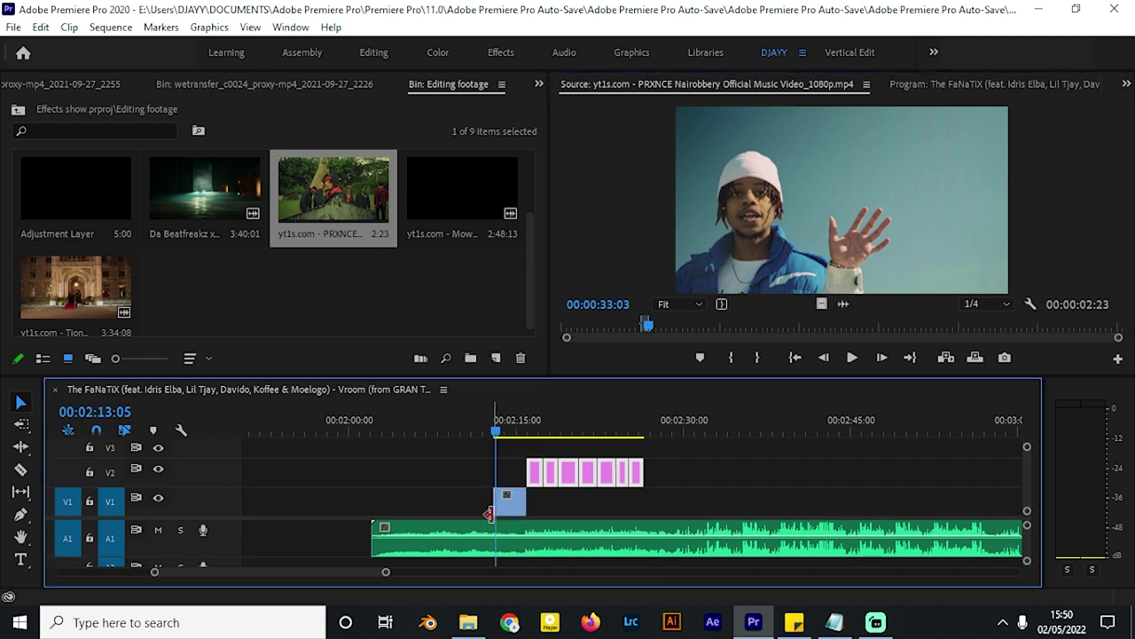
Step: Play the sequence from about 00:02:11:09 to review the music video clip leading into the stills
{"action": "left_click", "coordinate": [471, 424]}
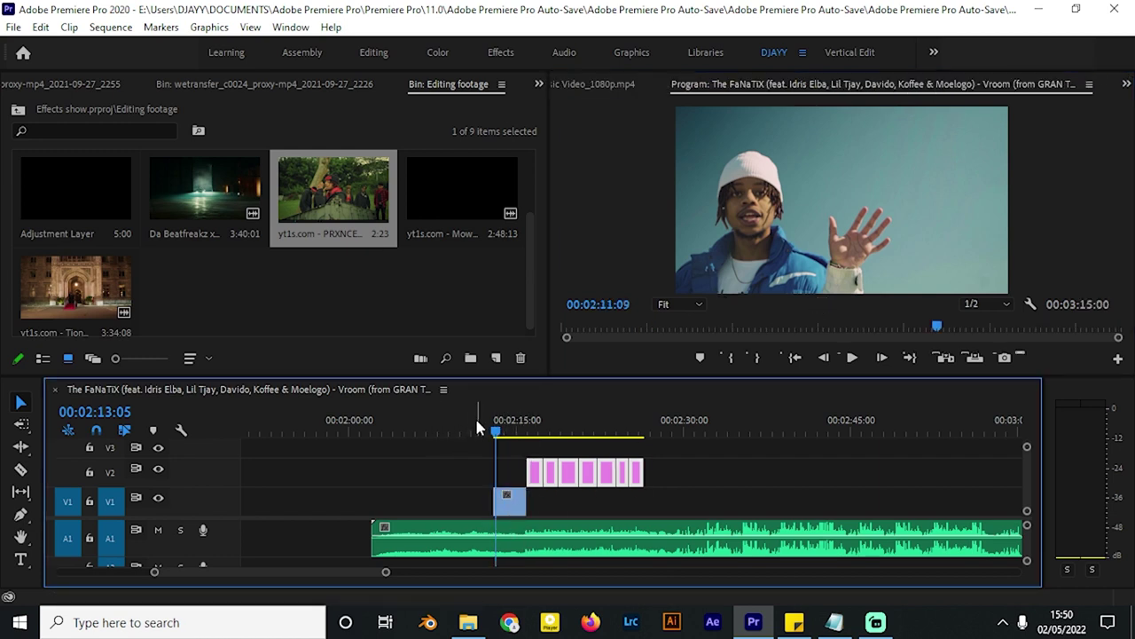
{"action": "key", "text": "space"}
{"action": "scroll", "coordinate": [660, 488], "scroll_direction": "up", "scroll_amount": 2}
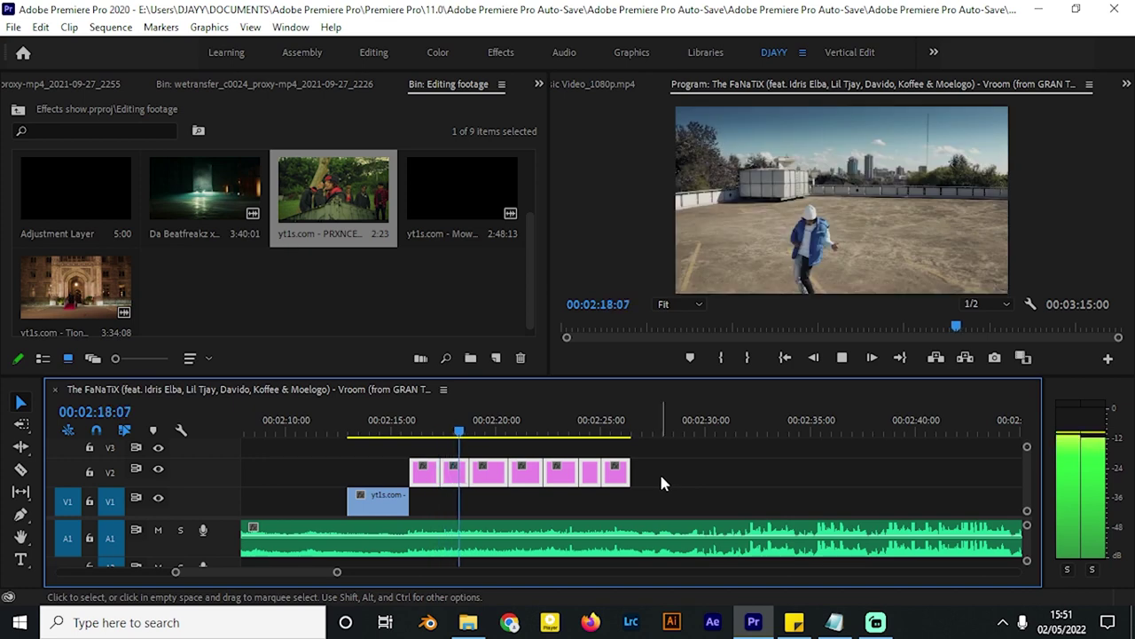
{"action": "key", "text": "space"}
Step: Shorten stills s008 and s001 on V2 to about 5 frames each and close the gap between them
{"action": "scroll", "coordinate": [318, 499], "scroll_direction": "up", "scroll_amount": 1}
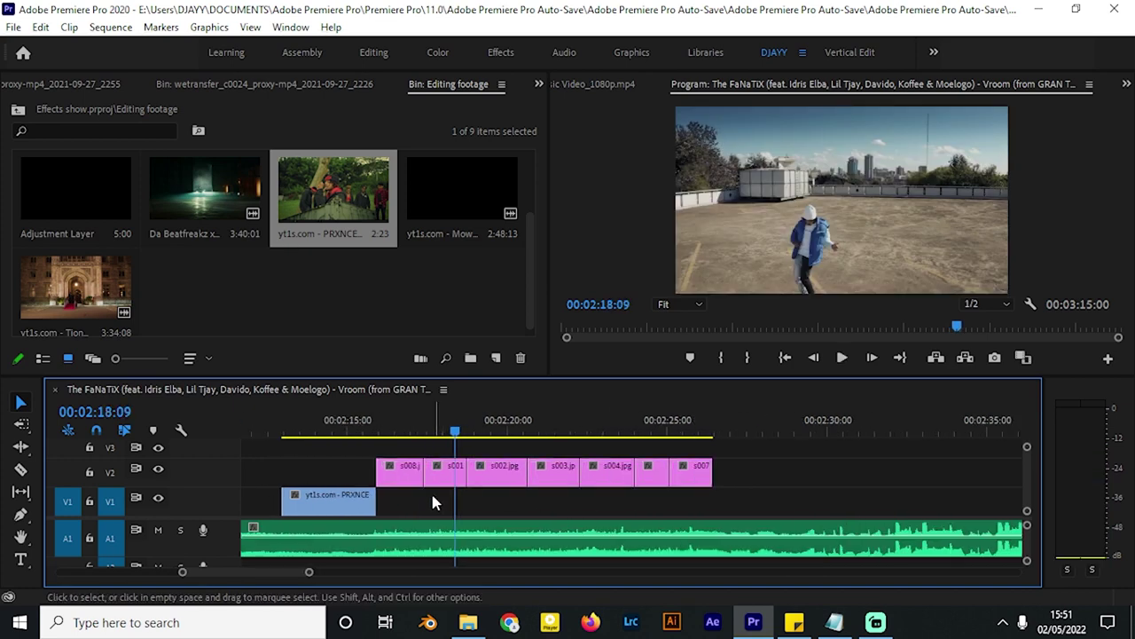
{"action": "scroll", "coordinate": [377, 479], "scroll_direction": "up", "scroll_amount": 1}
{"action": "left_click", "coordinate": [398, 434]}
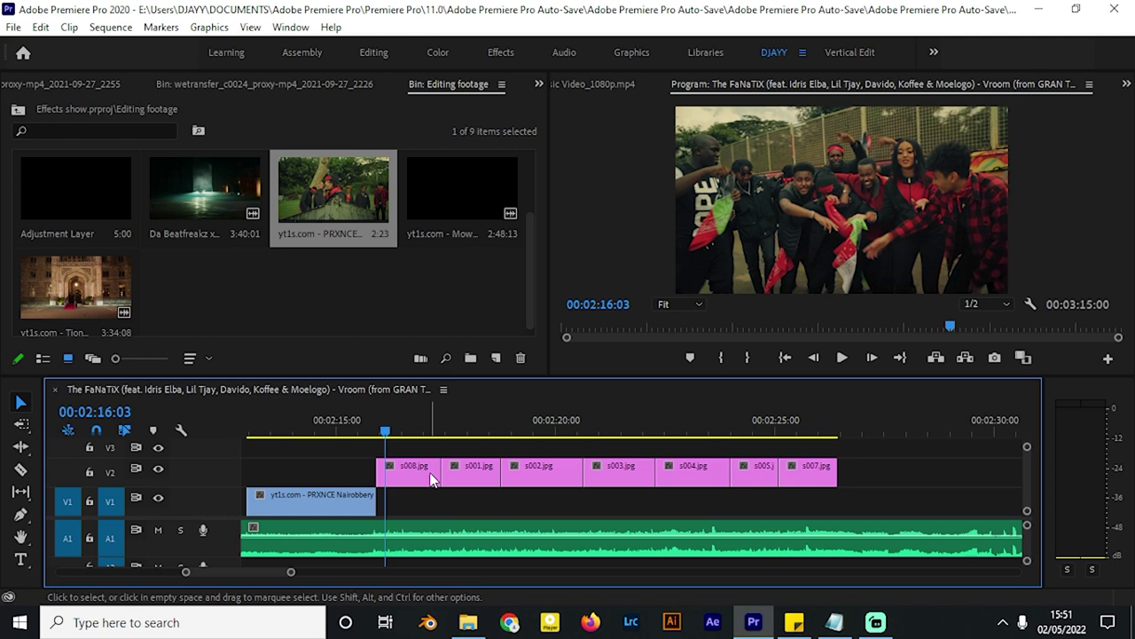
{"action": "scroll", "coordinate": [432, 479], "scroll_direction": "down", "scroll_amount": 1}
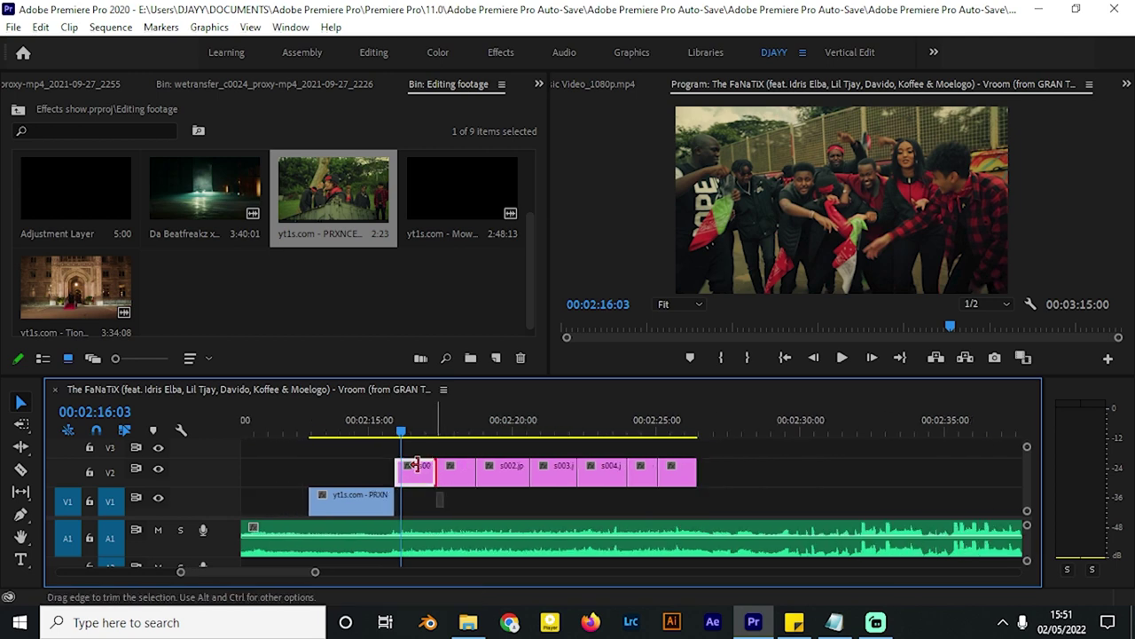
{"action": "left_click_drag", "start_coordinate": [416, 464], "coordinate": [401, 467]}
{"action": "scroll", "coordinate": [410, 469], "scroll_direction": "up", "scroll_amount": 2}
{"action": "left_click_drag", "start_coordinate": [523, 474], "coordinate": [413, 474]}
{"action": "scroll", "coordinate": [453, 474], "scroll_direction": "down", "scroll_amount": 1}
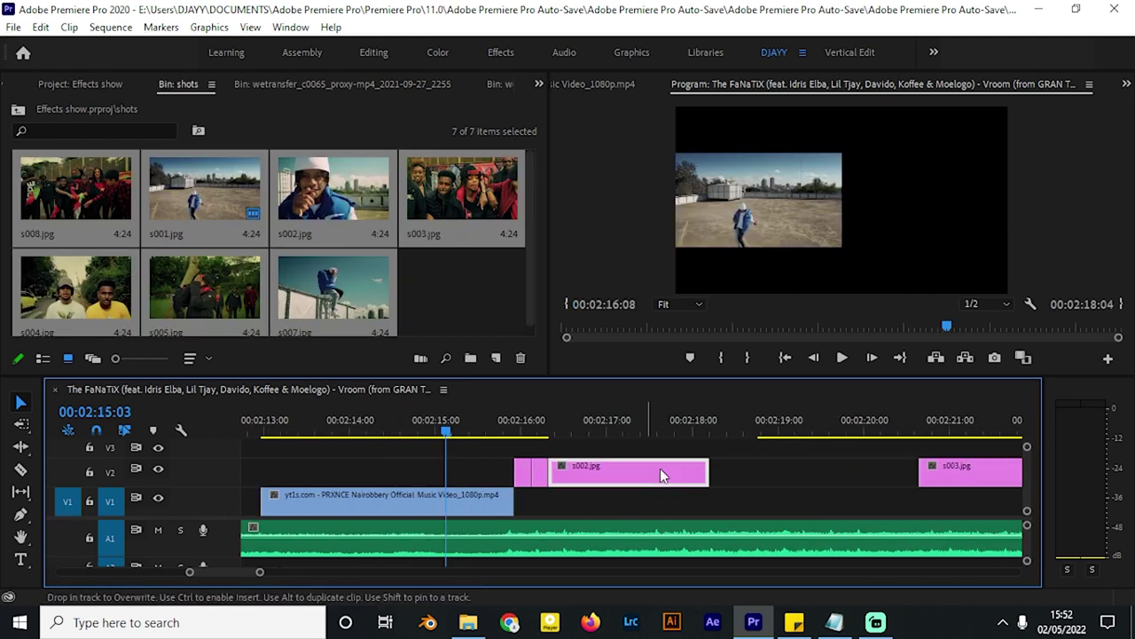
Step: Shorten stills s002, s003, s004, s005 and s007 on V2 to about 5 frames each, butted back to back
{"action": "left_click_drag", "start_coordinate": [708, 471], "coordinate": [565, 472]}
{"action": "left_click_drag", "start_coordinate": [942, 475], "coordinate": [588, 466]}
{"action": "left_click_drag", "start_coordinate": [706, 472], "coordinate": [581, 472]}
{"action": "scroll", "coordinate": [752, 477], "scroll_direction": "down", "scroll_amount": 3}
{"action": "left_click_drag", "start_coordinate": [967, 452], "coordinate": [664, 472]}
{"action": "scroll", "coordinate": [722, 464], "scroll_direction": "up", "scroll_amount": 3}
{"action": "left_click_drag", "start_coordinate": [865, 477], "coordinate": [798, 476]}
{"action": "left_click_drag", "start_coordinate": [793, 476], "coordinate": [678, 477]}
{"action": "left_click_drag", "start_coordinate": [921, 472], "coordinate": [728, 470]}
{"action": "left_click_drag", "start_coordinate": [781, 465], "coordinate": [683, 458]}
Step: Play back the rapid run of stills to check its timing against the instrumental
{"action": "left_click", "coordinate": [567, 431]}
{"action": "key", "text": "space"}
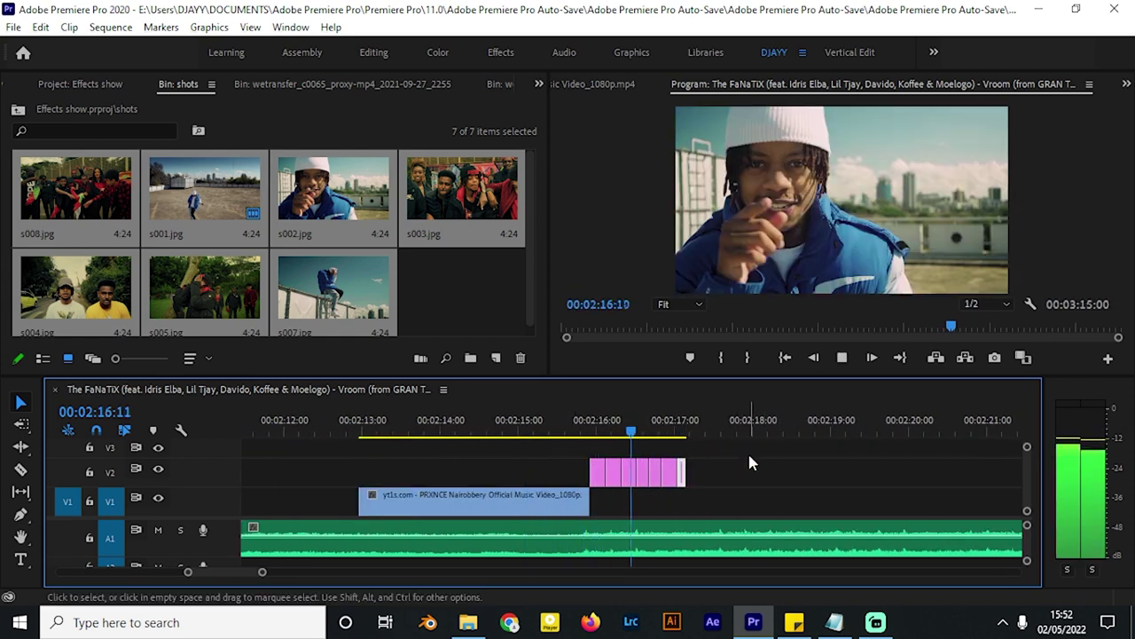
{"action": "key", "text": "space"}
Step: Extend the music video clip on V1 beneath and past the stills to about 00:02:20:12, and play the section back
{"action": "scroll", "coordinate": [793, 481], "scroll_direction": "down", "scroll_amount": 1}
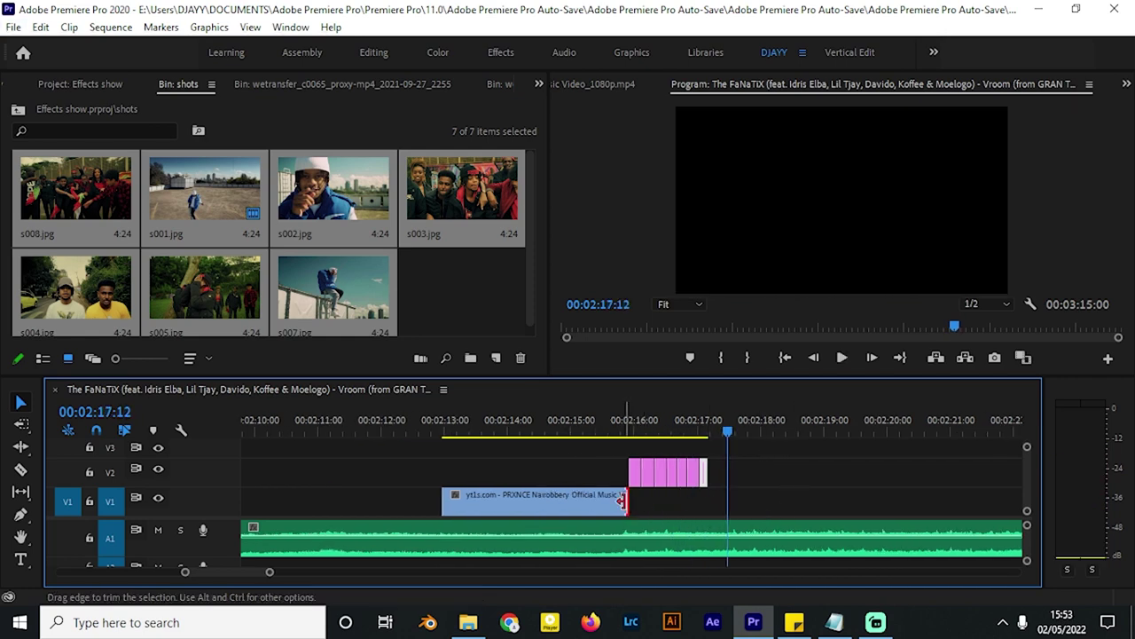
{"action": "left_click_drag", "start_coordinate": [705, 494], "coordinate": [919, 494]}
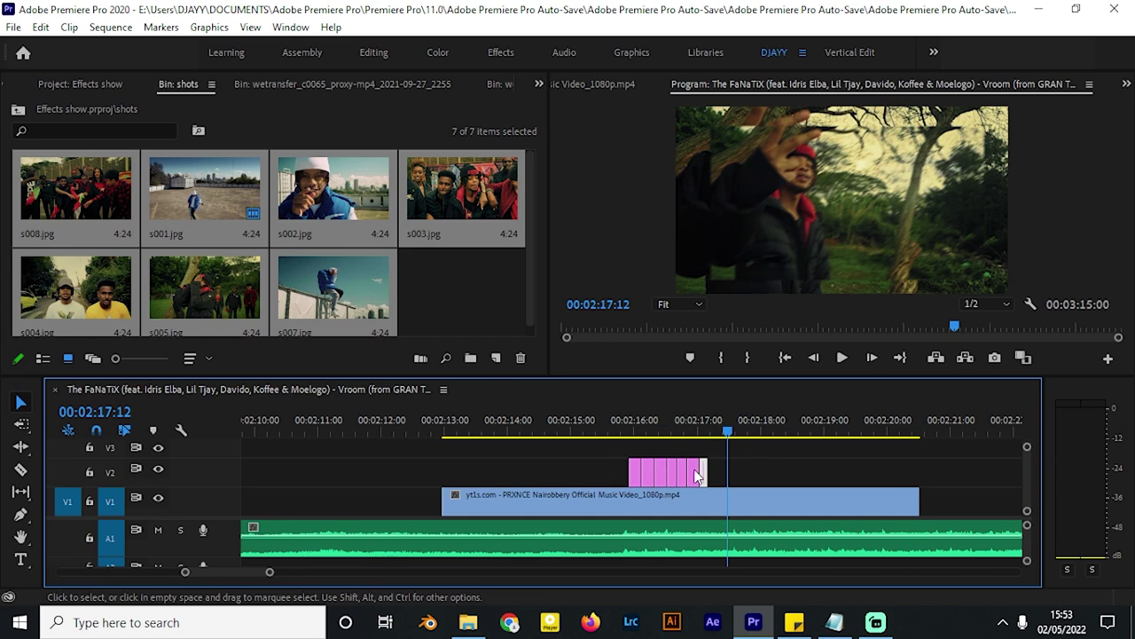
{"action": "scroll", "coordinate": [696, 476], "scroll_direction": "down", "scroll_amount": 3}
{"action": "left_click", "coordinate": [566, 423]}
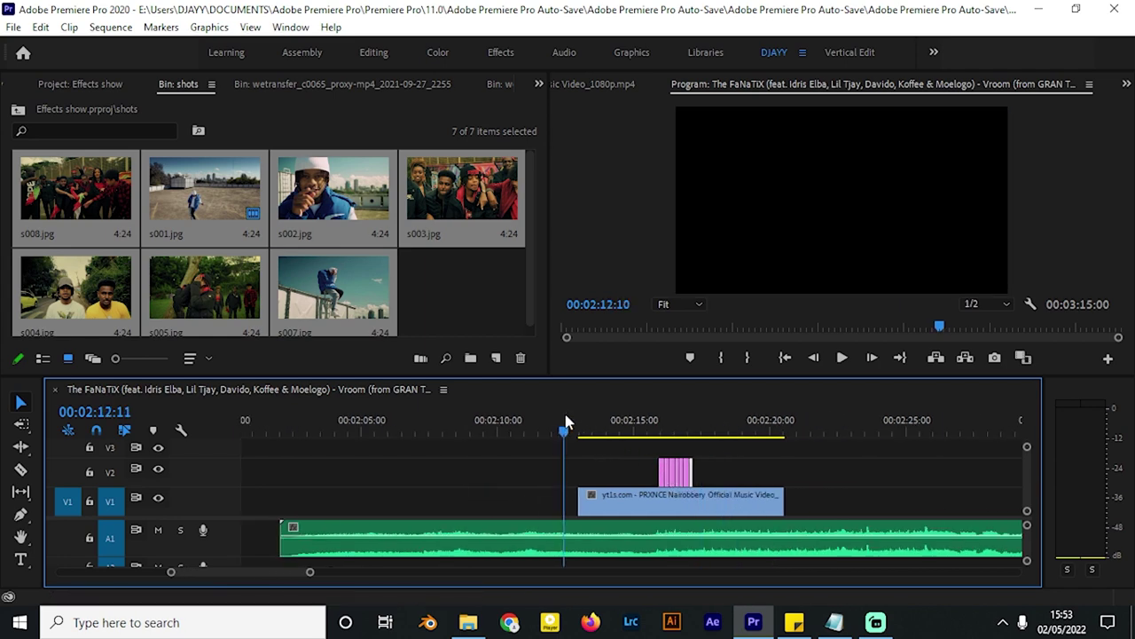
{"action": "key", "text": "space"}
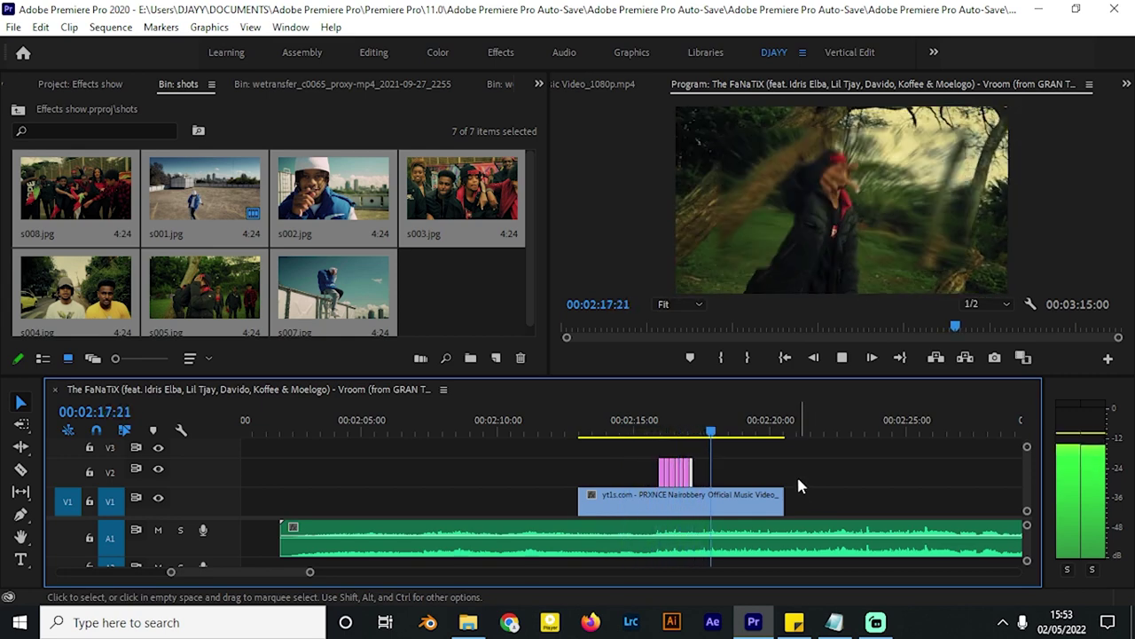
{"action": "key", "text": "space"}
Step: Nest the seven stills on V2 into a single nested sequence with the default name
{"action": "key", "text": "="}
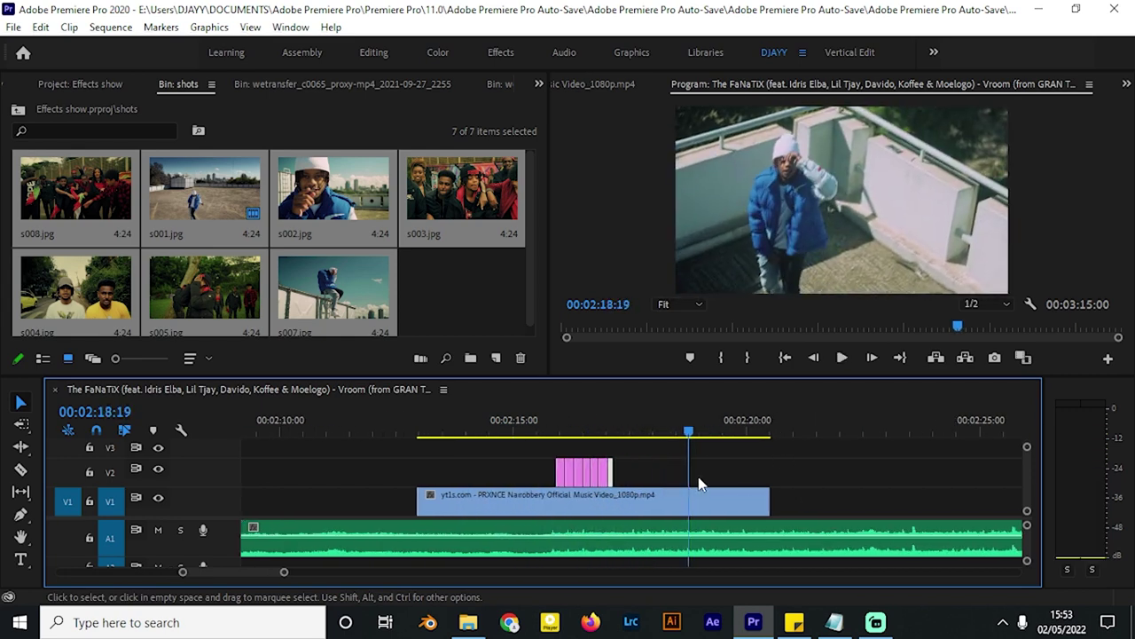
{"action": "mouse_move", "coordinate": [587, 426]}
{"action": "left_mouse_down"}
{"action": "mouse_move", "coordinate": [554, 431]}
{"action": "mouse_move", "coordinate": [581, 431]}
{"action": "left_mouse_up"}
{"action": "key", "text": "="}
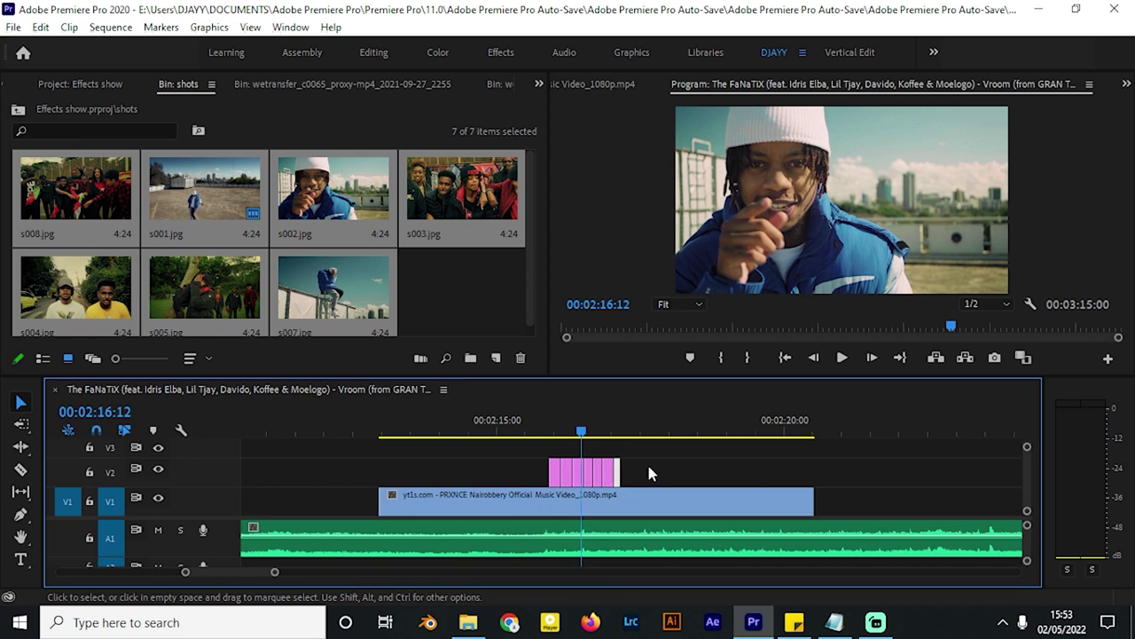
{"action": "left_click_drag", "start_coordinate": [649, 474], "coordinate": [528, 474]}
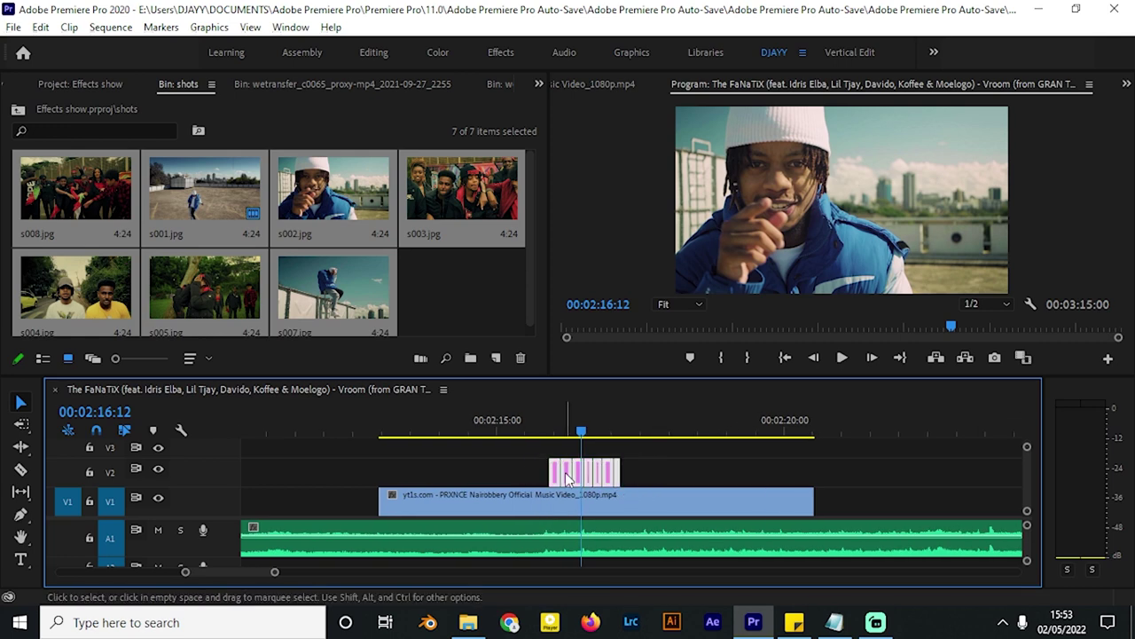
{"action": "right_click", "coordinate": [569, 477]}
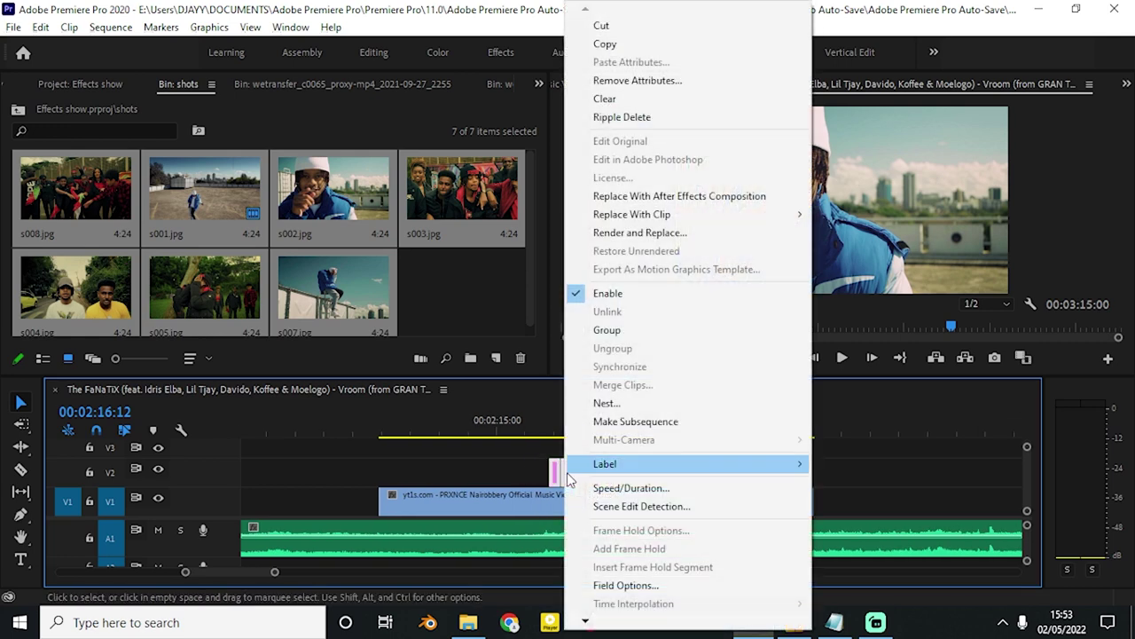
{"action": "left_click", "coordinate": [636, 404]}
{"action": "left_click", "coordinate": [532, 327]}
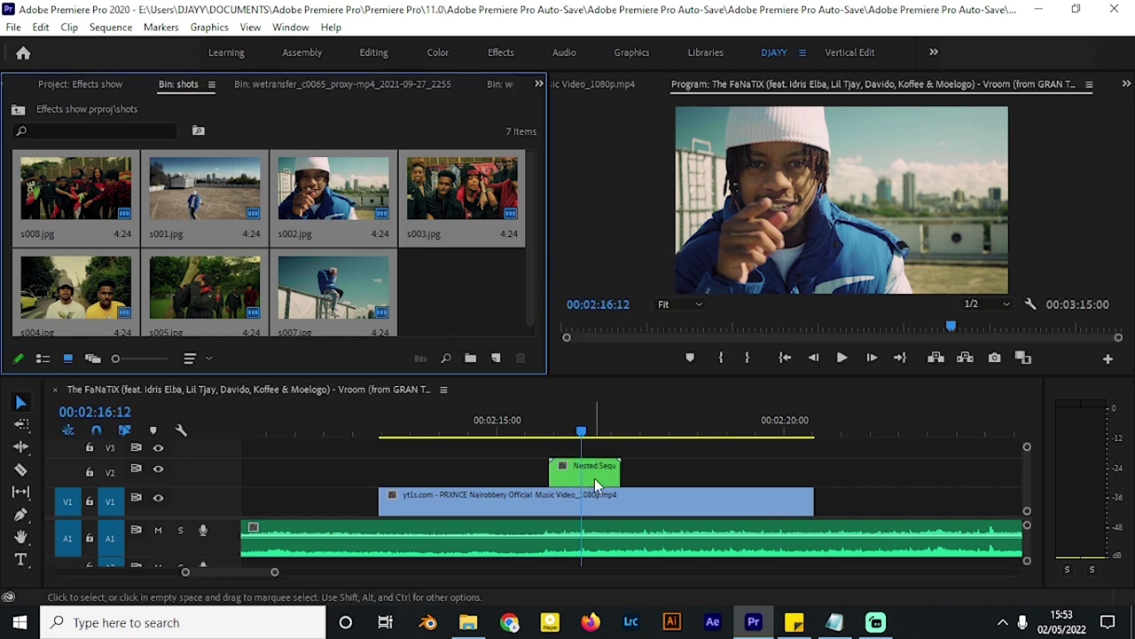
Step: Cut the music video clip on V1 at both ends of the nested sequence and delete the piece beneath it
{"action": "left_click", "coordinate": [558, 424]}
{"action": "key", "text": "c"}
{"action": "left_click", "coordinate": [556, 503]}
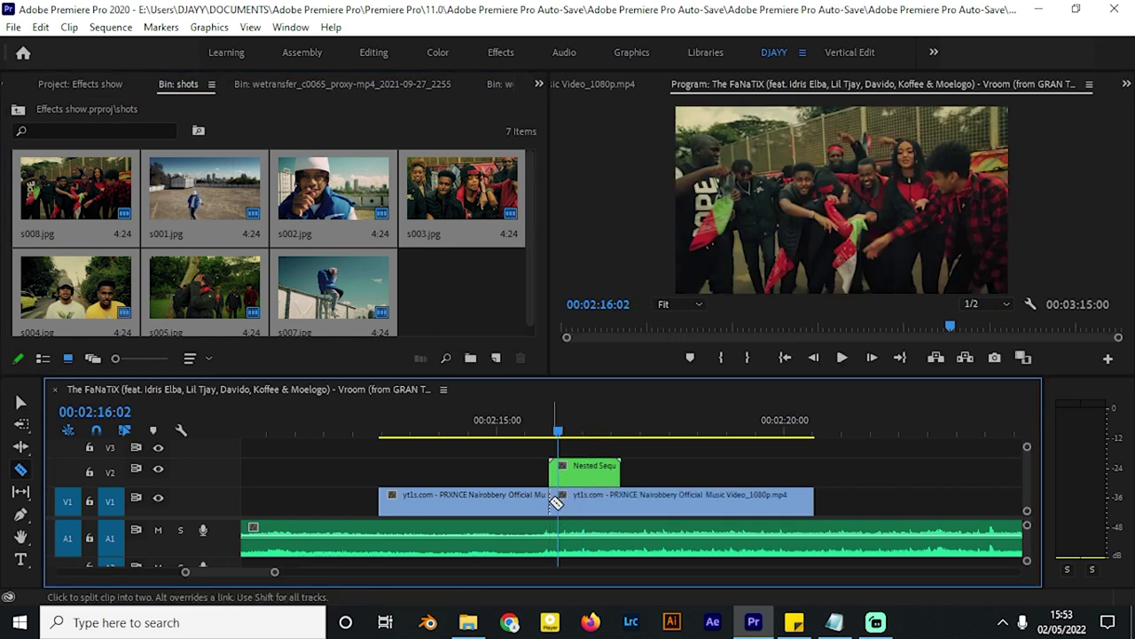
{"action": "key", "text": "v"}
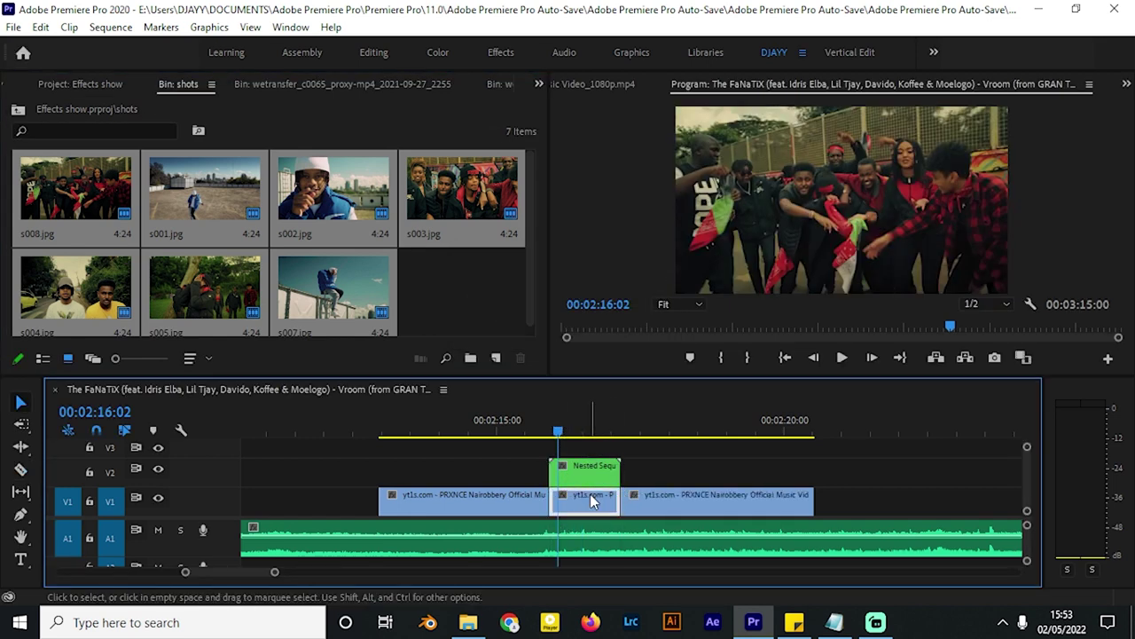
{"action": "mouse_move", "coordinate": [588, 467]}
{"action": "left_mouse_down"}
{"action": "mouse_move", "coordinate": [590, 506]}
{"action": "mouse_move", "coordinate": [585, 478]}
{"action": "left_mouse_up"}
{"action": "left_click_drag", "start_coordinate": [556, 426], "coordinate": [560, 425]}
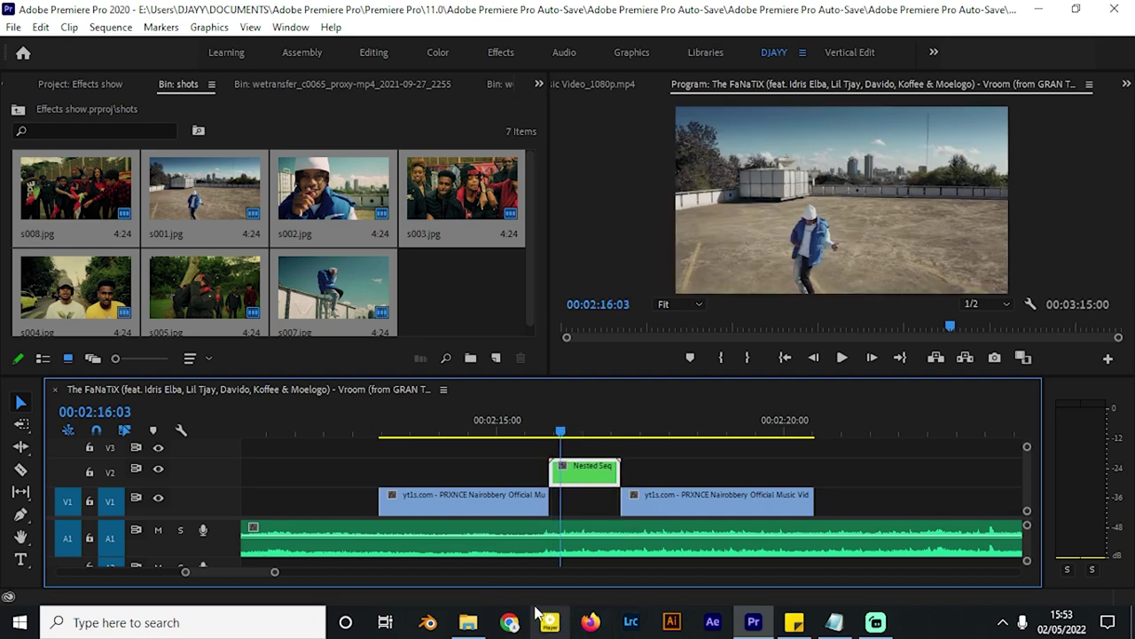
Step: Switch to File Explorer, preview the 16mm Film Burn Overlays HD 4K video from the Desktop, and quit the player
{"action": "left_click", "coordinate": [467, 622]}
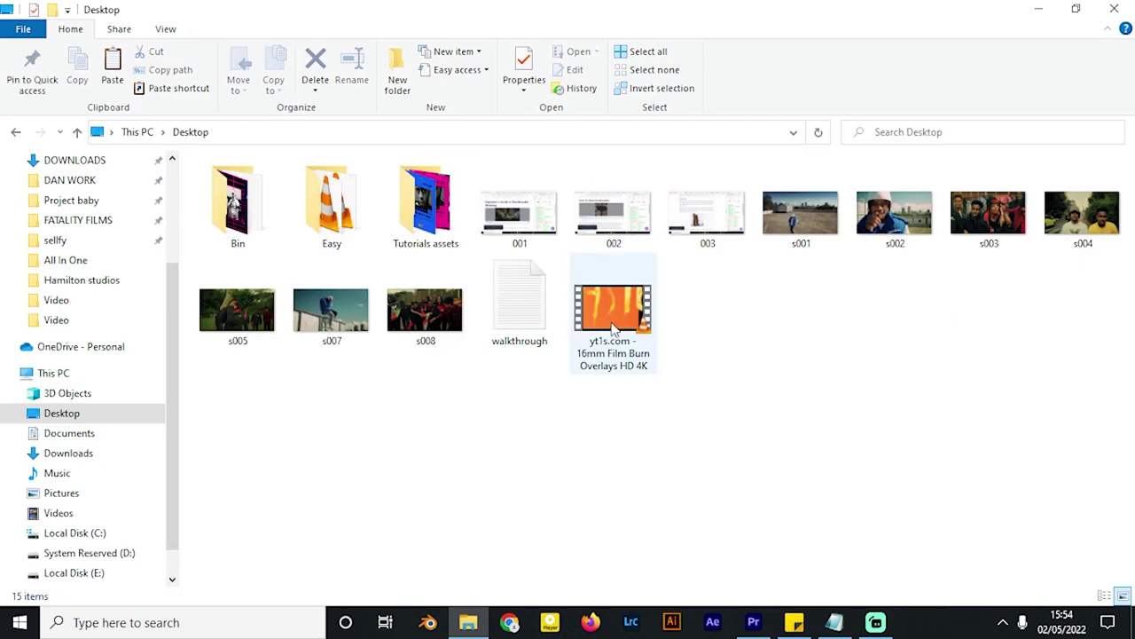
{"action": "double_click", "coordinate": [608, 312]}
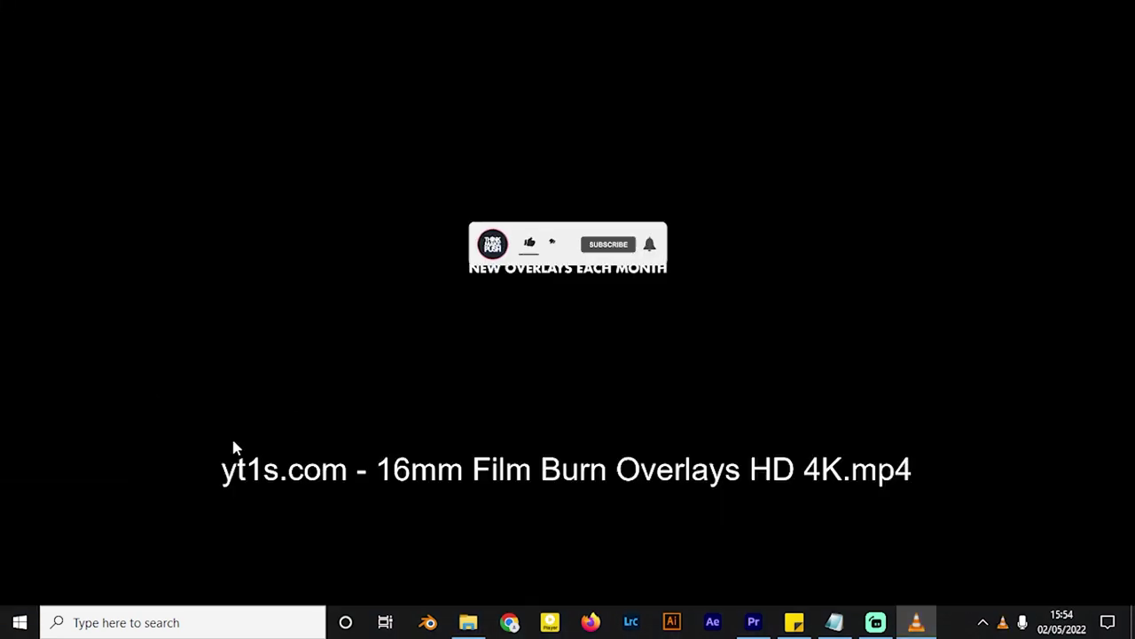
{"action": "left_click", "coordinate": [368, 553]}
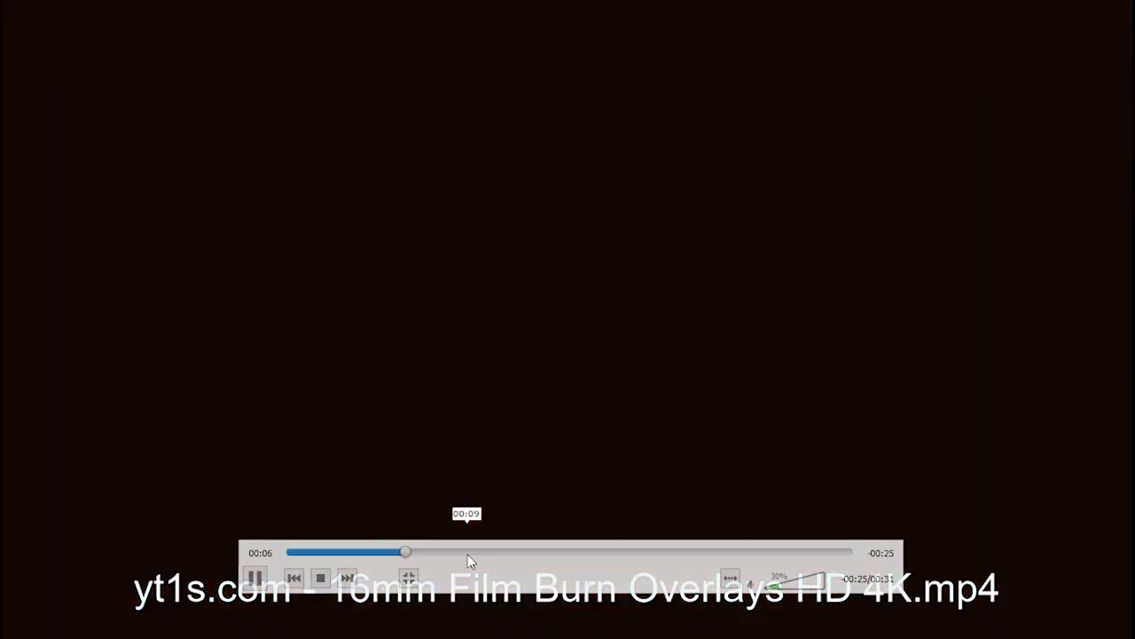
{"action": "right_click", "coordinate": [535, 427]}
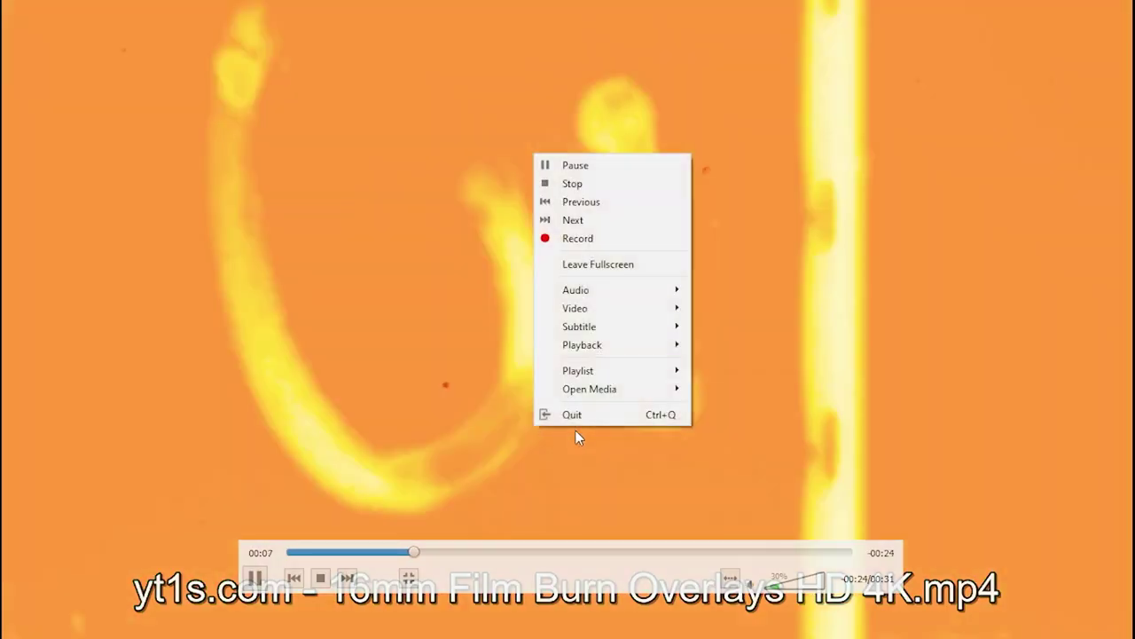
{"action": "left_click", "coordinate": [586, 431]}
{"action": "left_click", "coordinate": [596, 409]}
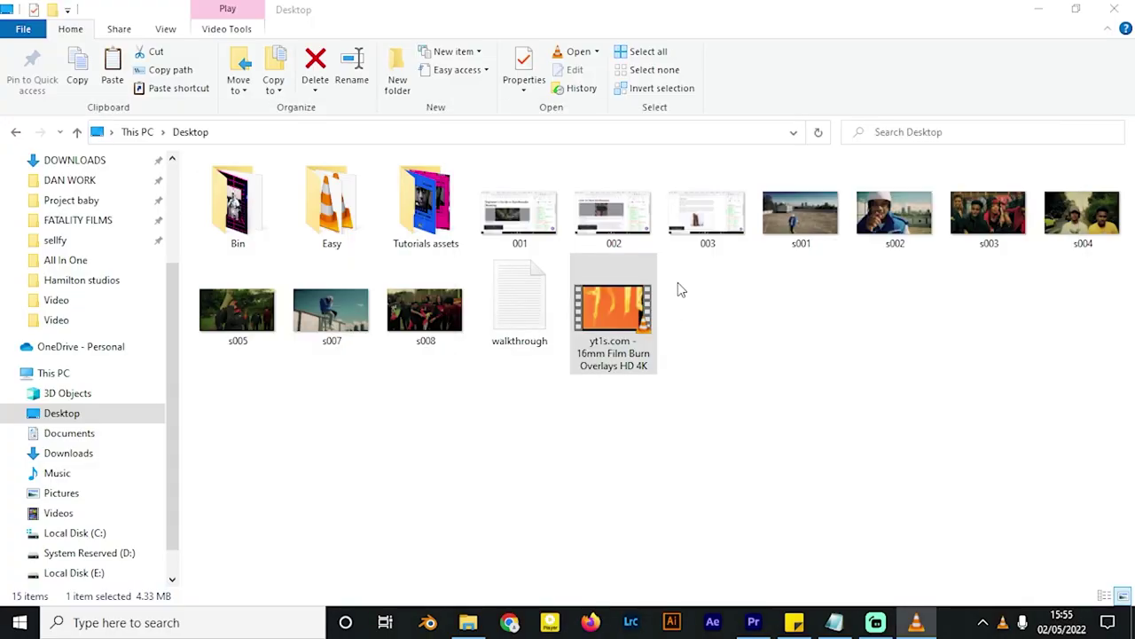
Step: Import the film burn video into Premiere Pro's shots bin and mark a source range around one burn, ending at 00:00:07:02
{"action": "left_click_drag", "start_coordinate": [652, 309], "coordinate": [446, 272]}
{"action": "double_click", "coordinate": [453, 275]}
{"action": "left_click", "coordinate": [651, 325]}
{"action": "key", "text": "i"}
{"action": "left_click_drag", "start_coordinate": [651, 325], "coordinate": [690, 328]}
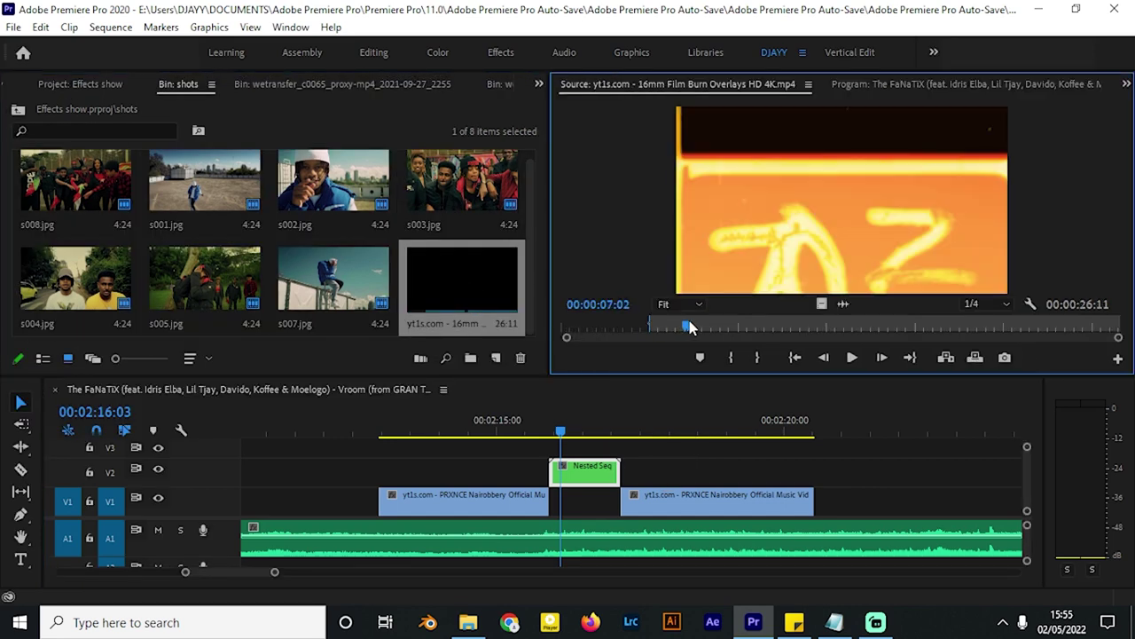
{"action": "key", "text": "o"}
Step: Place the video portion of the marked film burn range on V3, aligned with the nested sequence's start
{"action": "left_click", "coordinate": [598, 461]}
{"action": "left_click_drag", "start_coordinate": [822, 304], "coordinate": [561, 454]}
{"action": "left_click", "coordinate": [582, 429]}
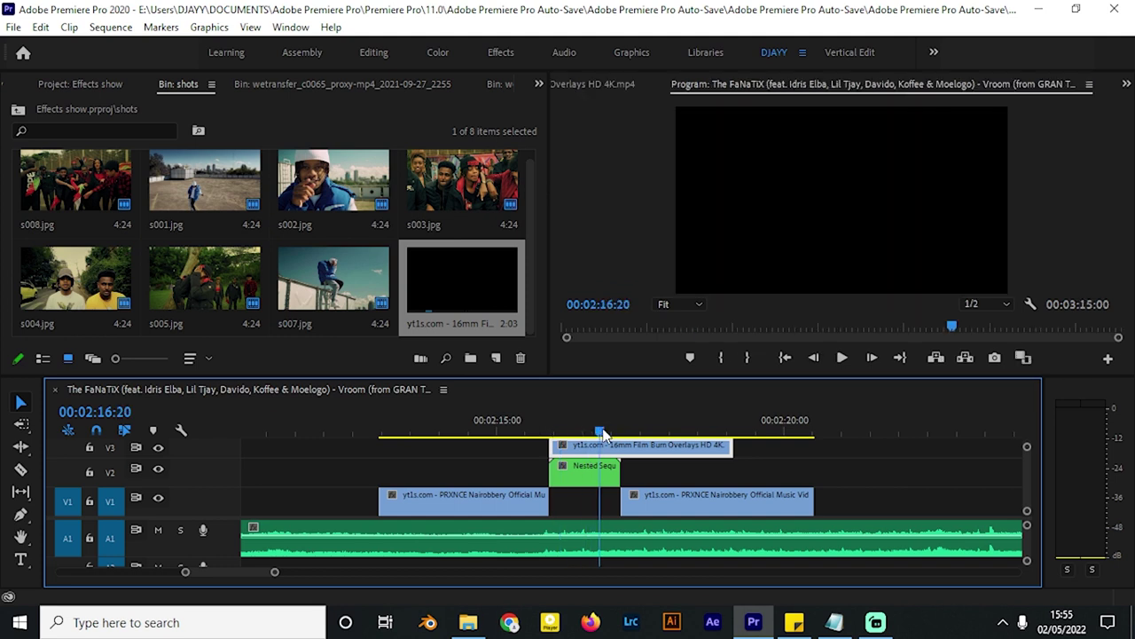
{"action": "left_click_drag", "start_coordinate": [601, 433], "coordinate": [609, 432]}
Step: Rate-stretch the film burn clip on V3 so it ends together with the nested sequence below
{"action": "scroll", "coordinate": [691, 464], "scroll_direction": "up", "scroll_amount": 1}
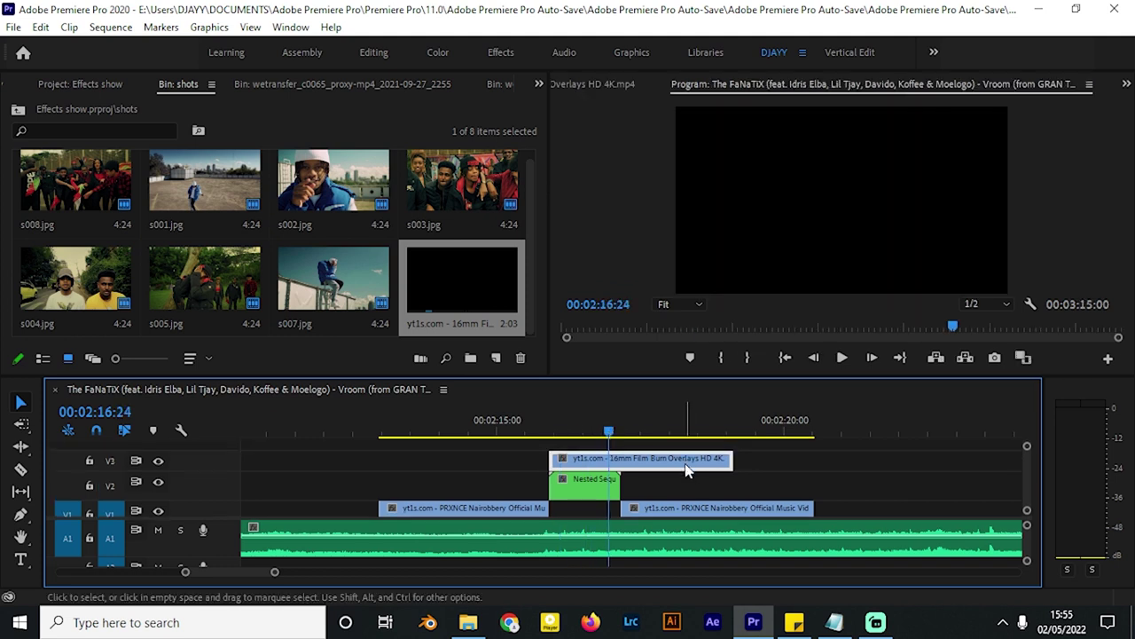
{"action": "left_click", "coordinate": [23, 447]}
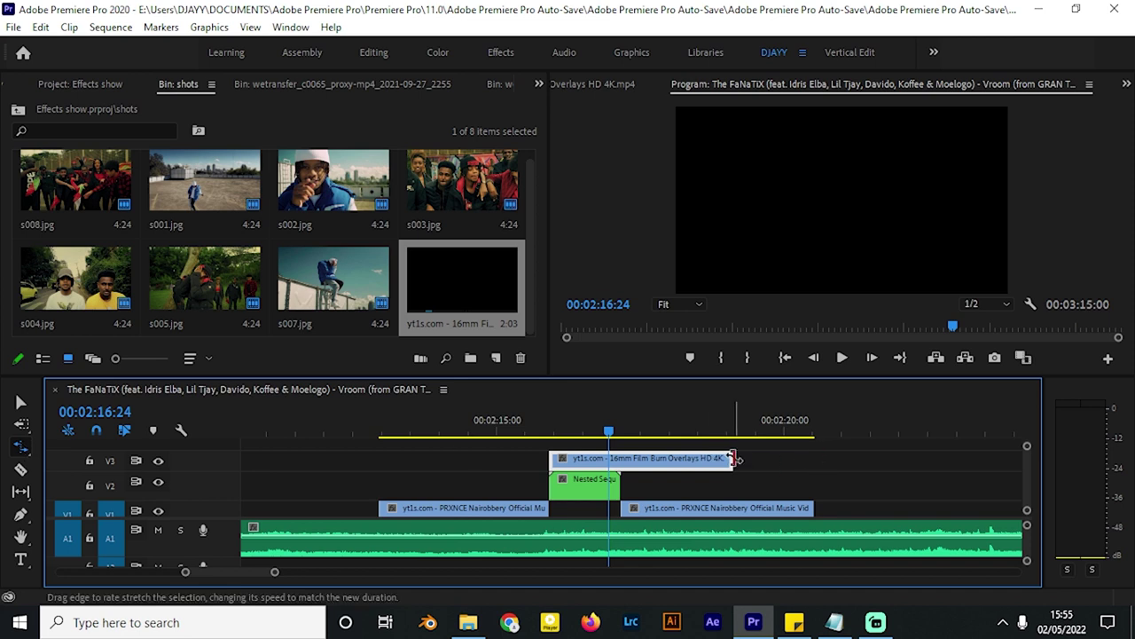
{"action": "left_click_drag", "start_coordinate": [731, 458], "coordinate": [574, 424]}
{"action": "key", "text": "v"}
Step: Set the film burn clip's opacity blend mode to Screen
{"action": "scroll", "coordinate": [588, 444], "scroll_direction": "up", "scroll_amount": 1}
{"action": "left_click", "coordinate": [593, 460]}
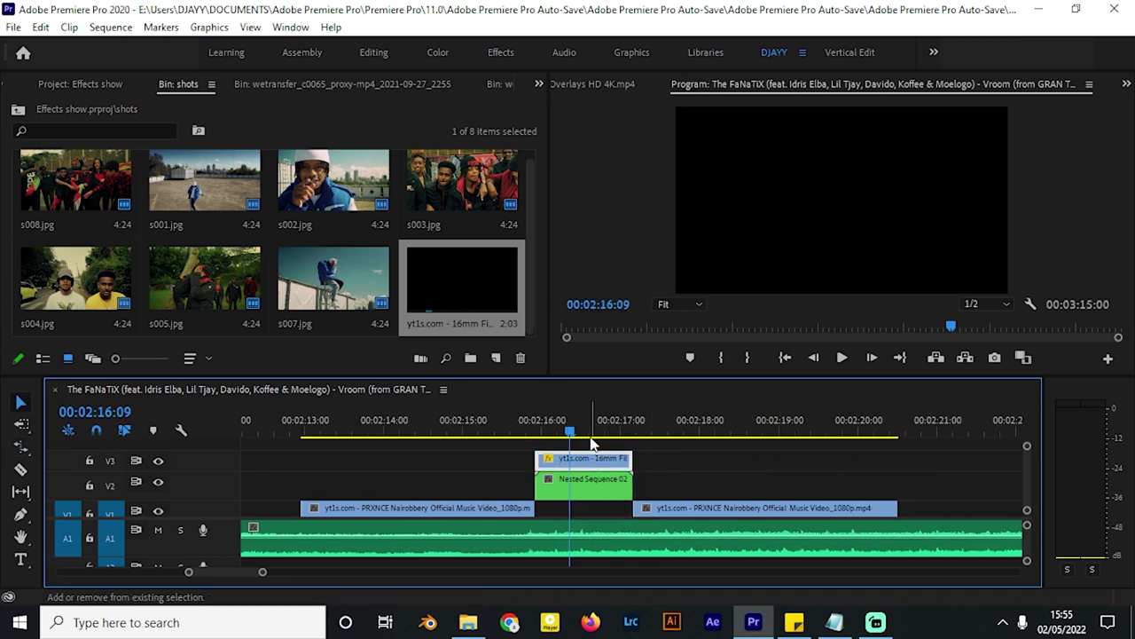
{"action": "key", "text": "shift+5"}
{"action": "scroll", "coordinate": [277, 327], "scroll_direction": "down", "scroll_amount": 2}
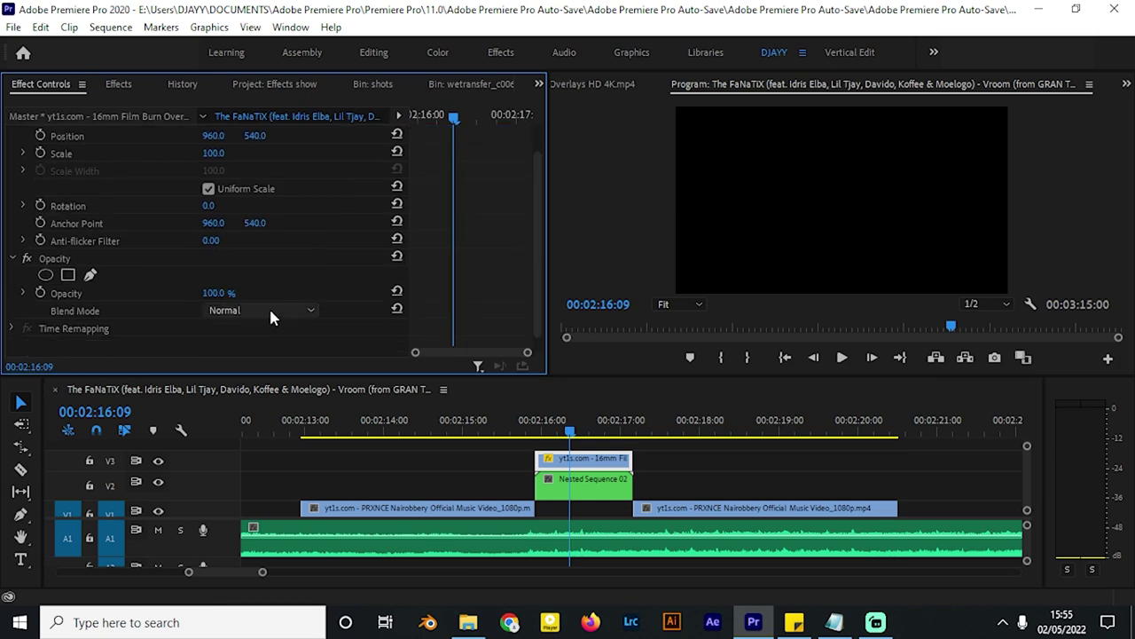
{"action": "left_click", "coordinate": [271, 312]}
{"action": "left_click", "coordinate": [258, 163]}
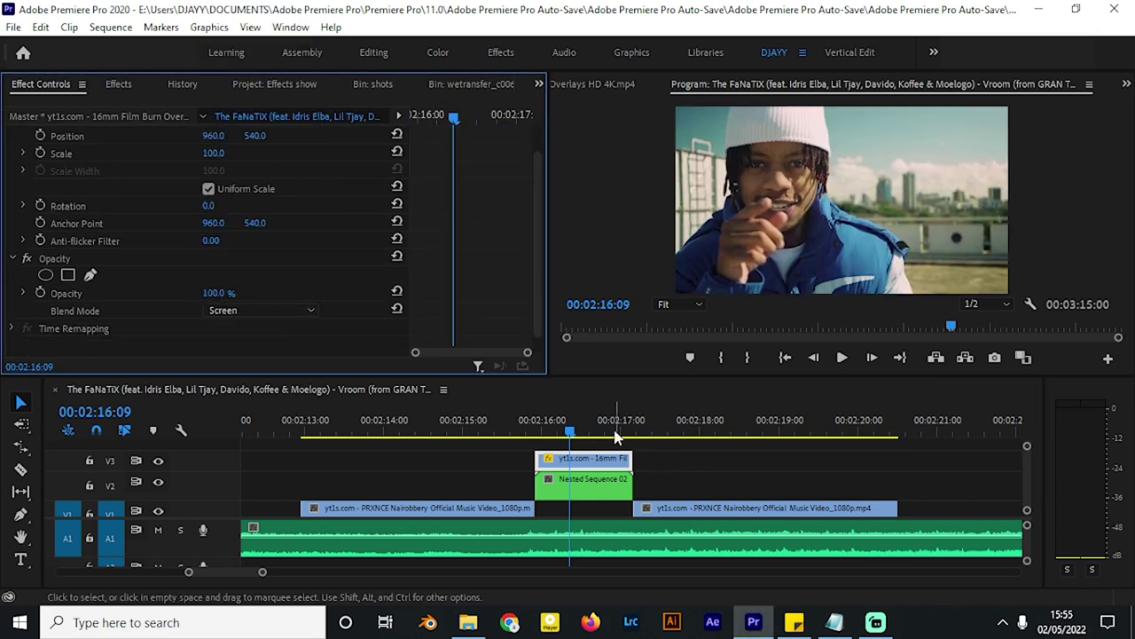
Step: Keyframe the nested sequence's Scale from 100 at its start to 110 at its end and play back the flash
{"action": "left_click_drag", "start_coordinate": [618, 433], "coordinate": [591, 431]}
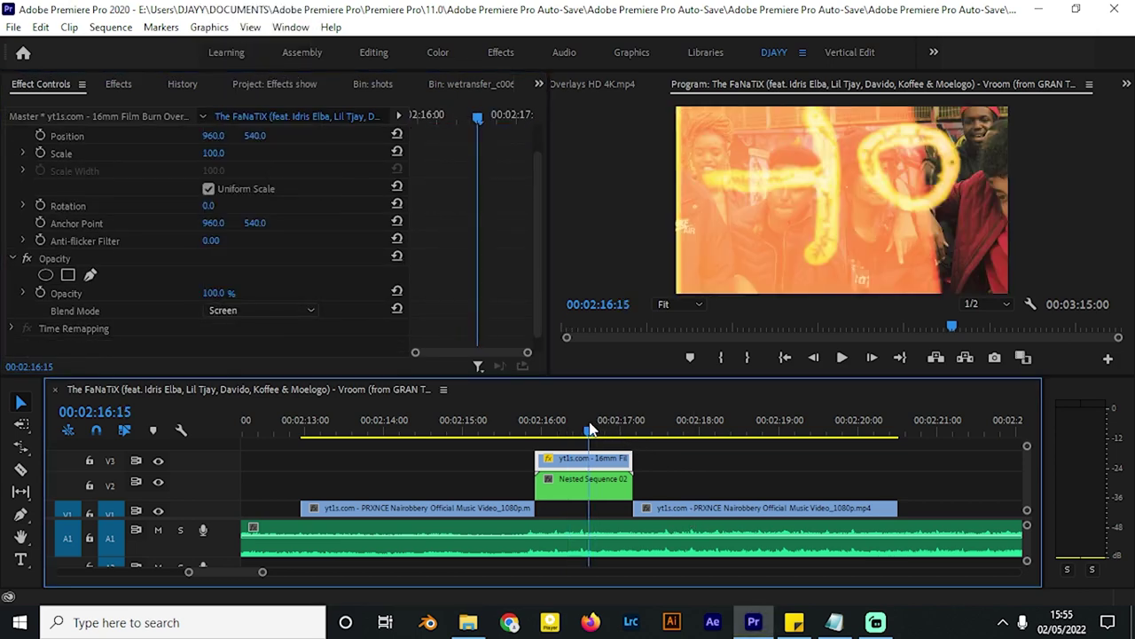
{"action": "left_click", "coordinate": [605, 491]}
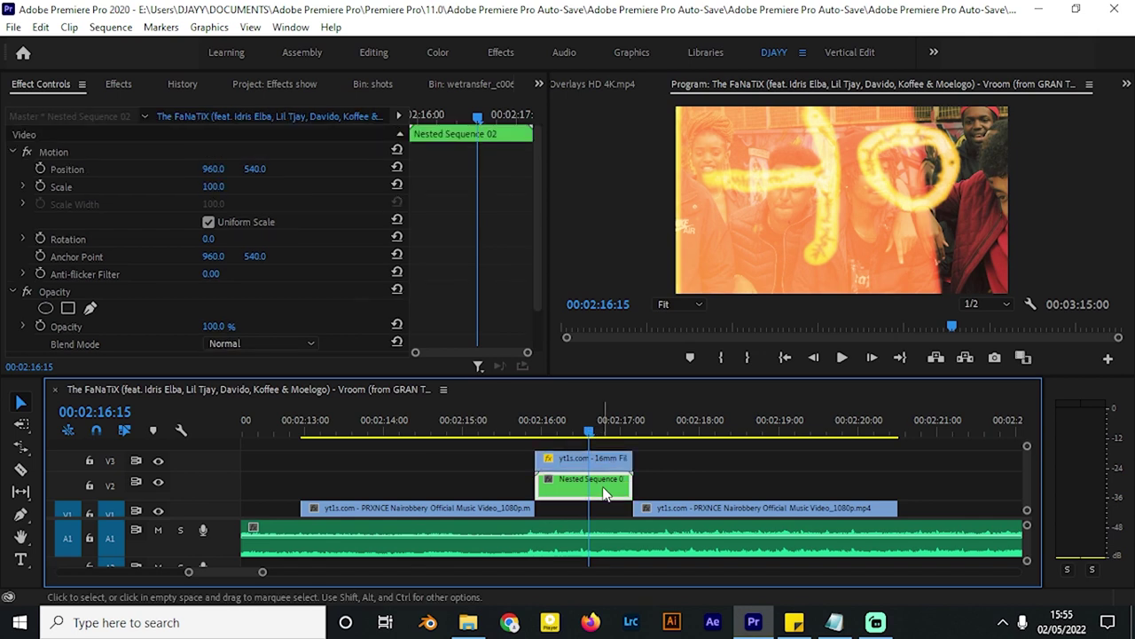
{"action": "left_click", "coordinate": [39, 186]}
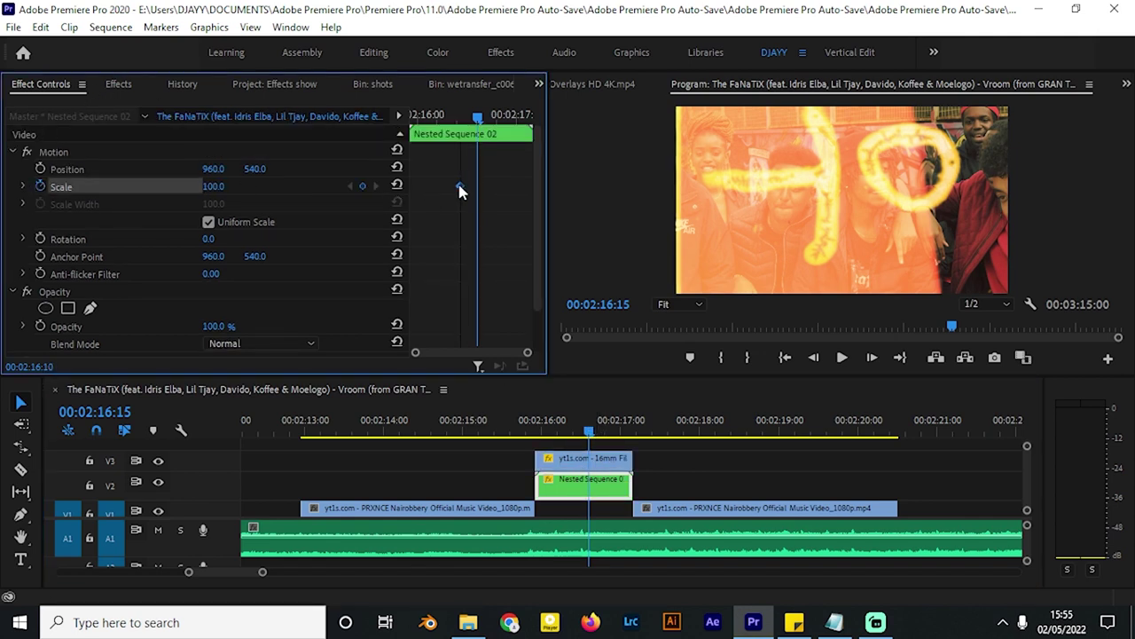
{"action": "left_click_drag", "start_coordinate": [475, 118], "coordinate": [498, 130]}
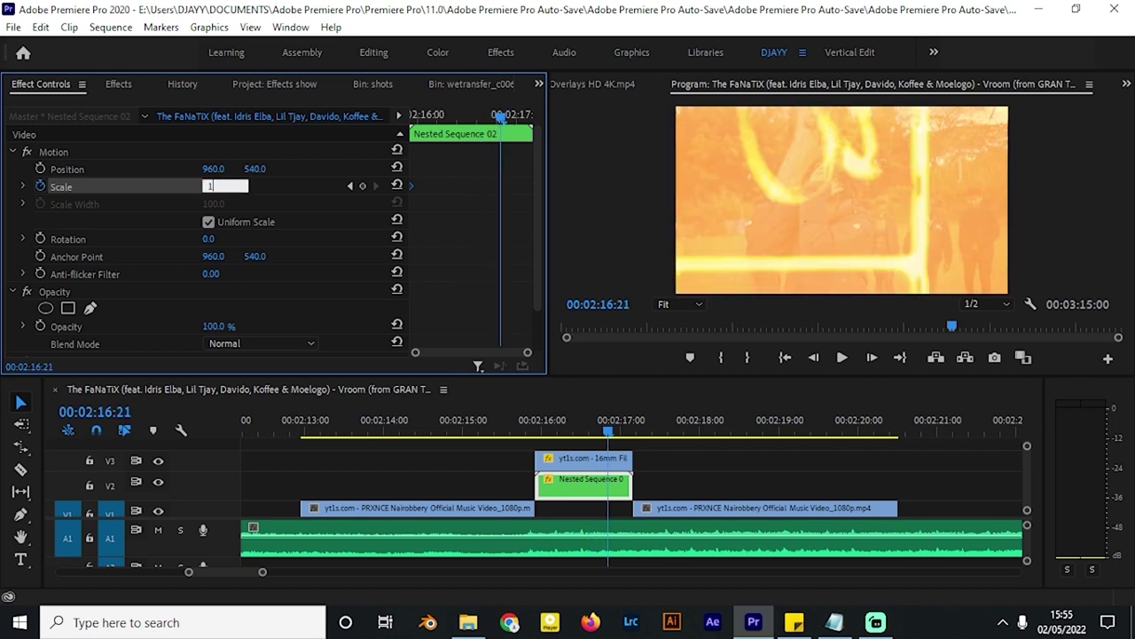
{"action": "key", "text": "Return"}
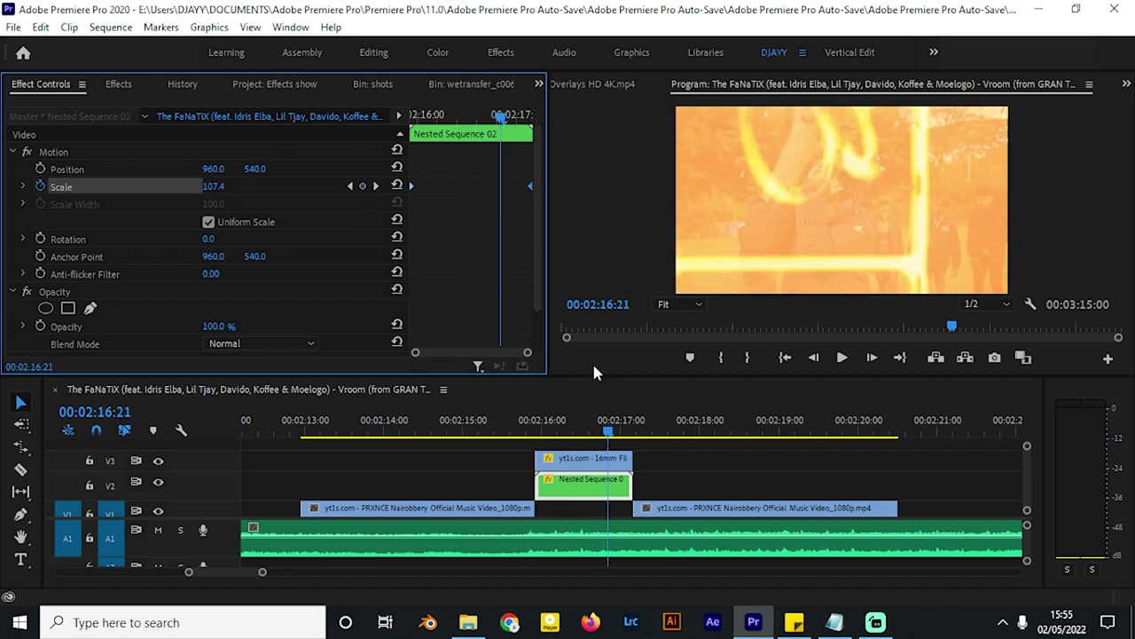
{"action": "left_click_drag", "start_coordinate": [522, 433], "coordinate": [372, 434]}
{"action": "key", "text": "space"}
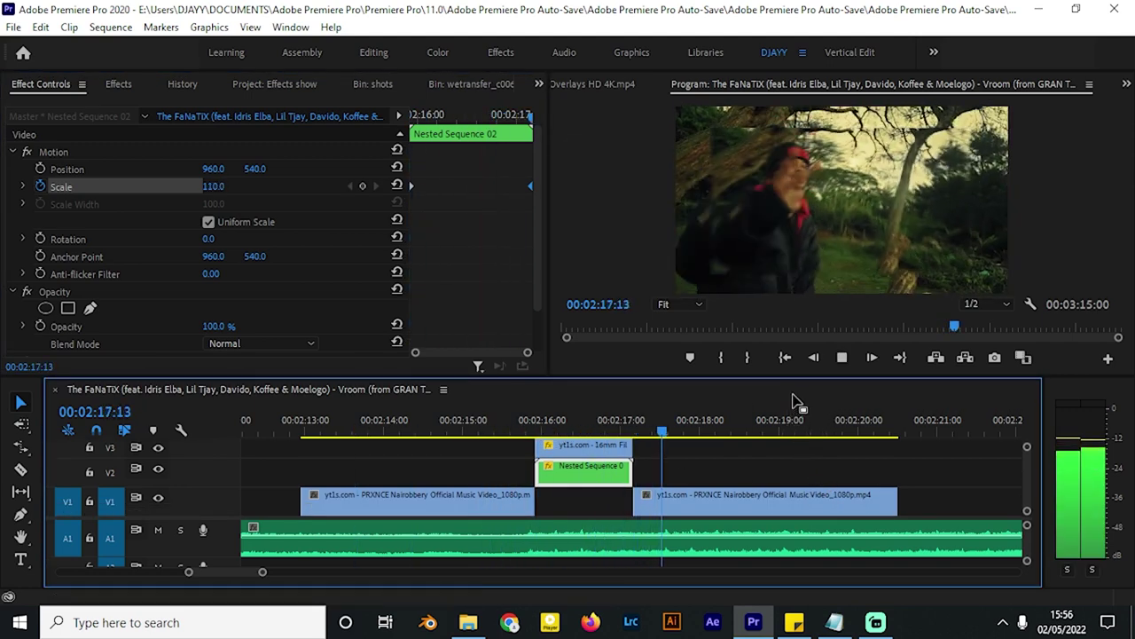
{"action": "key", "text": "space"}
Step: Duplicate the nested sequence and film burn clip to 00:02:18:13 and remove the part of the V1 clip beneath them
{"action": "scroll", "coordinate": [797, 475], "scroll_direction": "down", "scroll_amount": 2}
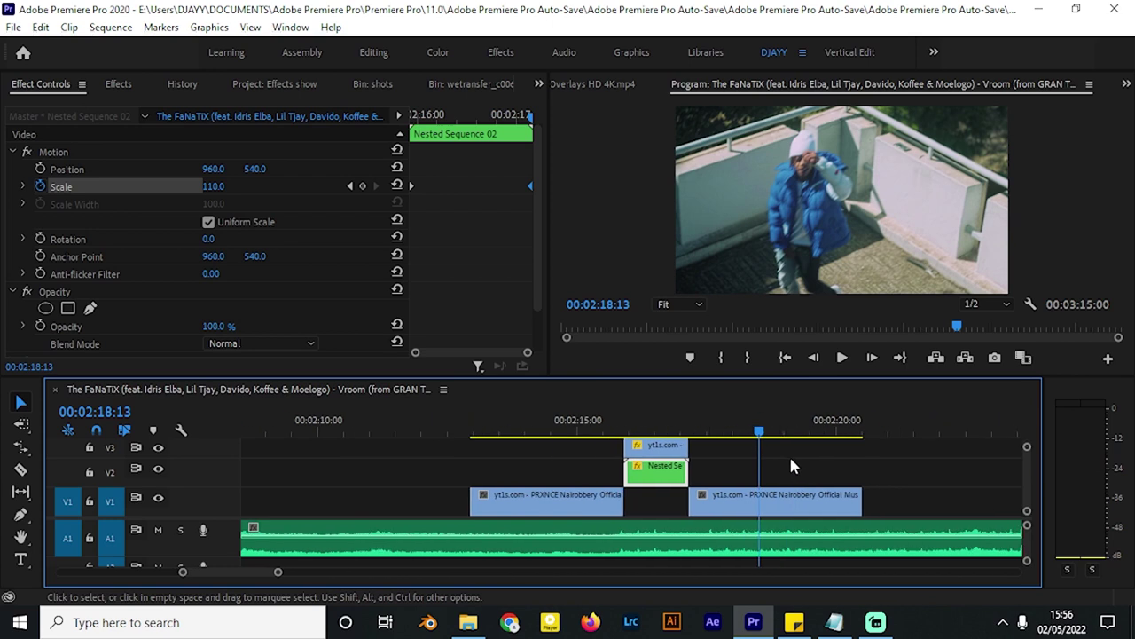
{"action": "left_click_drag", "start_coordinate": [654, 476], "coordinate": [802, 477]}
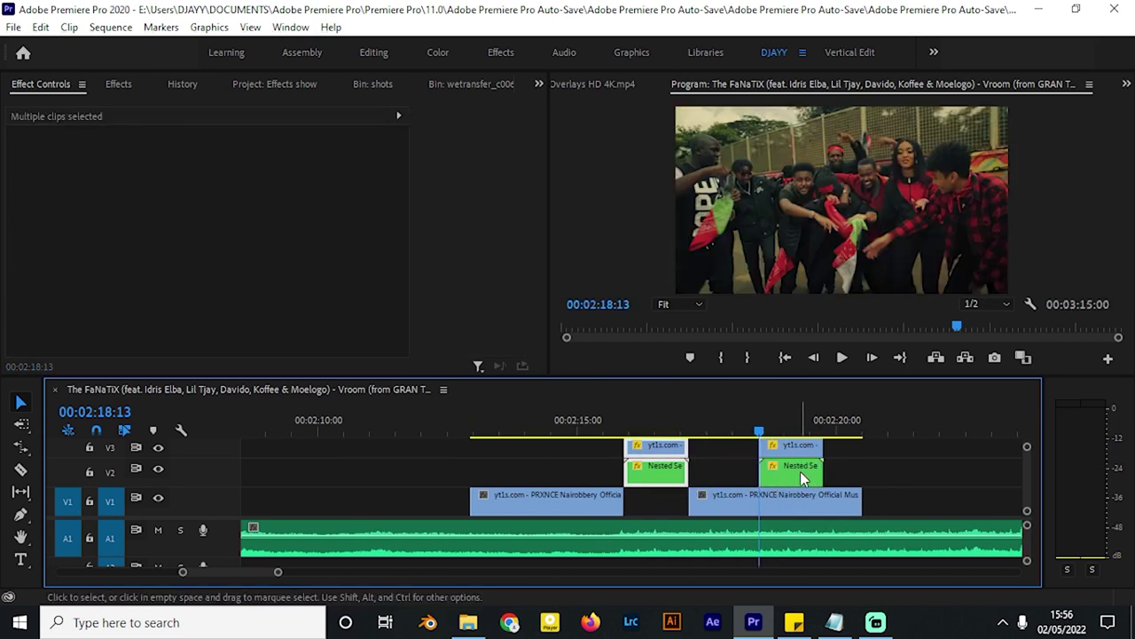
{"action": "key", "text": "c"}
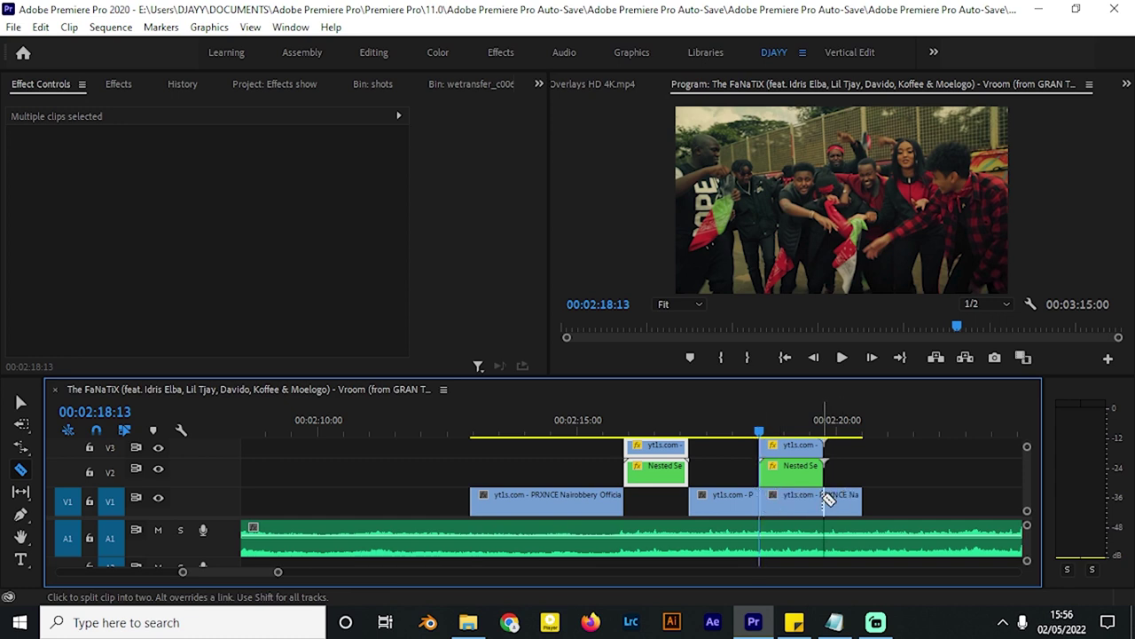
{"action": "left_click", "coordinate": [824, 498]}
{"action": "key", "text": "v"}
{"action": "left_click", "coordinate": [806, 496]}
{"action": "key", "text": "Delete"}
{"action": "left_click", "coordinate": [434, 419]}
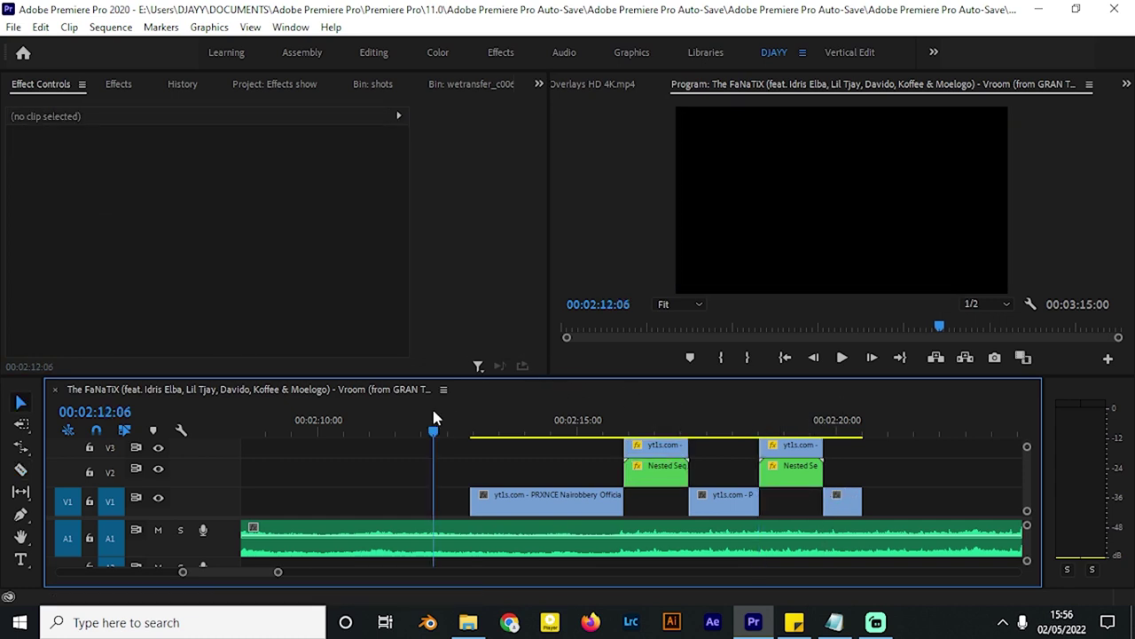
{"action": "key", "text": "minus"}
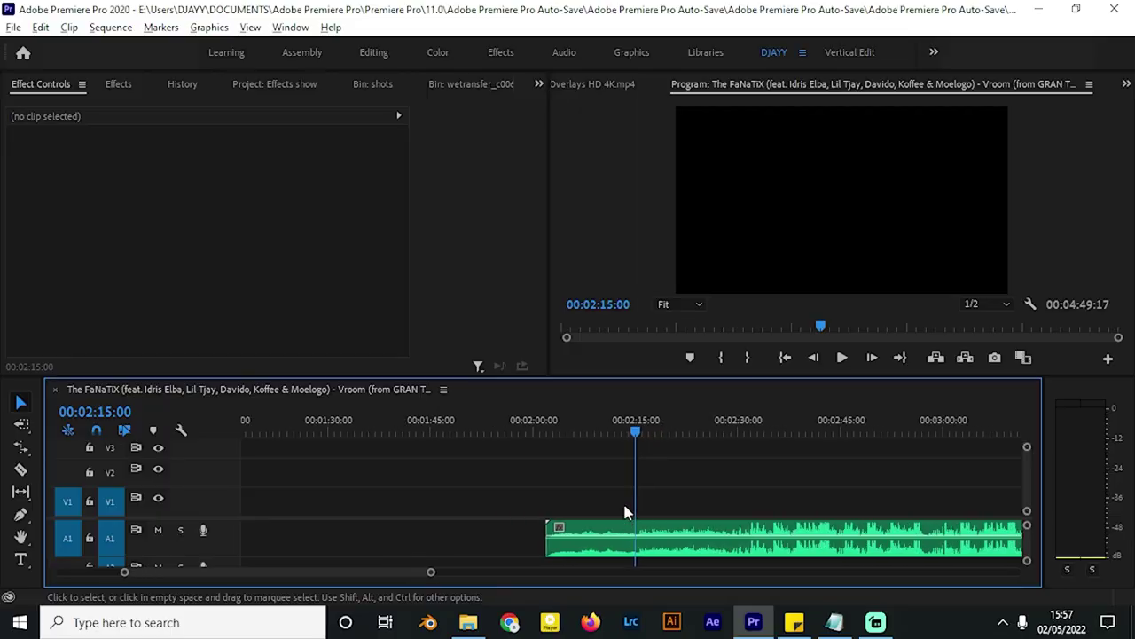
{"action": "scroll", "coordinate": [627, 501], "scroll_direction": "down", "scroll_amount": 3}
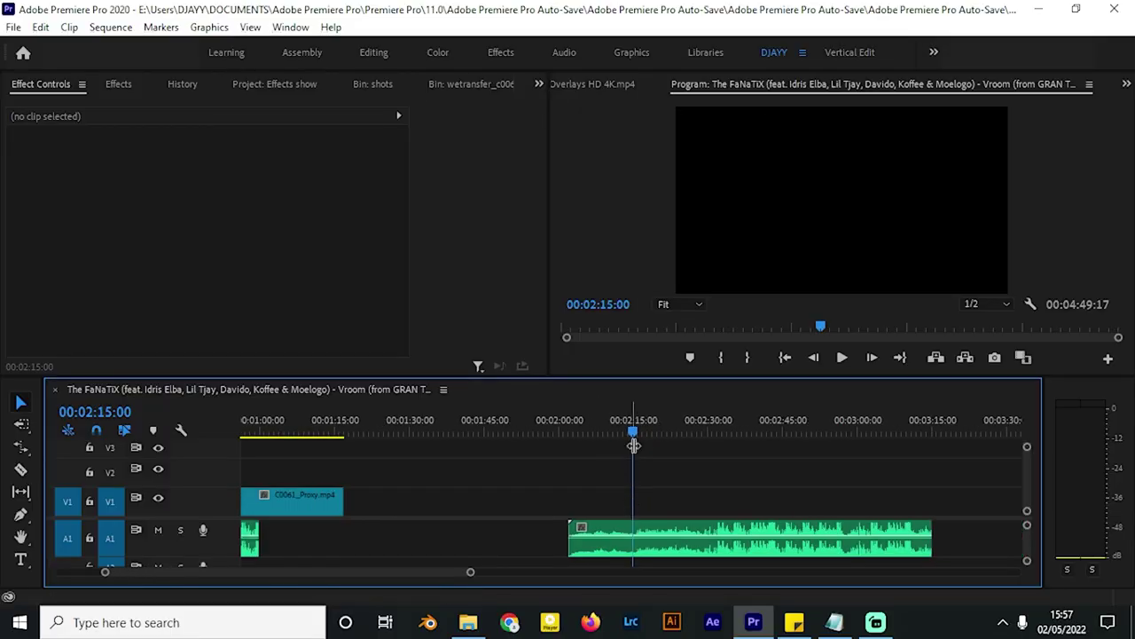
{"action": "key", "text": "equal"}
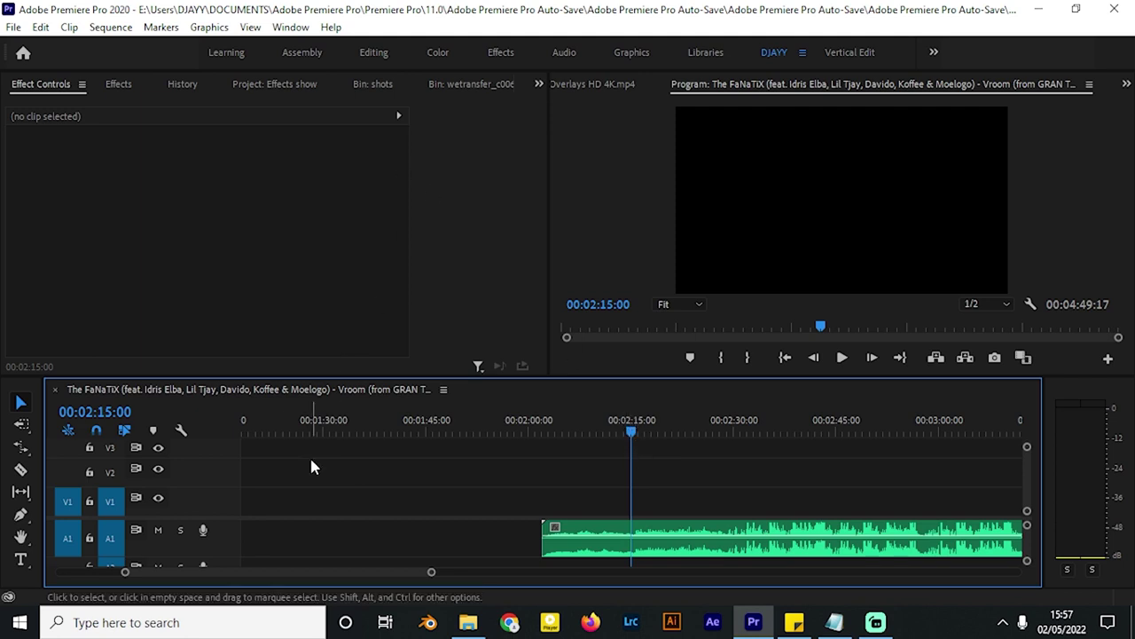
{"action": "key", "text": "minus"}
{"action": "key", "text": "minus"}
{"action": "key", "text": "minus"}
{"action": "key", "text": "minus"}
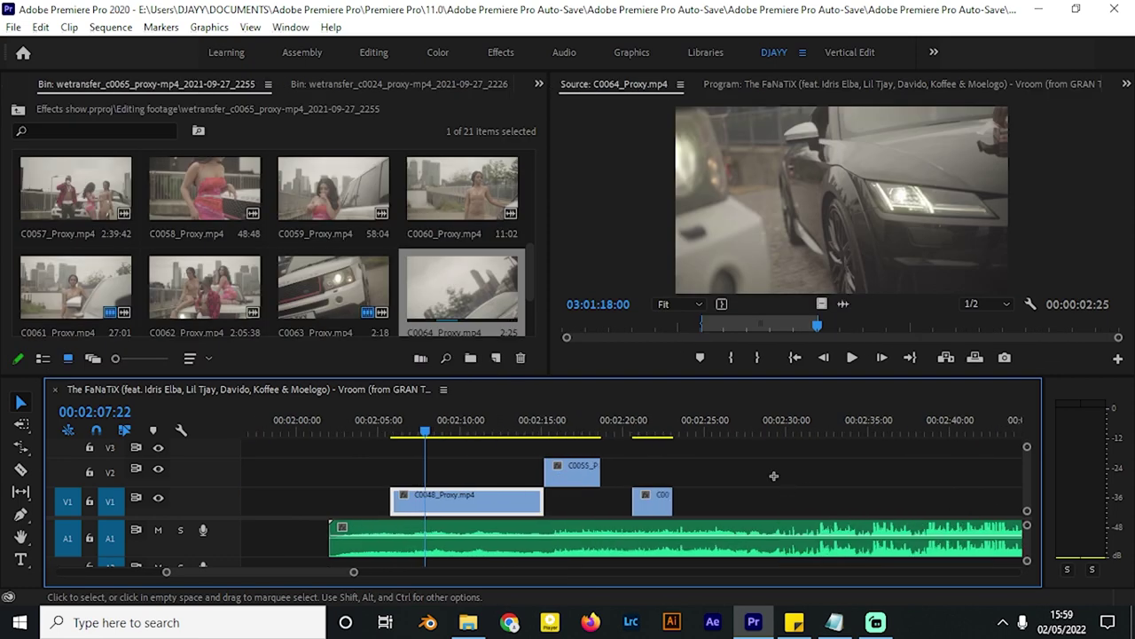
Step: Label the C0048, C0055 and C0064 proxy clips Rose
{"action": "left_click_drag", "start_coordinate": [774, 476], "coordinate": [395, 516]}
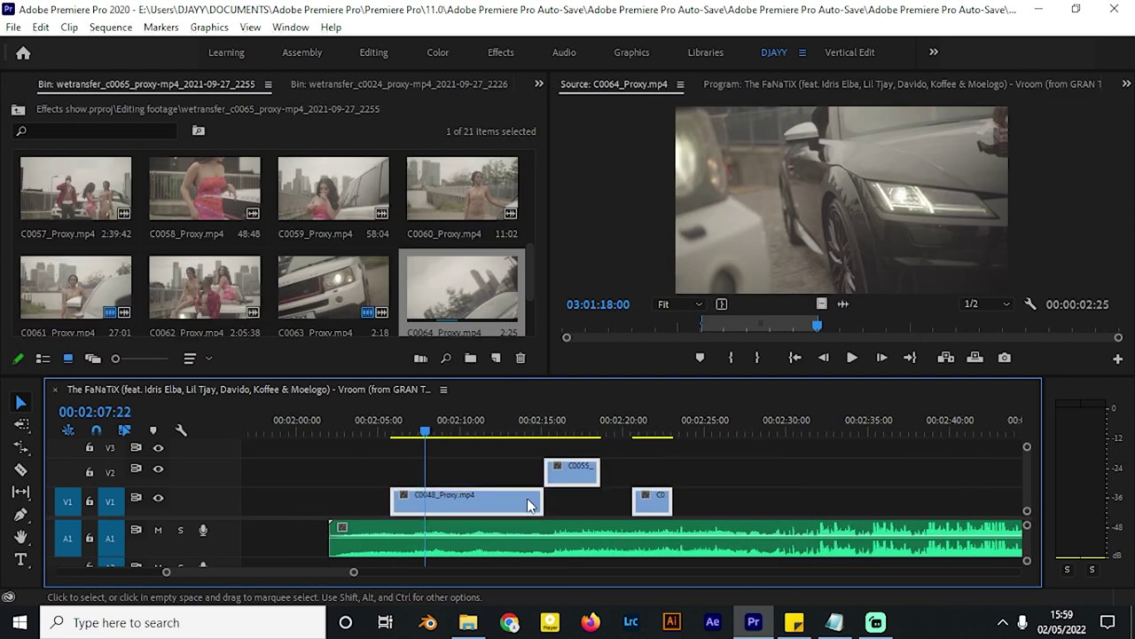
{"action": "right_click", "coordinate": [528, 501]}
{"action": "mouse_move", "coordinate": [588, 463]}
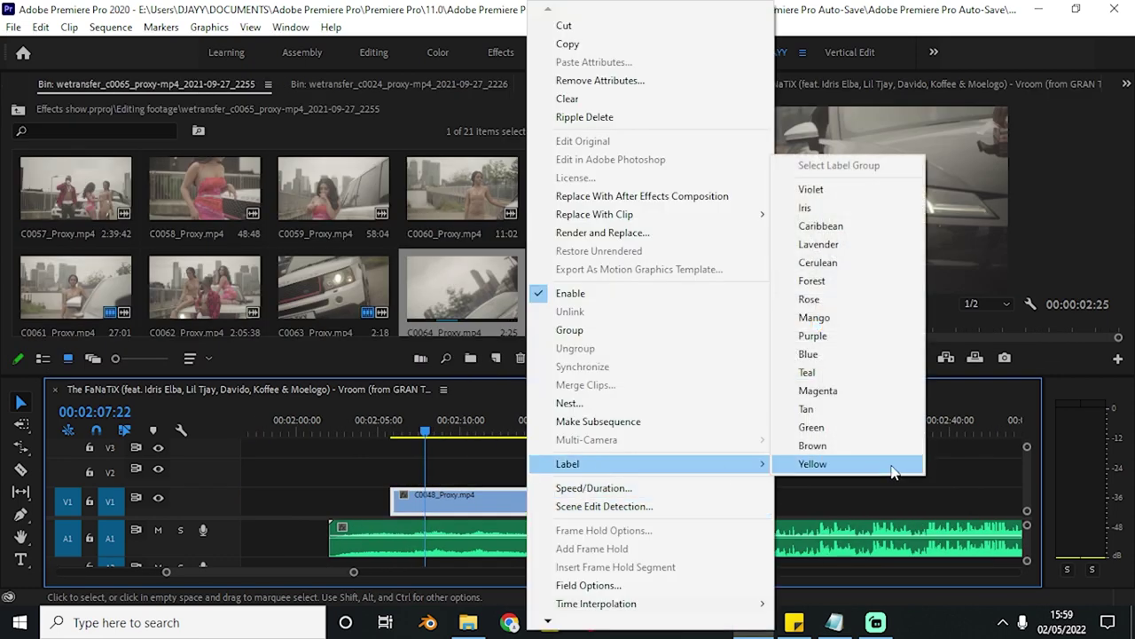
{"action": "left_click", "coordinate": [842, 299]}
{"action": "left_click", "coordinate": [729, 479]}
{"action": "scroll", "coordinate": [501, 498], "scroll_direction": "down", "scroll_amount": 1}
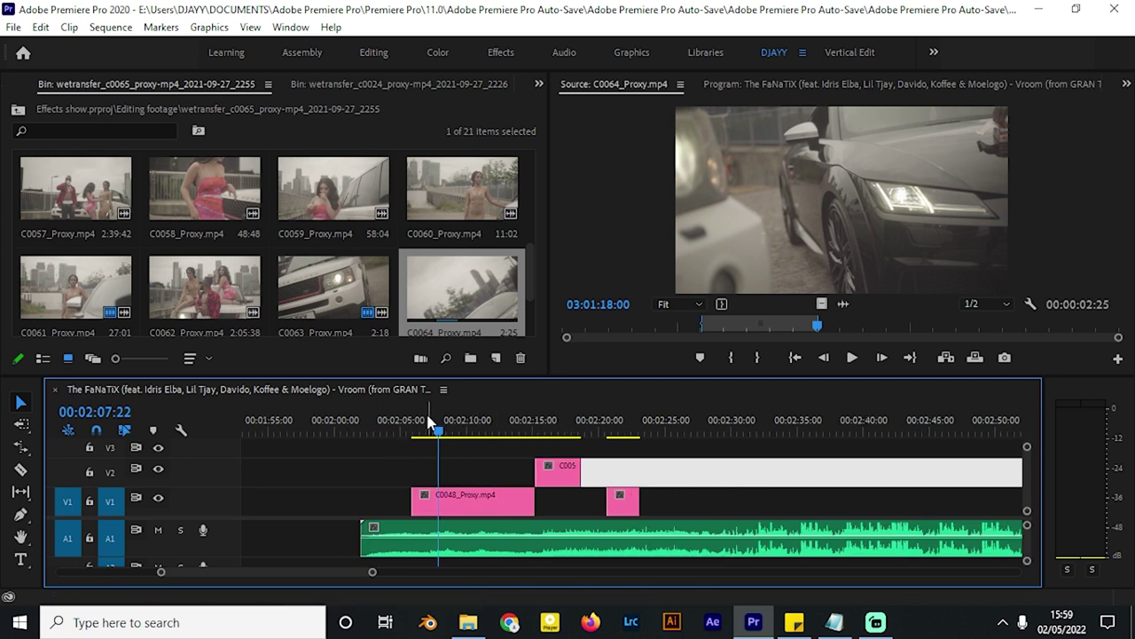
Step: Play the start of C0048, then split C0048 into seven segments and C0055 and C0064 into three segments each
{"action": "left_click", "coordinate": [381, 424]}
{"action": "key", "text": "space"}
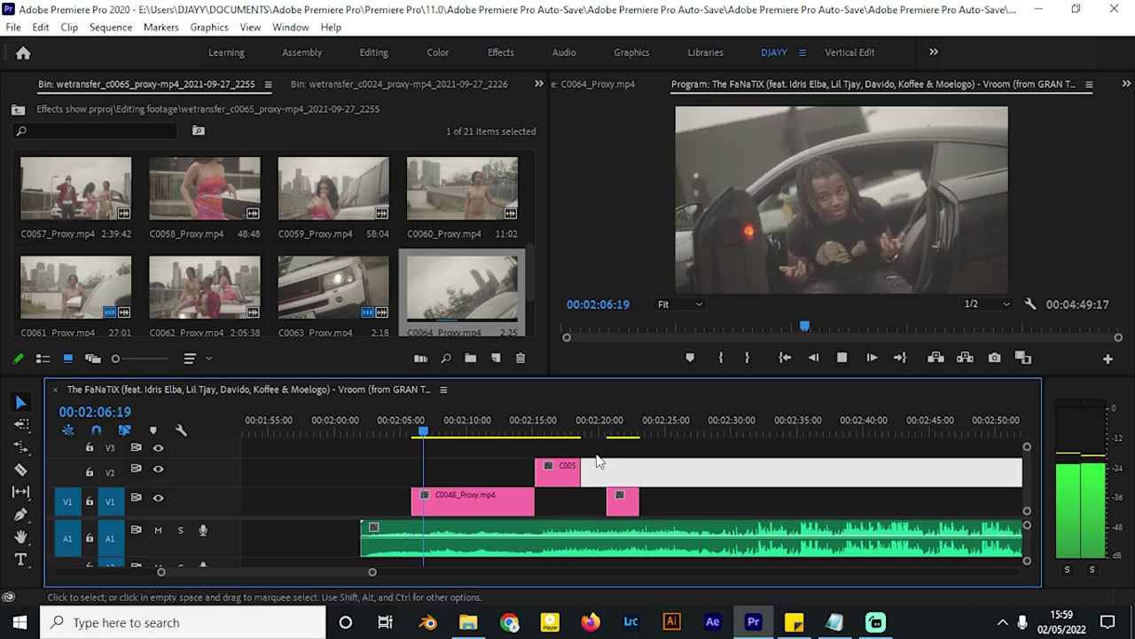
{"action": "key", "text": "space"}
{"action": "scroll", "coordinate": [446, 489], "scroll_direction": "up", "scroll_amount": 2}
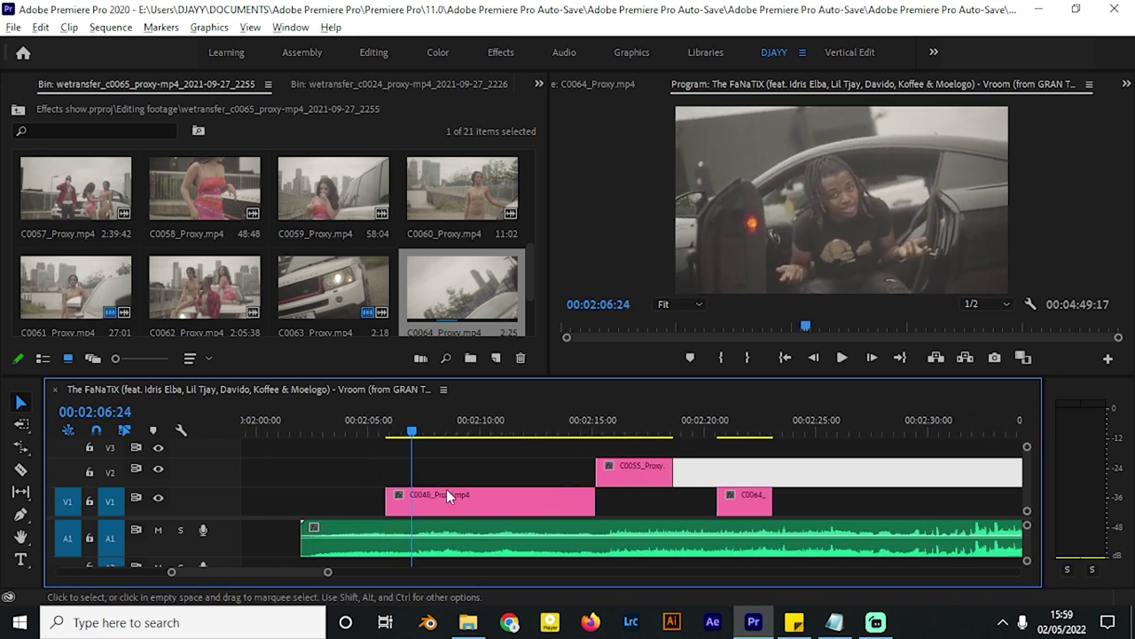
{"action": "left_click", "coordinate": [530, 462]}
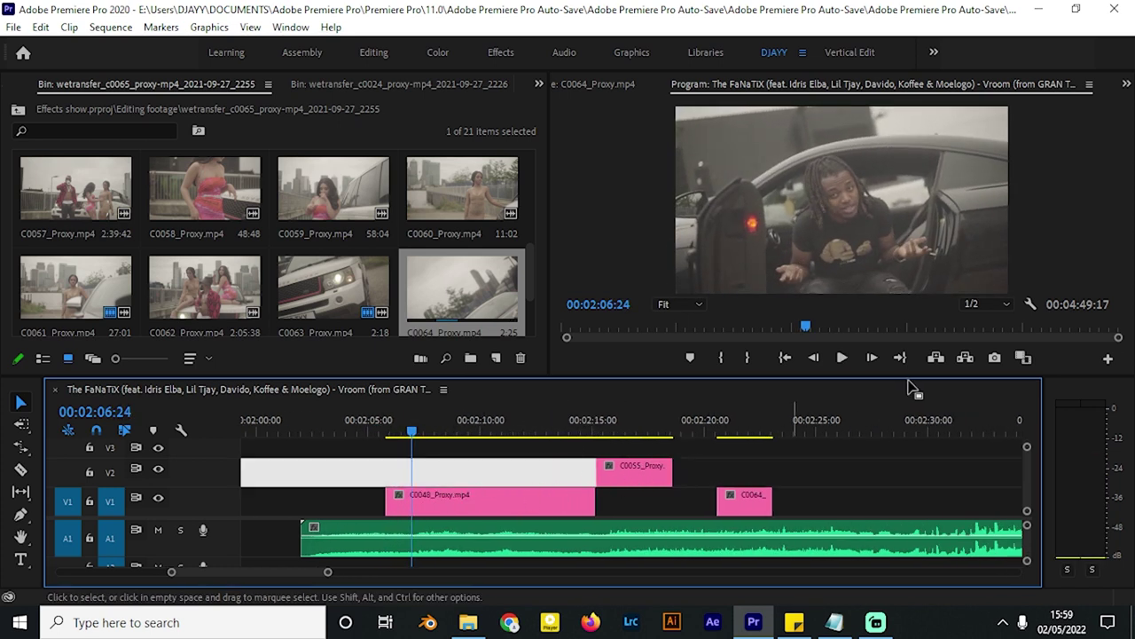
{"action": "key", "text": "c"}
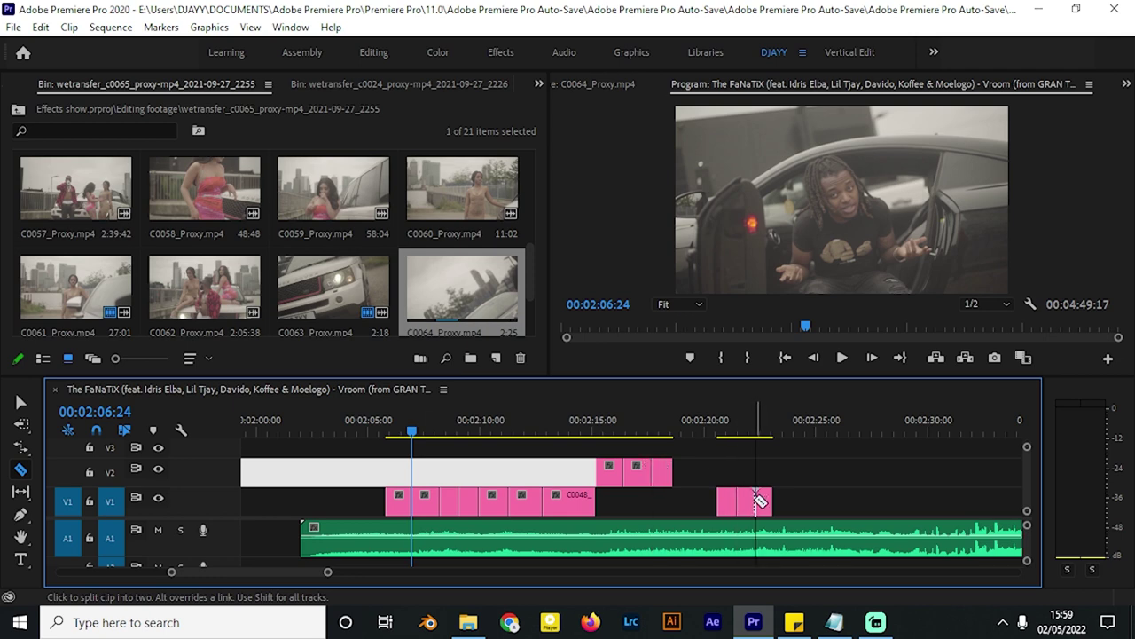
{"action": "key", "text": "v"}
Step: Label the C0055 segments Tan and the C0064 segments Mango
{"action": "left_click_drag", "start_coordinate": [773, 461], "coordinate": [612, 497]}
{"action": "right_click", "coordinate": [645, 474]}
{"action": "mouse_move", "coordinate": [727, 463]}
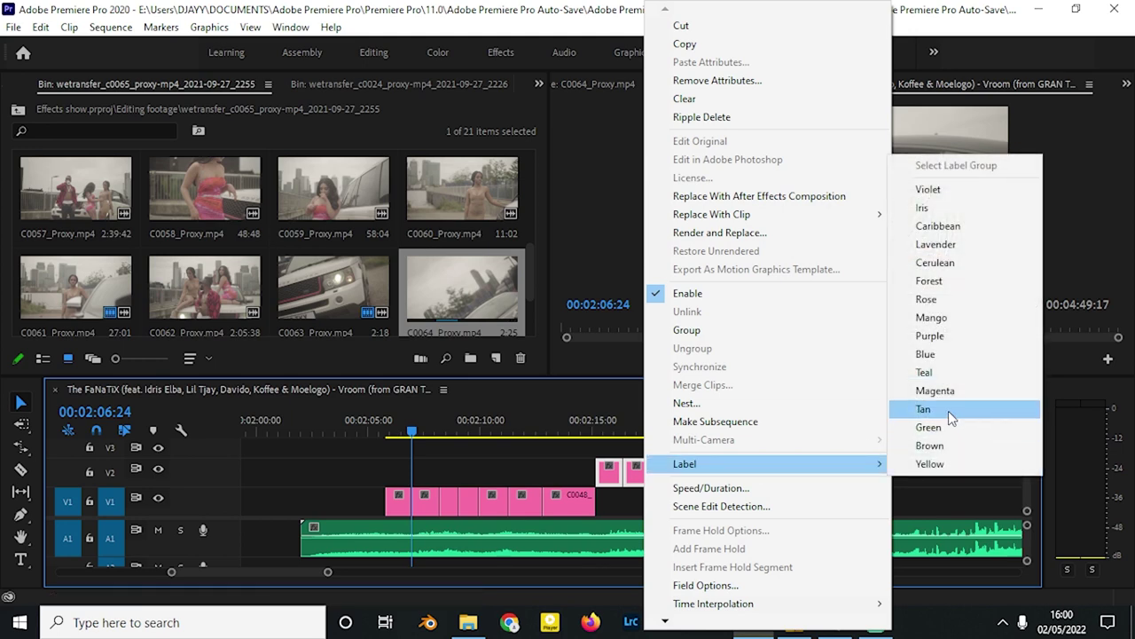
{"action": "left_click", "coordinate": [949, 410]}
{"action": "right_click", "coordinate": [729, 500]}
{"action": "mouse_move", "coordinate": [854, 463]}
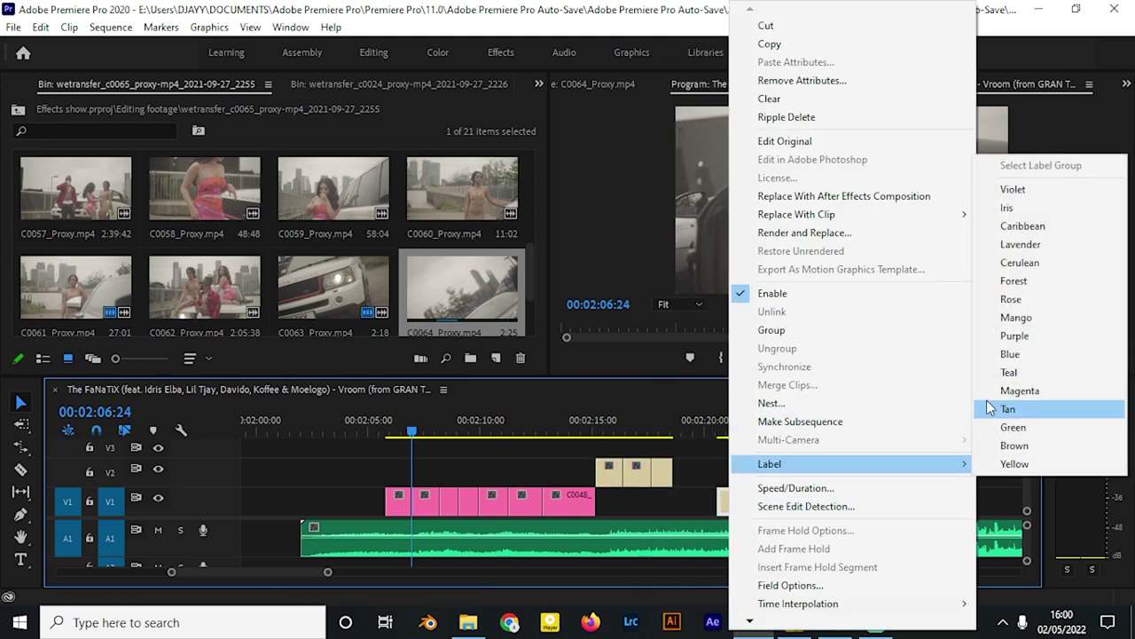
{"action": "left_click", "coordinate": [1016, 316]}
{"action": "scroll", "coordinate": [550, 477], "scroll_direction": "up", "scroll_amount": 1}
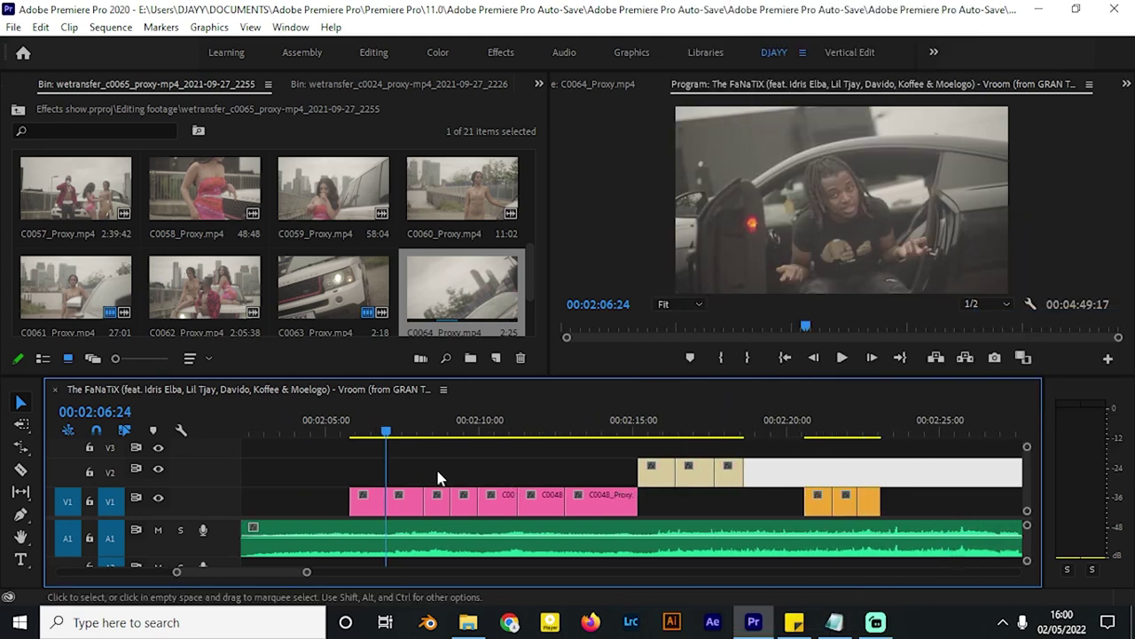
Step: Move the first Tan and Mango segments onto V2 above the second and third C0048 segments and delete those covered segments
{"action": "left_click_drag", "start_coordinate": [661, 472], "coordinate": [417, 479]}
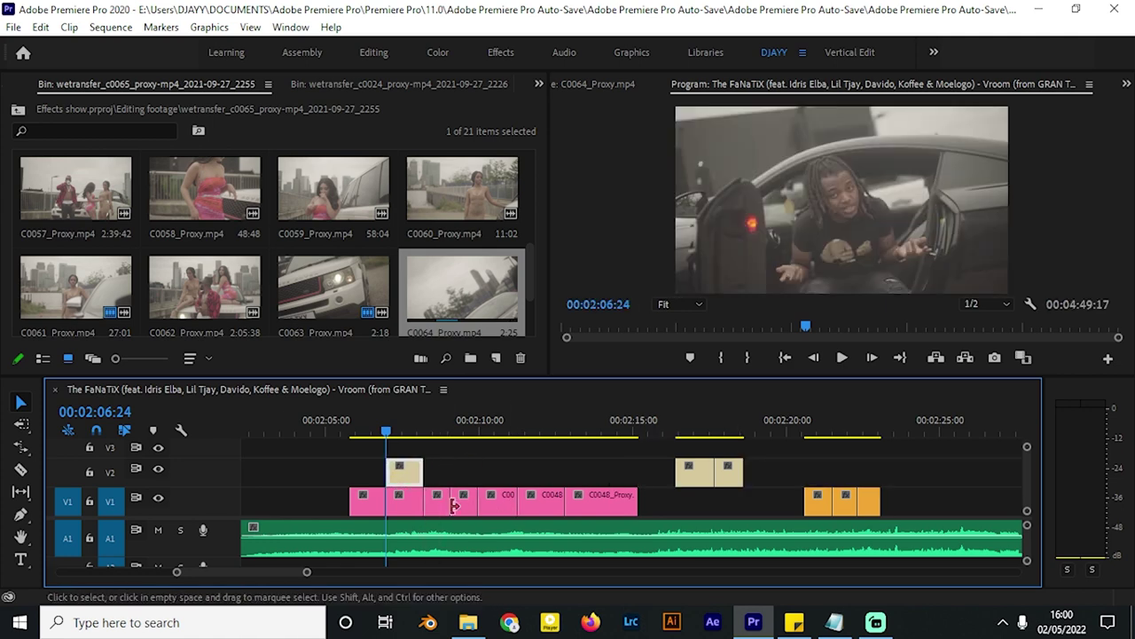
{"action": "left_click_drag", "start_coordinate": [818, 503], "coordinate": [440, 471]}
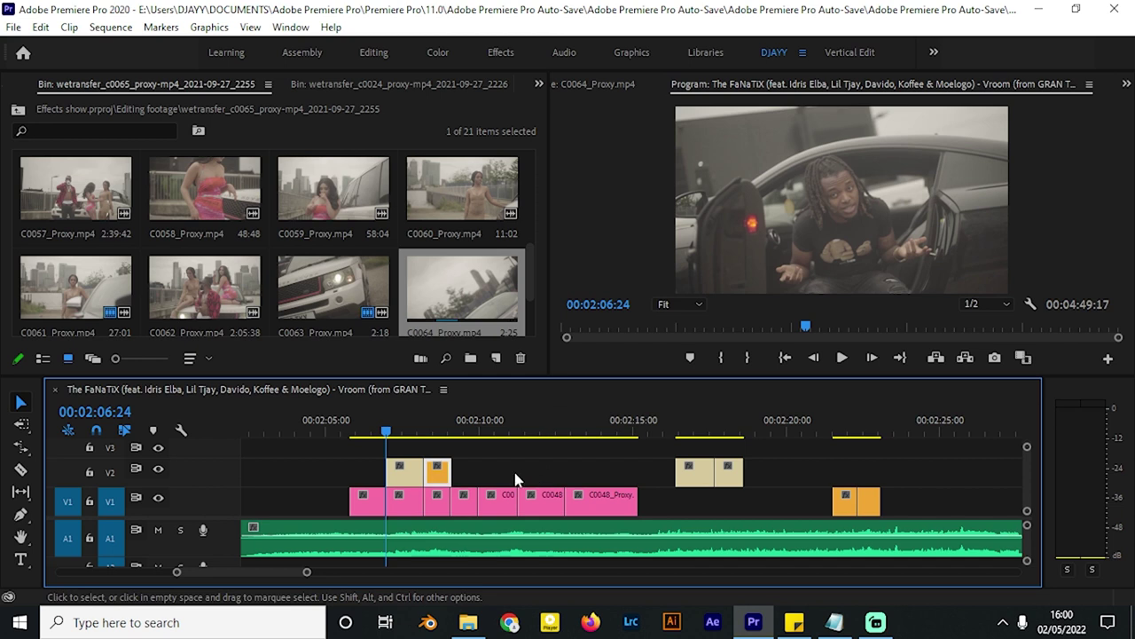
{"action": "key", "text": "Delete"}
{"action": "left_click", "coordinate": [399, 502]}
{"action": "key", "text": "Delete"}
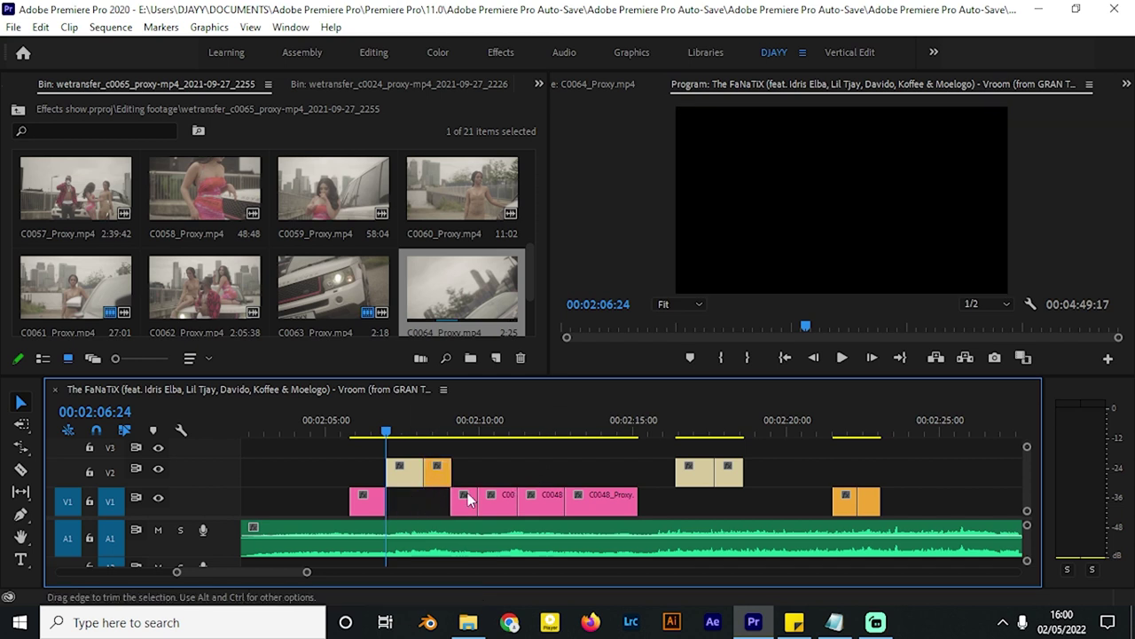
Step: Interleave two more Tan segments and one more Mango segment on V2 with the C0048 segments on V1, deleting the leftovers
{"action": "left_click_drag", "start_coordinate": [692, 479], "coordinate": [470, 473]}
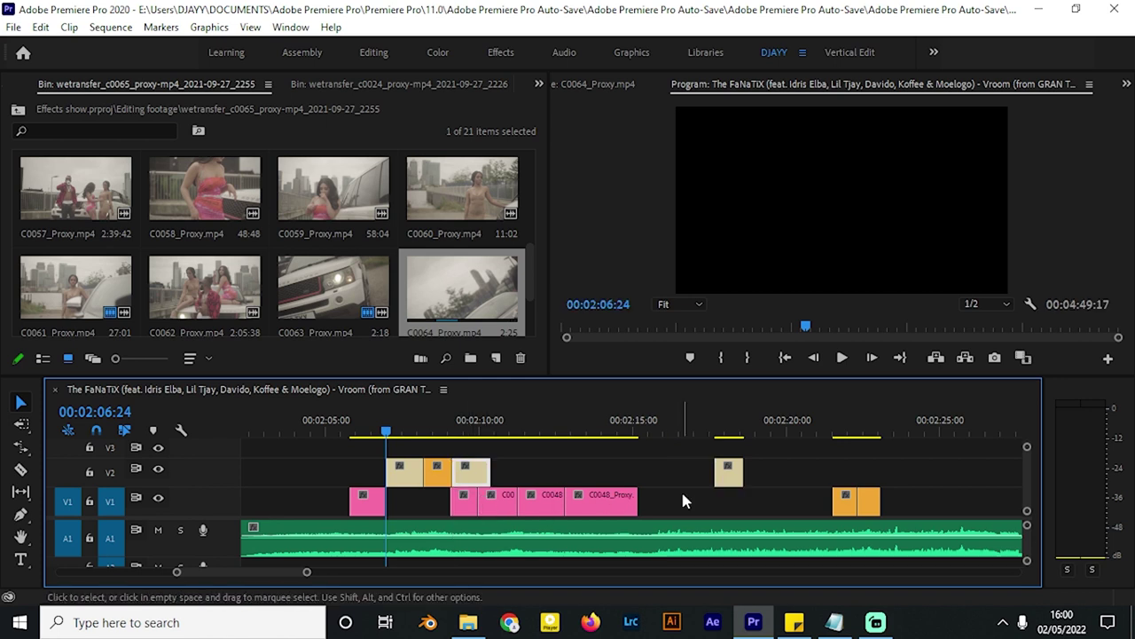
{"action": "left_click_drag", "start_coordinate": [612, 508], "coordinate": [655, 509]}
{"action": "left_click_drag", "start_coordinate": [551, 509], "coordinate": [595, 513]}
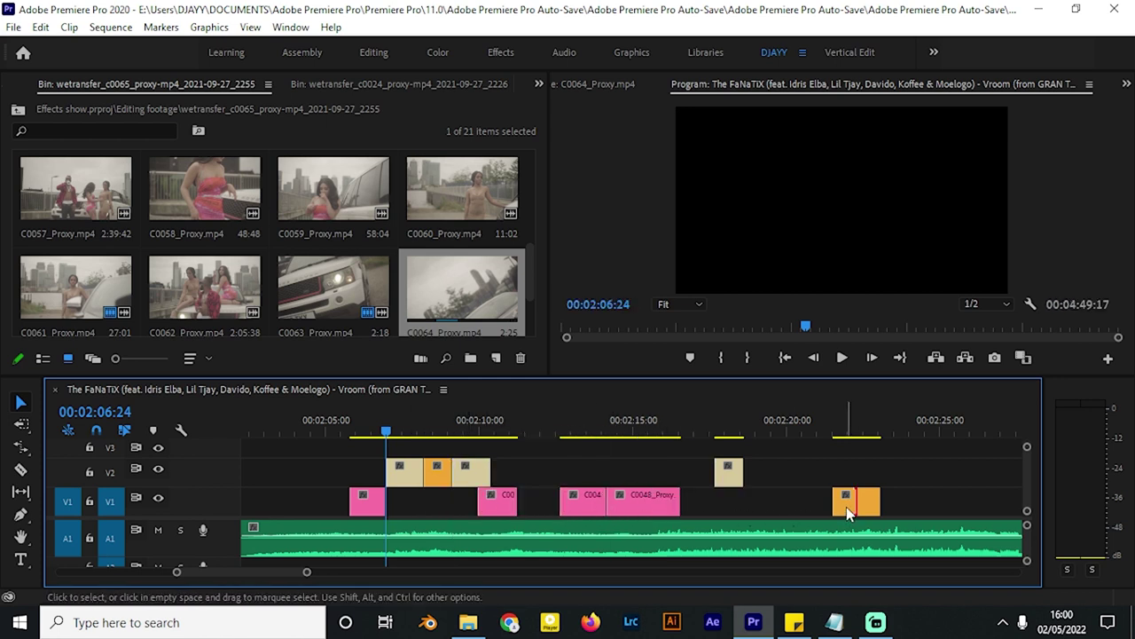
{"action": "left_click_drag", "start_coordinate": [847, 507], "coordinate": [547, 471]}
{"action": "left_click_drag", "start_coordinate": [587, 504], "coordinate": [581, 500]}
{"action": "left_click_drag", "start_coordinate": [727, 485], "coordinate": [615, 484]}
{"action": "left_click", "coordinate": [657, 500]}
{"action": "key", "text": "Delete"}
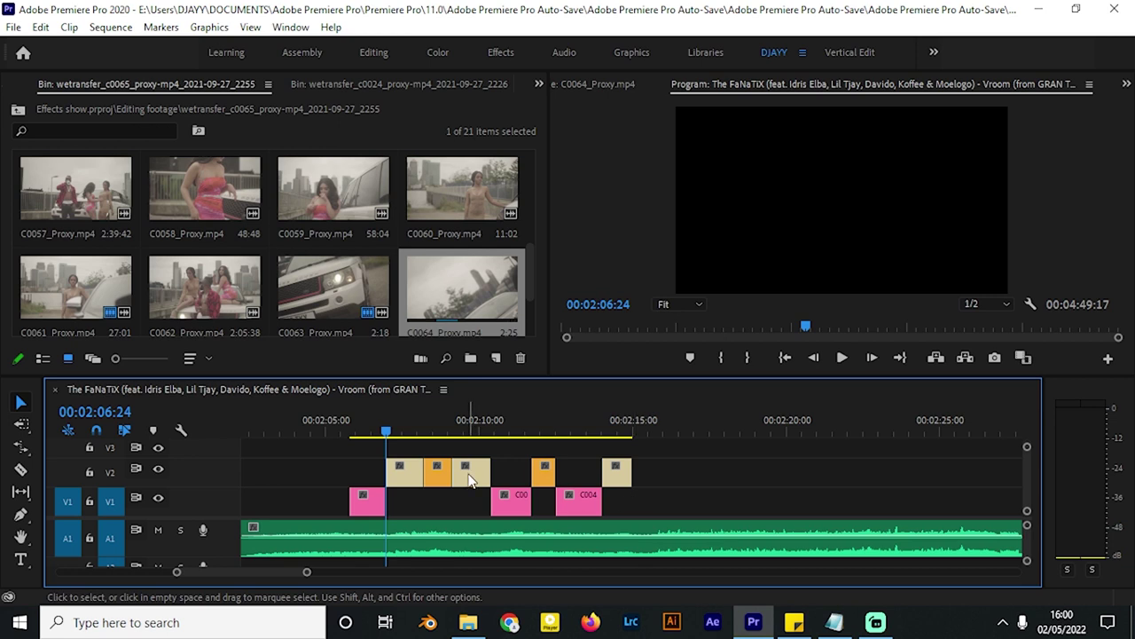
Step: Fit all the segments after the first C0048 segment to the sequence frame size and play the arrangement from before its start
{"action": "scroll", "coordinate": [469, 473], "scroll_direction": "up", "scroll_amount": 4}
{"action": "left_click", "coordinate": [407, 417]}
{"action": "key", "text": "space"}
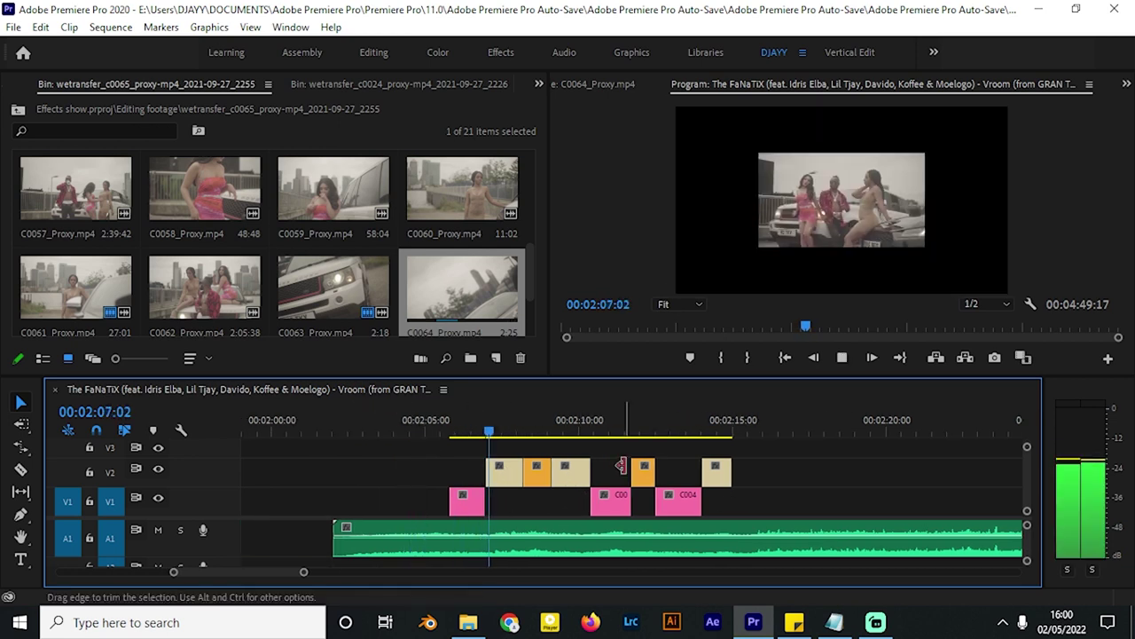
{"action": "key", "text": "space"}
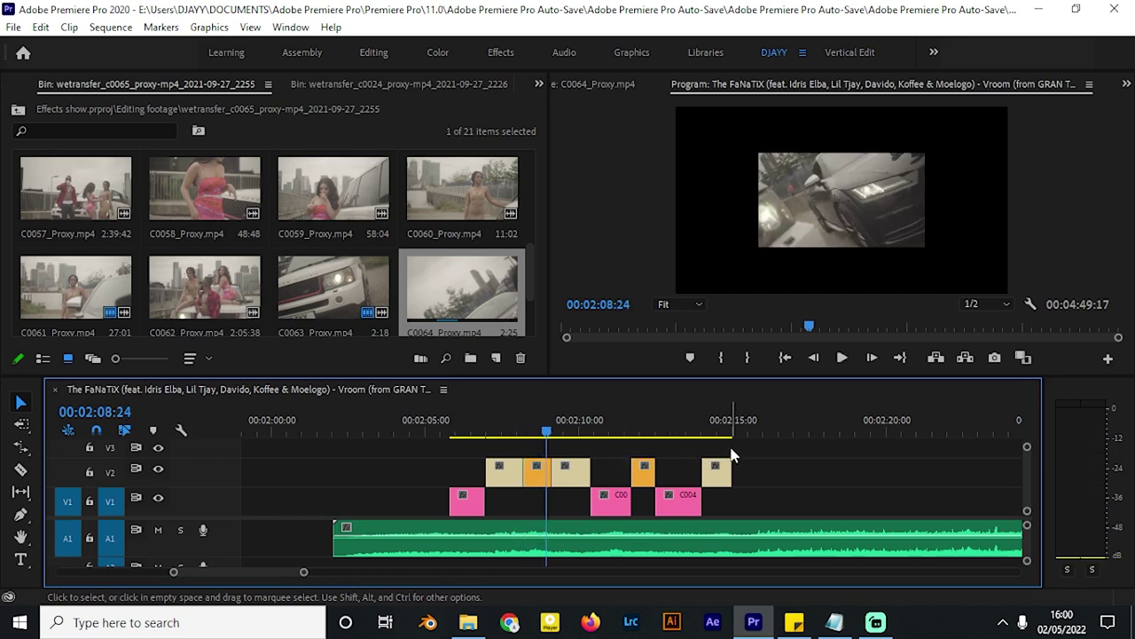
{"action": "left_click_drag", "start_coordinate": [762, 454], "coordinate": [504, 489]}
{"action": "right_click", "coordinate": [503, 490]}
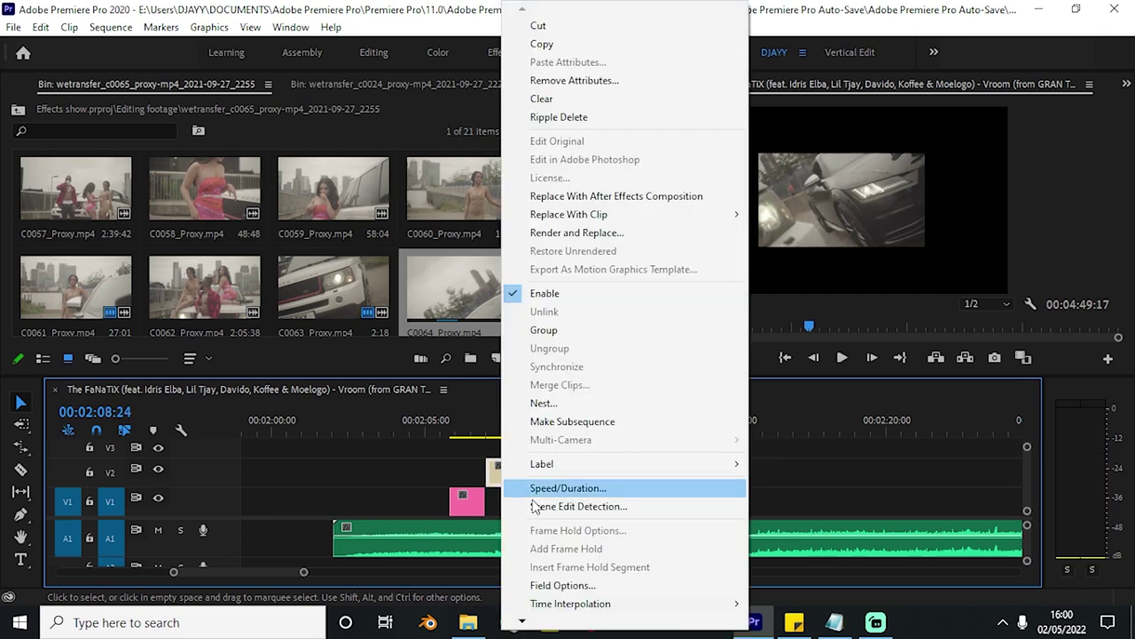
{"action": "mouse_move", "coordinate": [539, 625]}
{"action": "left_click", "coordinate": [556, 607]}
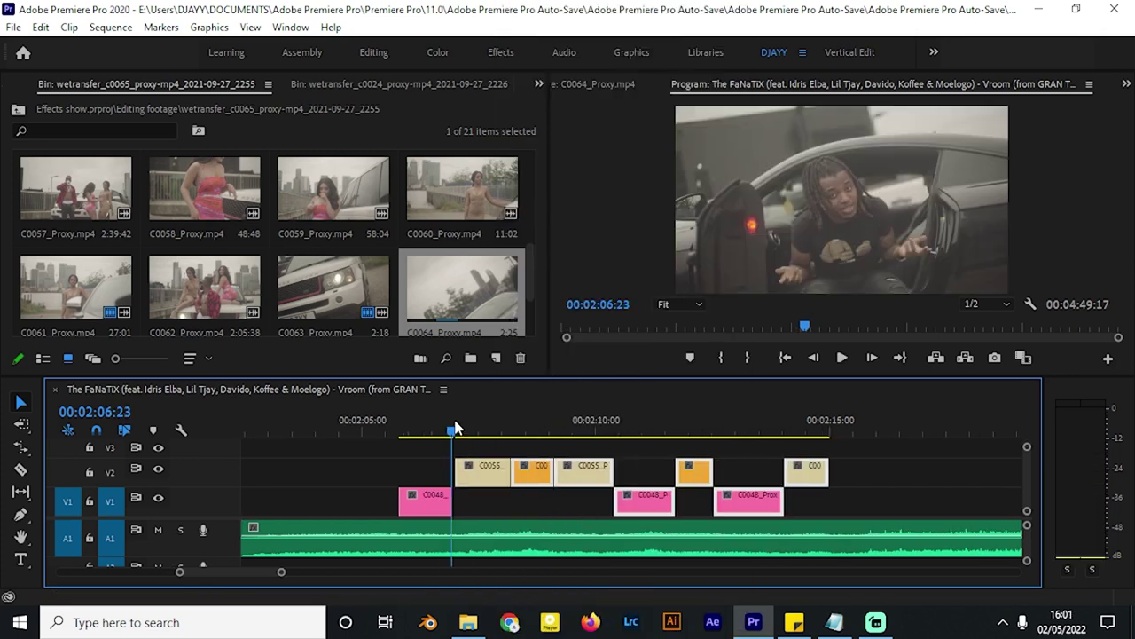
{"action": "left_click_drag", "start_coordinate": [453, 426], "coordinate": [374, 423]}
{"action": "key", "text": "space"}
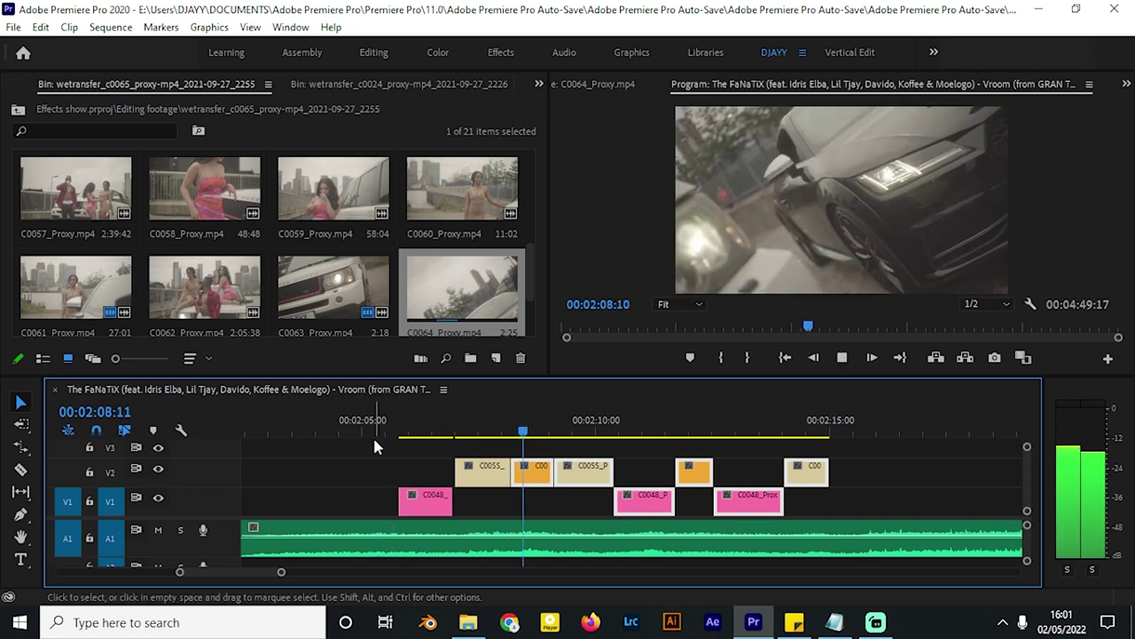
Step: Play the instrumental's opening from about 00:02:02:14 to find the beat and move the first C0048 segment earlier onto it
{"action": "key", "text": "space"}
{"action": "key", "text": "minus"}
{"action": "left_click_drag", "start_coordinate": [386, 424], "coordinate": [376, 426]}
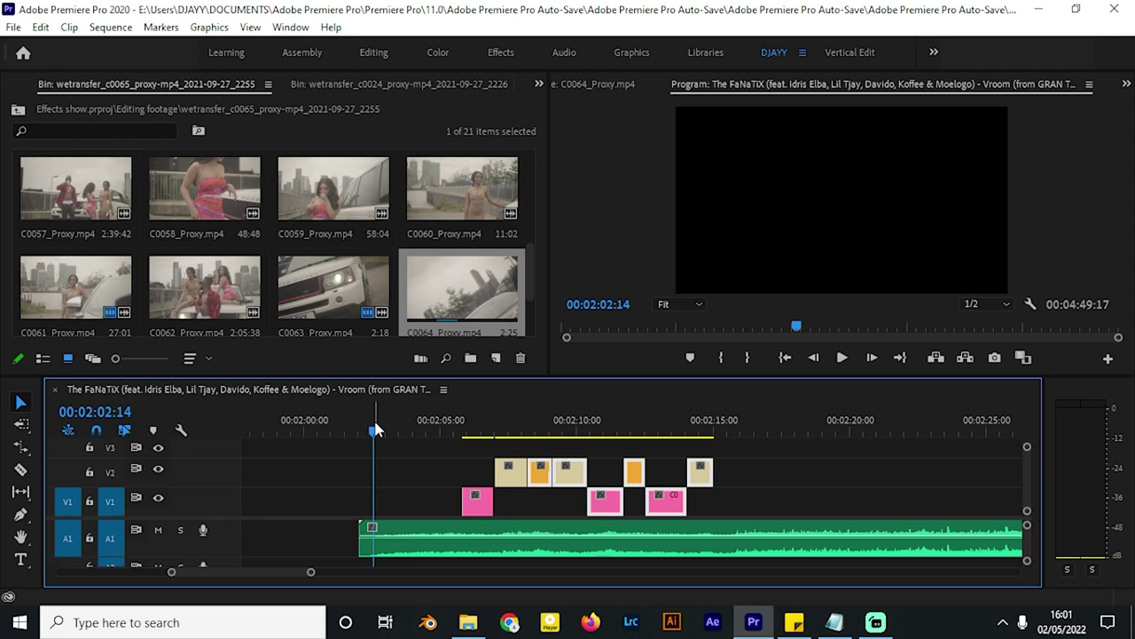
{"action": "key", "text": "space"}
{"action": "key", "text": "space"}
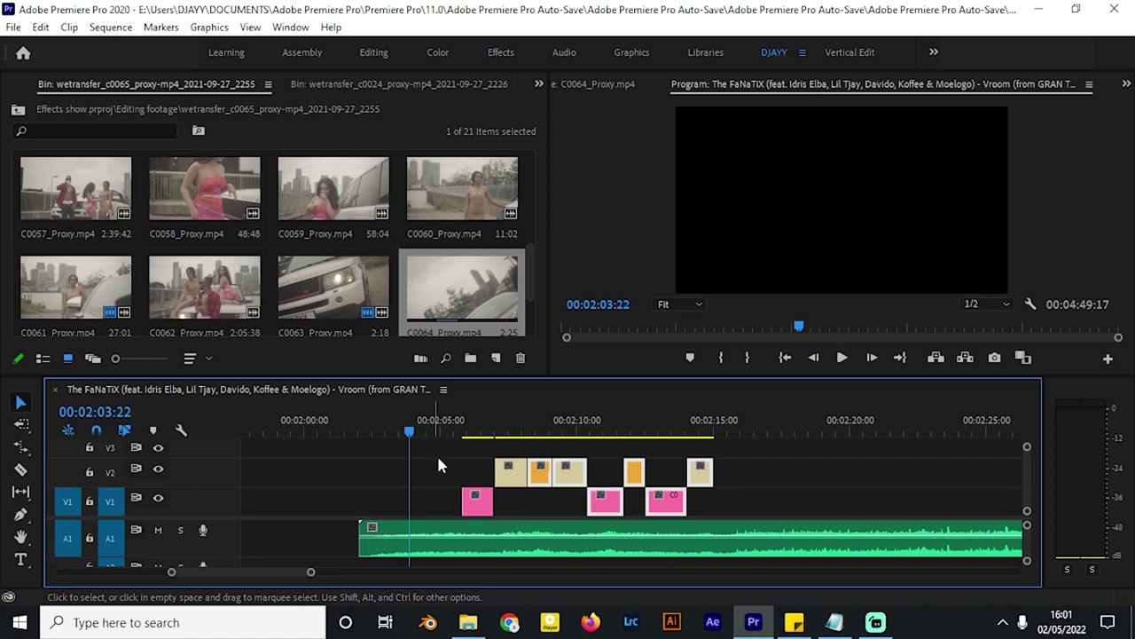
{"action": "key", "text": "space"}
{"action": "key", "text": "space"}
{"action": "left_click", "coordinate": [476, 501]}
{"action": "left_click_drag", "start_coordinate": [476, 504], "coordinate": [445, 505]}
Step: Move the first Tan segment earlier to start at 00:02:06:06 and place the following Mango segment on V1
{"action": "left_click", "coordinate": [414, 418]}
{"action": "key", "text": "space"}
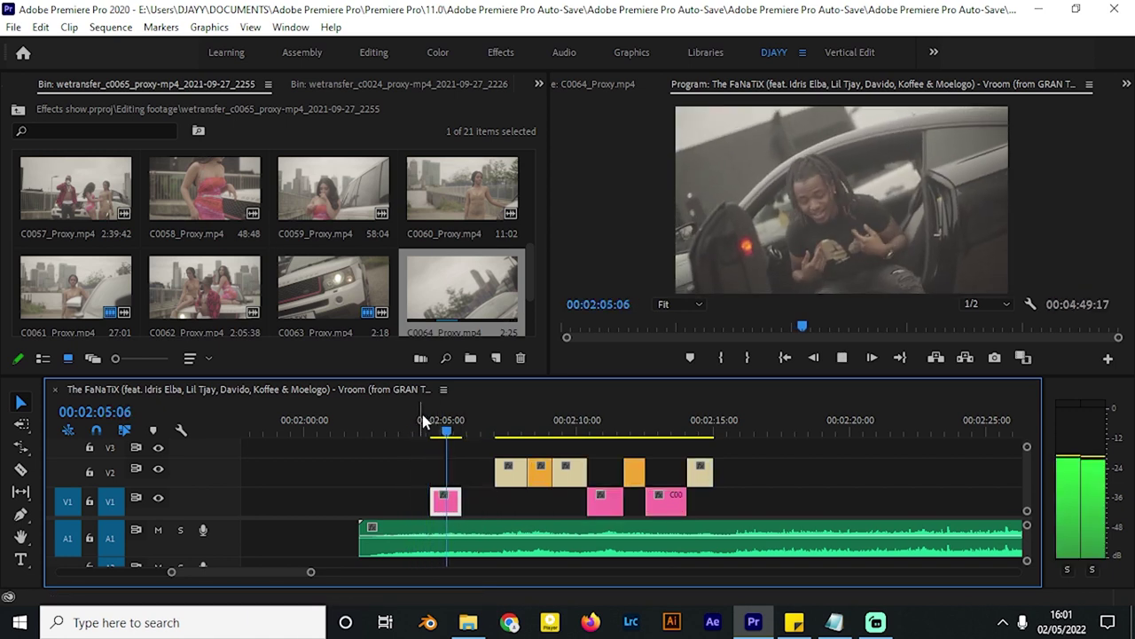
{"action": "key", "text": "space"}
{"action": "key", "text": "space"}
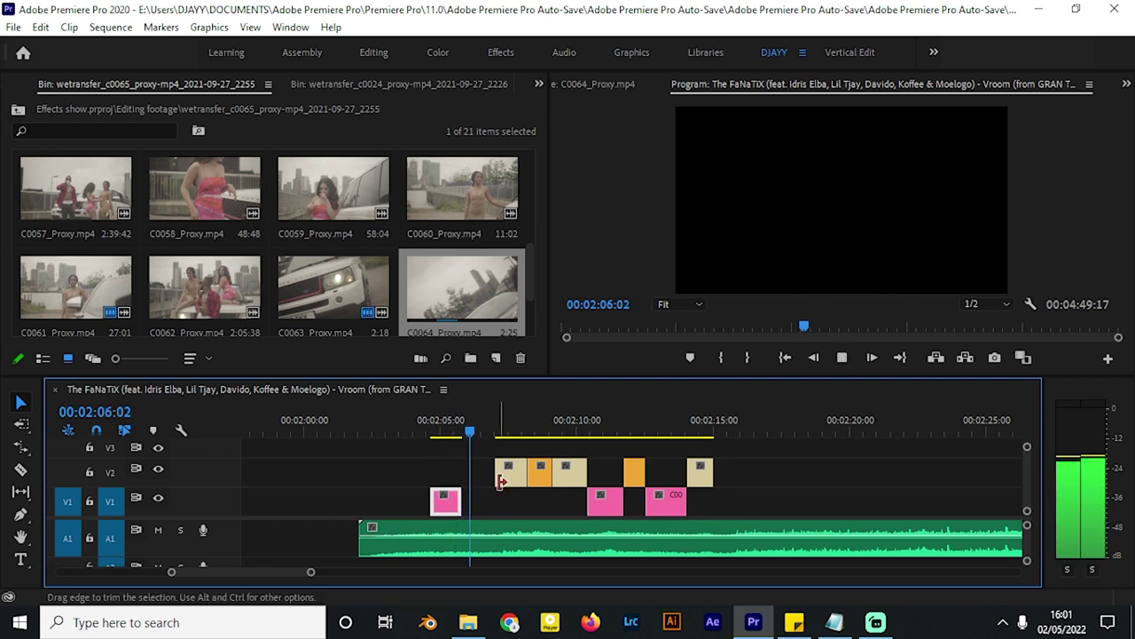
{"action": "key", "text": "space"}
{"action": "left_click", "coordinate": [512, 474]}
{"action": "left_click_drag", "start_coordinate": [512, 474], "coordinate": [532, 502]}
{"action": "key", "text": "space"}
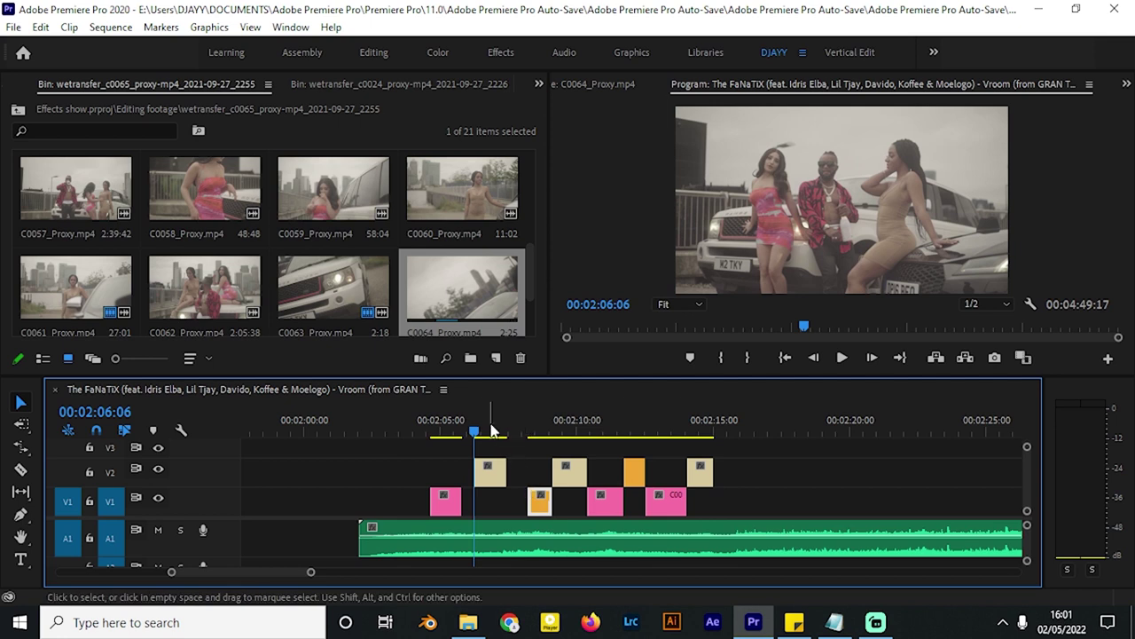
Step: Move the Mango segment on V1 earlier to start at 00:02:07:18 and play the first segments against the beat
{"action": "key", "text": "space"}
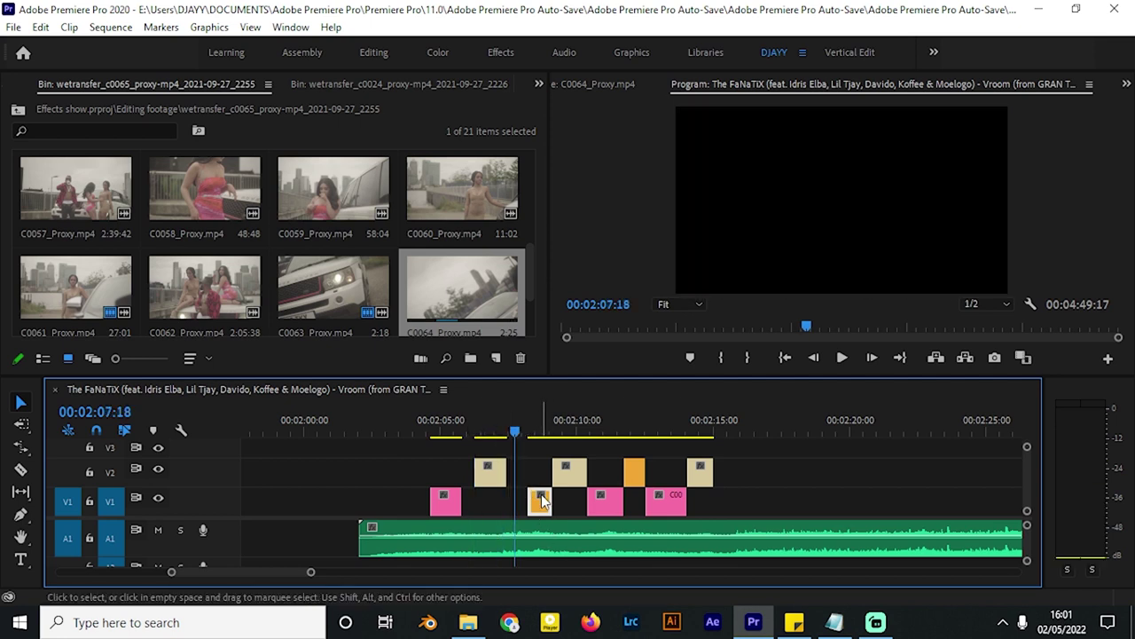
{"action": "left_click_drag", "start_coordinate": [542, 501], "coordinate": [528, 501]}
{"action": "left_click", "coordinate": [430, 430]}
{"action": "key", "text": "space"}
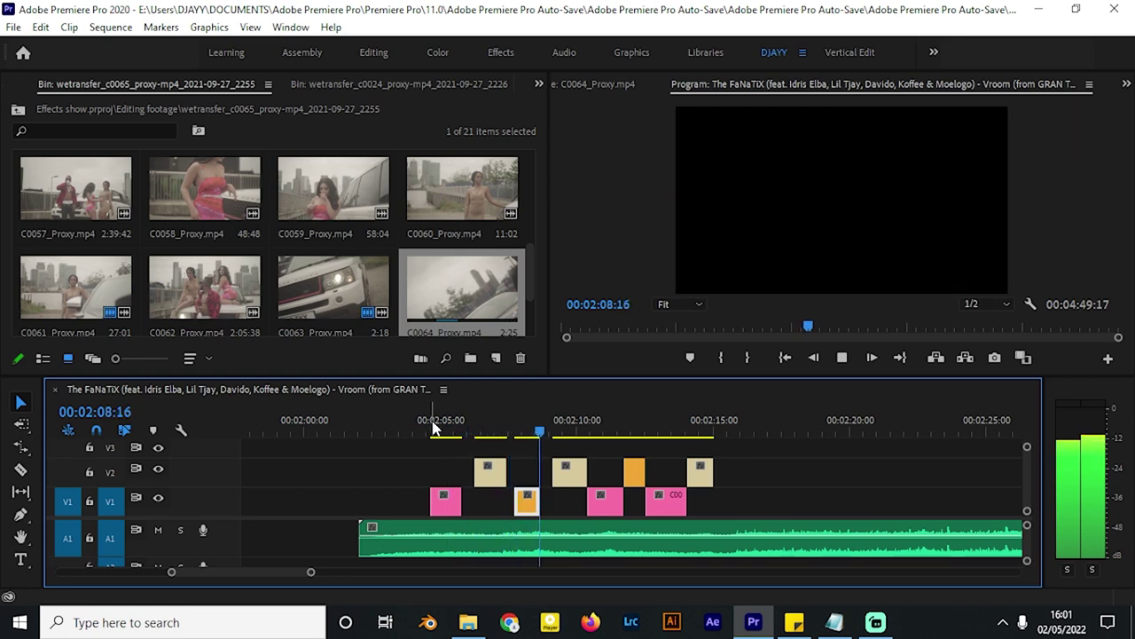
{"action": "key", "text": "space"}
{"action": "scroll", "coordinate": [478, 475], "scroll_direction": "up", "scroll_amount": 2}
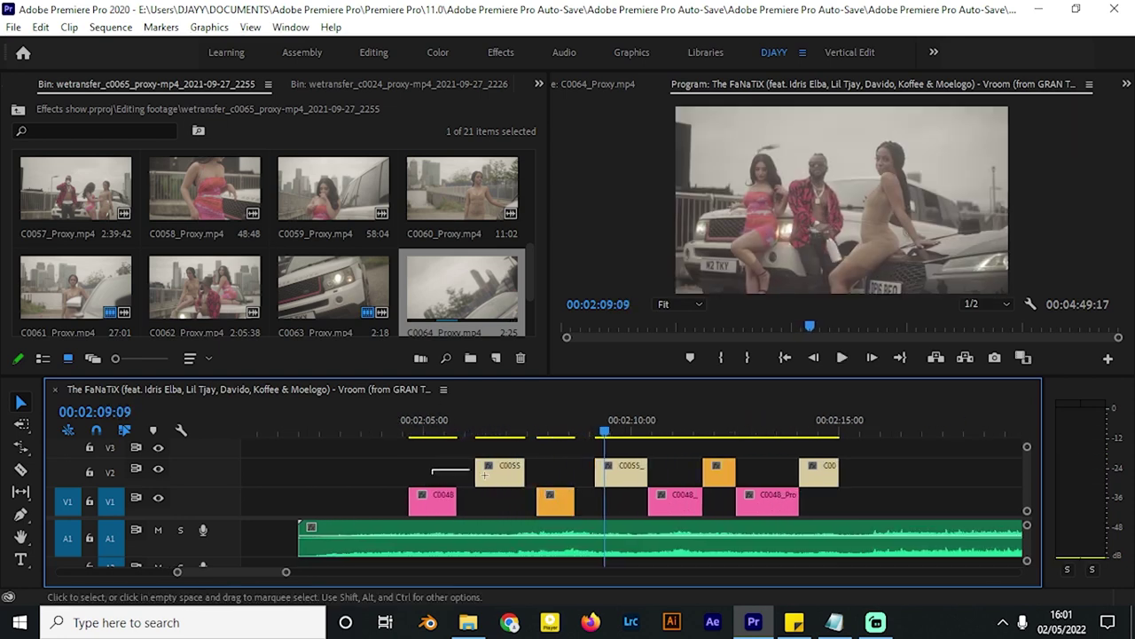
Step: Apply the default Cross Dissolve to the first four segments, from the first C0048 to the second Tan
{"action": "left_click_drag", "start_coordinate": [484, 475], "coordinate": [618, 494]}
{"action": "right_click", "coordinate": [617, 480]}
{"action": "left_click", "coordinate": [665, 633]}
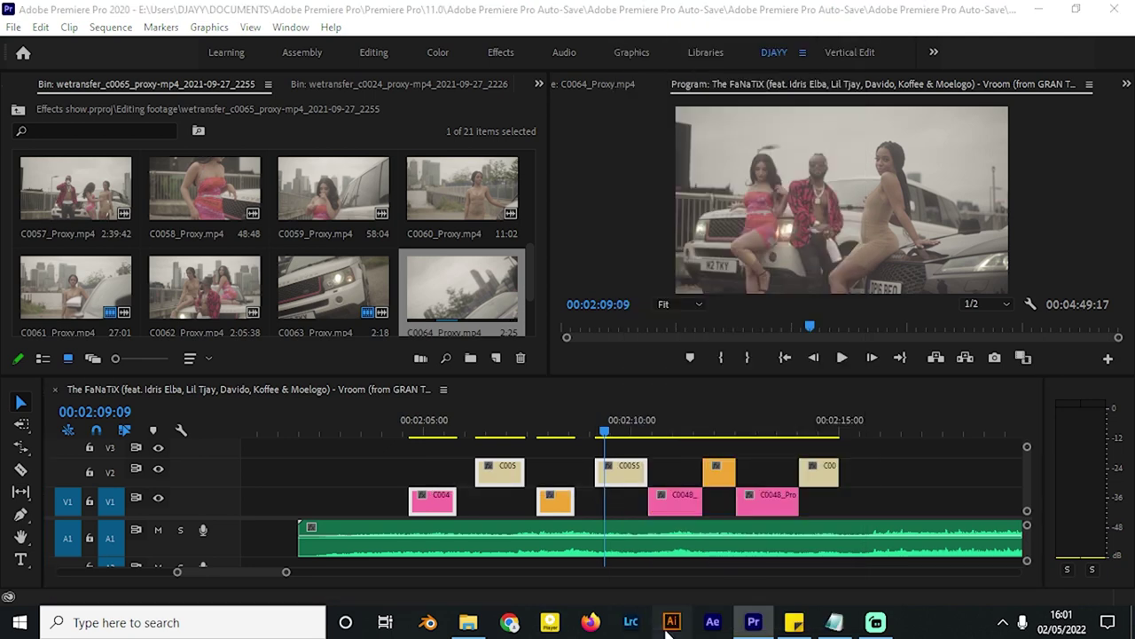
{"action": "left_click", "coordinate": [552, 459]}
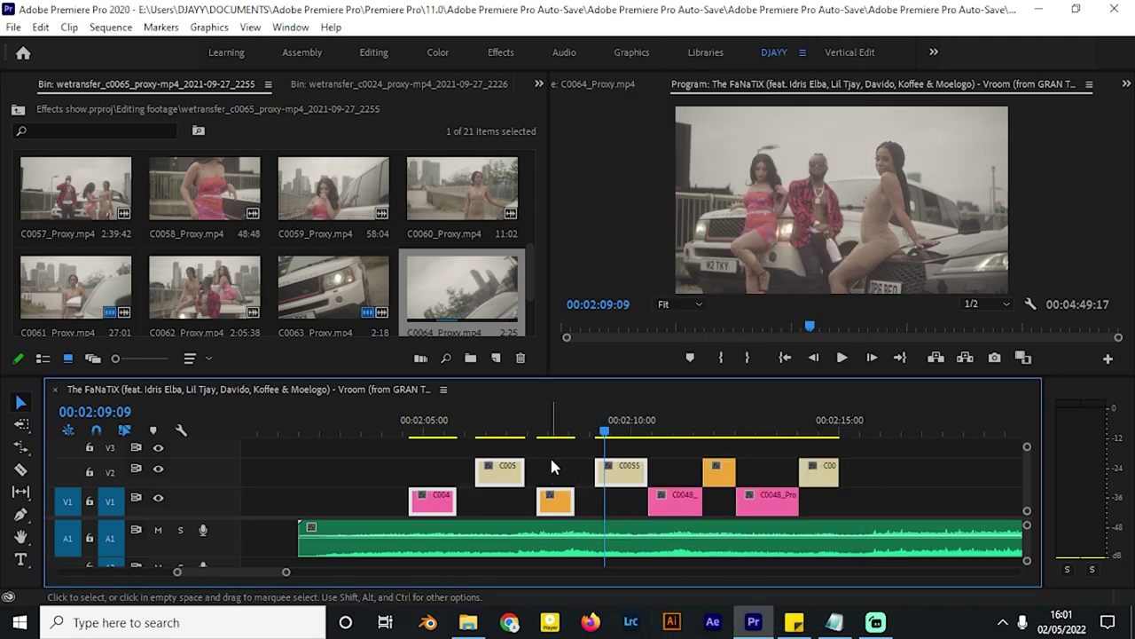
{"action": "left_click", "coordinate": [554, 464]}
{"action": "left_click_drag", "start_coordinate": [434, 466], "coordinate": [641, 472]}
{"action": "key", "text": "ctrl+d"}
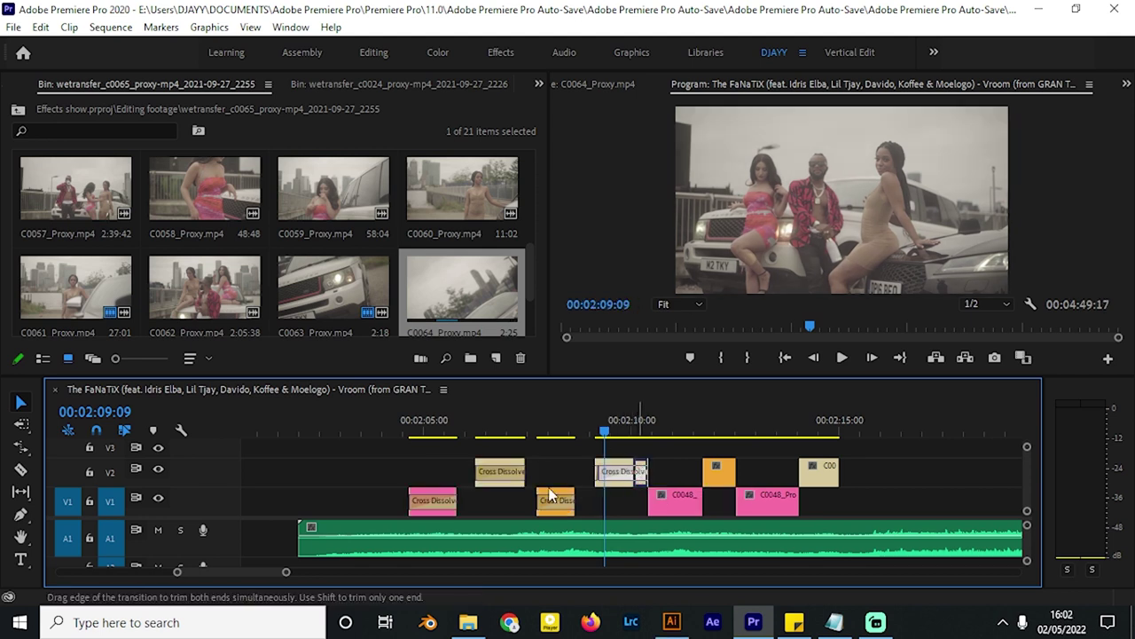
Step: Shorten the long Cross Dissolves on the first Mango, Tan and C0048 segments to a few frames
{"action": "scroll", "coordinate": [546, 499], "scroll_direction": "up", "scroll_amount": 2}
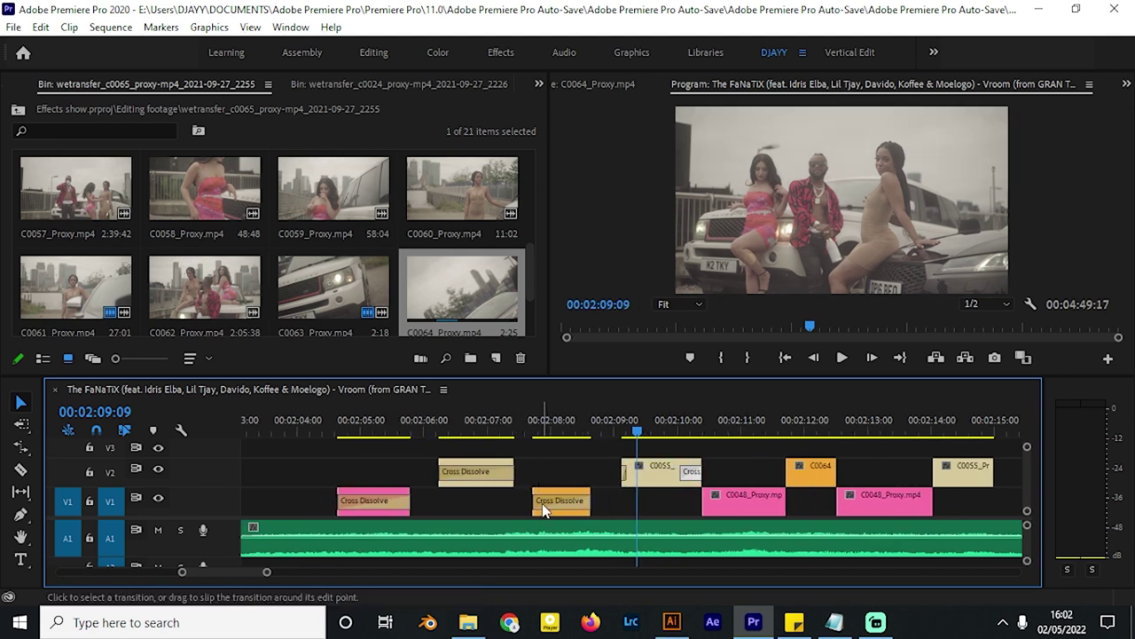
{"action": "left_click", "coordinate": [541, 502]}
{"action": "left_click_drag", "start_coordinate": [538, 502], "coordinate": [575, 502]}
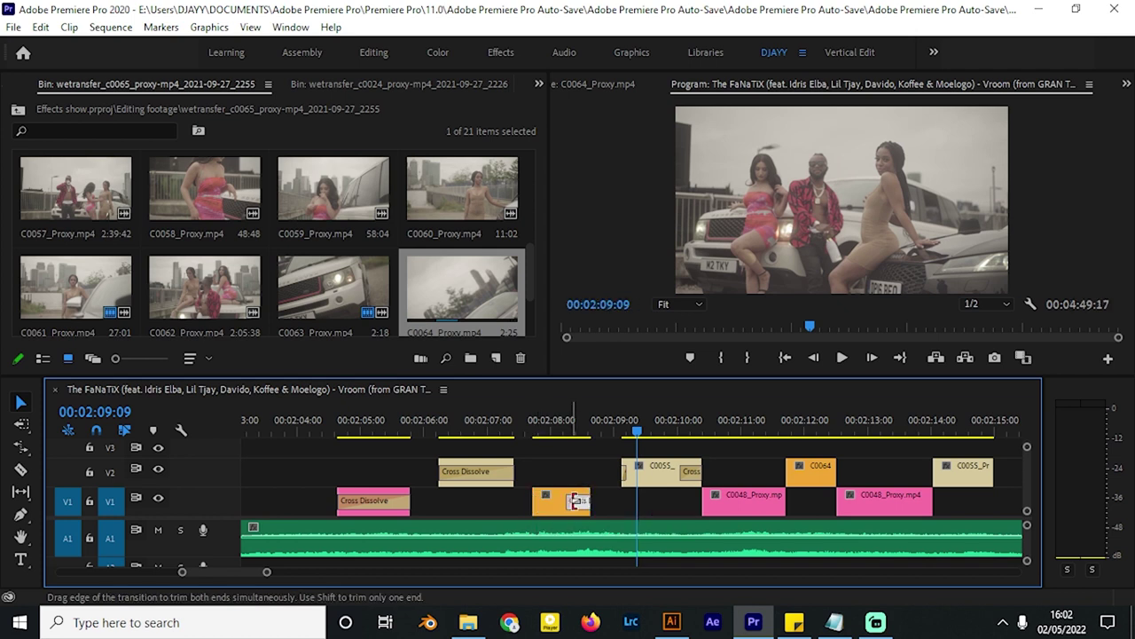
{"action": "left_click_drag", "start_coordinate": [476, 471], "coordinate": [502, 471]}
{"action": "mouse_move", "coordinate": [343, 502]}
{"action": "left_mouse_down"}
{"action": "mouse_move", "coordinate": [404, 502]}
{"action": "mouse_move", "coordinate": [353, 502]}
{"action": "left_mouse_up"}
Step: Add a default Cross Dissolve at the start of the first C0048 and first Tan segments, keeping both dissolves short
{"action": "right_click", "coordinate": [337, 513]}
{"action": "left_click", "coordinate": [396, 503]}
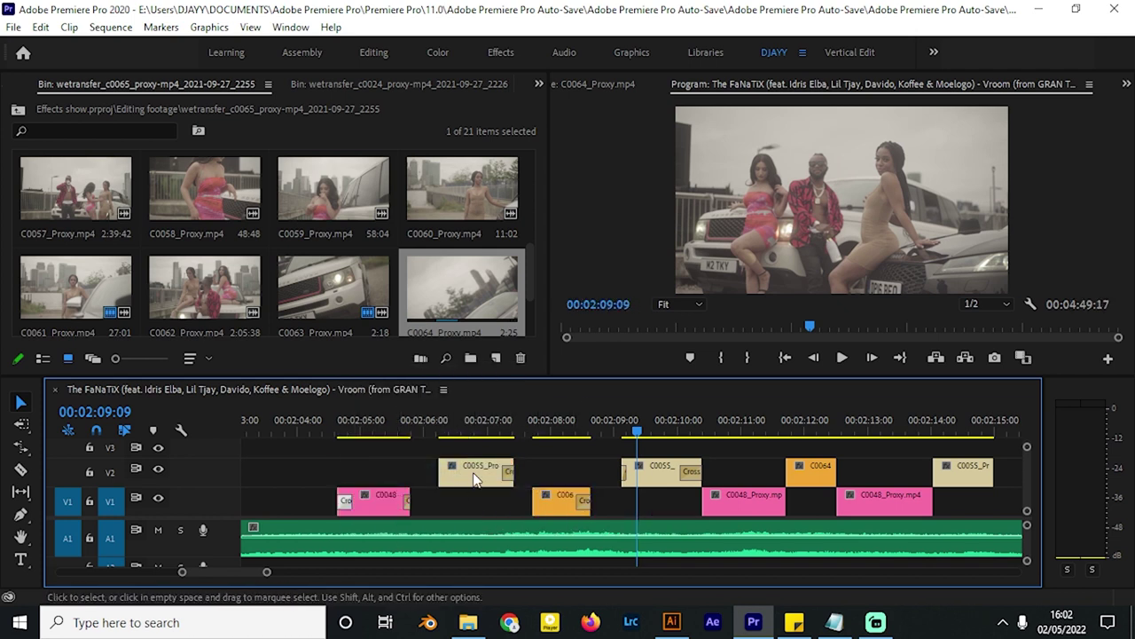
{"action": "right_click", "coordinate": [440, 472]}
{"action": "left_click", "coordinate": [497, 465]}
{"action": "left_click_drag", "start_coordinate": [501, 472], "coordinate": [451, 472]}
Step: Add a short opening dissolve to the first Mango segment and adjust the second Tan segment's dissolves, its closing one to 6 frames
{"action": "right_click", "coordinate": [534, 500]}
{"action": "left_click", "coordinate": [597, 470]}
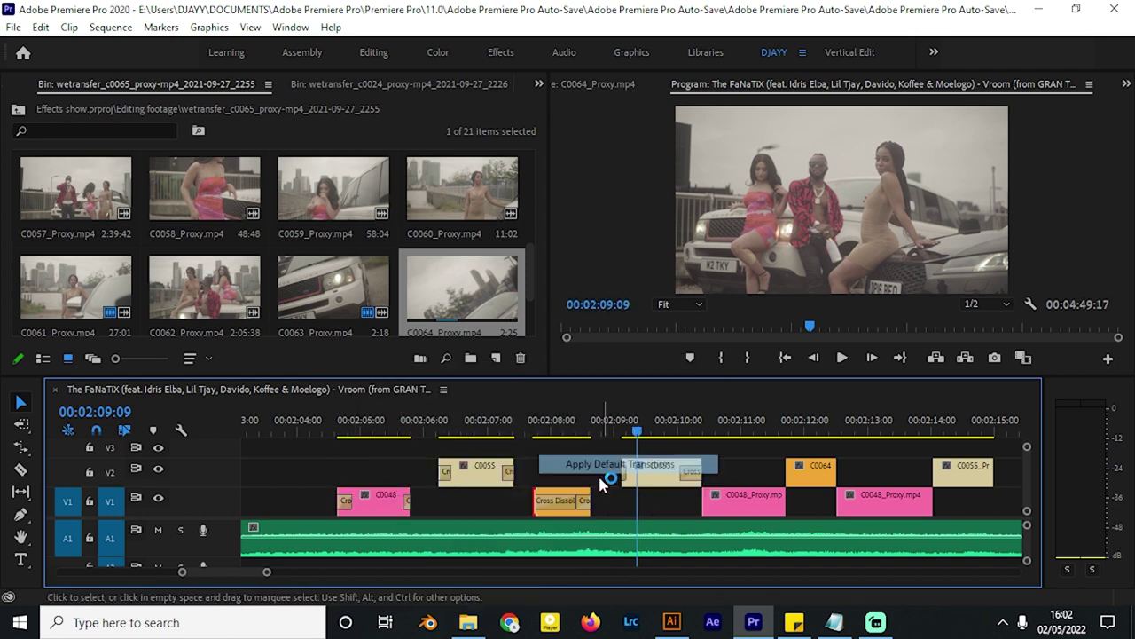
{"action": "left_click_drag", "start_coordinate": [577, 502], "coordinate": [548, 502]}
{"action": "double_click", "coordinate": [626, 473]}
{"action": "left_click_drag", "start_coordinate": [486, 154], "coordinate": [524, 154]}
{"action": "left_click_drag", "start_coordinate": [682, 472], "coordinate": [690, 473]}
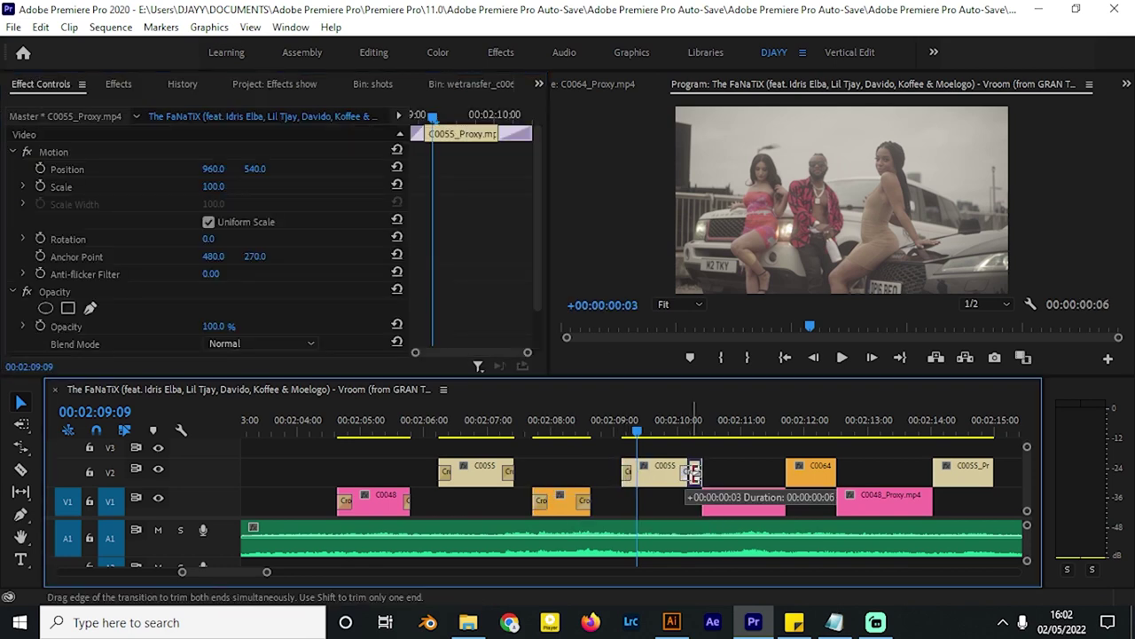
Step: Apply the default Cross Dissolve to the last four segments, from the second C0048 to the last Tan
{"action": "key", "text": "minus"}
{"action": "left_click_drag", "start_coordinate": [921, 453], "coordinate": [654, 519]}
{"action": "key", "text": "ctrl+d"}
Step: Shorten the second C0048 segment's closing dissolve and extend its opening dissolve by a few frames
{"action": "left_click", "coordinate": [661, 500]}
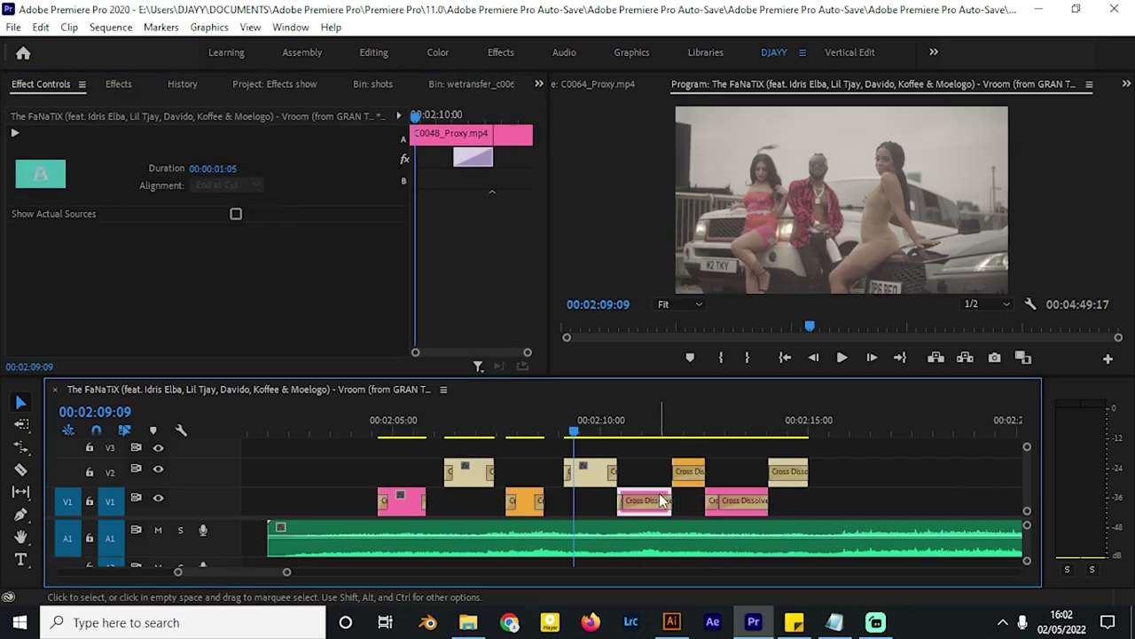
{"action": "key", "text": "equal"}
{"action": "left_click_drag", "start_coordinate": [553, 502], "coordinate": [628, 502]}
{"action": "left_click", "coordinate": [546, 502]}
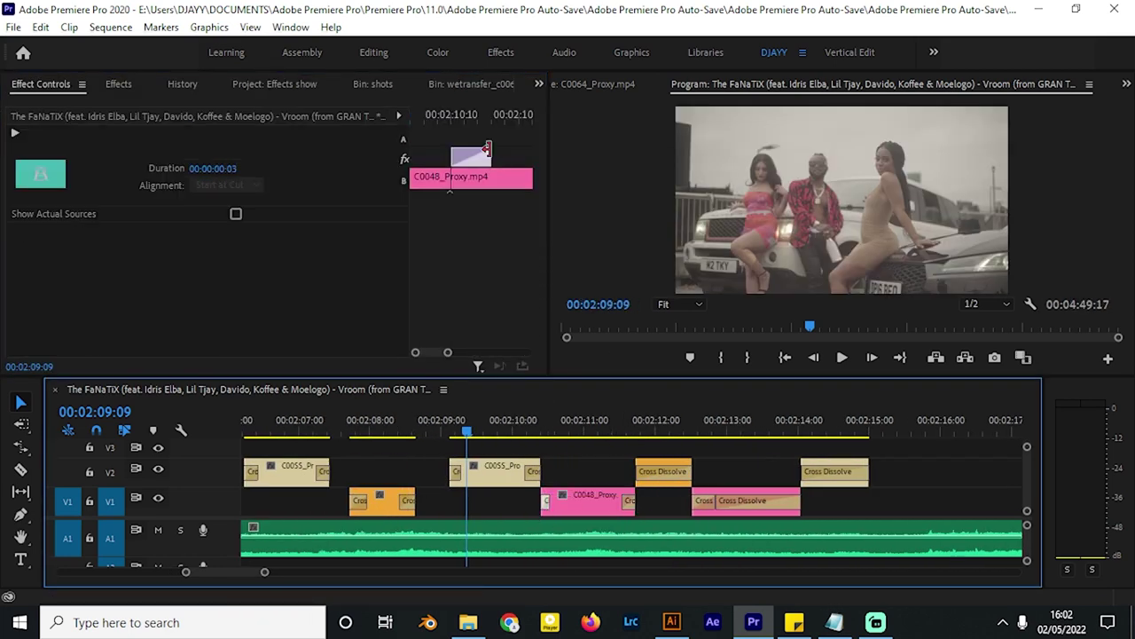
{"action": "left_click_drag", "start_coordinate": [486, 154], "coordinate": [522, 154]}
Step: Trim the dissolves on the last Mango, C0048 and Tan segments and add opening dissolves to the Mango and Tan ones
{"action": "mouse_move", "coordinate": [639, 472]}
{"action": "left_mouse_down"}
{"action": "mouse_move", "coordinate": [684, 472]}
{"action": "mouse_move", "coordinate": [649, 472]}
{"action": "left_mouse_up"}
{"action": "left_click", "coordinate": [634, 472]}
{"action": "key", "text": "ctrl+d"}
{"action": "left_click_drag", "start_coordinate": [716, 501], "coordinate": [780, 501]}
{"action": "left_click_drag", "start_coordinate": [714, 502], "coordinate": [794, 500]}
{"action": "mouse_move", "coordinate": [804, 472]}
{"action": "left_mouse_down"}
{"action": "mouse_move", "coordinate": [862, 472]}
{"action": "mouse_move", "coordinate": [818, 472]}
{"action": "left_mouse_up"}
{"action": "left_click", "coordinate": [803, 472]}
{"action": "key", "text": "ctrl+d"}
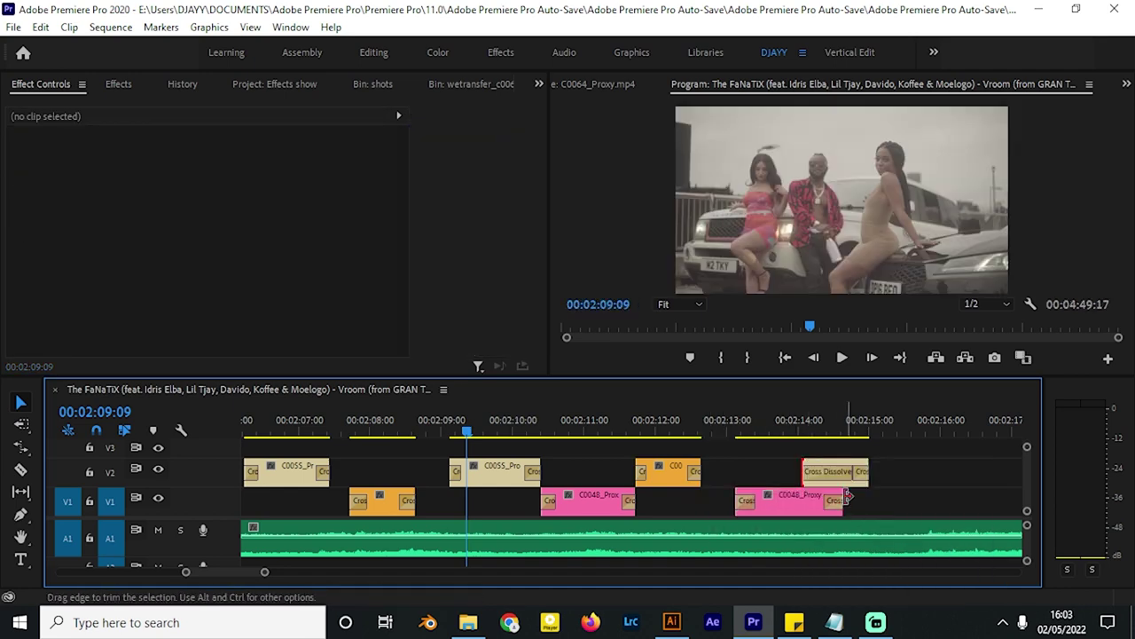
Step: Reposition the last Mango, C0048 and Tan segments so that gaps separate them on the timeline
{"action": "left_click_drag", "start_coordinate": [807, 504], "coordinate": [723, 502]}
{"action": "left_click_drag", "start_coordinate": [829, 472], "coordinate": [880, 473]}
{"action": "left_click_drag", "start_coordinate": [674, 472], "coordinate": [695, 472]}
{"action": "left_click_drag", "start_coordinate": [789, 502], "coordinate": [884, 482]}
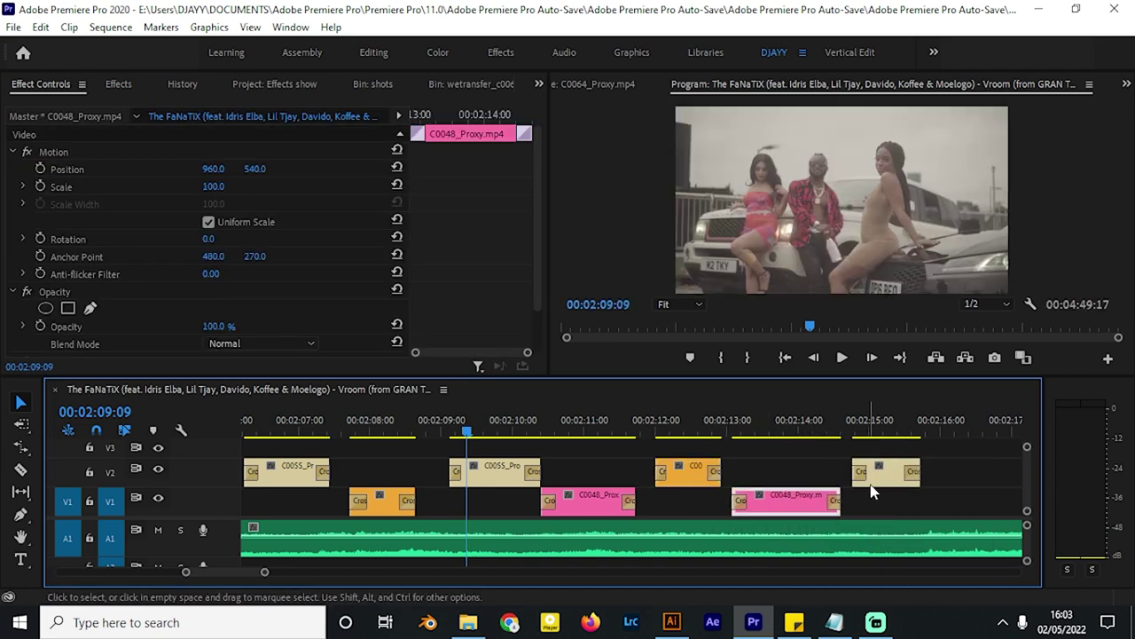
Step: Play the dissolved segments from about 00:02:03:09 to check the fades against the beat
{"action": "key", "text": "minus"}
{"action": "key", "text": "minus"}
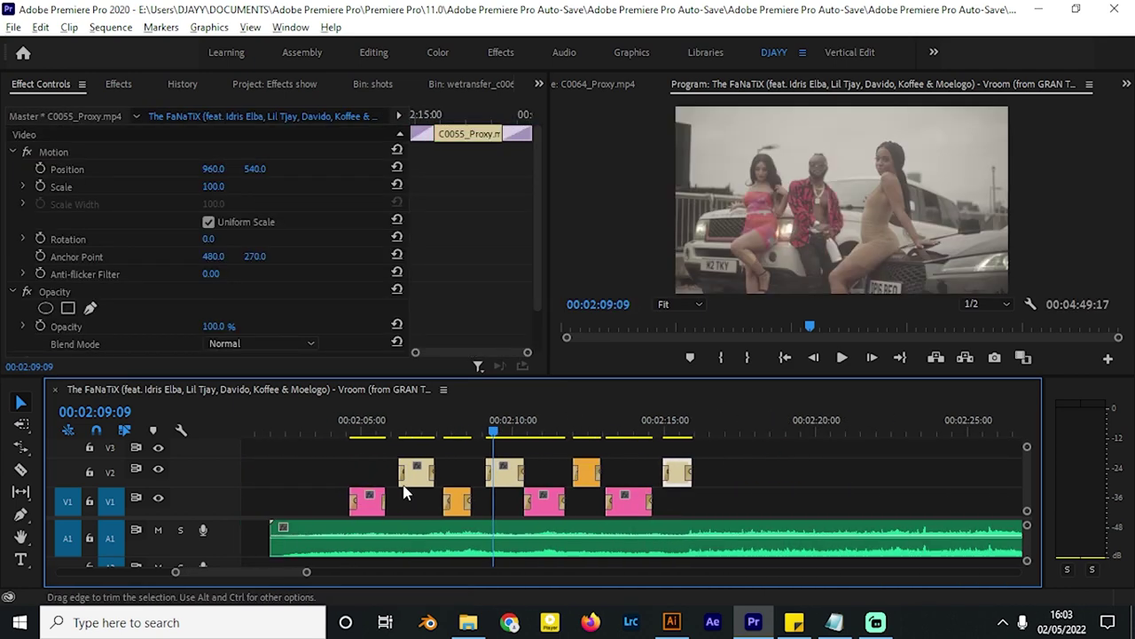
{"action": "left_click", "coordinate": [334, 427]}
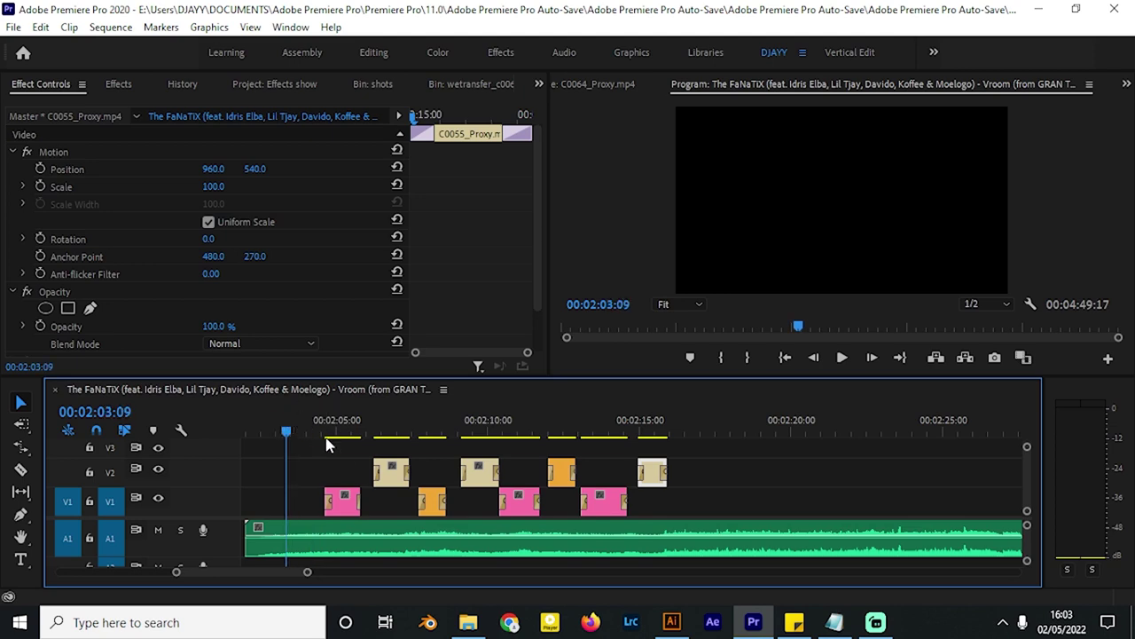
{"action": "key", "text": "equal"}
{"action": "key", "text": "equal"}
{"action": "key", "text": "space"}
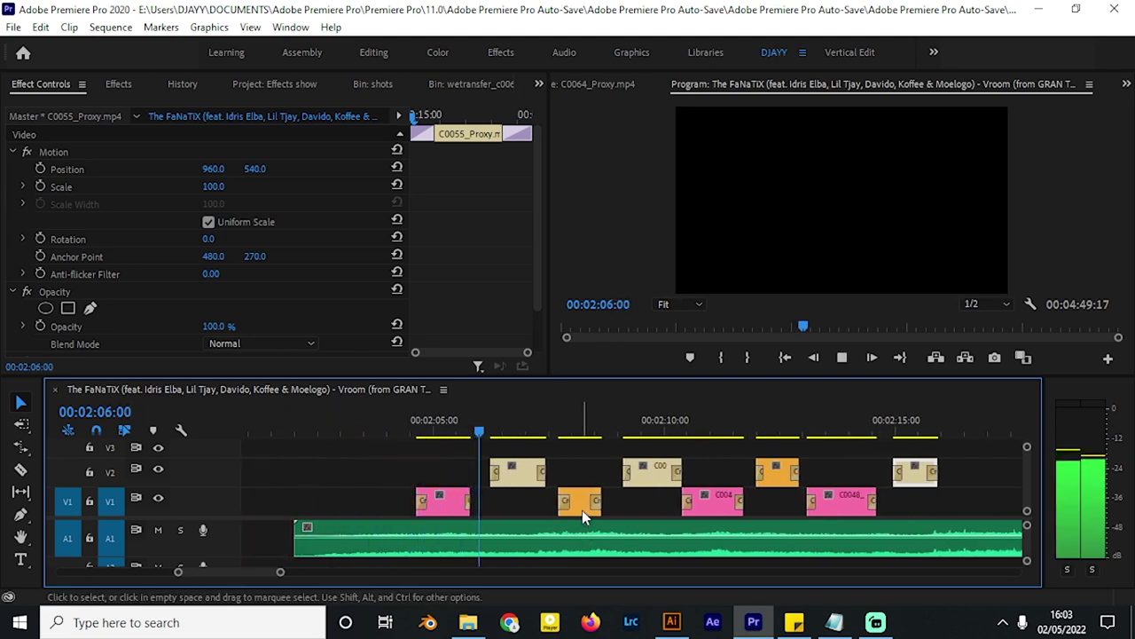
{"action": "left_click", "coordinate": [396, 418]}
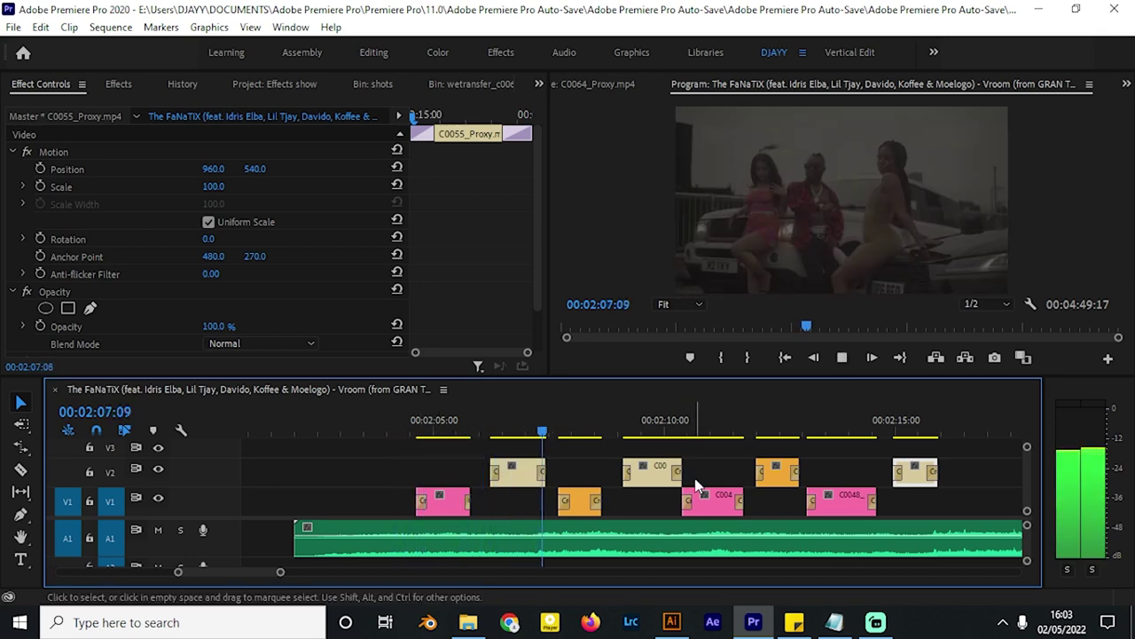
{"action": "scroll", "coordinate": [758, 492], "scroll_direction": "down", "scroll_amount": 3}
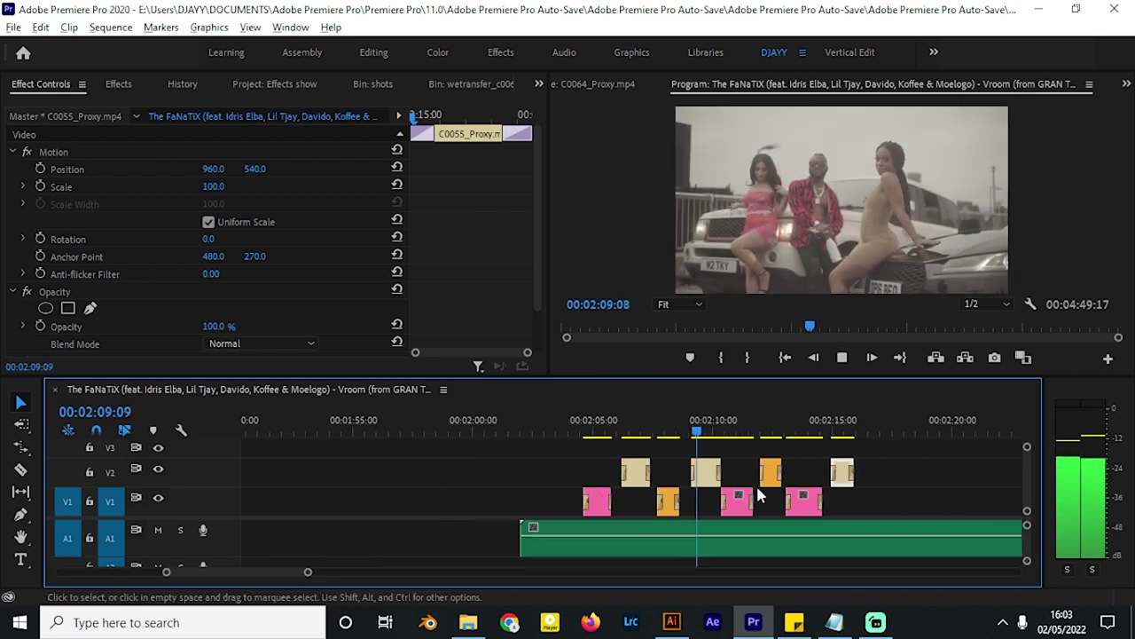
{"action": "scroll", "coordinate": [753, 491], "scroll_direction": "down", "scroll_amount": 1}
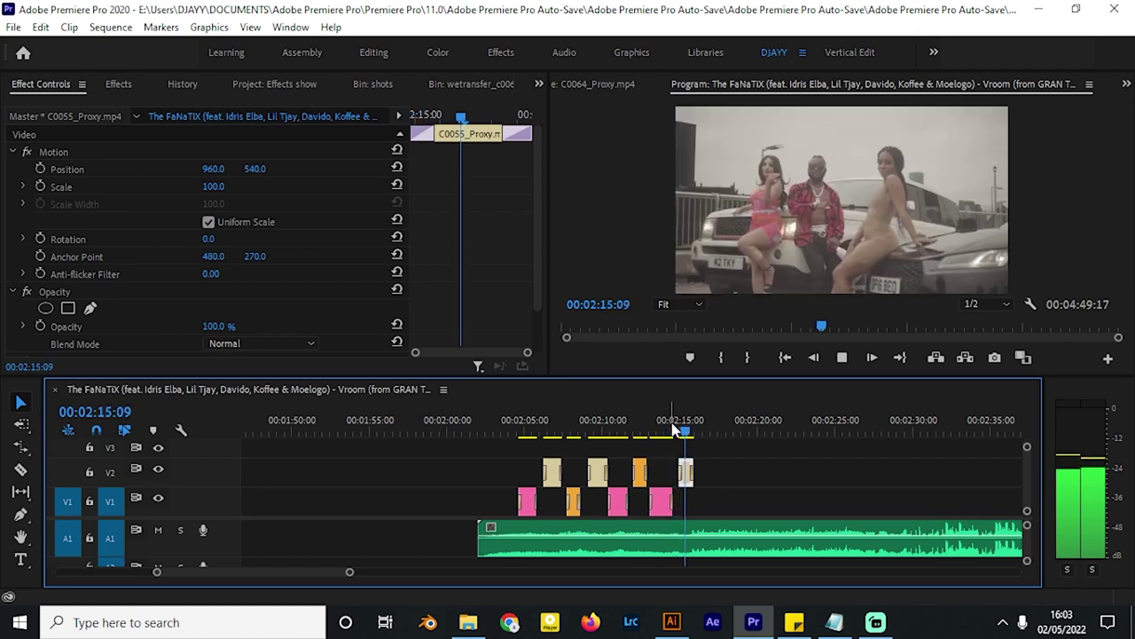
Step: Move all the segments together later to start just after 00:02:15:00 on the instrumental and play them through
{"action": "key", "text": "space"}
{"action": "left_click_drag", "start_coordinate": [545, 484], "coordinate": [723, 477]}
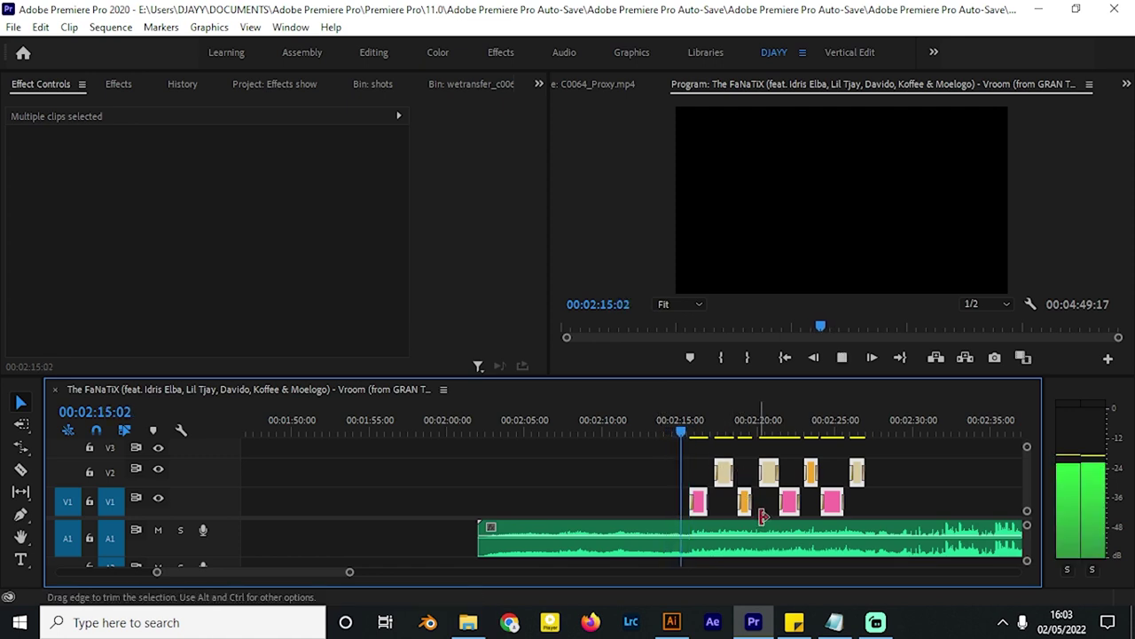
{"action": "scroll", "coordinate": [763, 517], "scroll_direction": "up", "scroll_amount": 2}
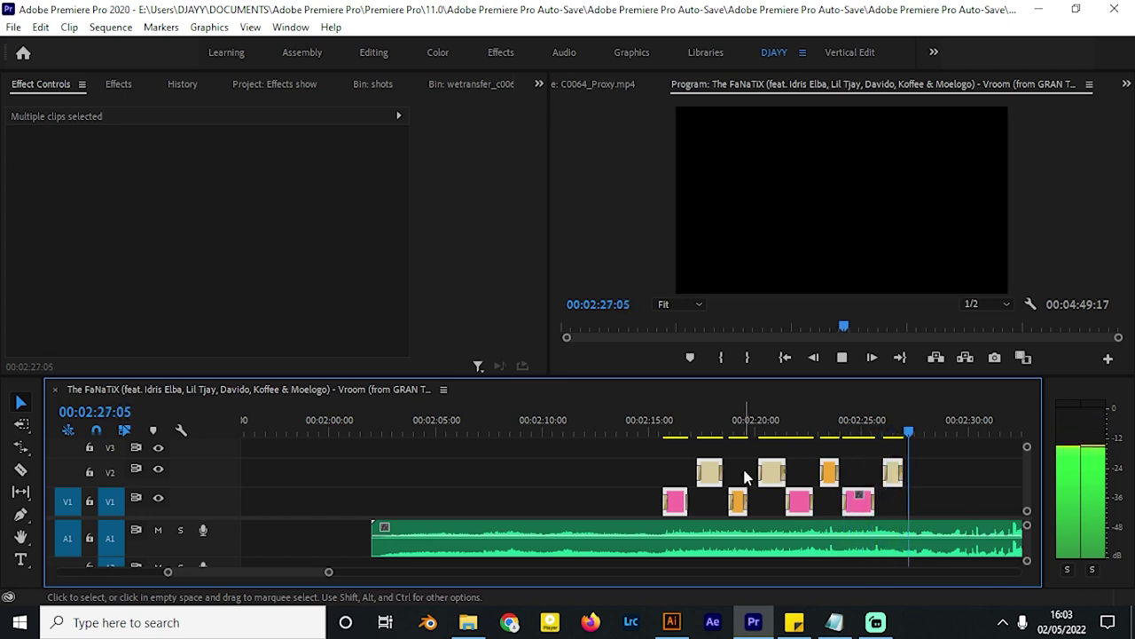
{"action": "key", "text": "space"}
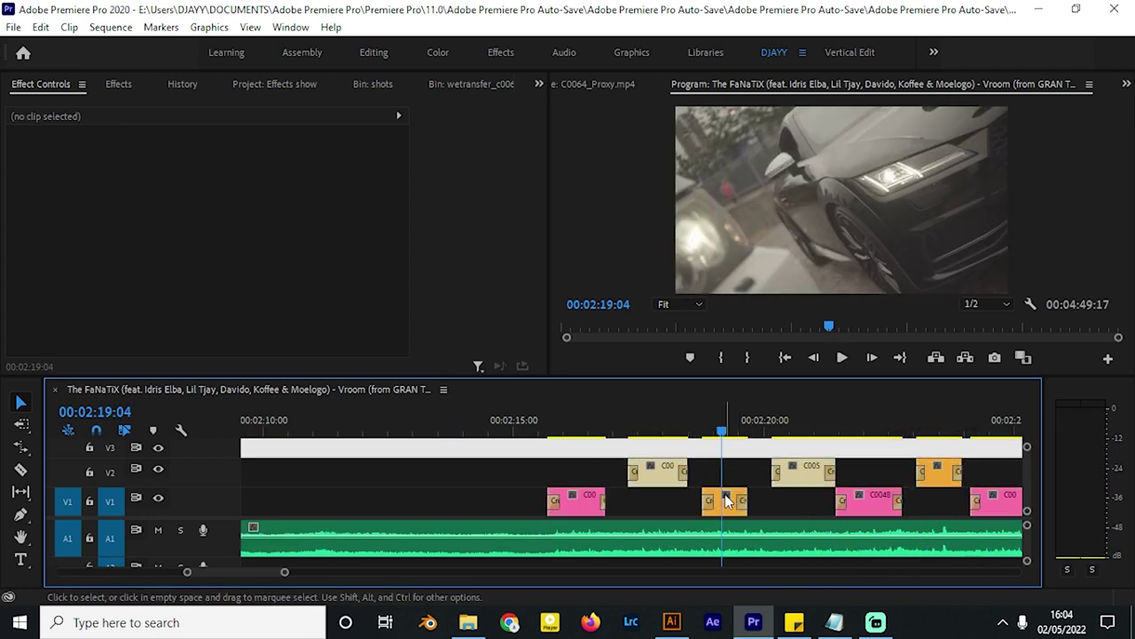
Step: Move the Mango segment on V1 to start at 00:02:19:04 and shift the five segments after it later
{"action": "left_click_drag", "start_coordinate": [716, 501], "coordinate": [744, 499]}
{"action": "scroll", "coordinate": [806, 497], "scroll_direction": "down", "scroll_amount": 1}
{"action": "scroll", "coordinate": [803, 496], "scroll_direction": "down", "scroll_amount": 1}
{"action": "left_click_drag", "start_coordinate": [944, 467], "coordinate": [676, 522]}
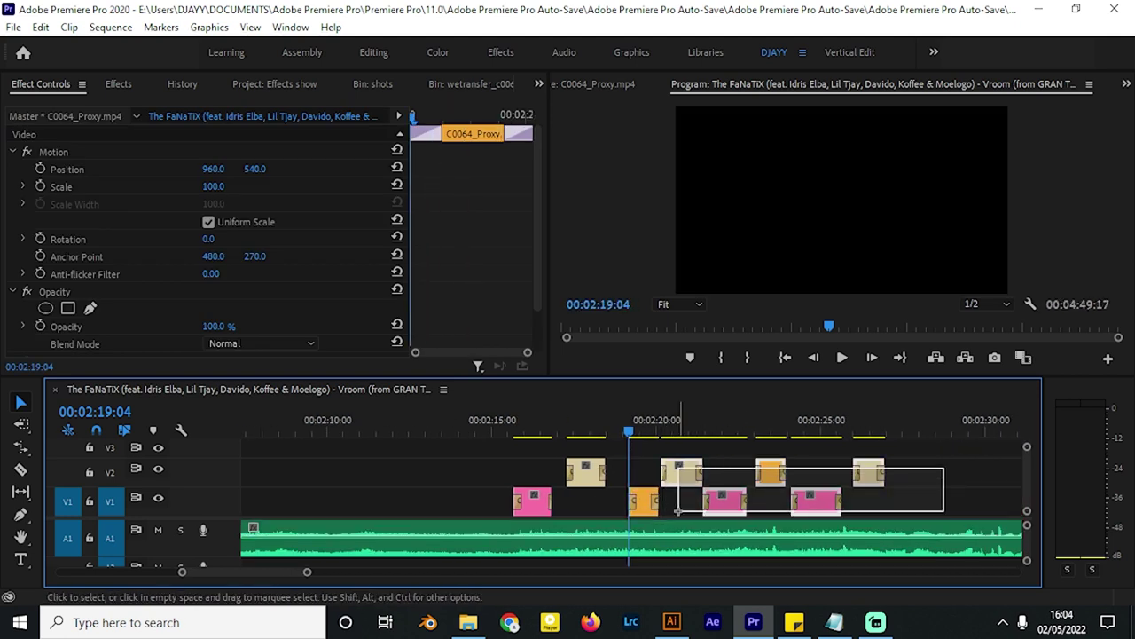
{"action": "left_click_drag", "start_coordinate": [681, 474], "coordinate": [721, 475]}
Step: Play the segments to find the next beat and move the last five earlier to start at 00:02:20:20
{"action": "left_click", "coordinate": [494, 425]}
{"action": "key", "text": "space"}
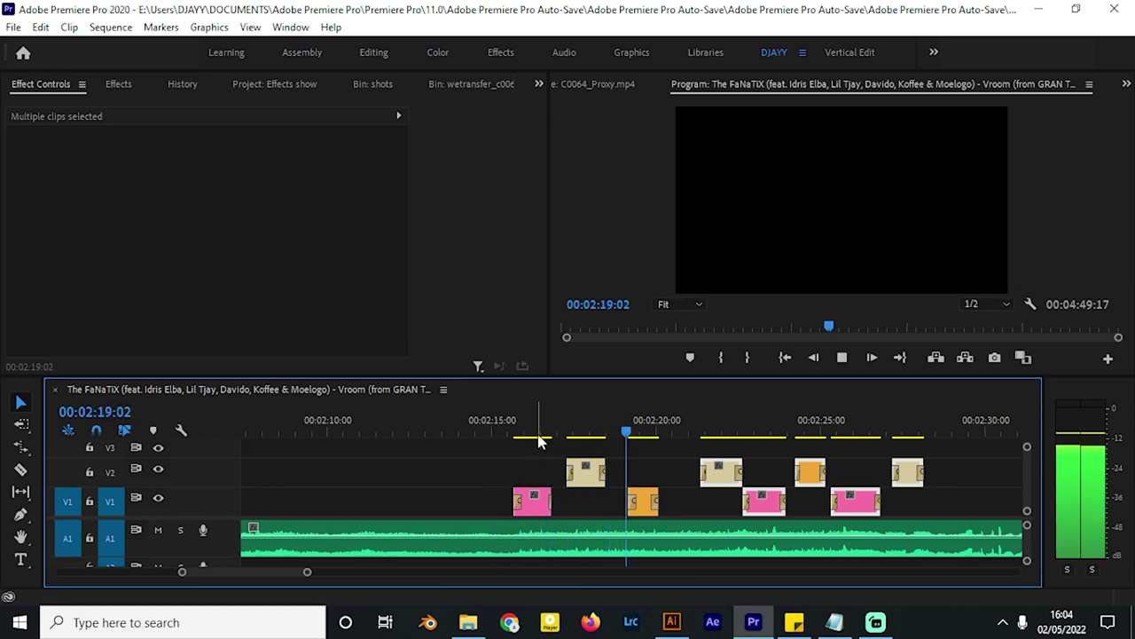
{"action": "key", "text": "space"}
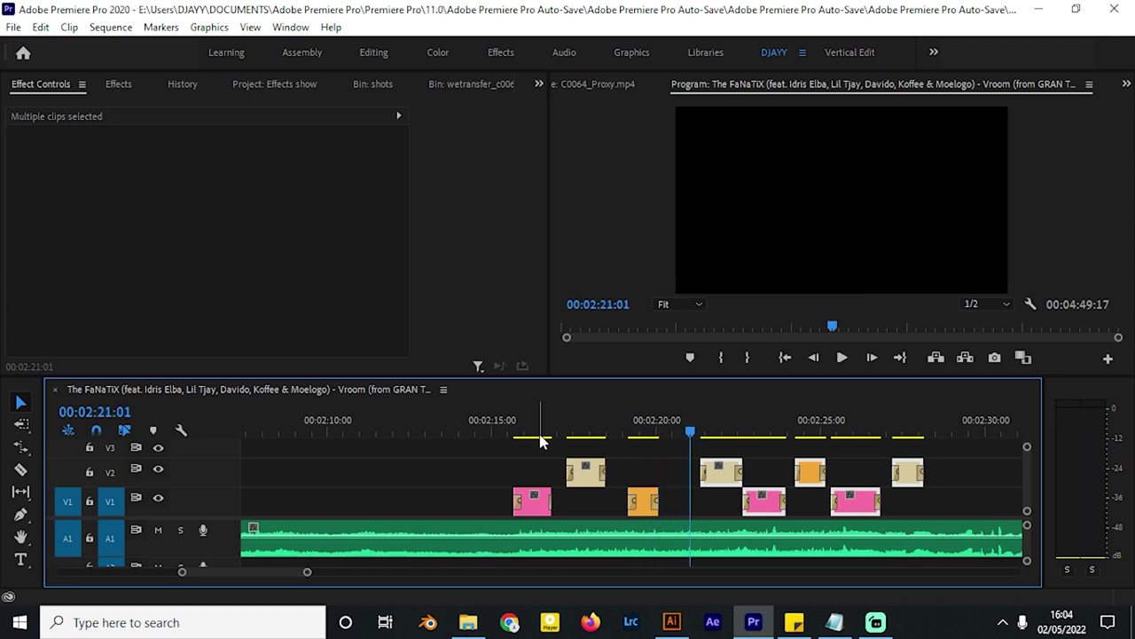
{"action": "left_click", "coordinate": [645, 424]}
{"action": "key", "text": "space"}
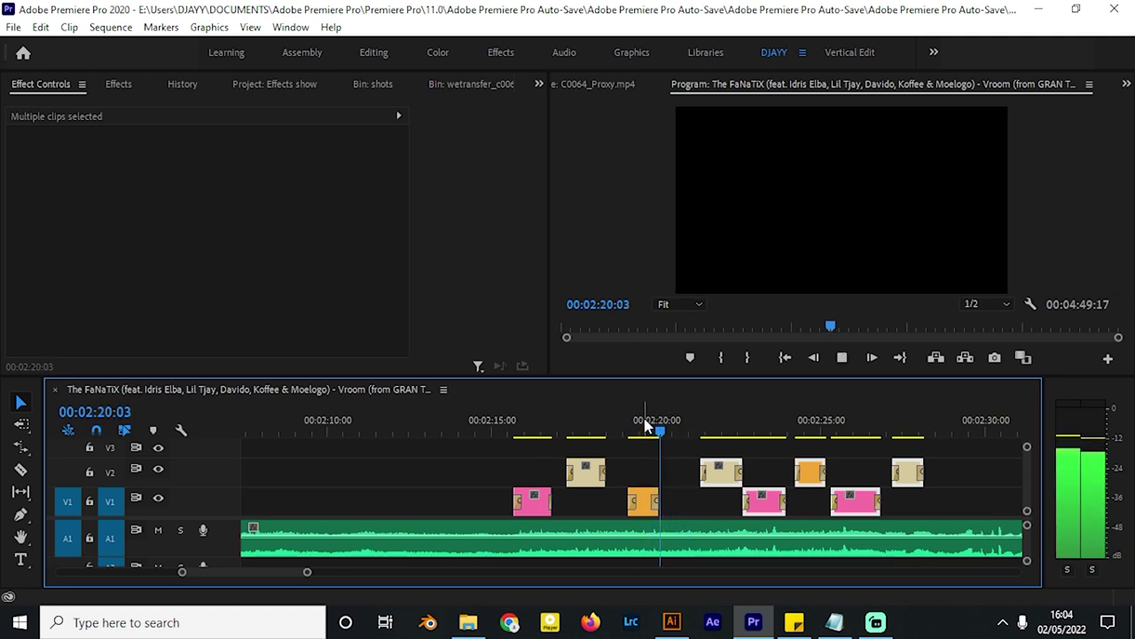
{"action": "key", "text": "space"}
{"action": "key", "text": "space"}
{"action": "key", "text": "space"}
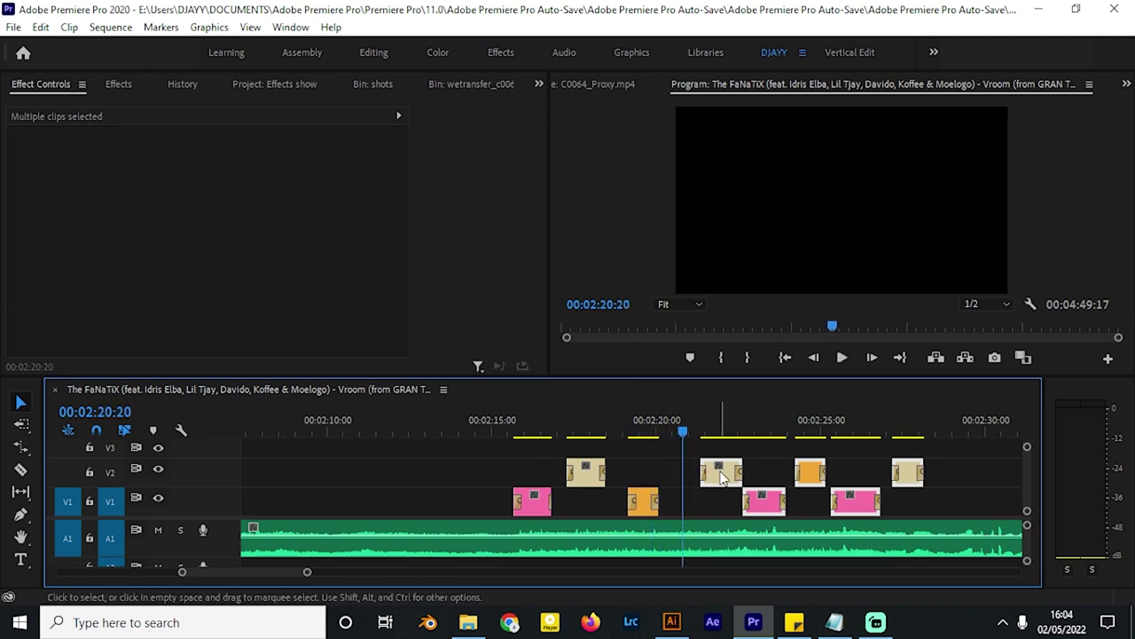
{"action": "left_click_drag", "start_coordinate": [722, 474], "coordinate": [706, 474]}
{"action": "key", "text": "space"}
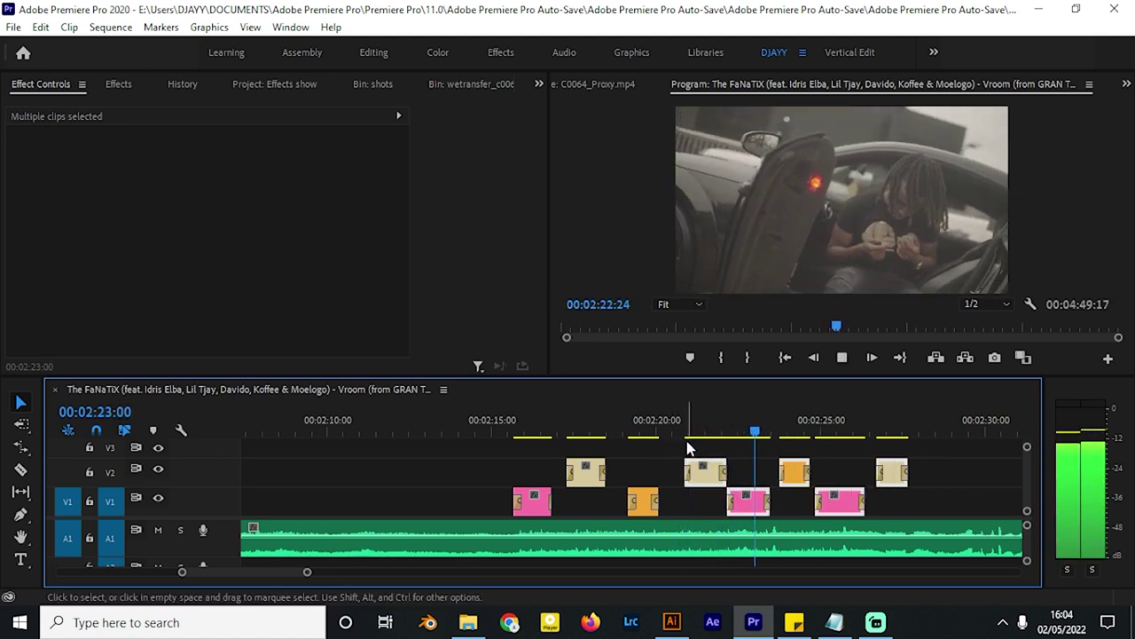
Step: Move the last four segments together later to start just before 00:02:23:00 and play from there to check the beat
{"action": "key", "text": "space"}
{"action": "left_click", "coordinate": [760, 473]}
{"action": "left_click_drag", "start_coordinate": [944, 467], "coordinate": [775, 503]}
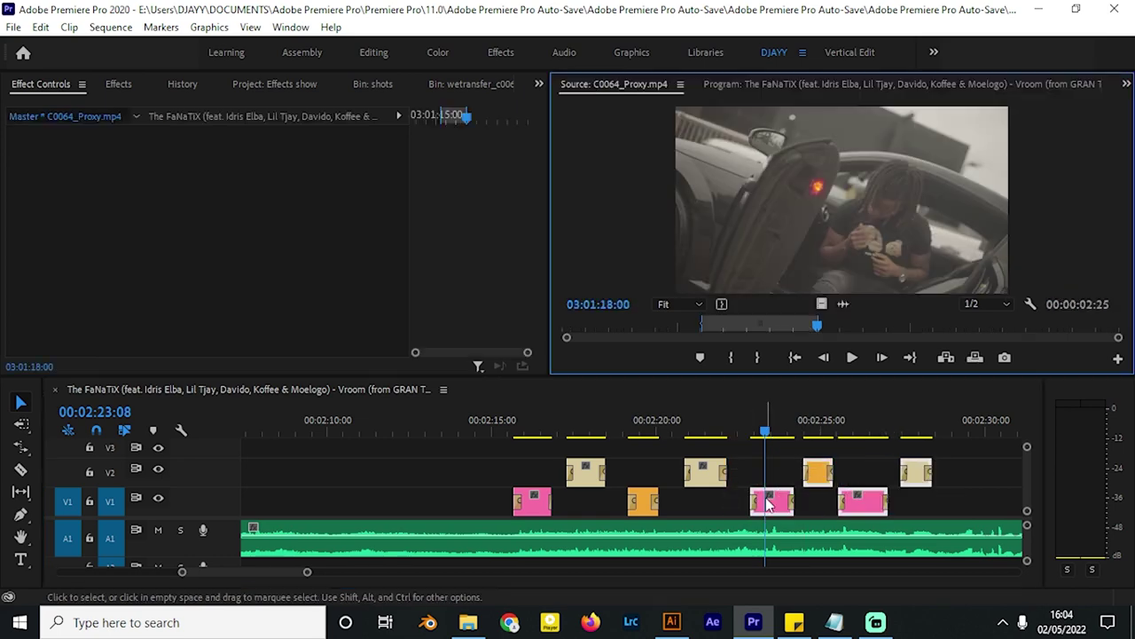
{"action": "left_click", "coordinate": [736, 430]}
{"action": "key", "text": "space"}
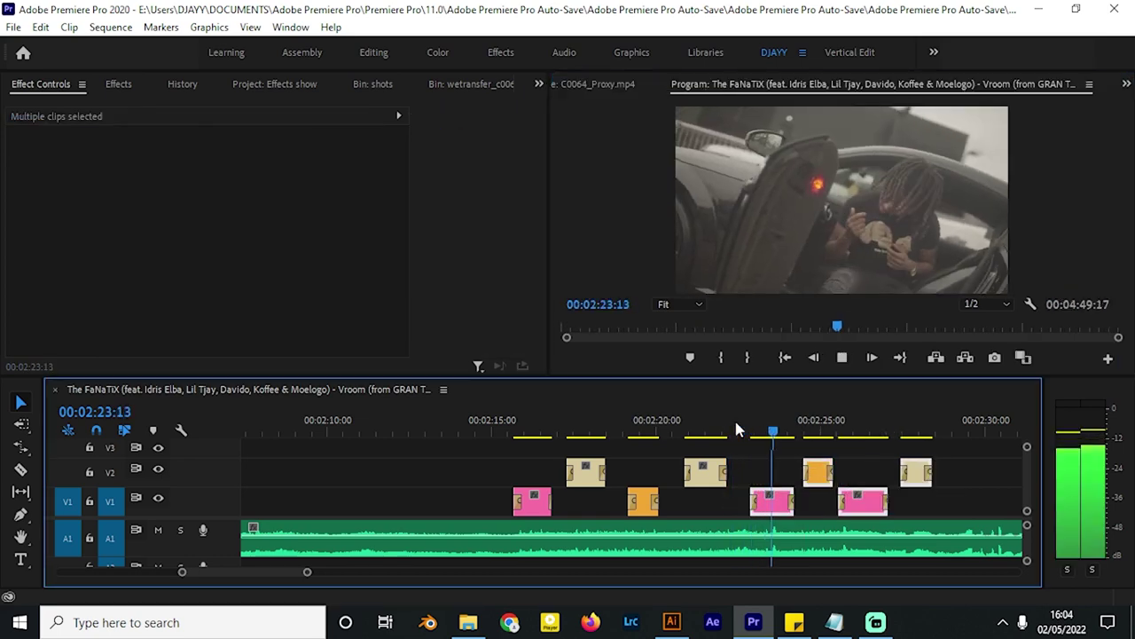
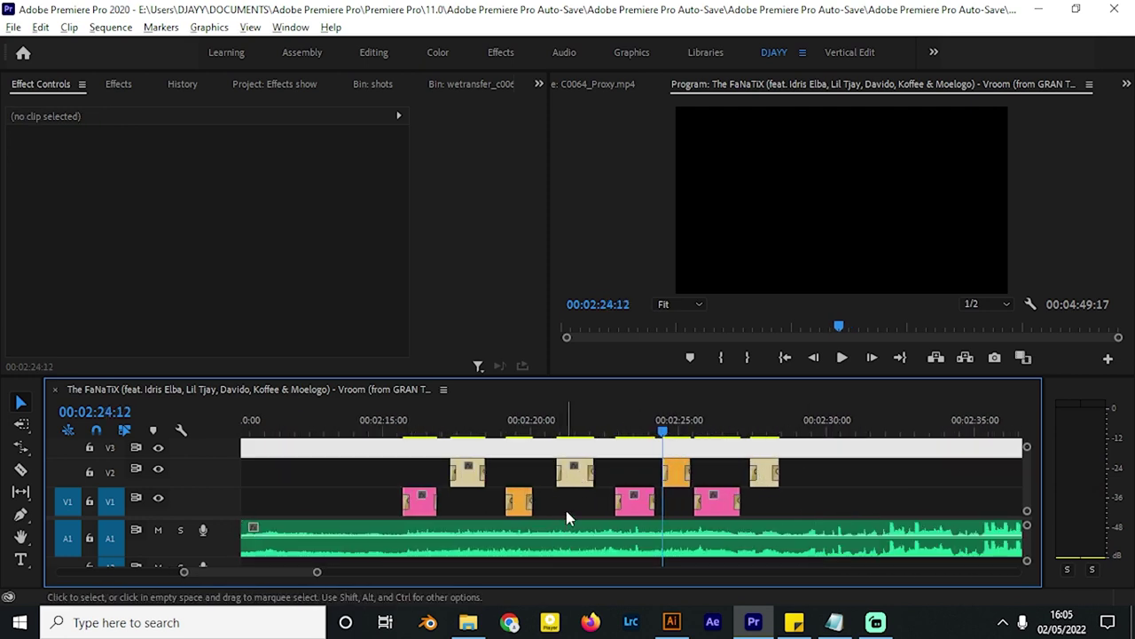
Step: Move the last Mango, C0048 and C0055 segments earlier so each starts where the preceding segment ends, closing the gaps after 00:02:24:00
{"action": "scroll", "coordinate": [568, 518], "scroll_direction": "up", "scroll_amount": 2}
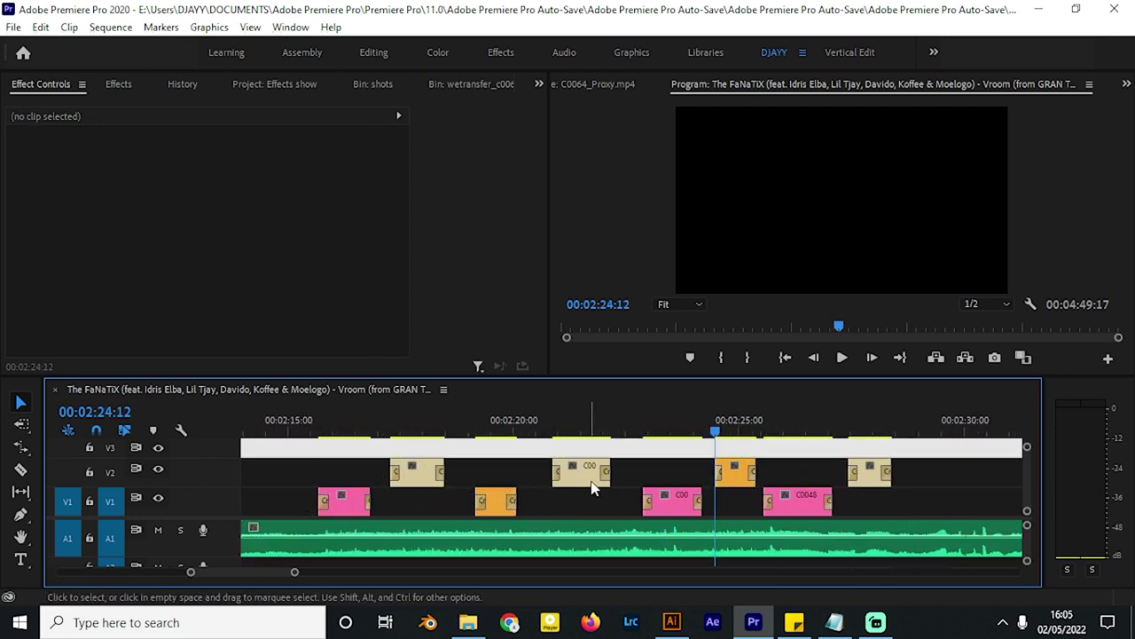
{"action": "left_click", "coordinate": [669, 497]}
{"action": "left_click_drag", "start_coordinate": [738, 484], "coordinate": [726, 487]}
{"action": "left_click_drag", "start_coordinate": [785, 508], "coordinate": [764, 509]}
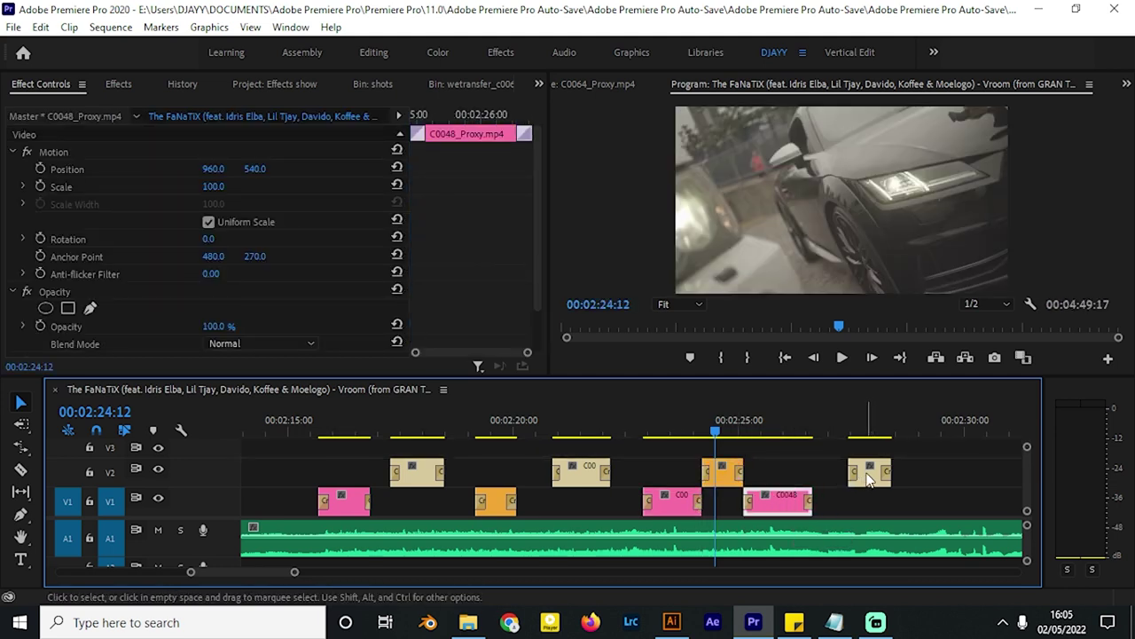
{"action": "left_click_drag", "start_coordinate": [870, 472], "coordinate": [833, 488]}
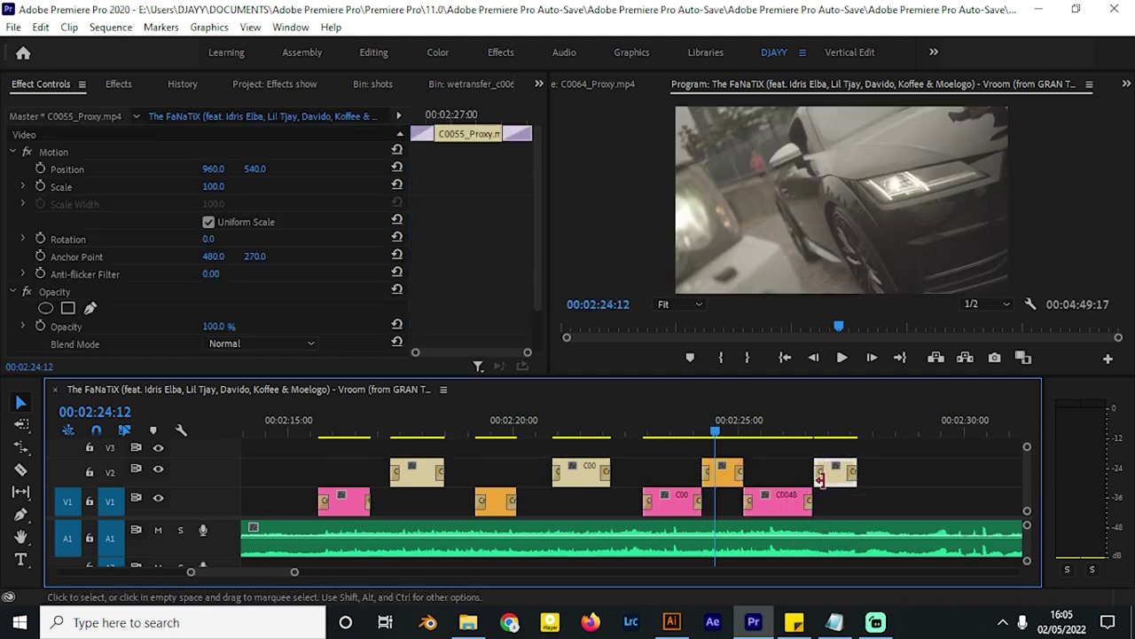
Step: Play the whole run of segments from just before 00:02:15:00 to check the dissolves and cuts against the beat
{"action": "scroll", "coordinate": [832, 470], "scroll_direction": "down", "scroll_amount": 2}
{"action": "scroll", "coordinate": [747, 484], "scroll_direction": "up", "scroll_amount": 5}
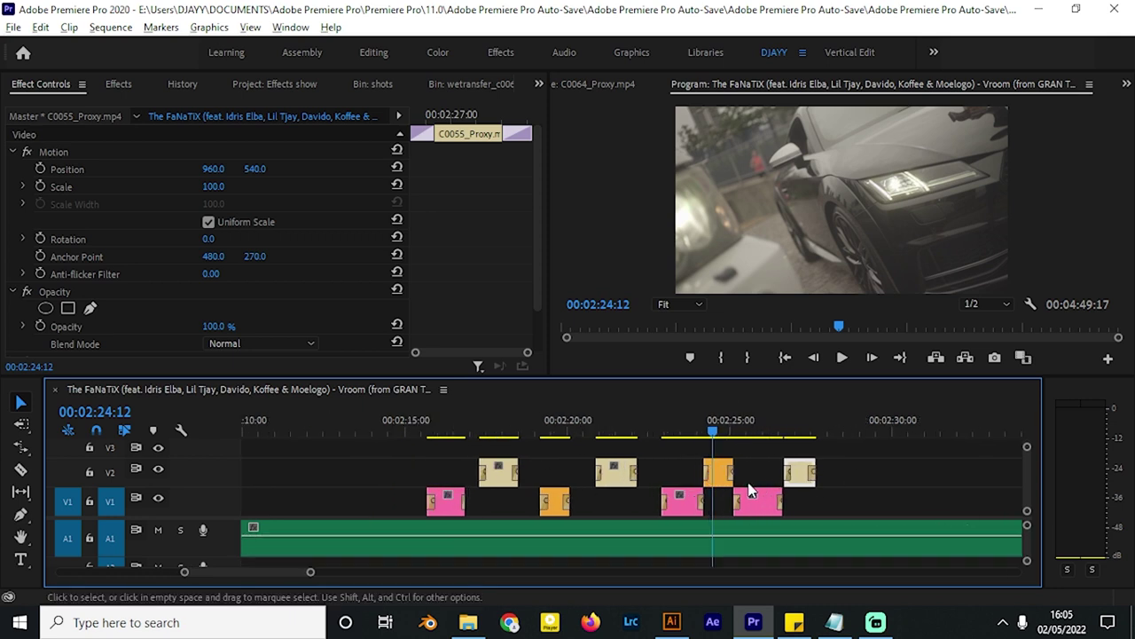
{"action": "left_click", "coordinate": [747, 481]}
{"action": "left_click", "coordinate": [902, 512]}
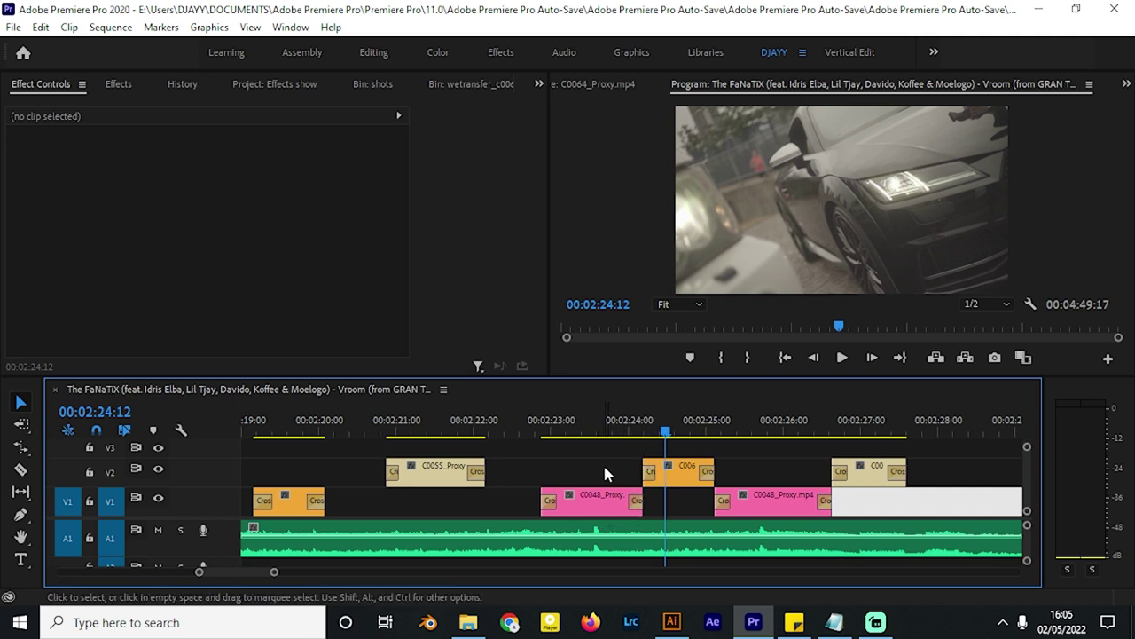
{"action": "scroll", "coordinate": [642, 481], "scroll_direction": "down", "scroll_amount": 2}
{"action": "scroll", "coordinate": [371, 436], "scroll_direction": "down", "scroll_amount": 2}
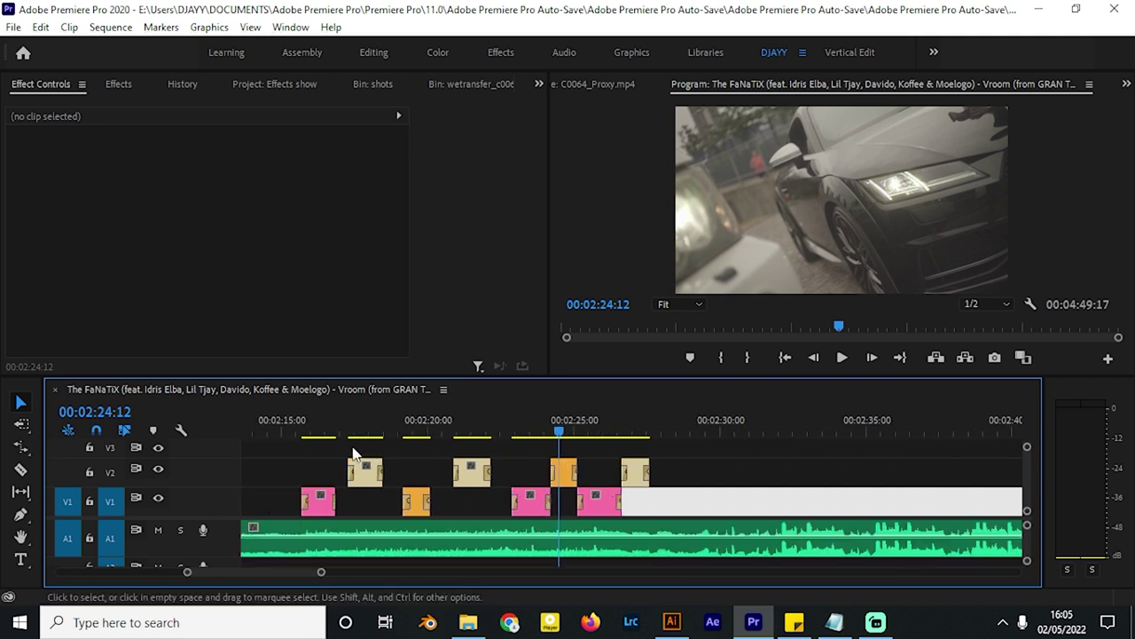
{"action": "left_click", "coordinate": [272, 414]}
{"action": "key", "text": "space"}
{"action": "scroll", "coordinate": [362, 466], "scroll_direction": "up", "scroll_amount": 3}
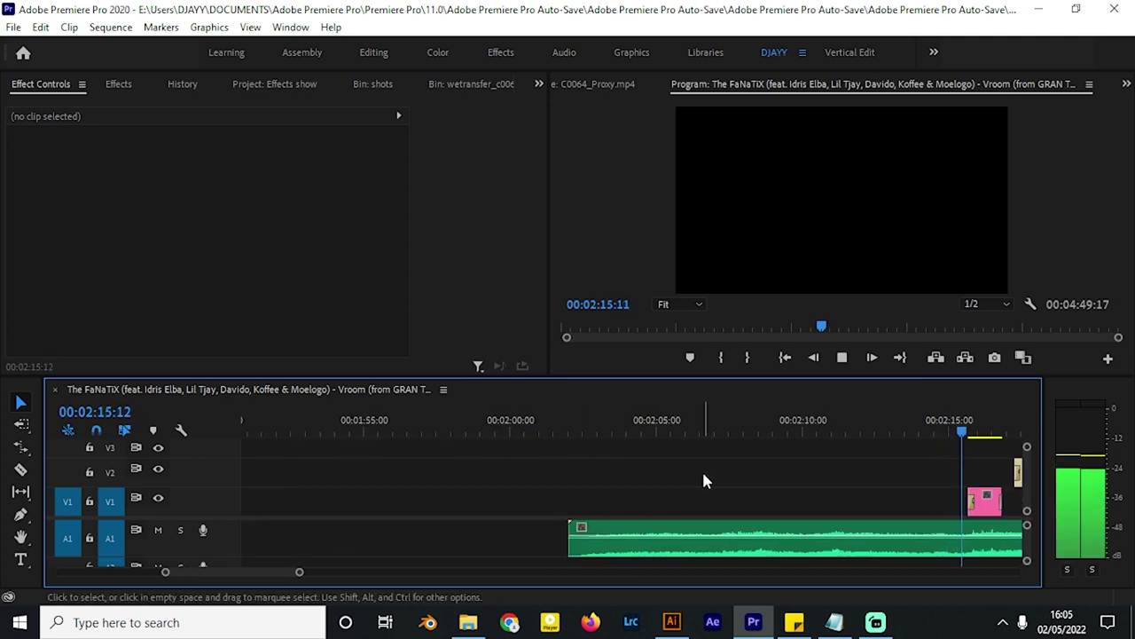
{"action": "scroll", "coordinate": [696, 482], "scroll_direction": "down", "scroll_amount": 2}
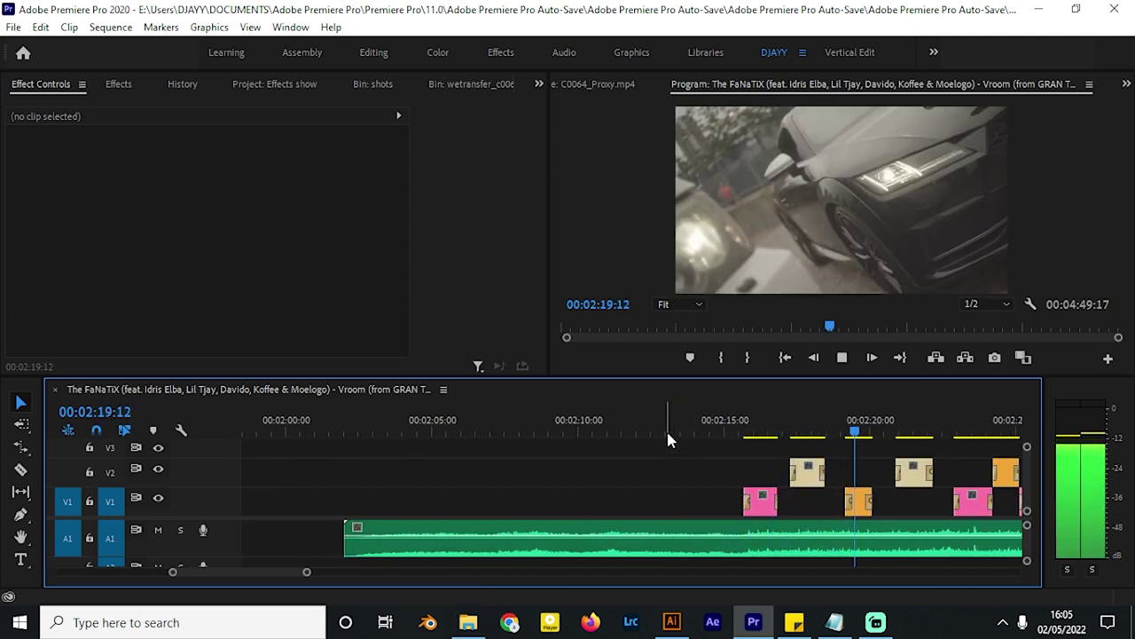
{"action": "scroll", "coordinate": [684, 435], "scroll_direction": "down", "scroll_amount": 3}
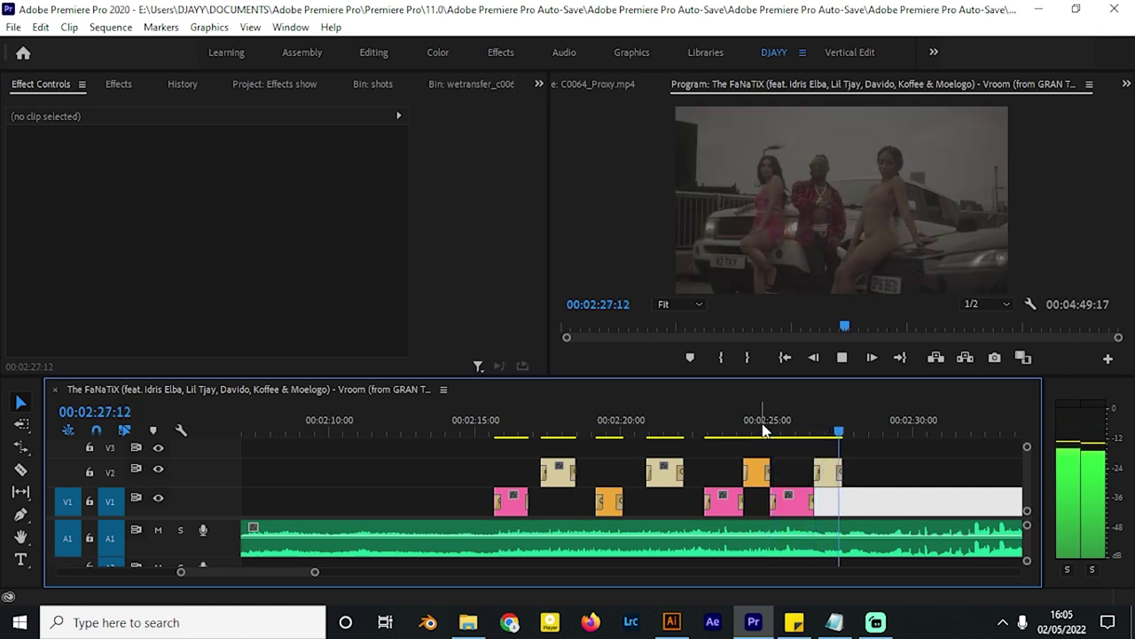
{"action": "key", "text": "space"}
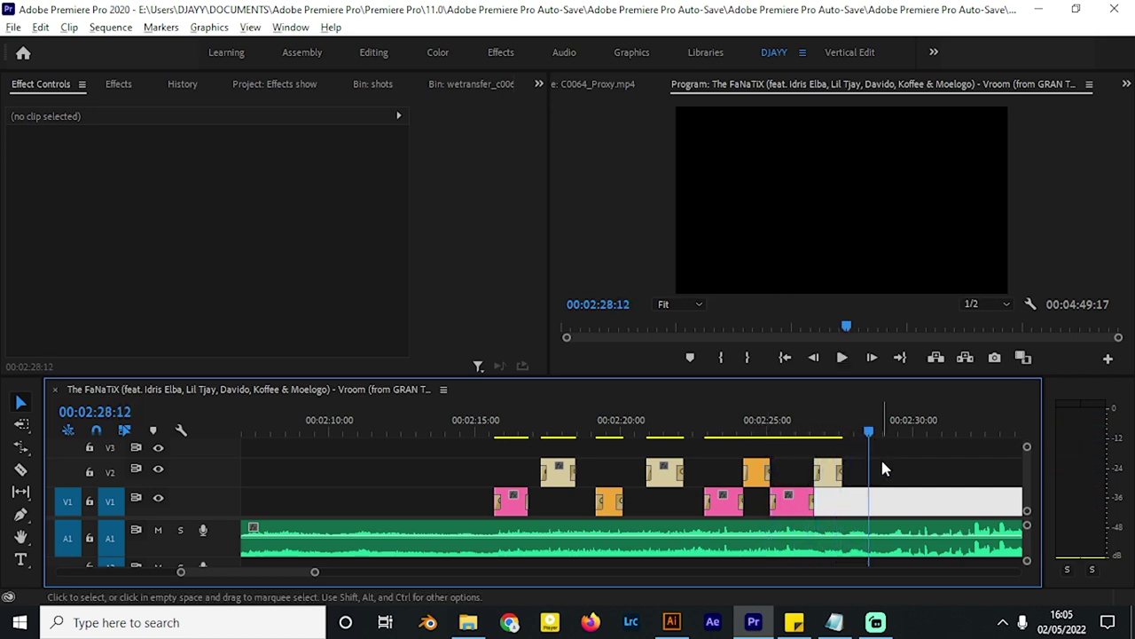
{"action": "key", "text": "minus"}
{"action": "key", "text": "minus"}
{"action": "key", "text": "minus"}
{"action": "key", "text": "minus"}
{"action": "key", "text": "minus"}
{"action": "key", "text": "minus"}
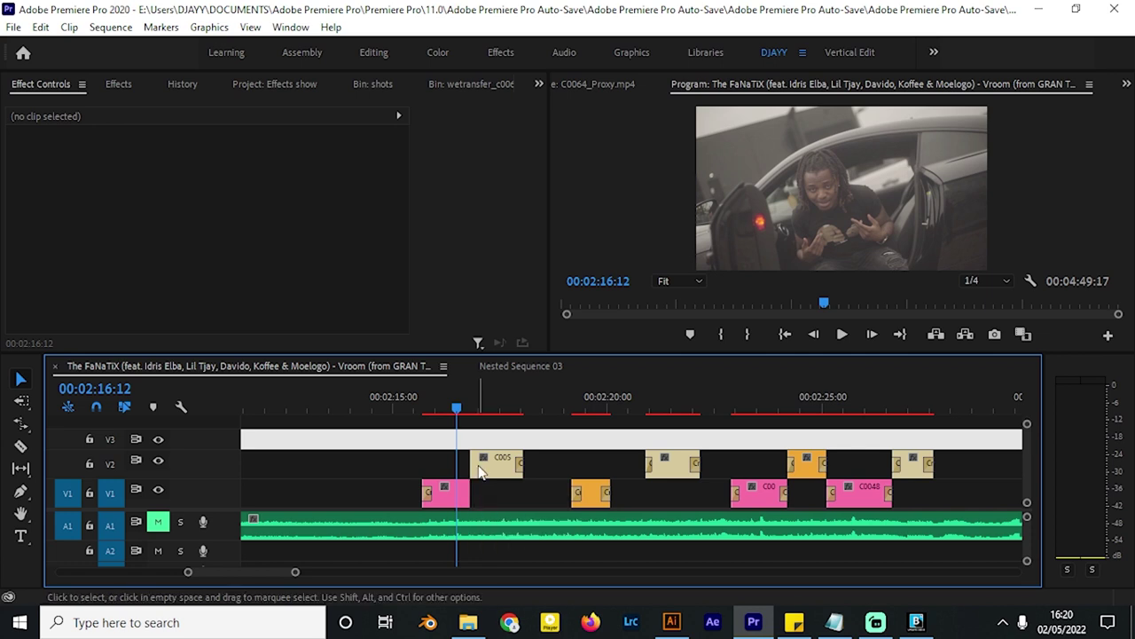
Step: Scrub from 00:02:16:03 to 00:02:16:18 to examine the approach to the cut between the first C0048 and C0055 segments
{"action": "key", "text": "equal"}
{"action": "key", "text": "equal"}
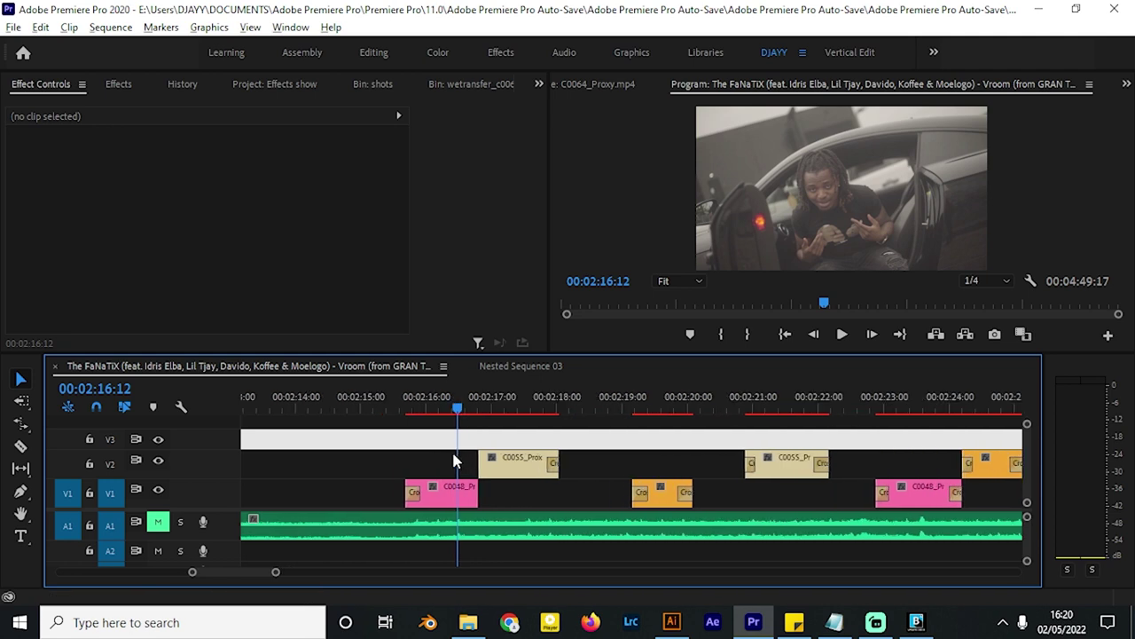
{"action": "key", "text": "equal"}
{"action": "scroll", "coordinate": [476, 470], "scroll_direction": "down", "scroll_amount": 1}
{"action": "left_click", "coordinate": [501, 493]}
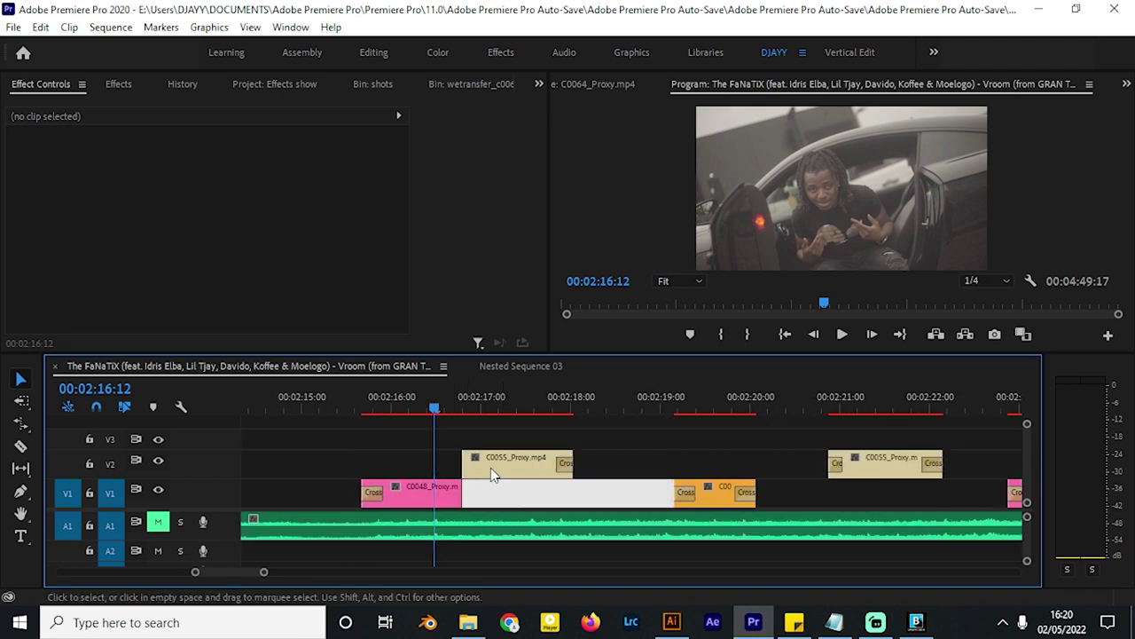
{"action": "left_click", "coordinate": [488, 461]}
{"action": "left_click", "coordinate": [404, 406]}
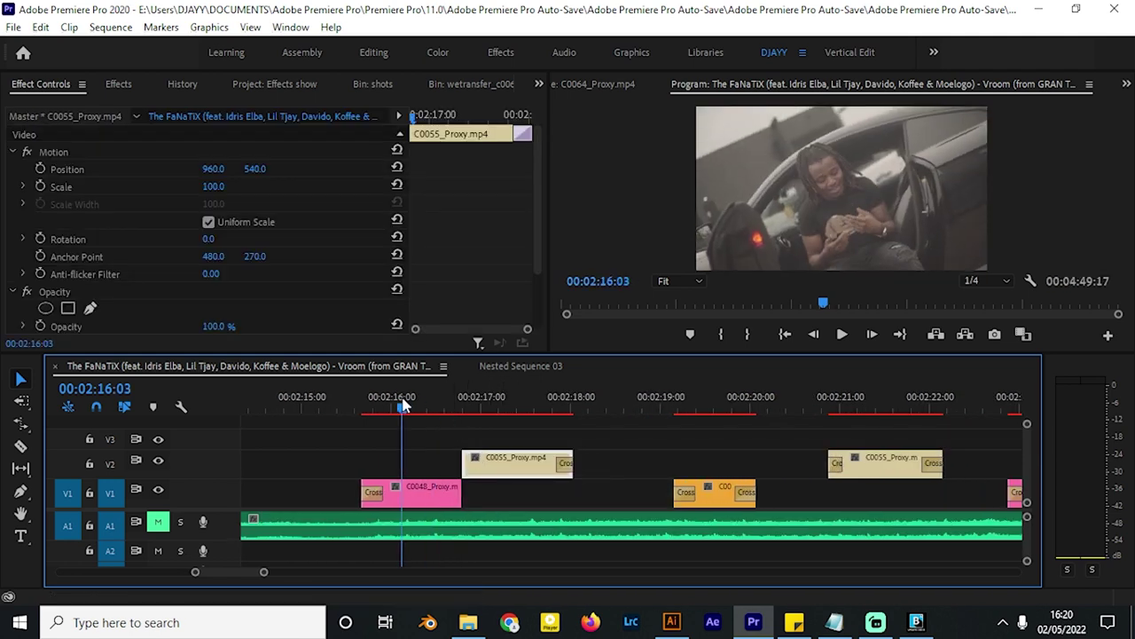
{"action": "left_click_drag", "start_coordinate": [404, 405], "coordinate": [459, 424]}
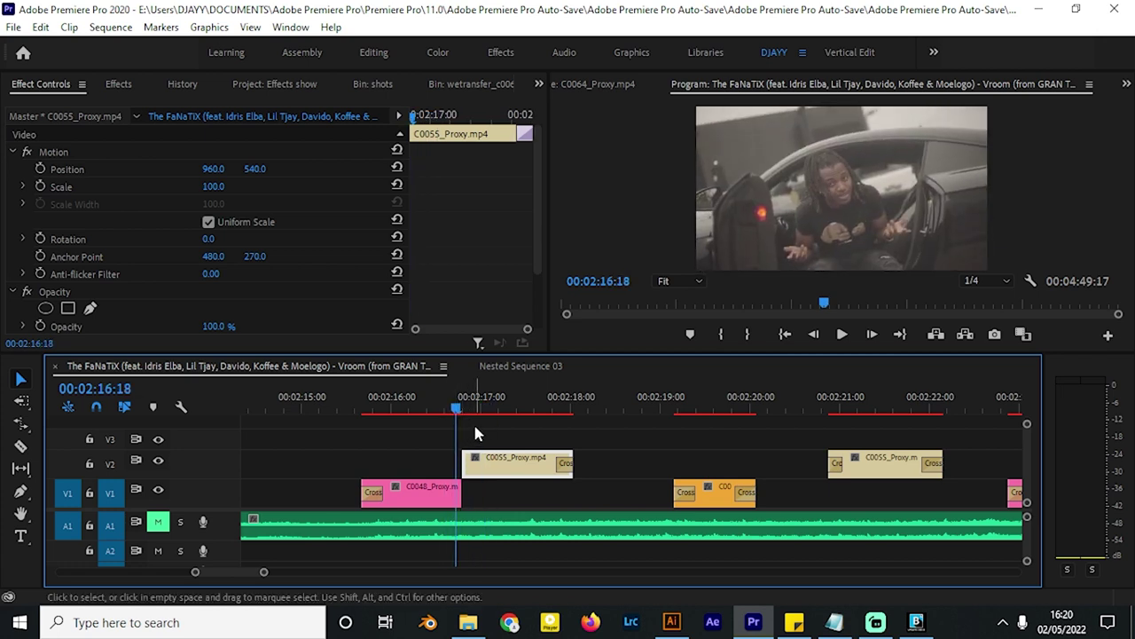
{"action": "scroll", "coordinate": [336, 250], "scroll_direction": "down", "scroll_amount": 3}
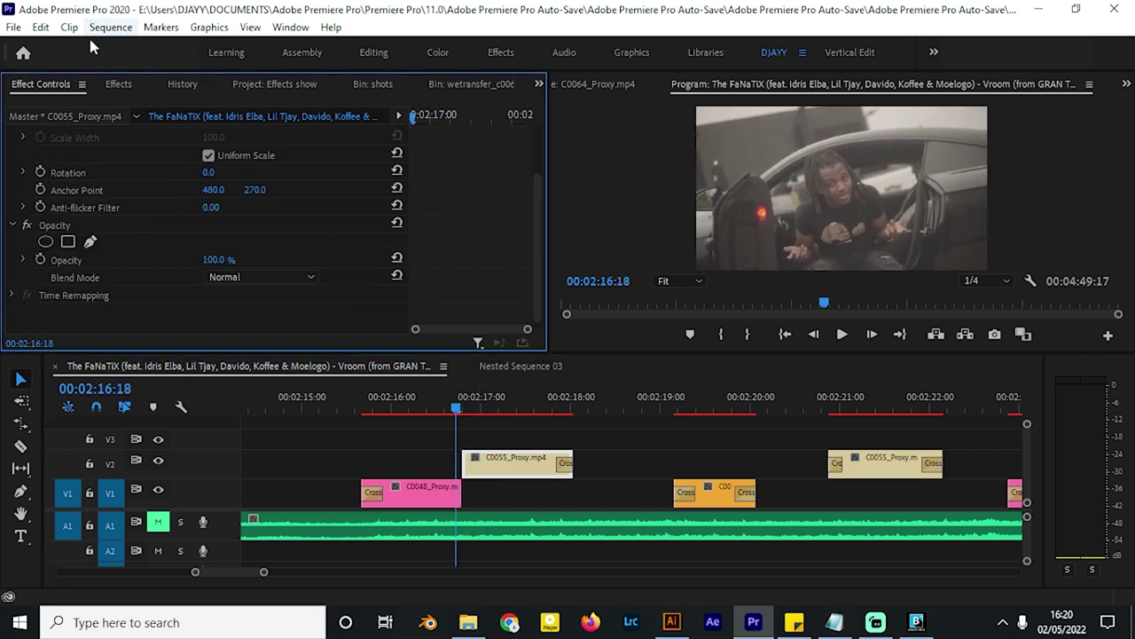
Step: Create a new 1920 × 1080 adjustment layer at 25 fps with square pixels in the project
{"action": "left_click", "coordinate": [281, 86]}
{"action": "left_click", "coordinate": [497, 336]}
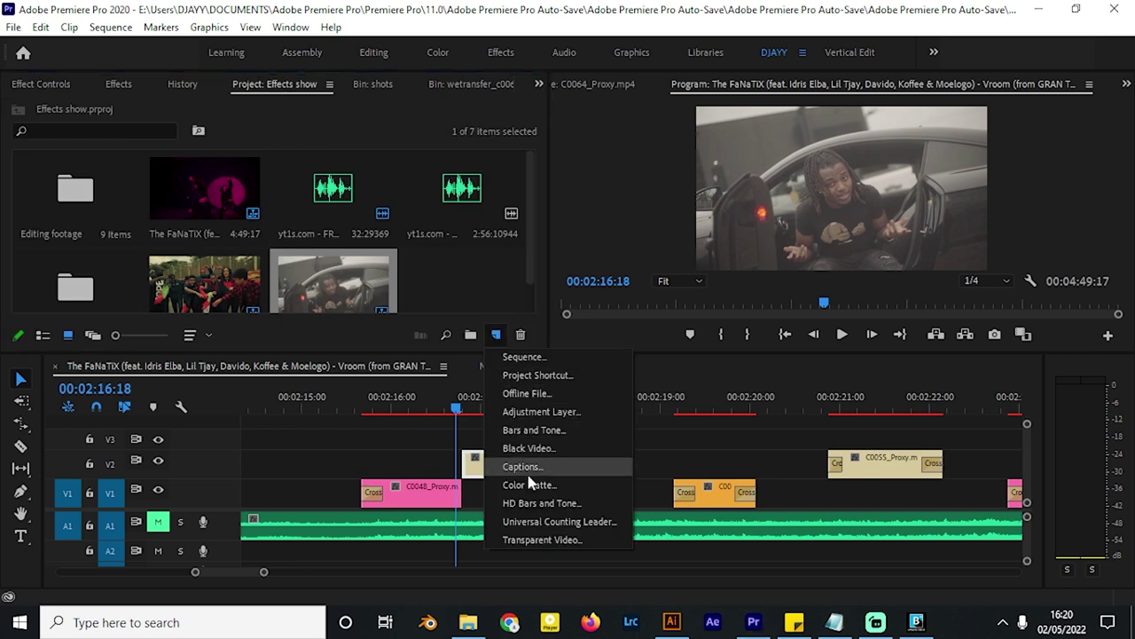
{"action": "left_click", "coordinate": [541, 412]}
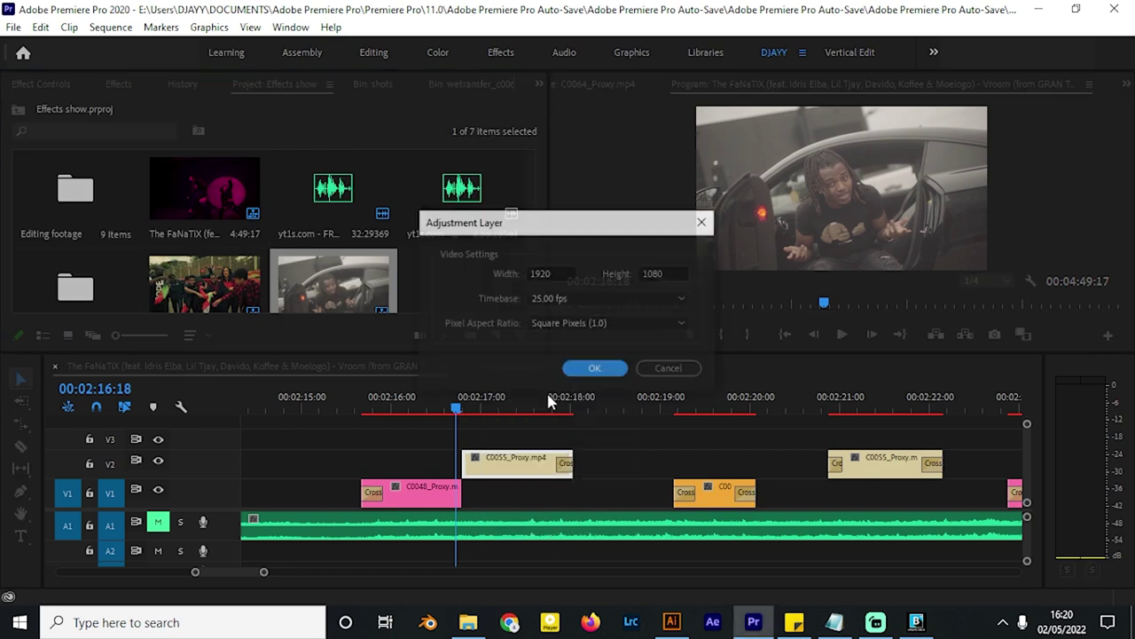
{"action": "left_click", "coordinate": [590, 364]}
Step: Place the adjustment layer on V3 over the C0048–C0055 cut and trim it to run from 00:02:16:15 to 00:02:17:00
{"action": "left_click_drag", "start_coordinate": [75, 173], "coordinate": [384, 436]}
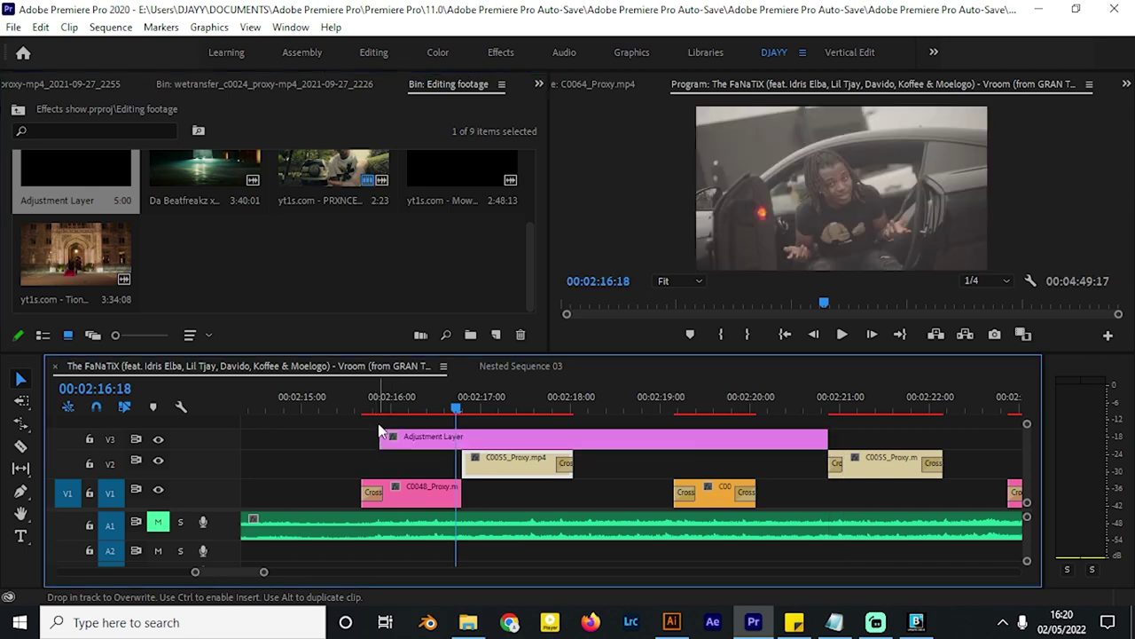
{"action": "key", "text": "="}
{"action": "left_click_drag", "start_coordinate": [804, 443], "coordinate": [488, 452]}
{"action": "key", "text": "Down"}
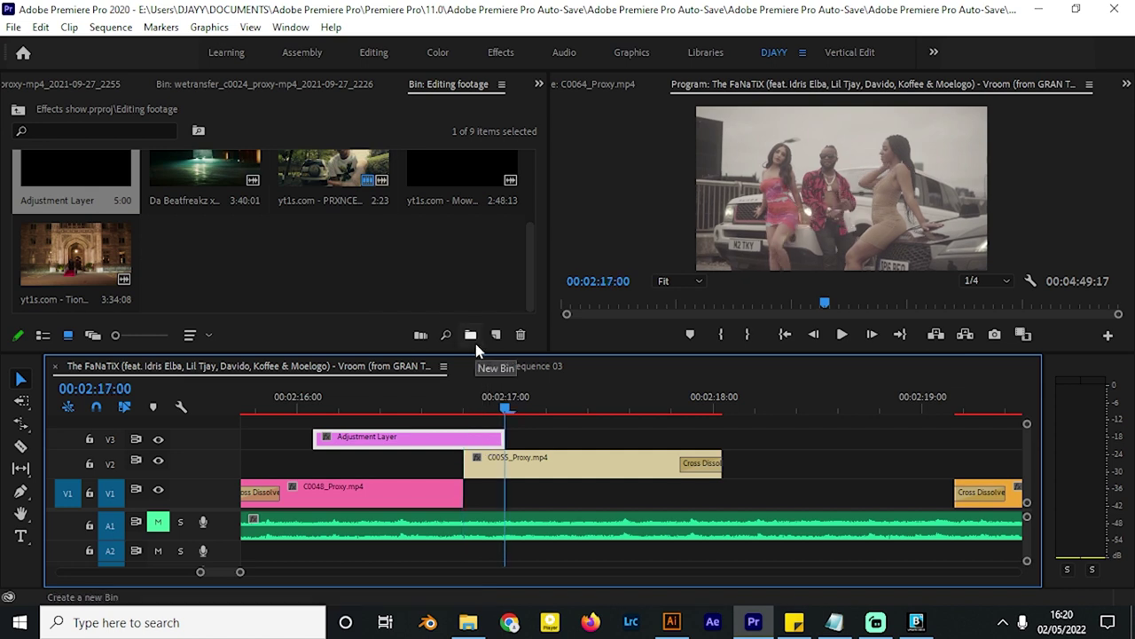
{"action": "key", "text": "shift+Left"}
{"action": "key", "text": "shift+Left"}
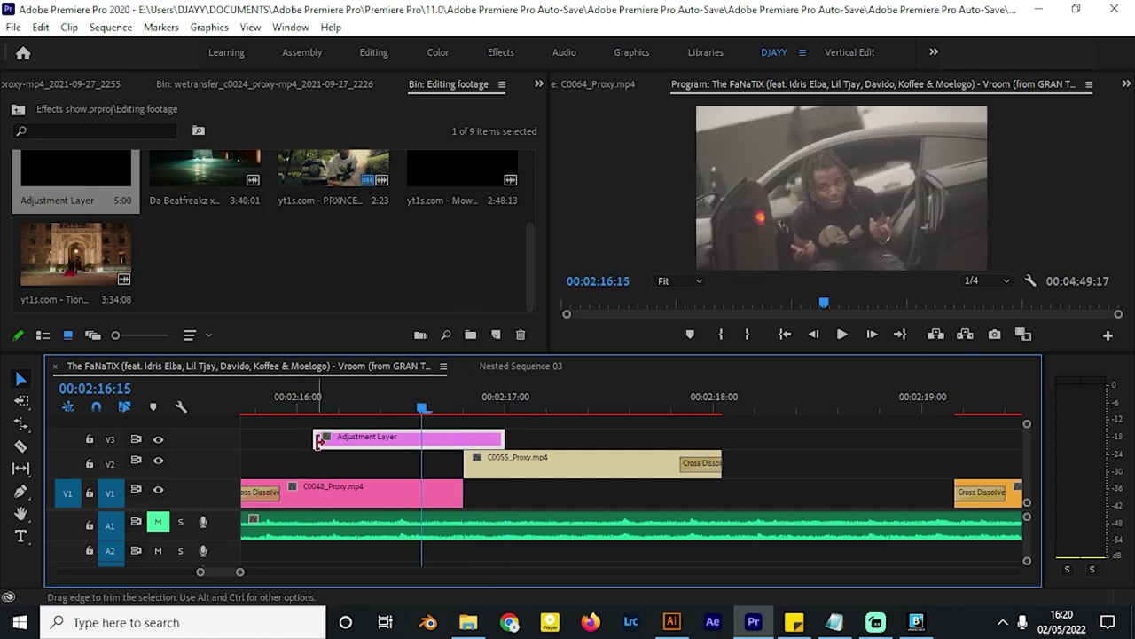
{"action": "left_click_drag", "start_coordinate": [316, 439], "coordinate": [427, 441]}
{"action": "left_click_drag", "start_coordinate": [427, 442], "coordinate": [426, 442]}
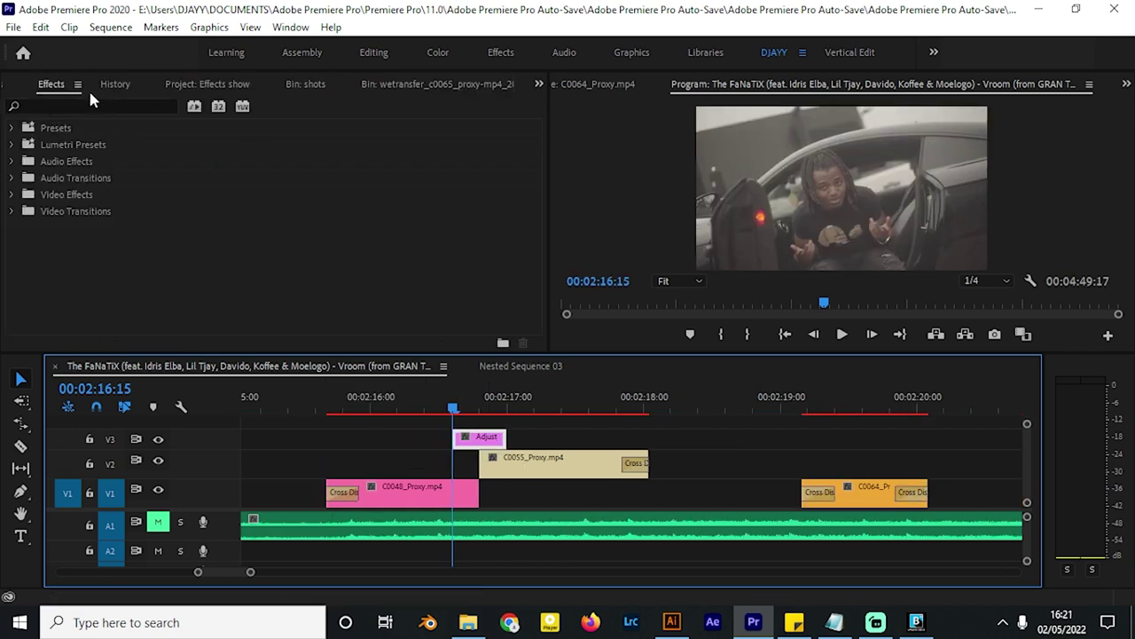
Step: Find the Brightness & Contrast effect and apply it to the adjustment layer on V3
{"action": "left_click", "coordinate": [64, 123]}
{"action": "left_click", "coordinate": [63, 107]}
{"action": "type", "text": "b"}
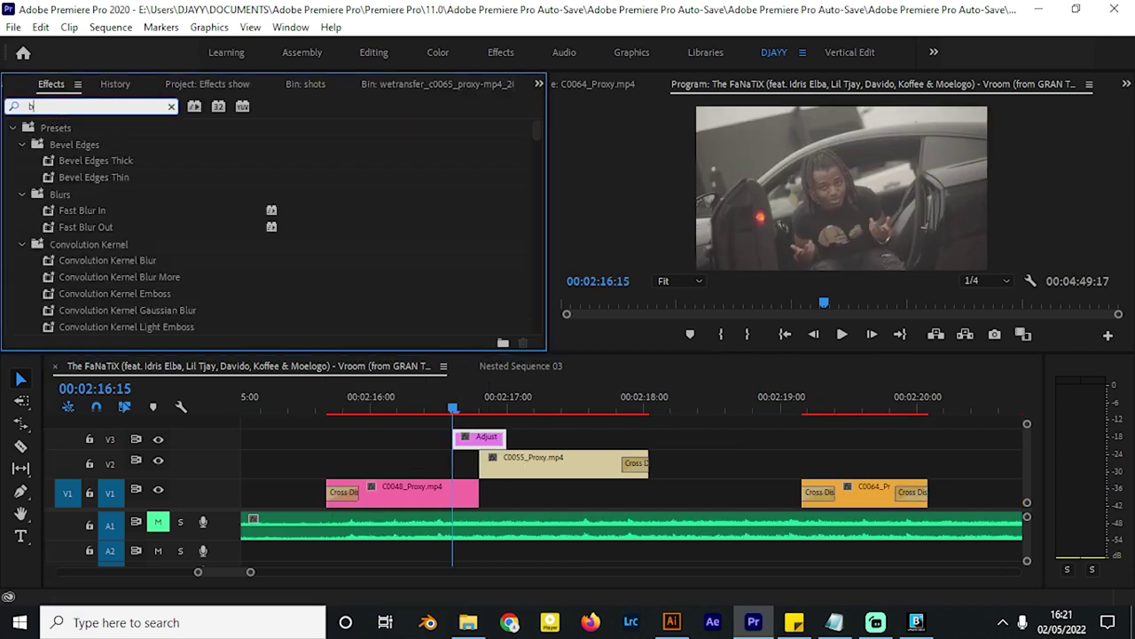
{"action": "type", "text": "rightn"}
{"action": "left_click_drag", "start_coordinate": [103, 227], "coordinate": [463, 442]}
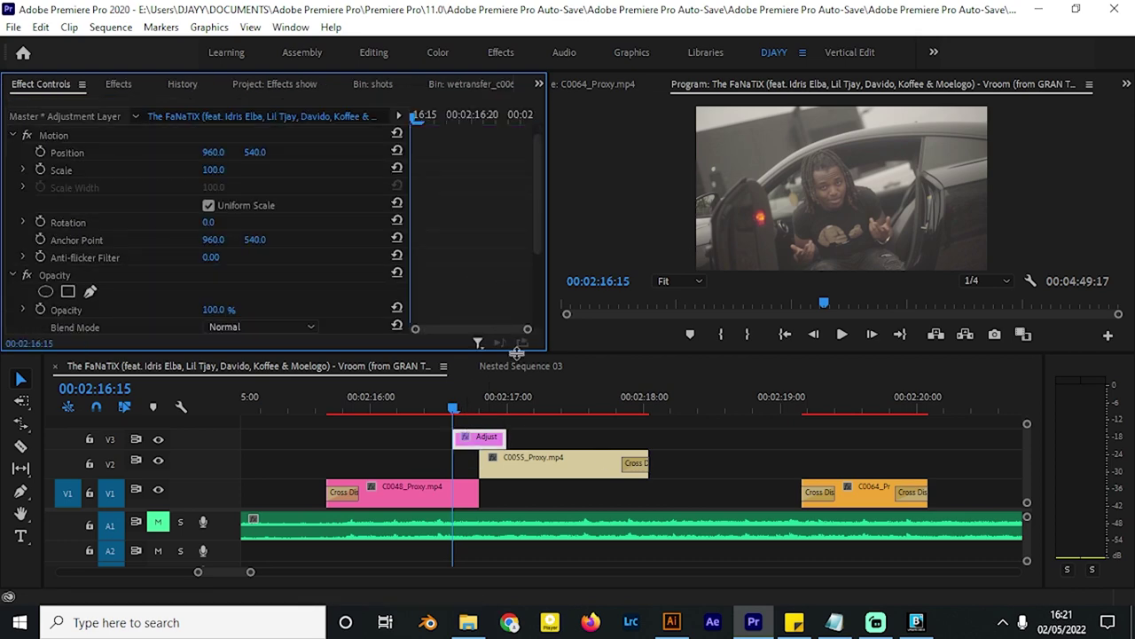
Step: Keyframe the adjustment layer's Brightness at 100 on the cut at 00:02:16:20
{"action": "left_click_drag", "start_coordinate": [517, 352], "coordinate": [516, 375]}
{"action": "mouse_move", "coordinate": [470, 434]}
{"action": "left_mouse_down"}
{"action": "mouse_move", "coordinate": [499, 435]}
{"action": "mouse_move", "coordinate": [485, 443]}
{"action": "left_mouse_up"}
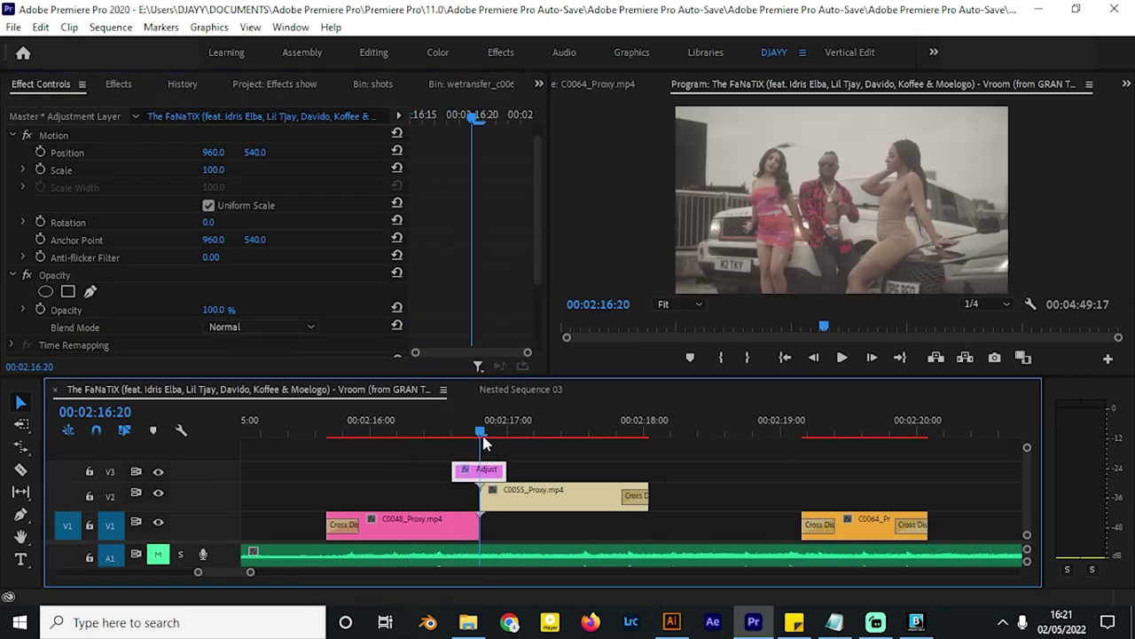
{"action": "scroll", "coordinate": [453, 239], "scroll_direction": "down", "scroll_amount": 3}
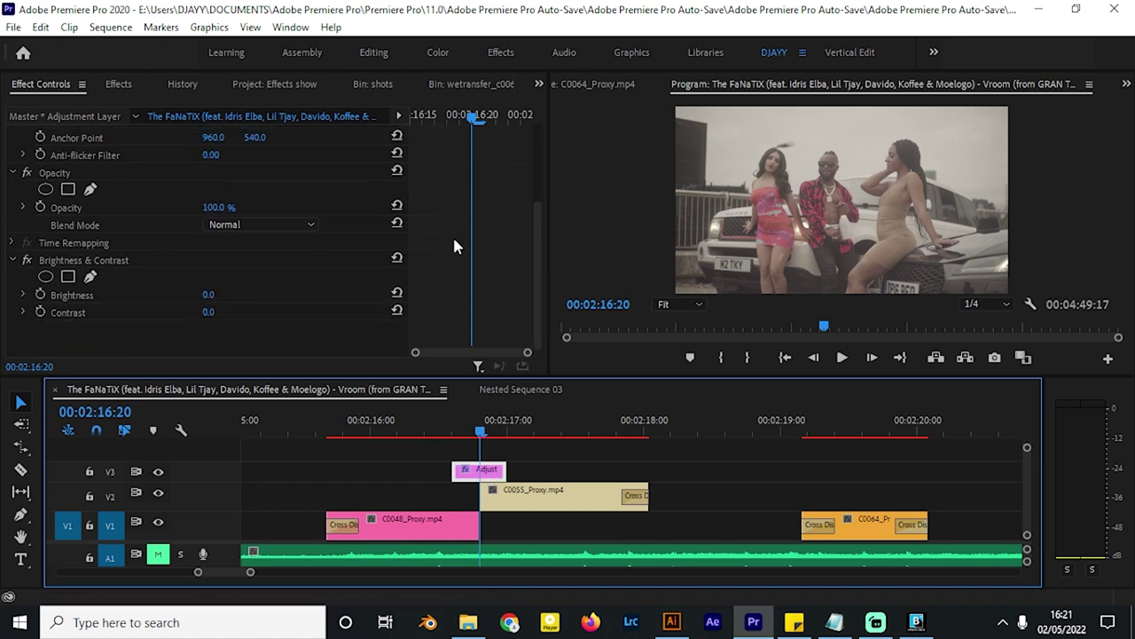
{"action": "left_click", "coordinate": [40, 296]}
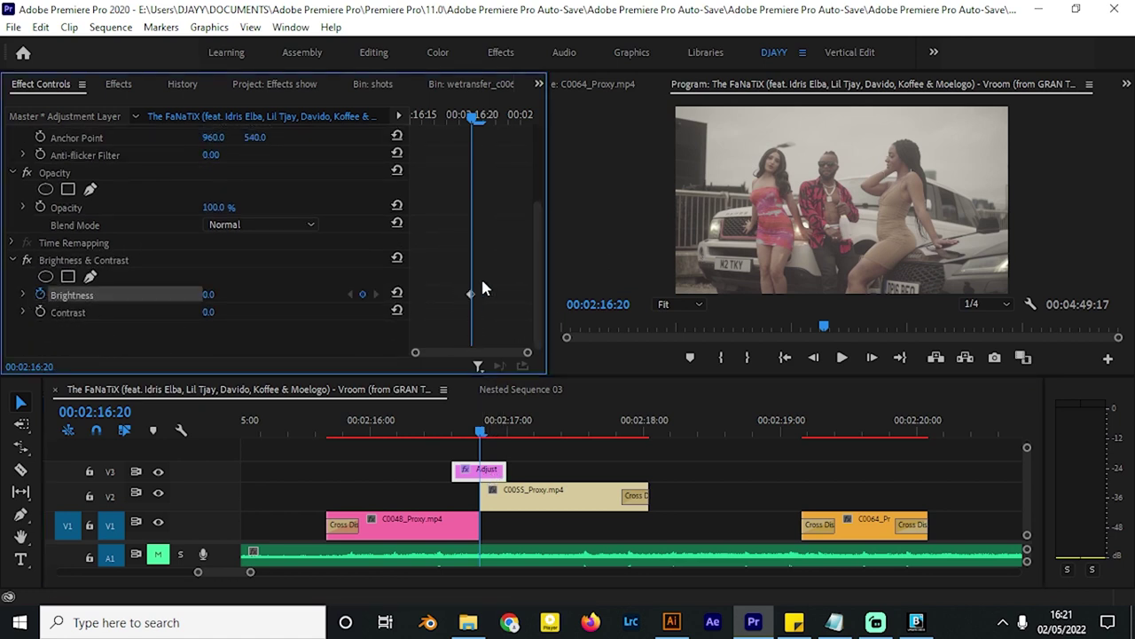
{"action": "left_click_drag", "start_coordinate": [209, 296], "coordinate": [225, 294]}
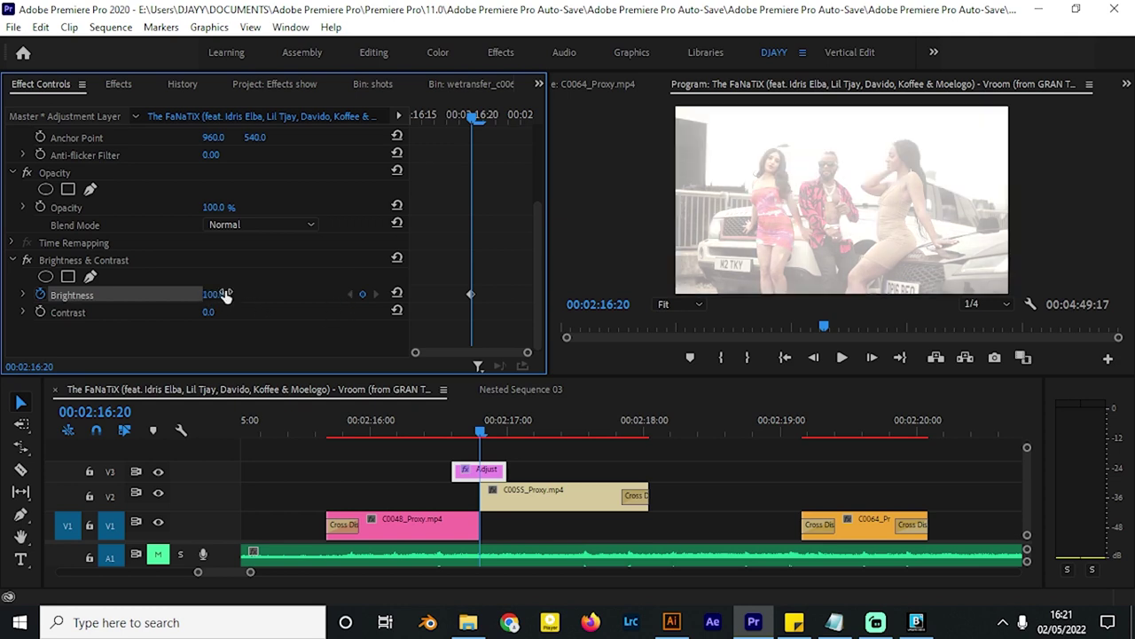
Step: Add Brightness keyframes of 0 at the adjustment layer's start, 00:02:16:15, and its end, 00:02:17:00
{"action": "left_click_drag", "start_coordinate": [450, 121], "coordinate": [405, 125]}
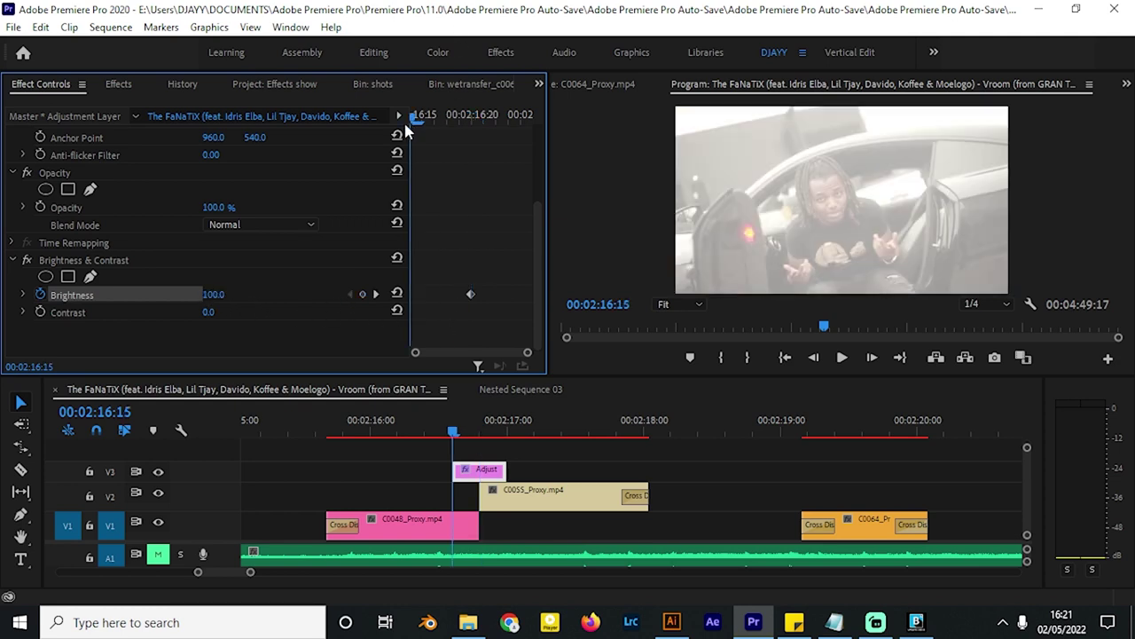
{"action": "left_click", "coordinate": [396, 294]}
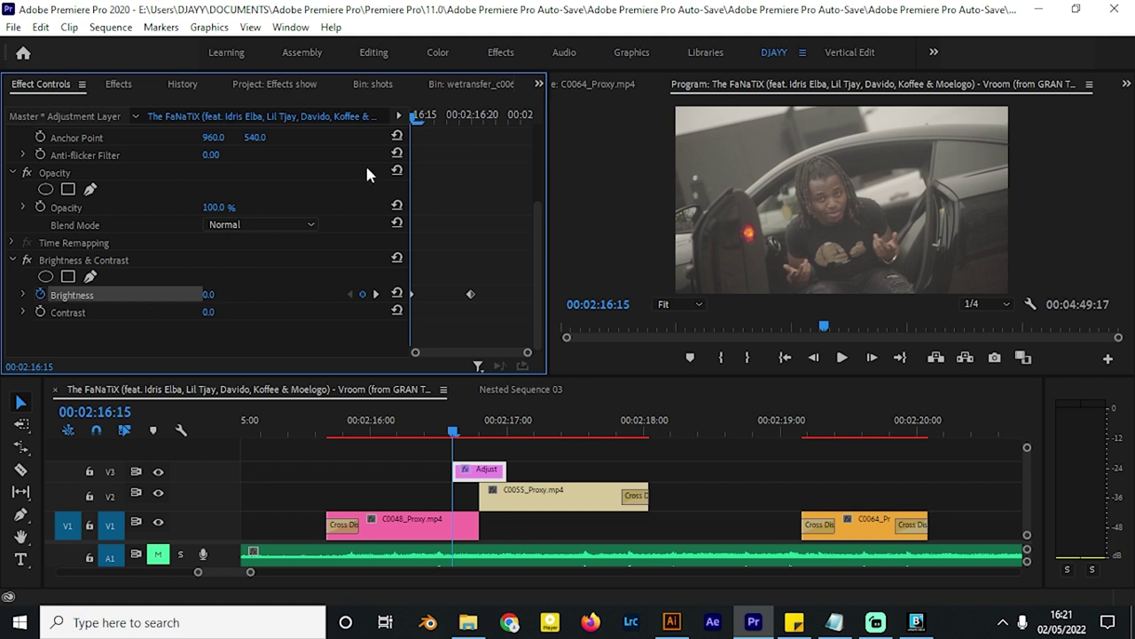
{"action": "left_click_drag", "start_coordinate": [460, 113], "coordinate": [549, 122]}
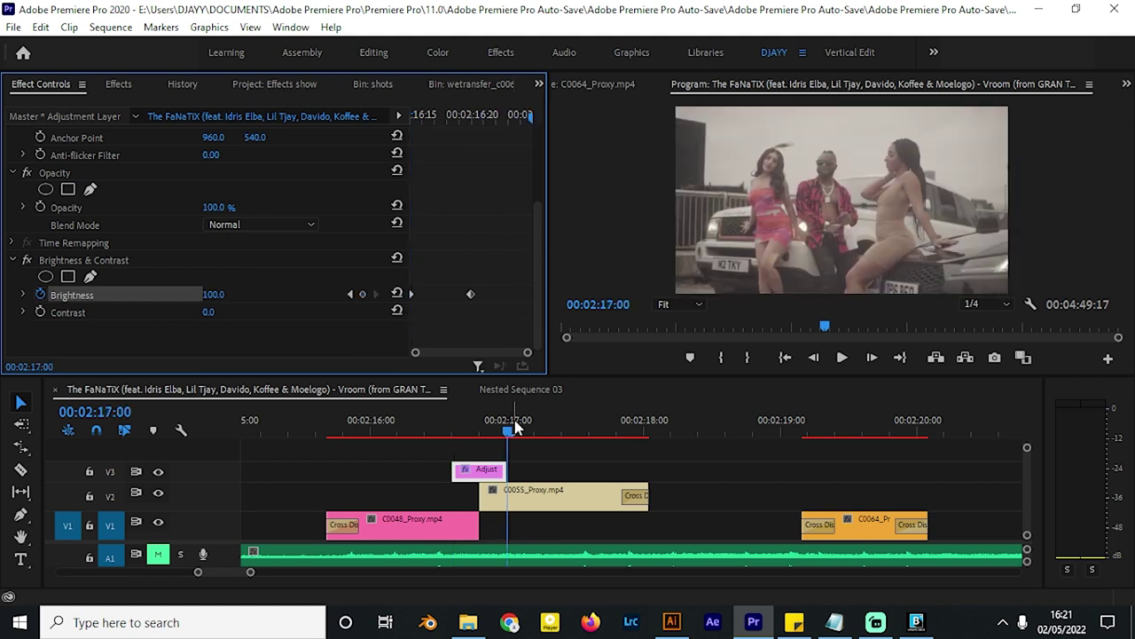
{"action": "left_click", "coordinate": [396, 294]}
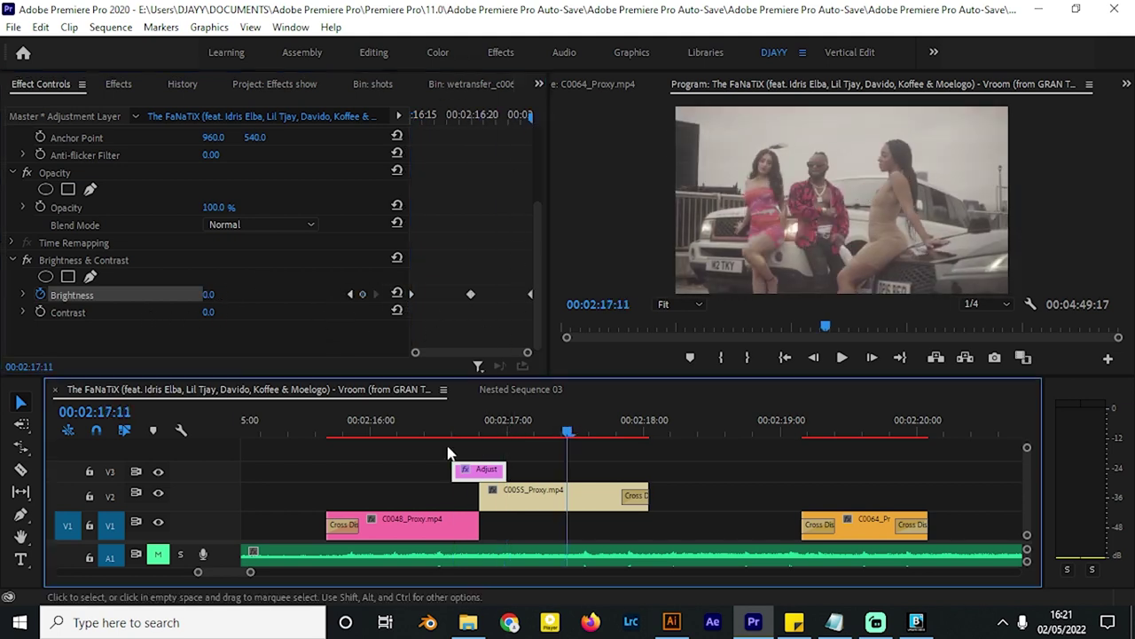
Step: Play back the brightness flash over the C0048–C0055 cut to review it
{"action": "left_click", "coordinate": [428, 433]}
{"action": "key", "text": "space"}
{"action": "key", "text": "space"}
{"action": "left_click", "coordinate": [412, 431]}
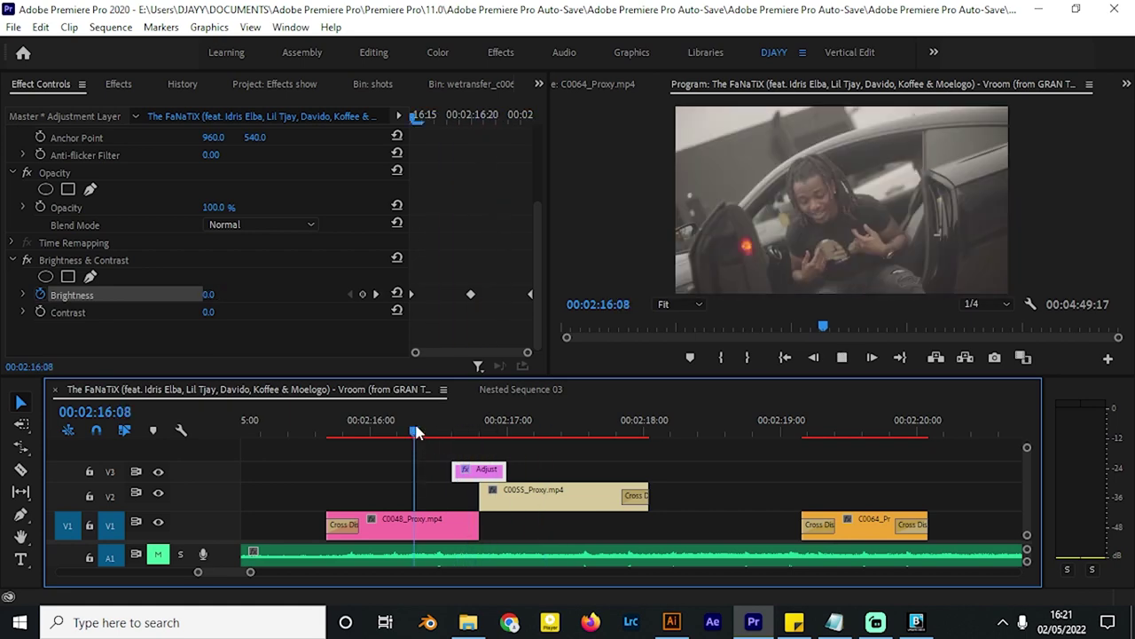
{"action": "left_click", "coordinate": [414, 431]}
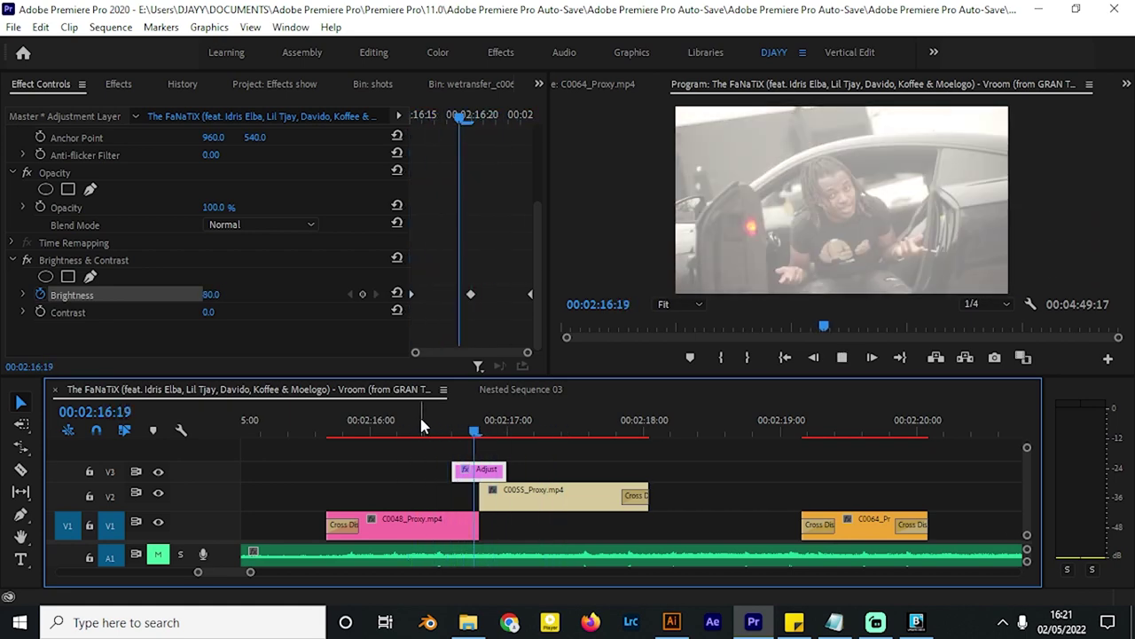
{"action": "key", "text": "space"}
Step: Duplicate the keyframed Brightness & Contrast effect on the adjustment layer to intensify the flash at the 00:02:16:20 cut
{"action": "left_click", "coordinate": [99, 263]}
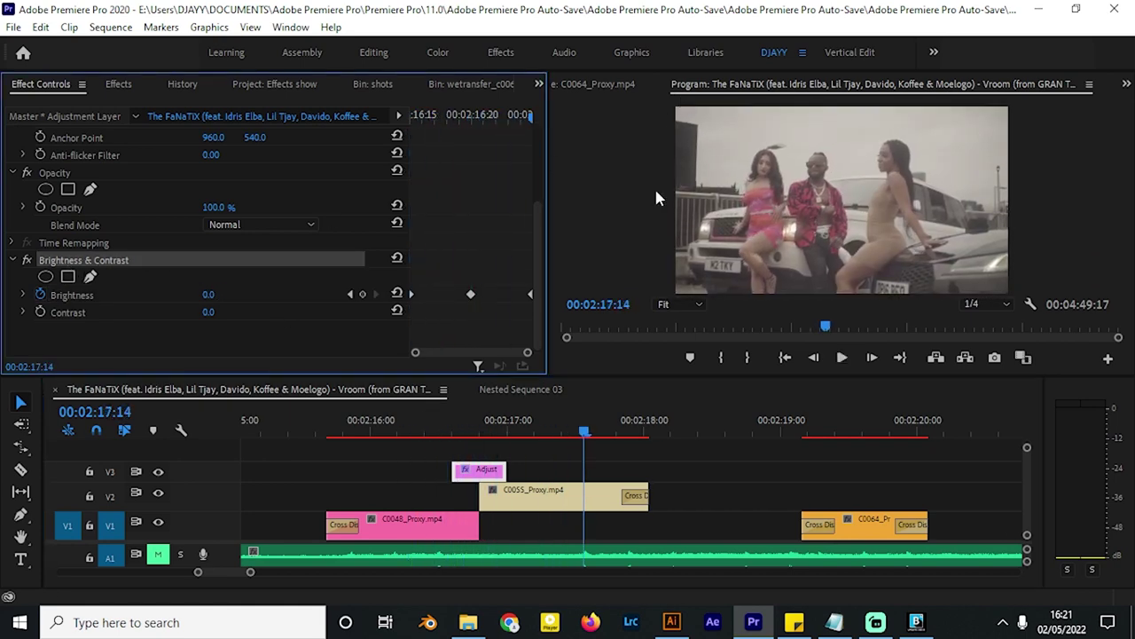
{"action": "left_click", "coordinate": [480, 433]}
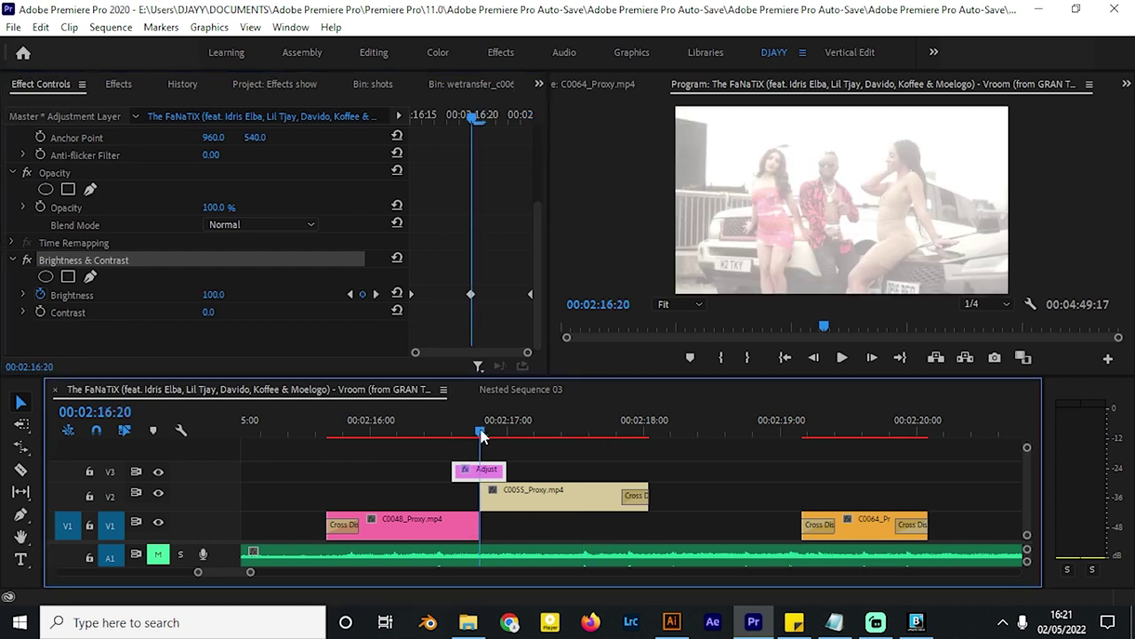
{"action": "left_click", "coordinate": [158, 265]}
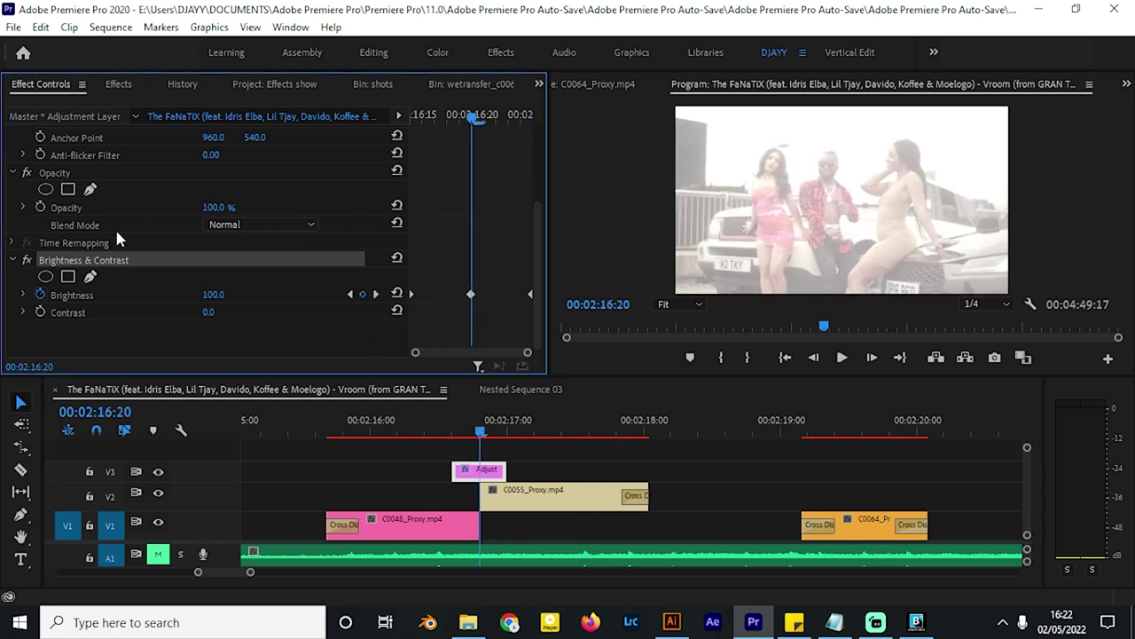
{"action": "key", "text": "ctrl+v"}
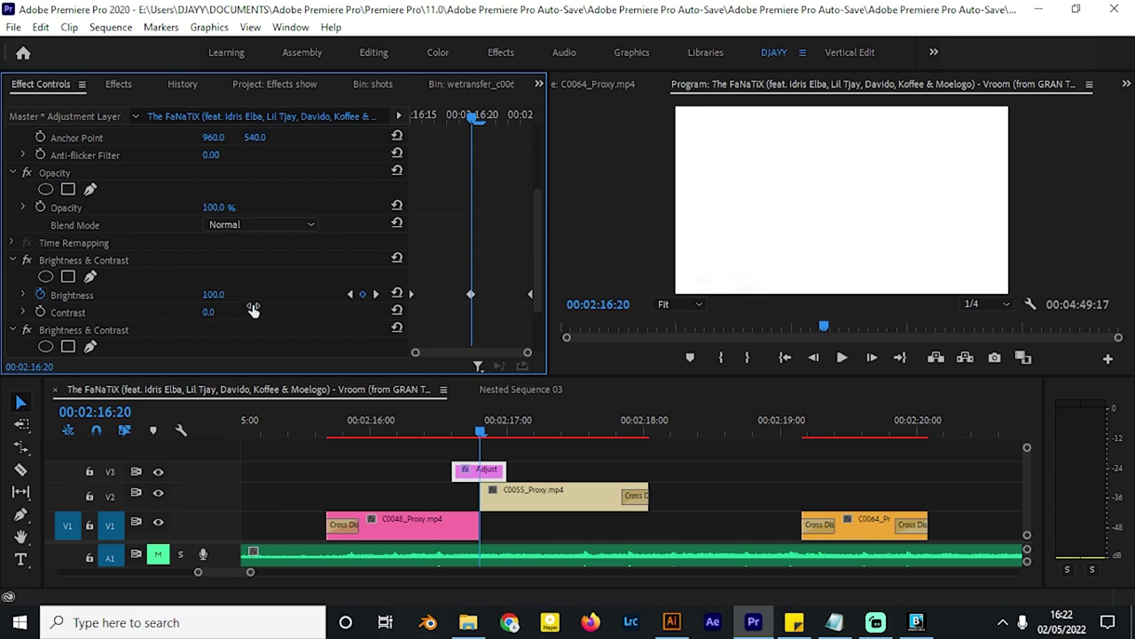
Step: Play back the C0048–C0055 cut to review the intensified flash transition
{"action": "mouse_move", "coordinate": [390, 428]}
{"action": "left_mouse_down"}
{"action": "mouse_move", "coordinate": [466, 429]}
{"action": "mouse_move", "coordinate": [382, 413]}
{"action": "left_mouse_up"}
{"action": "scroll", "coordinate": [130, 251], "scroll_direction": "down", "scroll_amount": 1}
{"action": "left_click", "coordinate": [133, 293]}
{"action": "left_click", "coordinate": [436, 448]}
{"action": "key", "text": "space"}
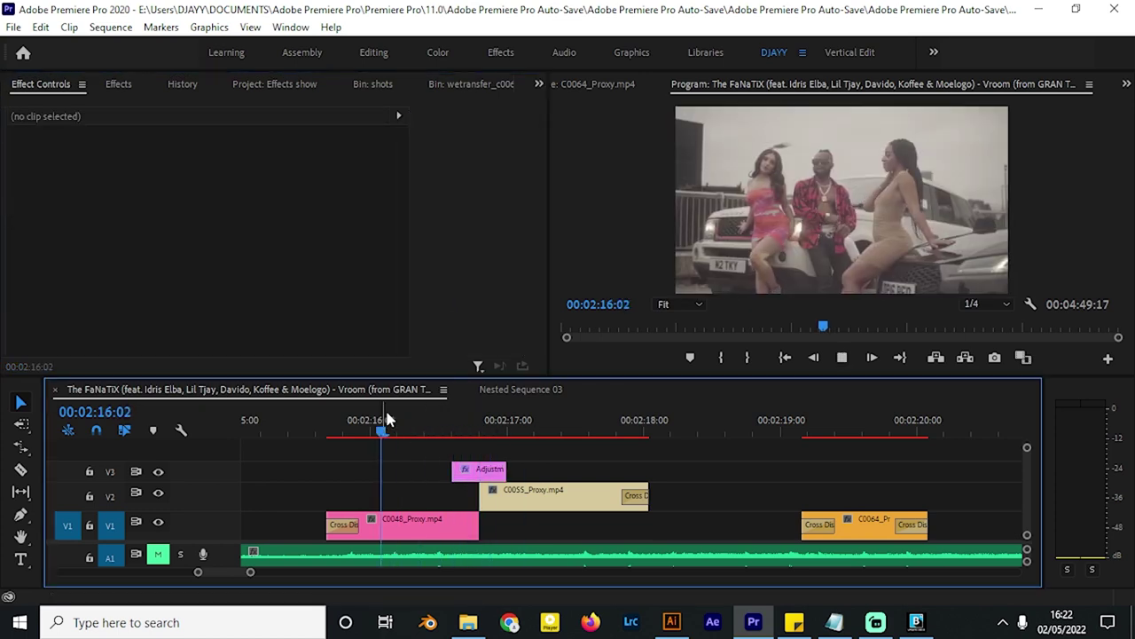
{"action": "key", "text": "space"}
{"action": "left_click", "coordinate": [364, 423]}
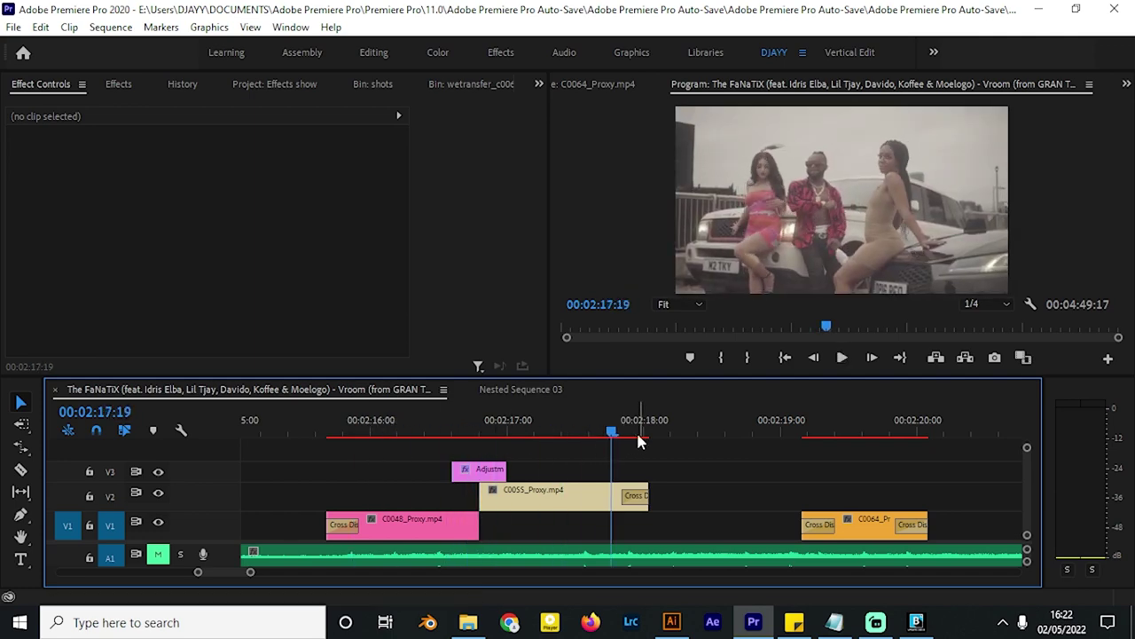
{"action": "key", "text": "space"}
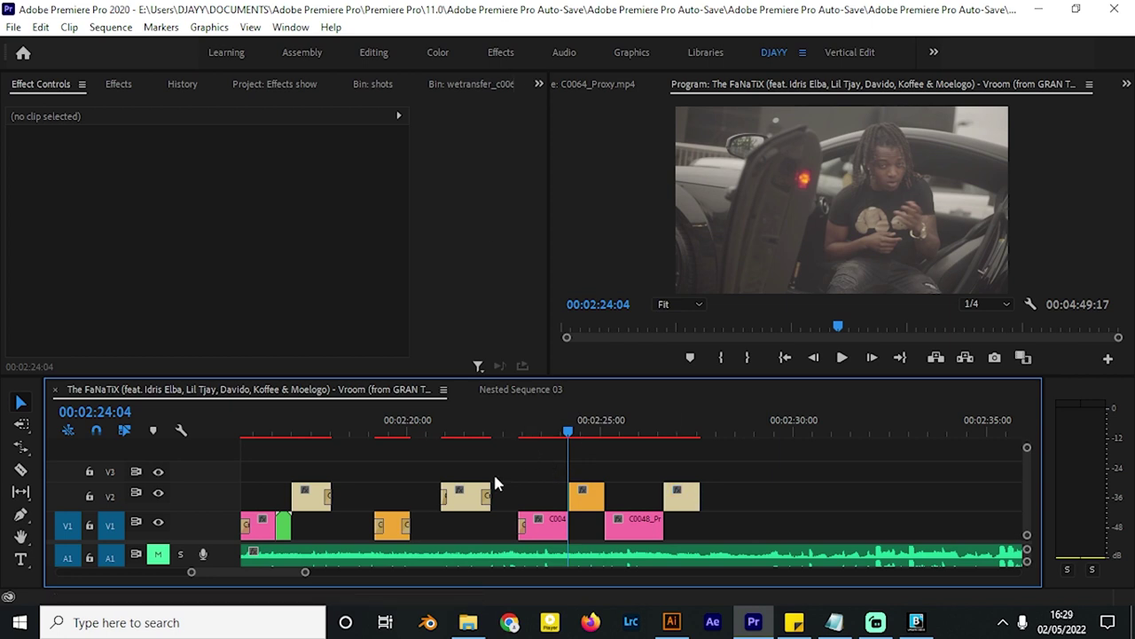
{"action": "scroll", "coordinate": [569, 483], "scroll_direction": "up", "scroll_amount": 1}
{"action": "key", "text": "="}
{"action": "scroll", "coordinate": [592, 484], "scroll_direction": "down", "scroll_amount": 2}
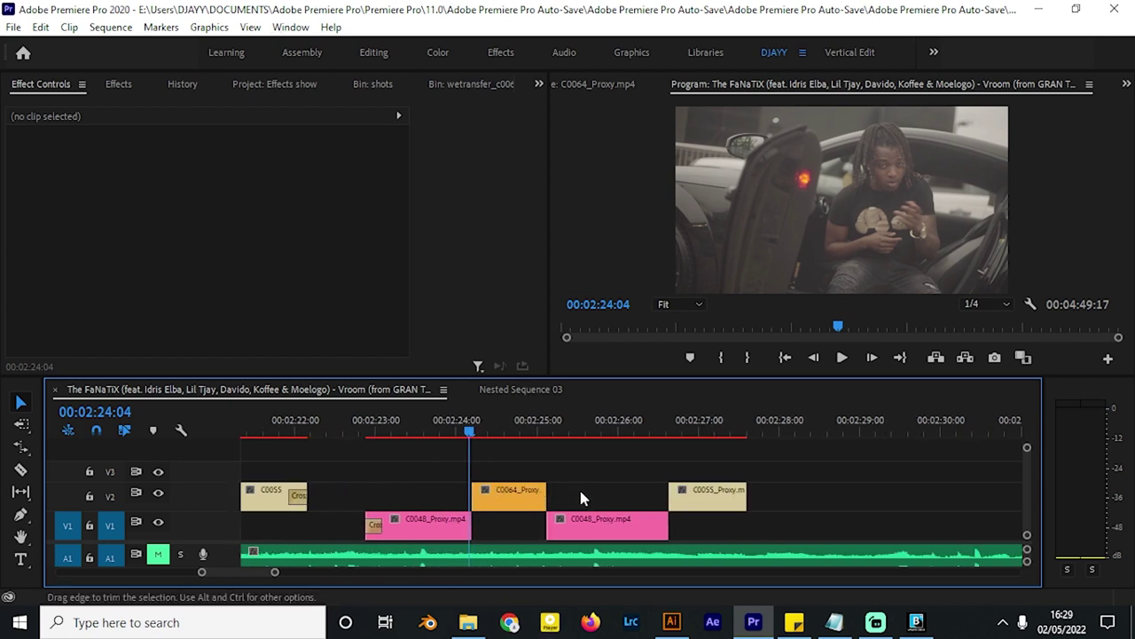
{"action": "left_click_drag", "start_coordinate": [439, 470], "coordinate": [804, 523]}
{"action": "left_click", "coordinate": [886, 496]}
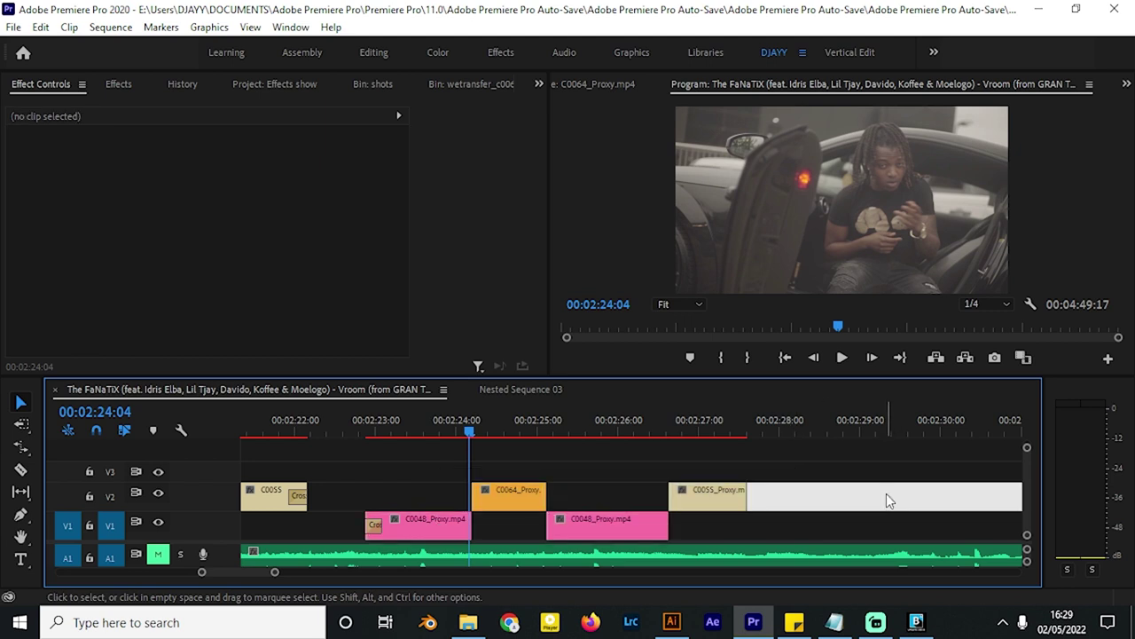
{"action": "scroll", "coordinate": [431, 469], "scroll_direction": "down", "scroll_amount": 2}
{"action": "key", "text": "="}
{"action": "left_click", "coordinate": [567, 479]}
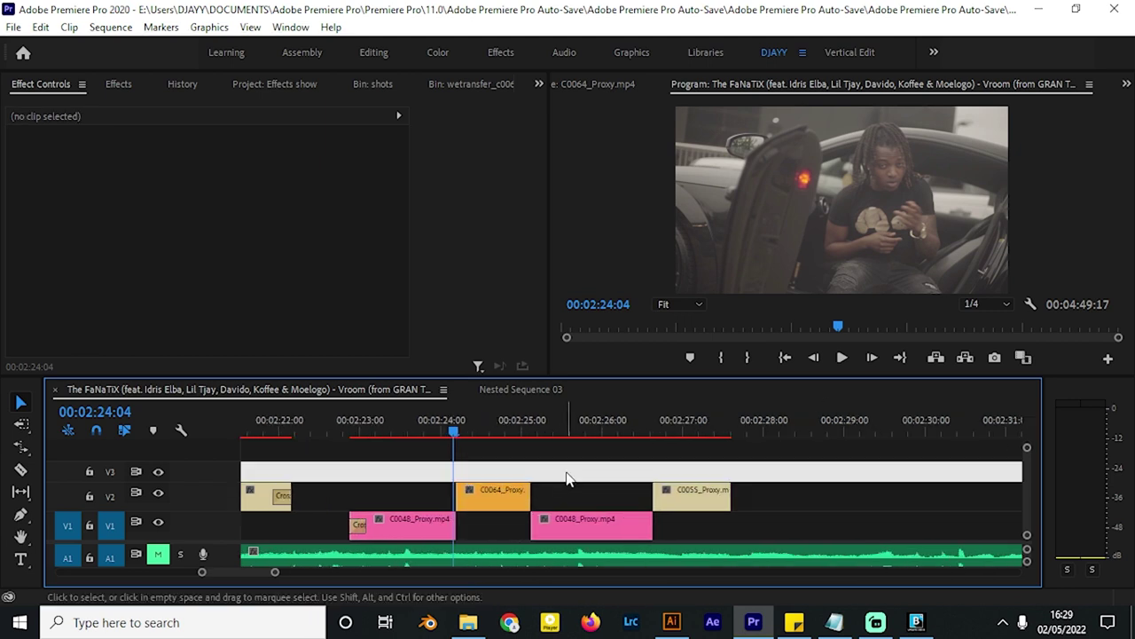
{"action": "key", "text": "="}
{"action": "scroll", "coordinate": [476, 498], "scroll_direction": "down", "scroll_amount": 1}
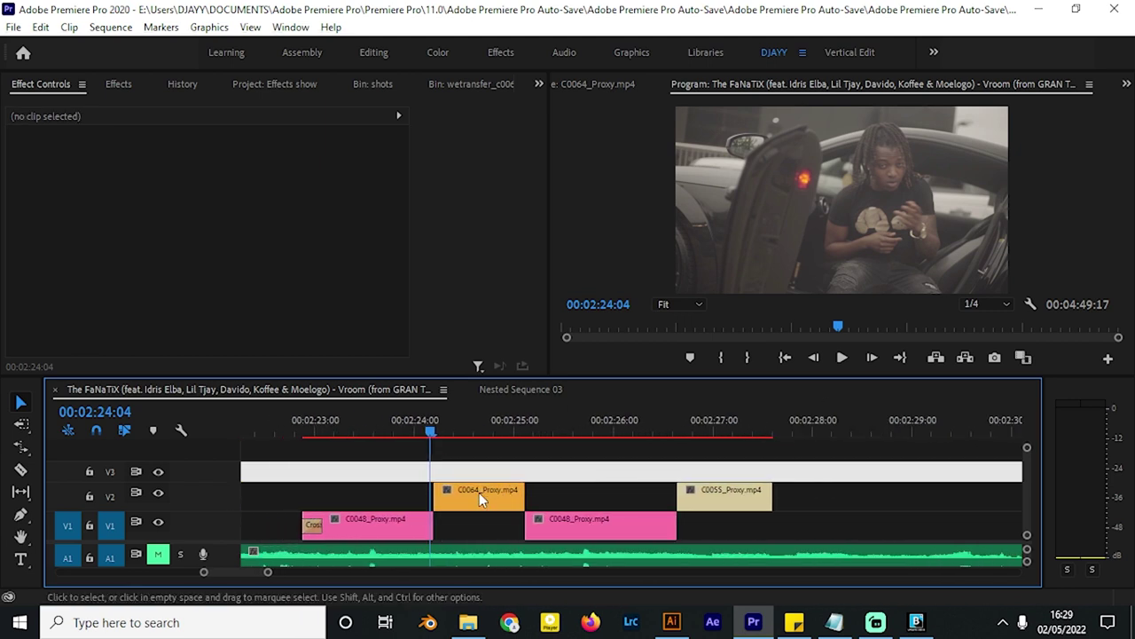
{"action": "scroll", "coordinate": [436, 491], "scroll_direction": "up", "scroll_amount": 2}
Step: Split the C0064 clip on V2 at 00:02:24:15, ten frames after its start at the 00:02:24:05 cut
{"action": "left_click", "coordinate": [432, 434]}
{"action": "key", "text": "minus"}
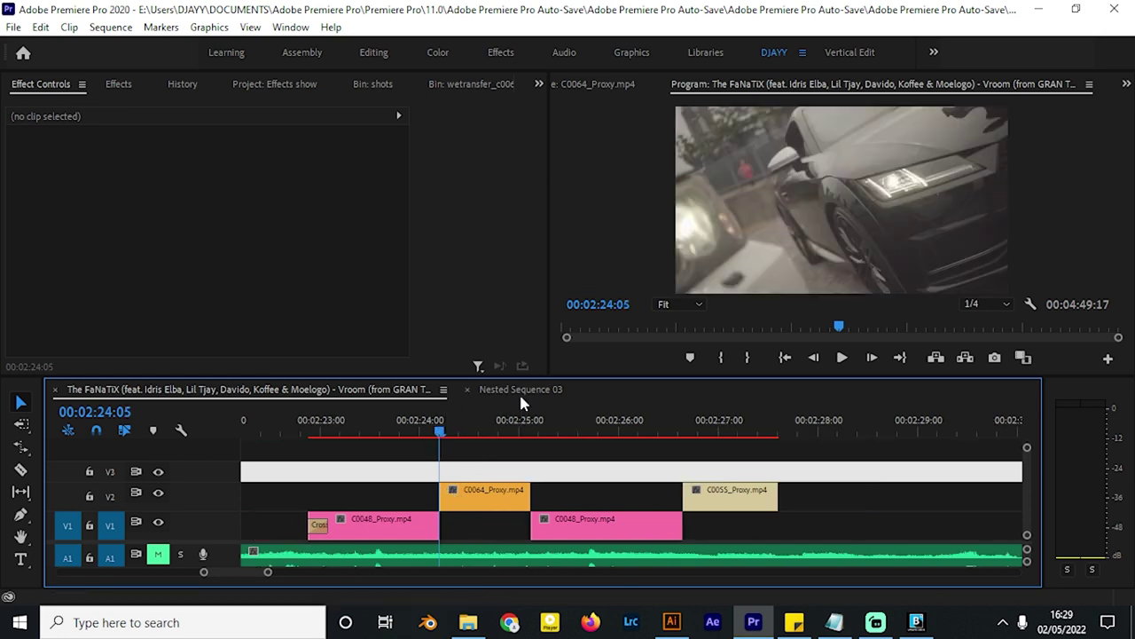
{"action": "key", "text": "Right"}
{"action": "key", "text": "Right"}
{"action": "key", "text": "Right"}
{"action": "key", "text": "Right"}
{"action": "key", "text": "Right"}
{"action": "key", "text": "Right"}
{"action": "key", "text": "Right"}
{"action": "key", "text": "Right"}
{"action": "key", "text": "Right"}
{"action": "key", "text": "Right"}
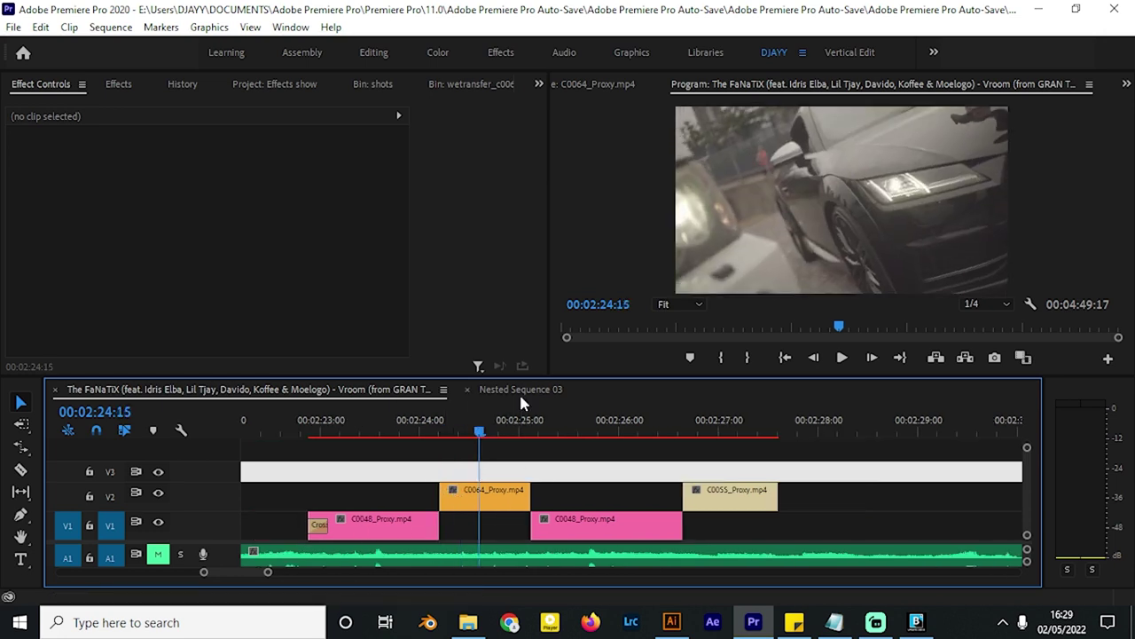
{"action": "key", "text": "c"}
{"action": "left_click", "coordinate": [480, 493]}
Step: Split the C0048 clip on V1 at 00:02:23:20, ten frames before the 00:02:24:05 cut
{"action": "left_click", "coordinate": [442, 426]}
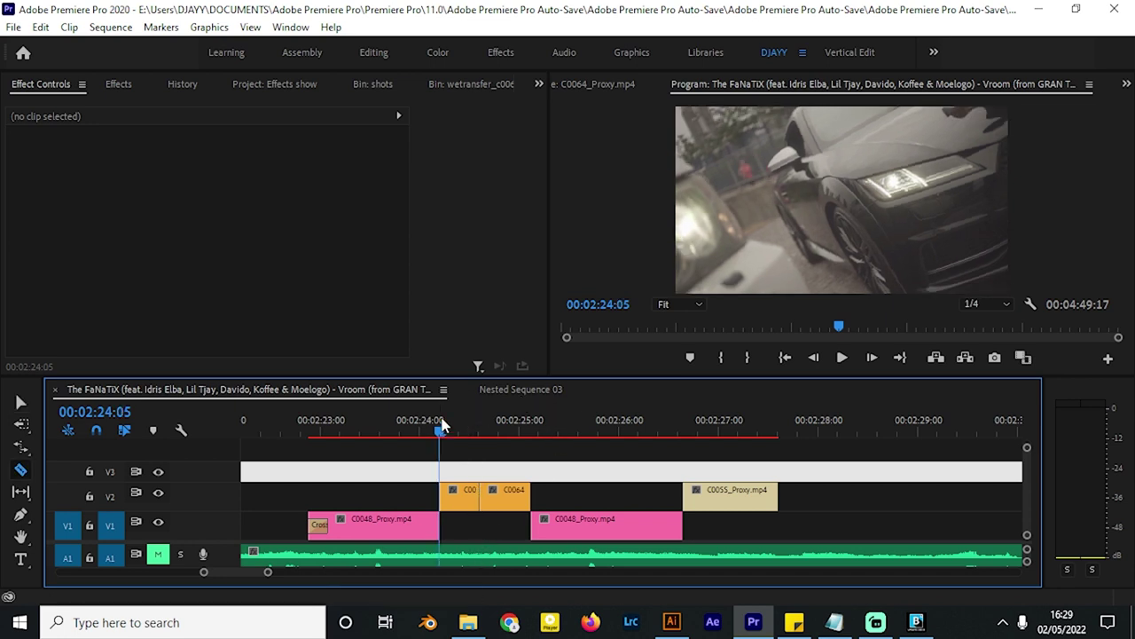
{"action": "key", "text": "shift+Left"}
{"action": "key", "text": "shift+Left"}
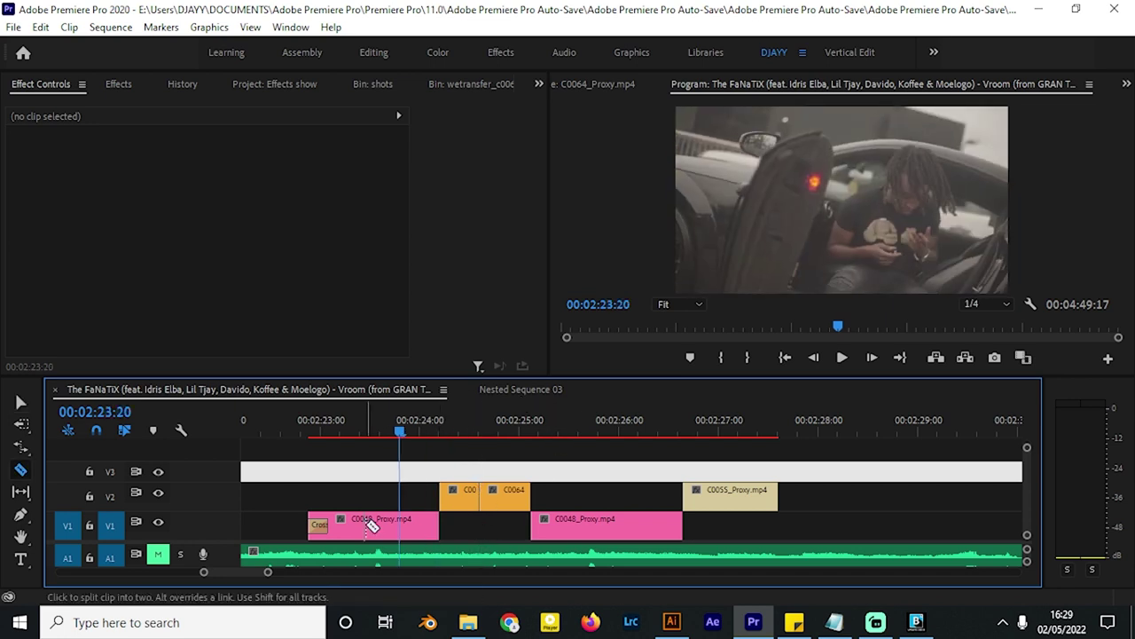
{"action": "left_click", "coordinate": [400, 521]}
Step: Nest the two short C0048 and C0064 segments on either side of the 00:02:24:05 cut, keeping the default name
{"action": "key", "text": "v"}
{"action": "left_click_drag", "start_coordinate": [417, 492], "coordinate": [453, 518]}
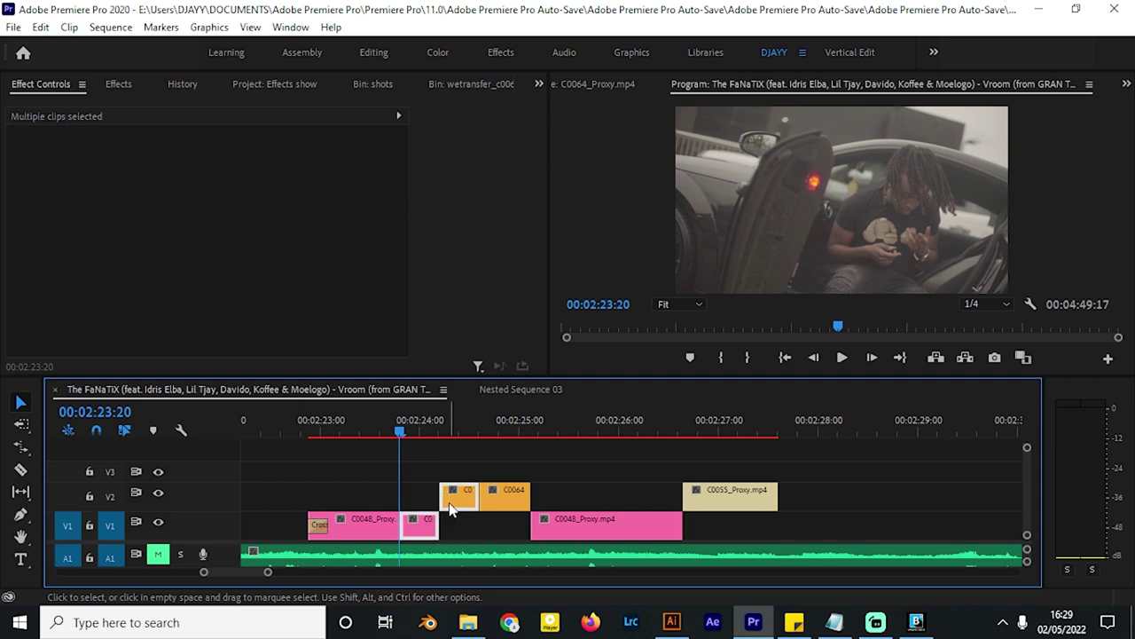
{"action": "right_click", "coordinate": [450, 507]}
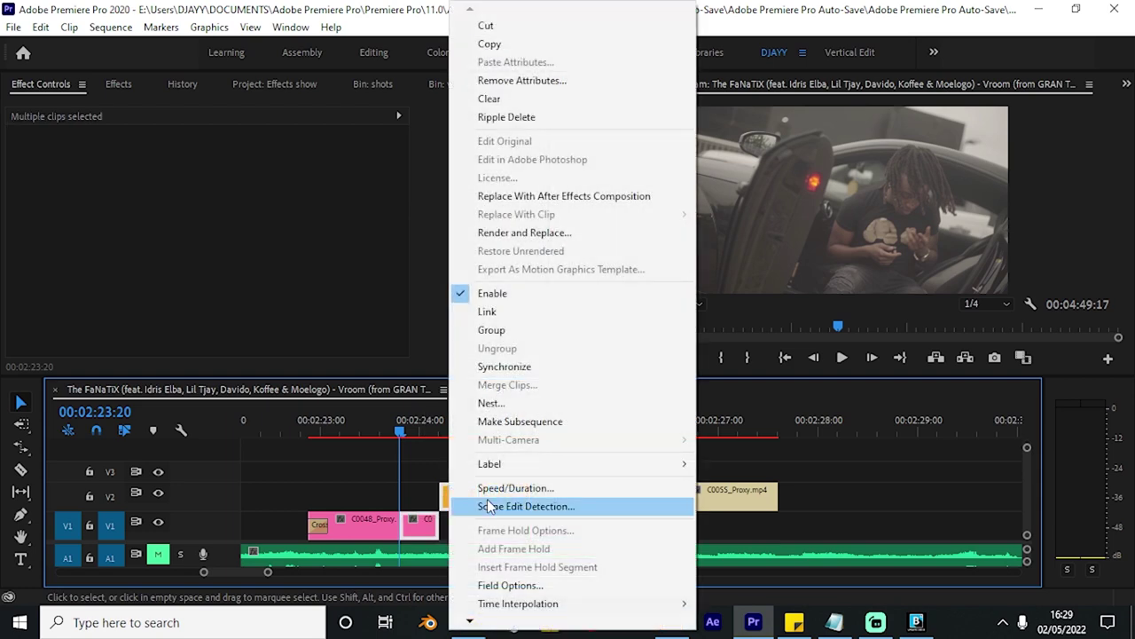
{"action": "left_click", "coordinate": [528, 403]}
{"action": "key", "text": "Return"}
Step: Find the Transform video effect and apply it to the new nested sequence on V1
{"action": "key", "text": "shift+7"}
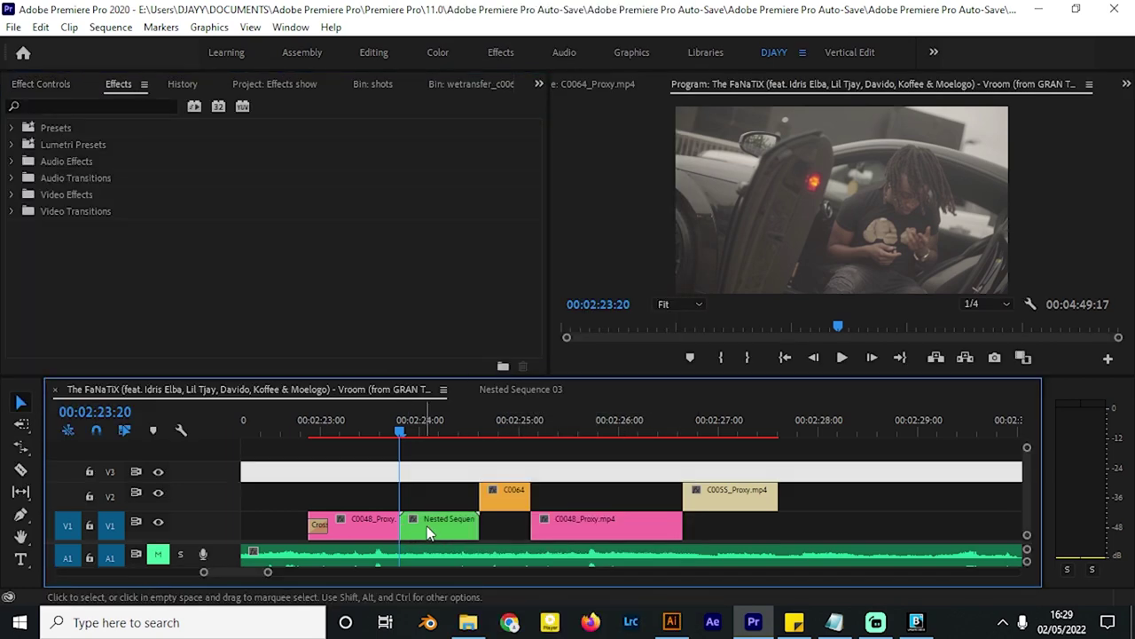
{"action": "left_click", "coordinate": [429, 532]}
{"action": "left_click", "coordinate": [419, 427]}
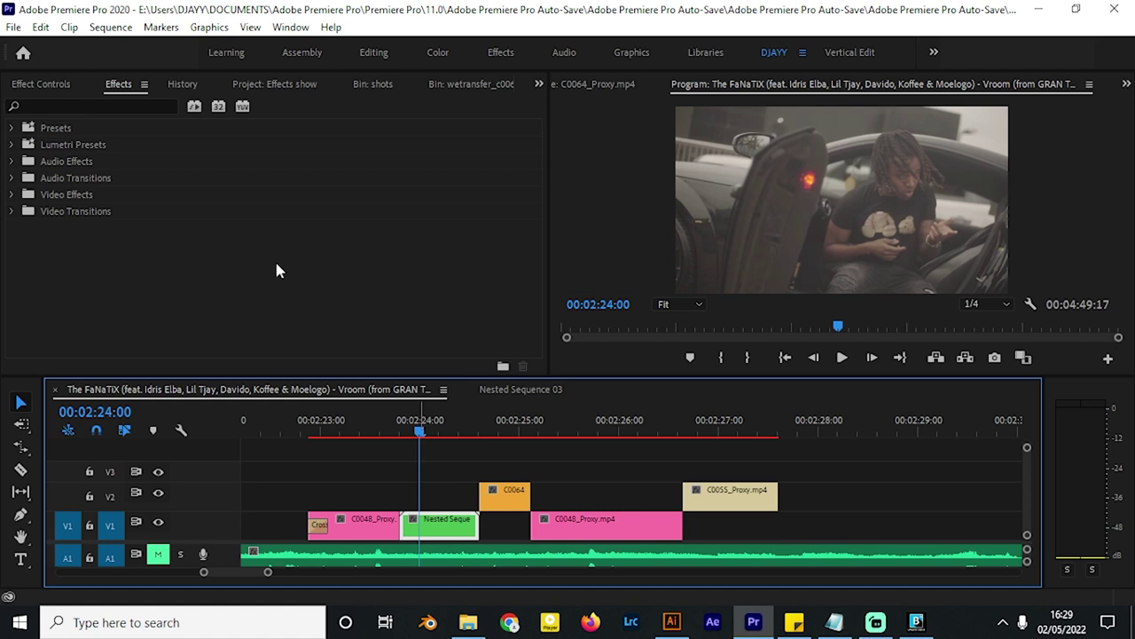
{"action": "left_click", "coordinate": [63, 105]}
{"action": "type", "text": "transf"}
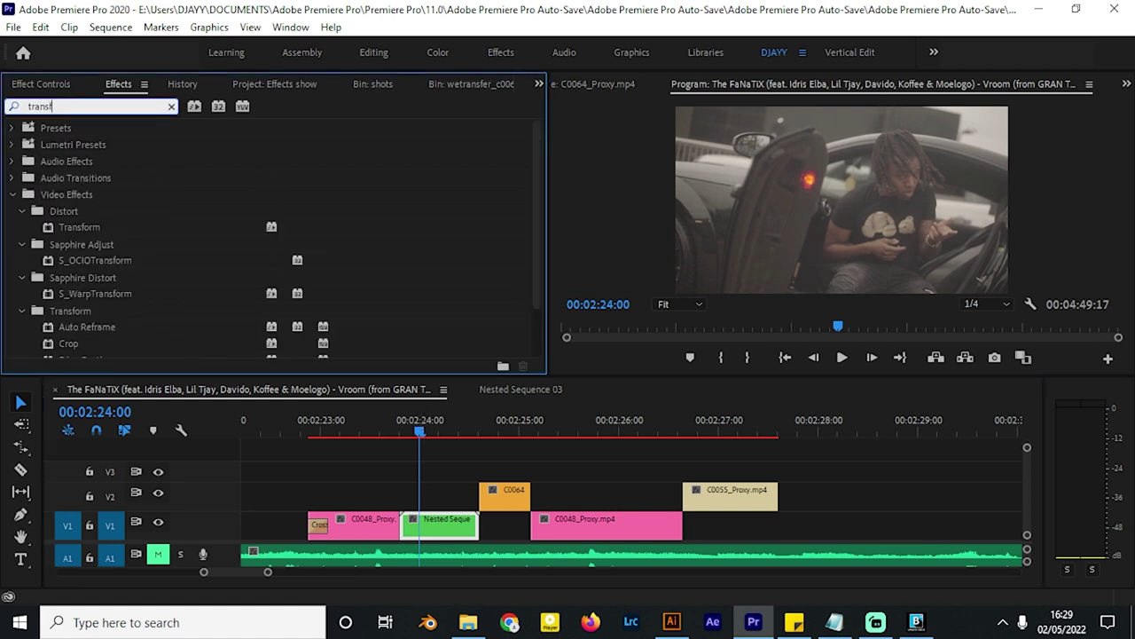
{"action": "left_click", "coordinate": [69, 229]}
{"action": "left_click_drag", "start_coordinate": [369, 386], "coordinate": [435, 519]}
Step: Keyframe the Transform effect's Scale at 100 at the start of the nested sequence
{"action": "key", "text": "Left"}
{"action": "key", "text": "shift+5"}
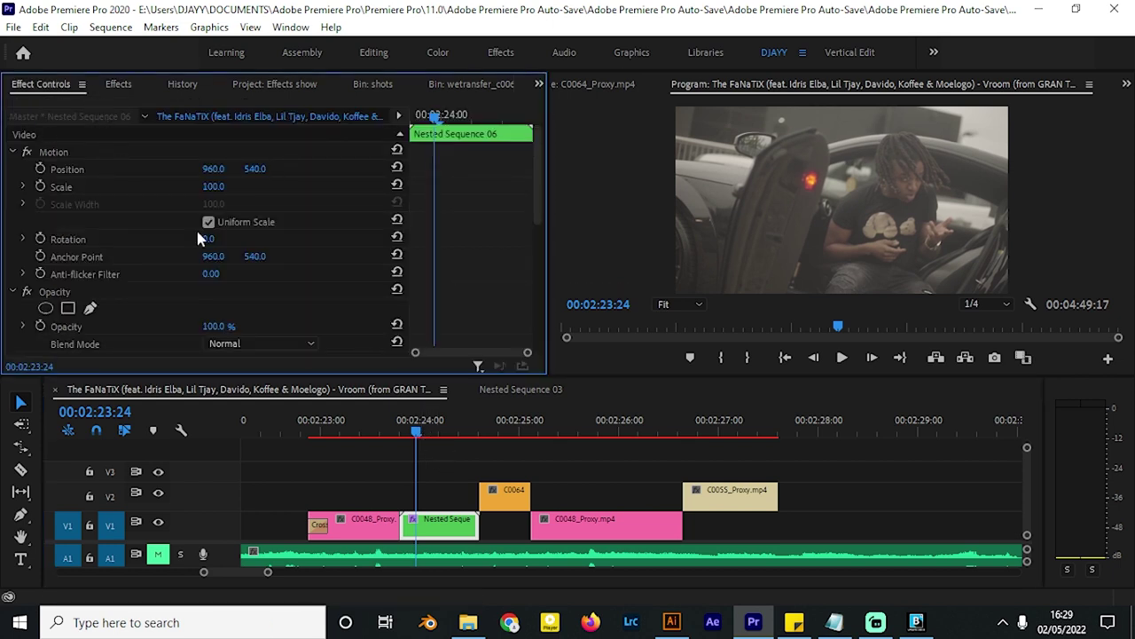
{"action": "scroll", "coordinate": [426, 295], "scroll_direction": "down", "scroll_amount": 5}
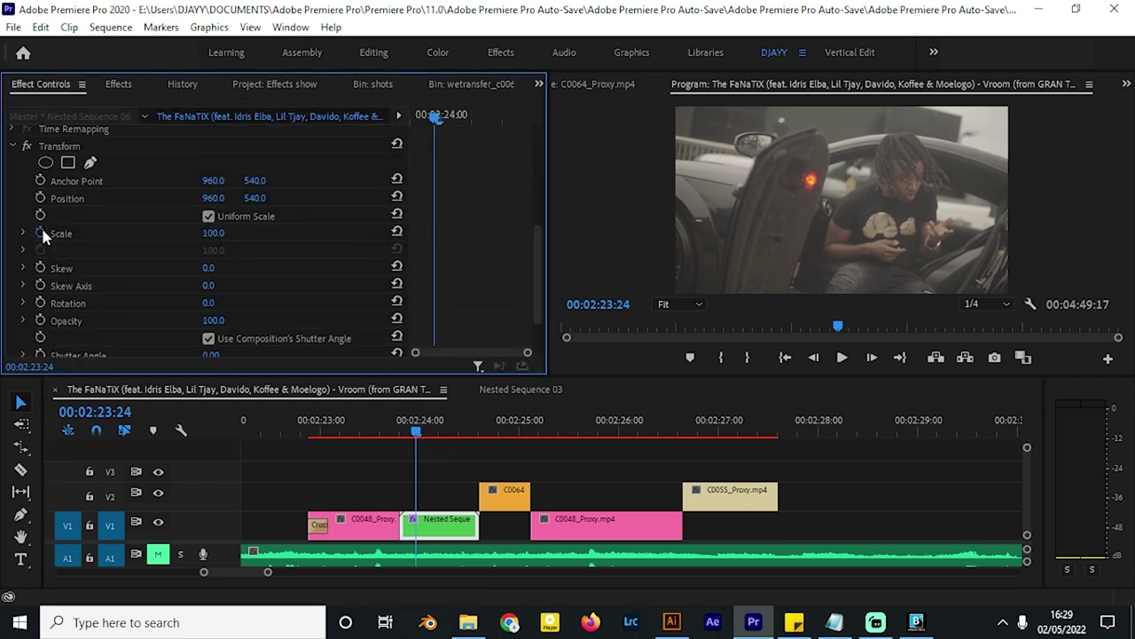
{"action": "left_click", "coordinate": [40, 232]}
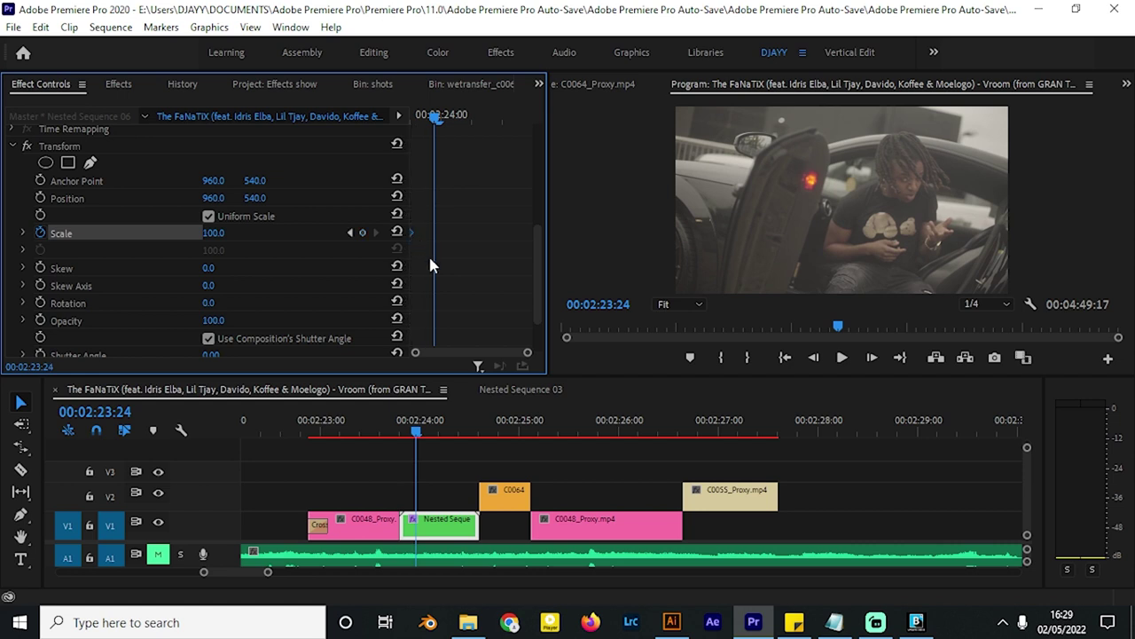
Step: Keyframe the Transform effect's Scale at 329 on the cut inside the nest, at 00:02:24:05
{"action": "left_click", "coordinate": [400, 424]}
{"action": "key", "text": "shift+Right"}
{"action": "key", "text": "shift+Right"}
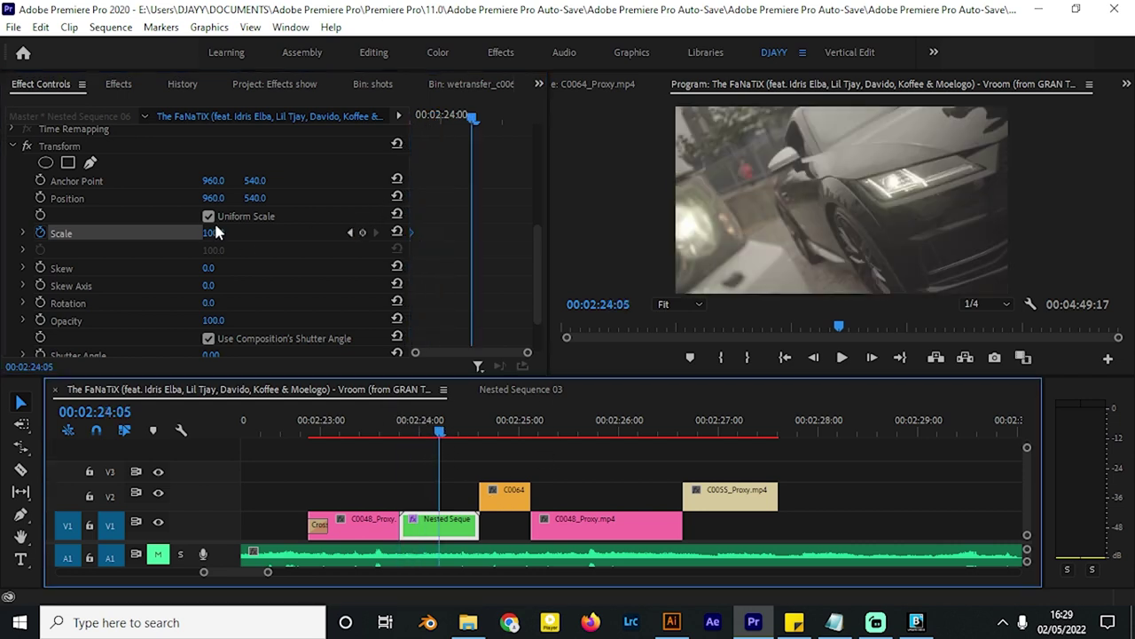
{"action": "left_click_drag", "start_coordinate": [216, 232], "coordinate": [332, 232]}
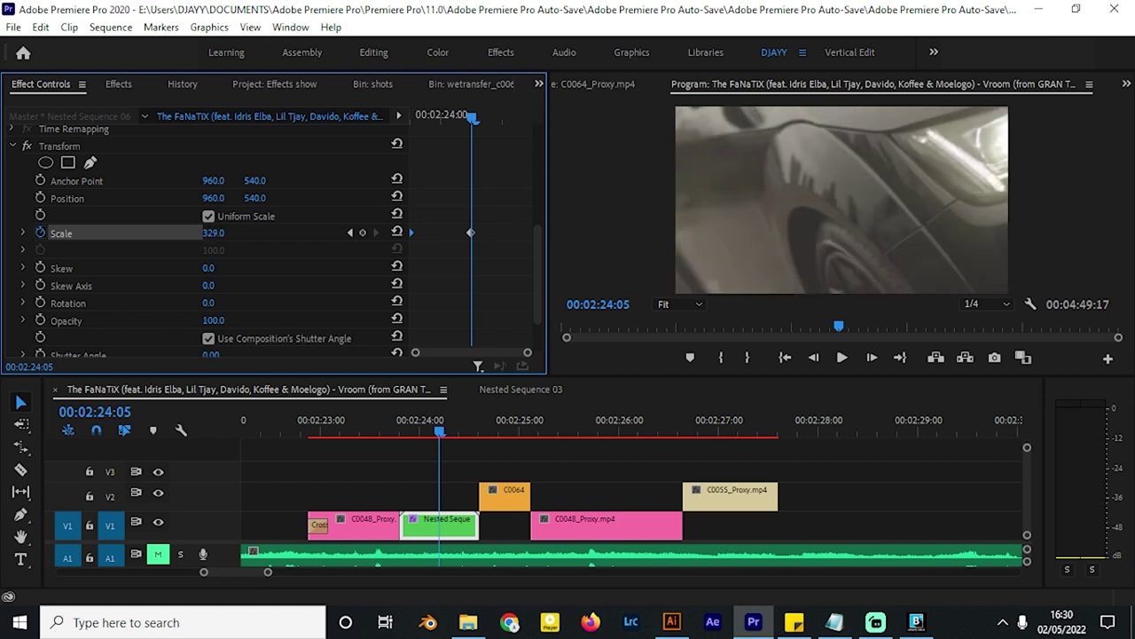
Step: Add a Transform Scale keyframe of 100 at the end of the nested sequence
{"action": "left_click_drag", "start_coordinate": [434, 428], "coordinate": [467, 428]}
{"action": "left_click", "coordinate": [398, 234]}
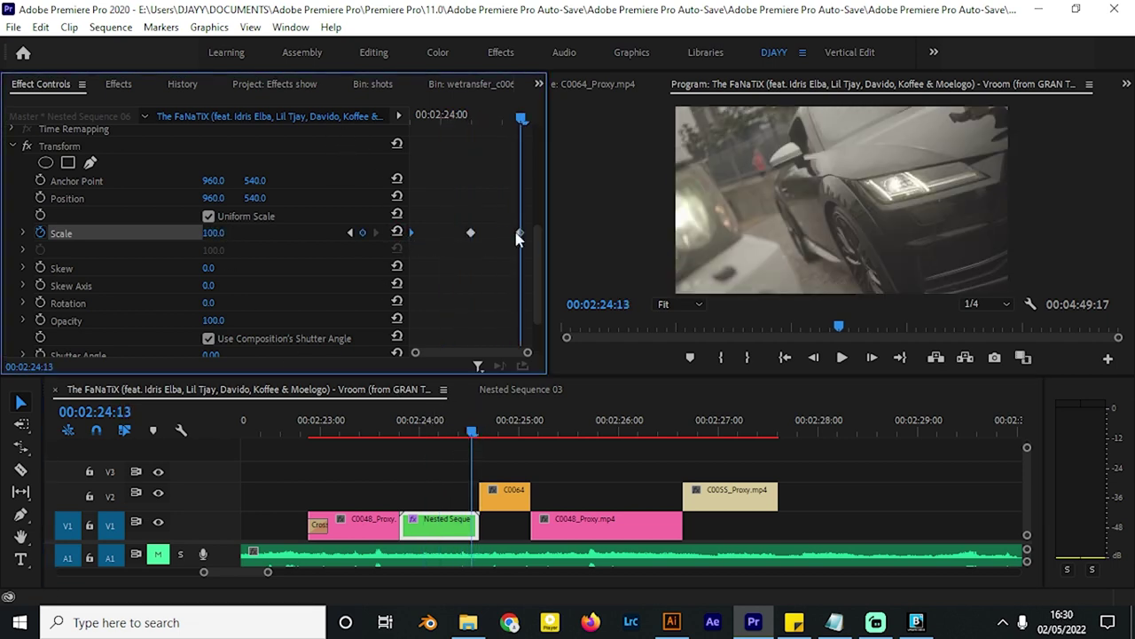
{"action": "left_click_drag", "start_coordinate": [520, 233], "coordinate": [530, 233]}
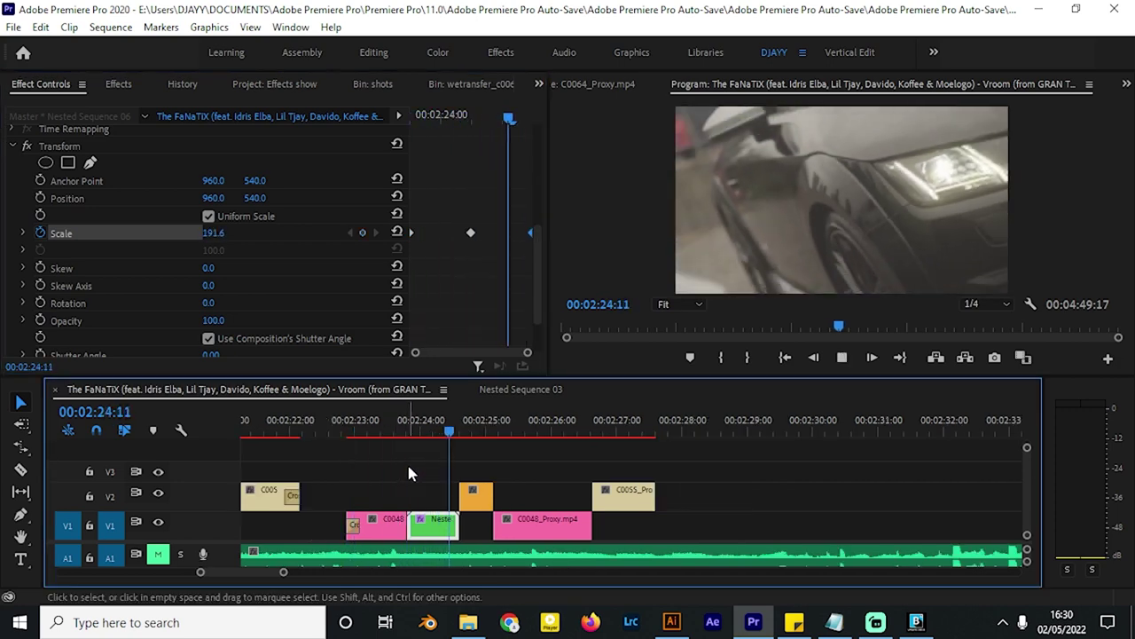
Step: Play and scrub through the nested sequence to review the zoom transition
{"action": "key", "text": "space"}
{"action": "scroll", "coordinate": [456, 504], "scroll_direction": "up", "scroll_amount": 1}
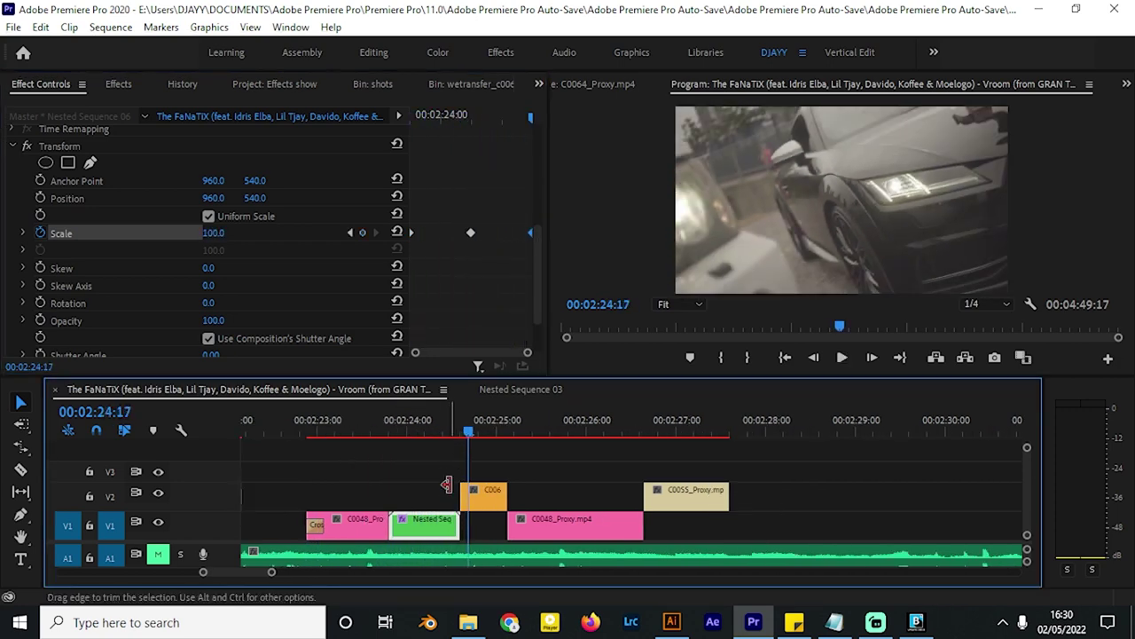
{"action": "scroll", "coordinate": [442, 460], "scroll_direction": "up", "scroll_amount": 1}
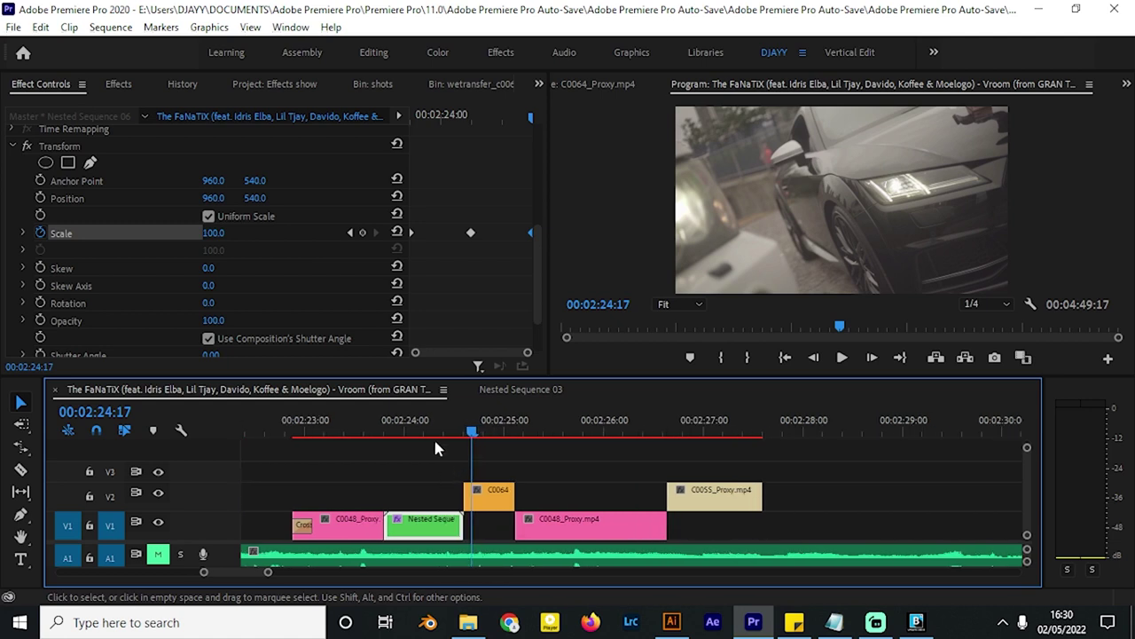
{"action": "left_click", "coordinate": [377, 432]}
{"action": "left_click_drag", "start_coordinate": [377, 432], "coordinate": [397, 434]}
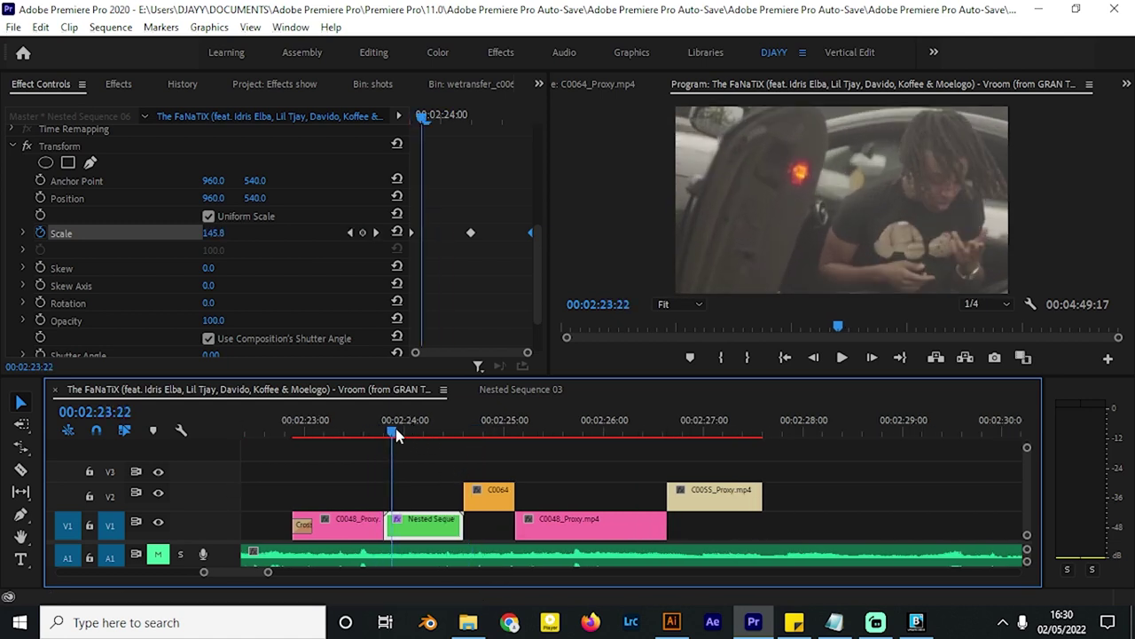
Step: Turn off Use Composition's Shutter Angle in the Transform effect and set the Shutter Angle to 180
{"action": "scroll", "coordinate": [473, 287], "scroll_direction": "down", "scroll_amount": 2}
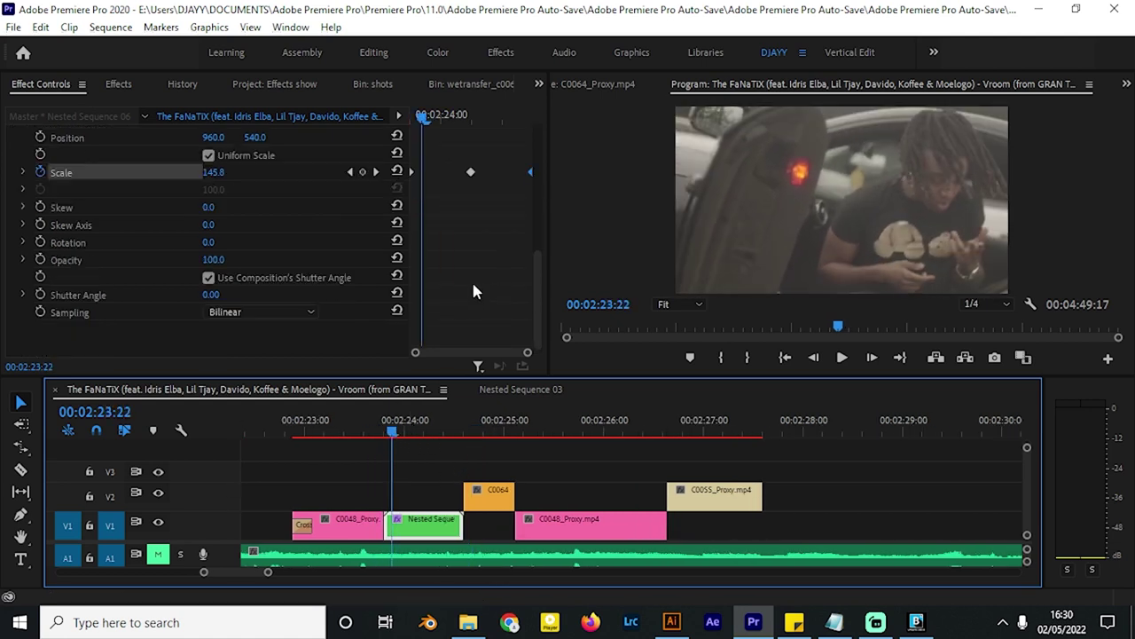
{"action": "left_click", "coordinate": [208, 279]}
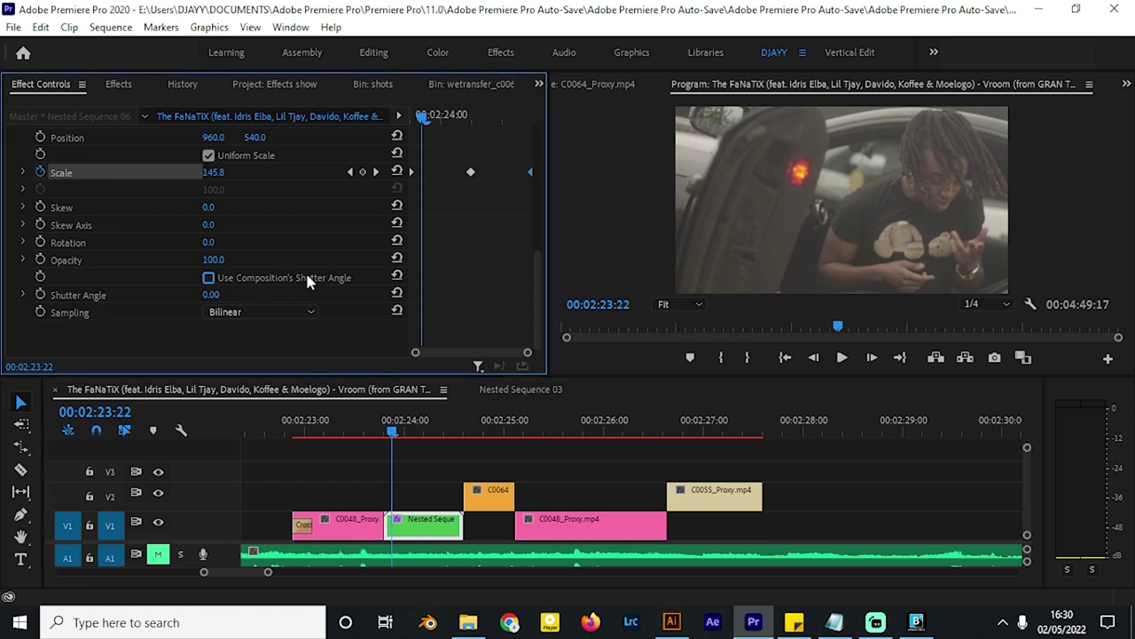
{"action": "left_click", "coordinate": [296, 276]}
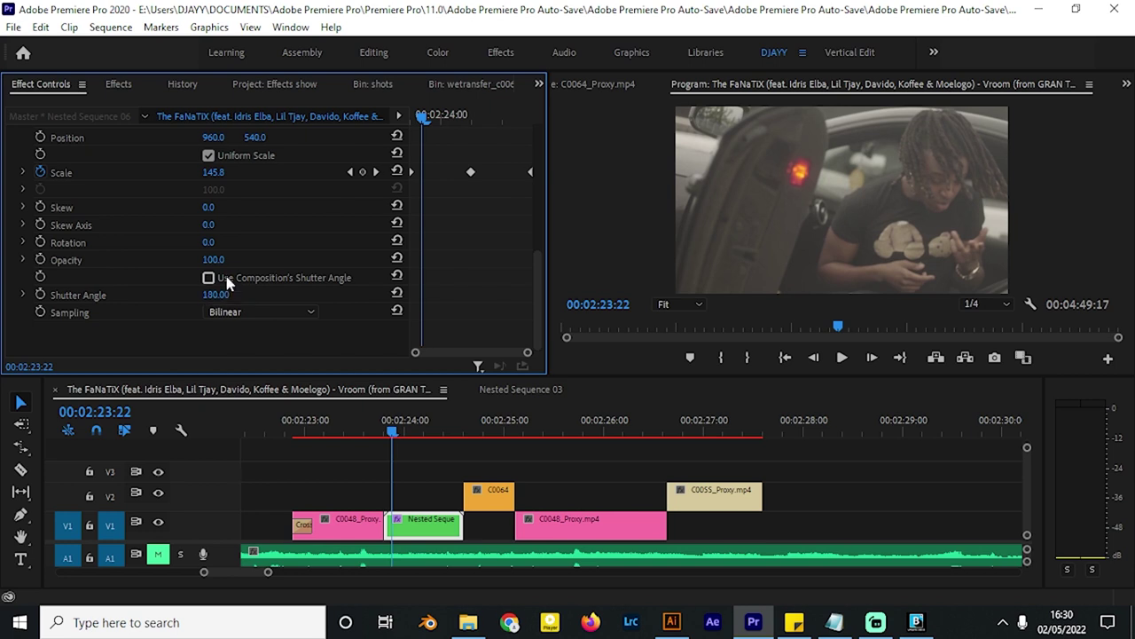
Step: Play the timeline from 00:02:23:18 to review the motion-blurred zoom on the nested sequence
{"action": "left_click", "coordinate": [376, 419]}
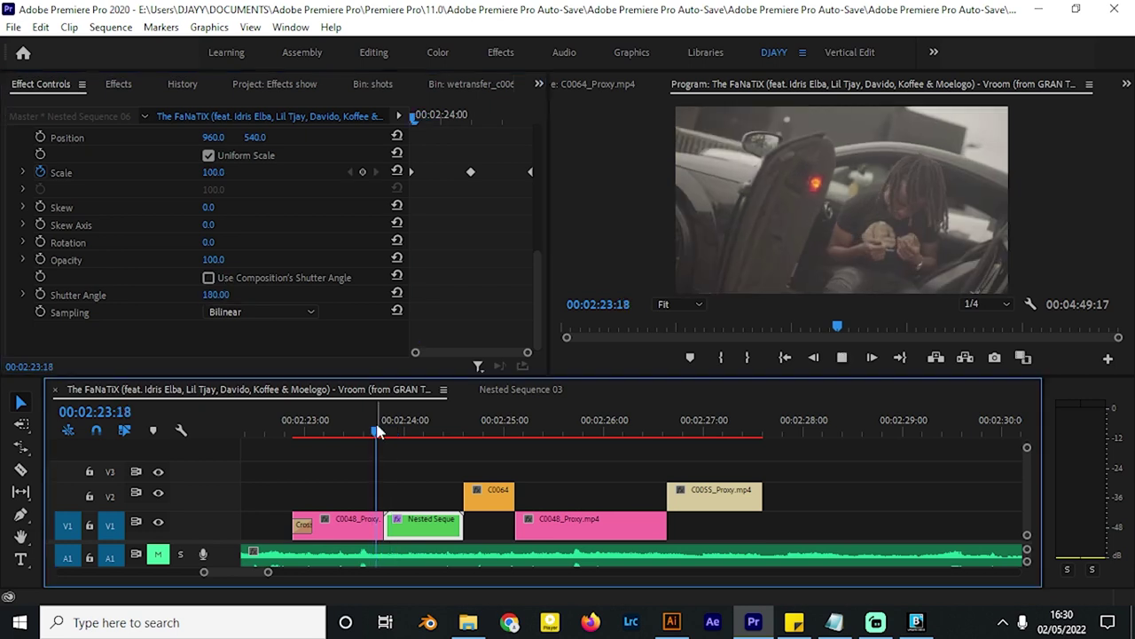
{"action": "key", "text": "space"}
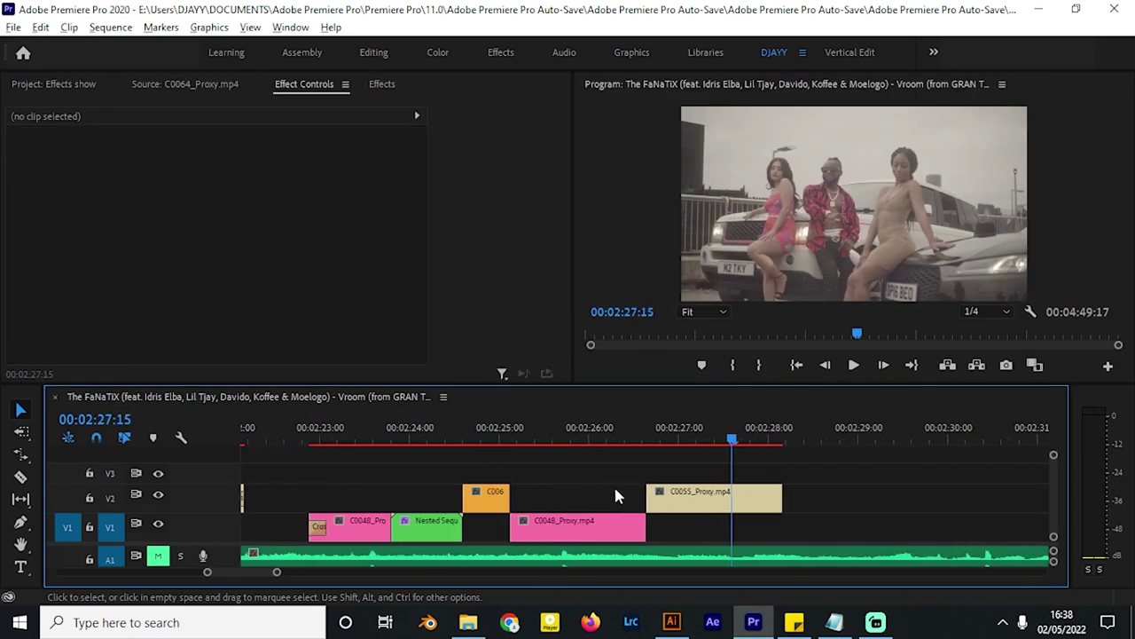
Step: Split the C0048_Proxy.mp4 clip on V1 at 00:02:26:06, shortly before the cut to C0055_Proxy.mp4
{"action": "left_click", "coordinate": [586, 436]}
{"action": "scroll", "coordinate": [633, 515], "scroll_direction": "down", "scroll_amount": 2}
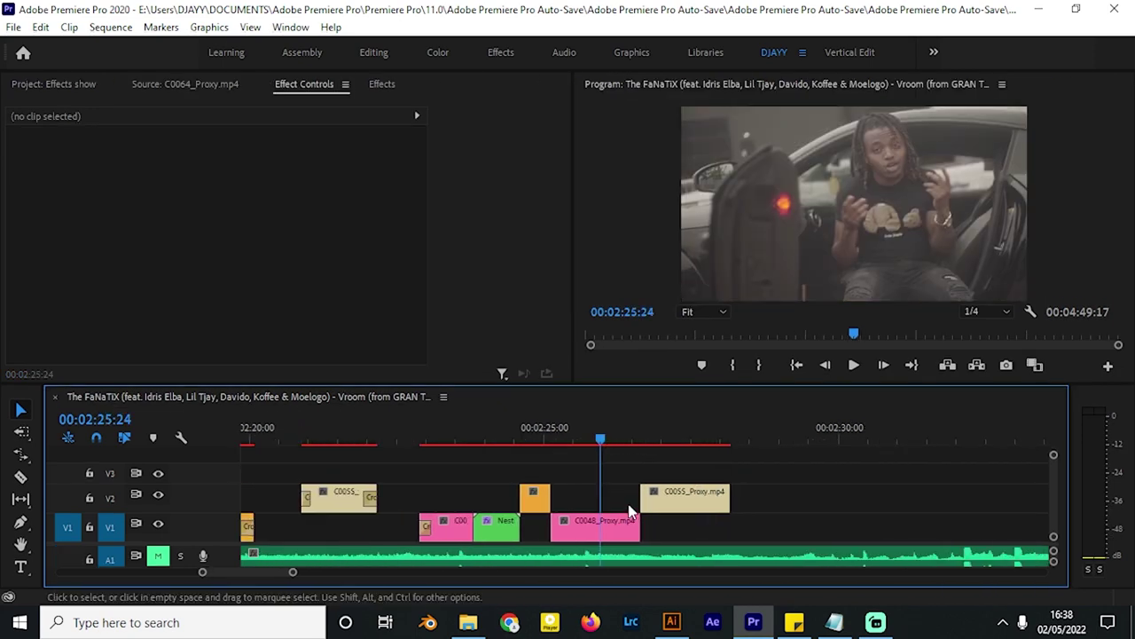
{"action": "scroll", "coordinate": [600, 493], "scroll_direction": "up", "scroll_amount": 2}
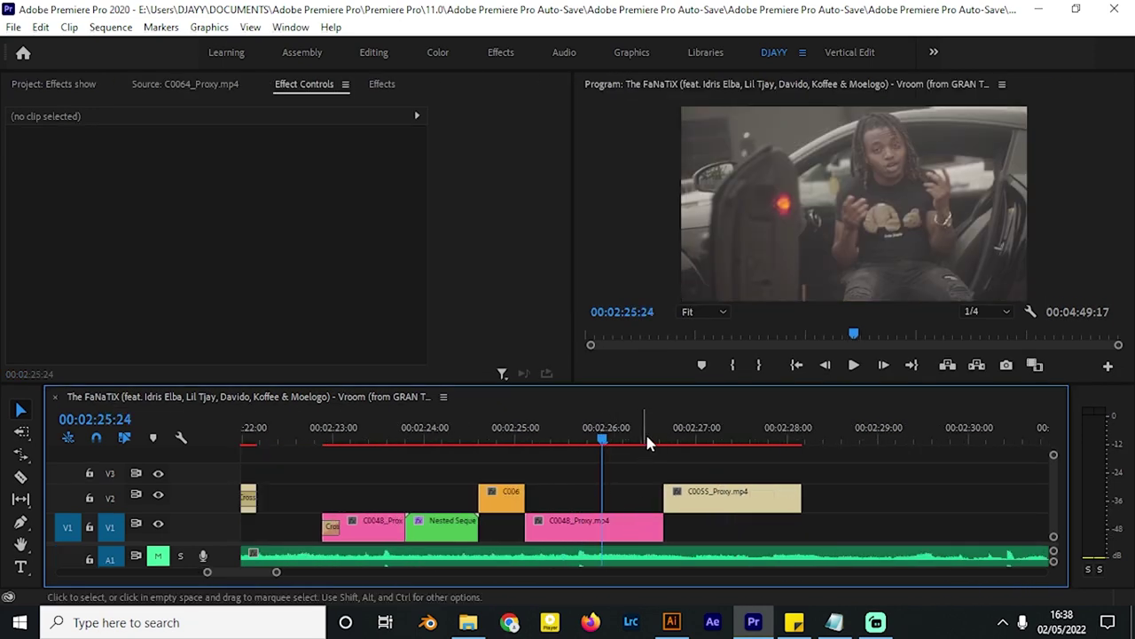
{"action": "left_click_drag", "start_coordinate": [647, 438], "coordinate": [661, 435]}
{"action": "key", "text": "shift+Left"}
{"action": "key", "text": "shift+Left"}
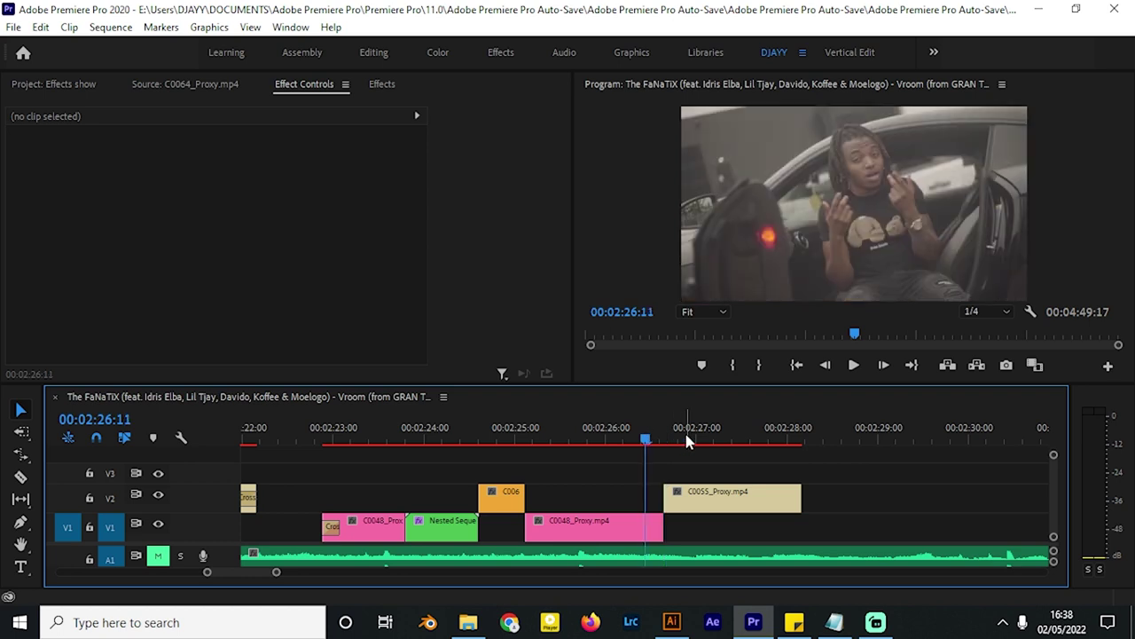
{"action": "key", "text": "c"}
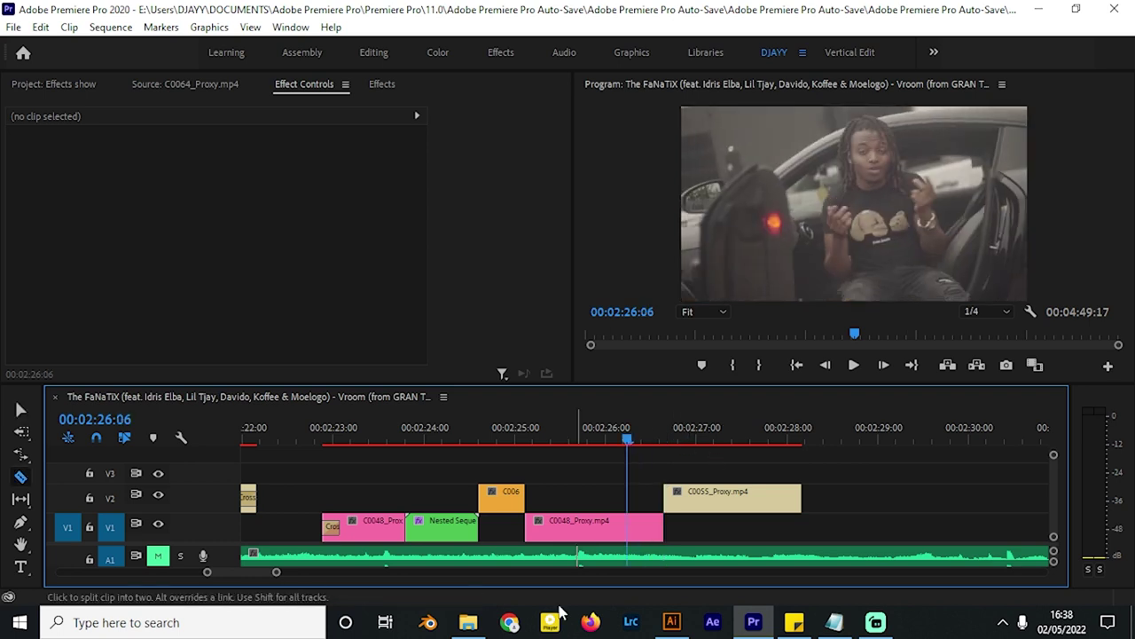
{"action": "left_click", "coordinate": [627, 527]}
Step: Split the C0055_Proxy.mp4 clip on V2 at 00:02:27:01, shortly after the cut
{"action": "left_click", "coordinate": [666, 435]}
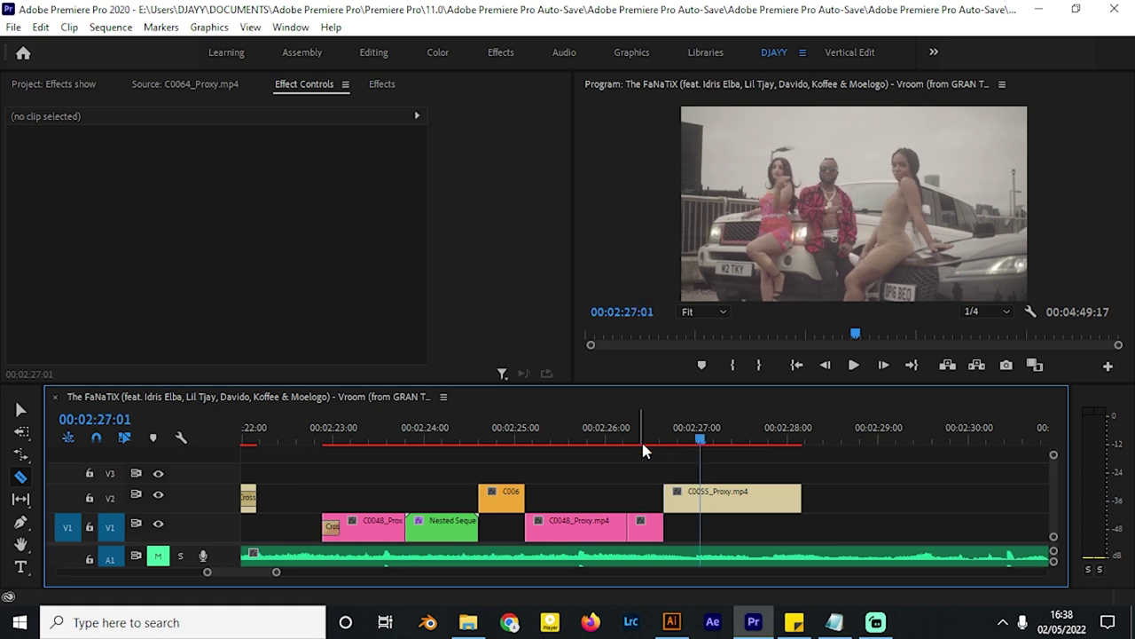
{"action": "left_click", "coordinate": [703, 500]}
{"action": "key", "text": "v"}
Step: Nest the two short clip pieces on either side of the cut into one sequence, keeping the suggested name
{"action": "left_click", "coordinate": [645, 527]}
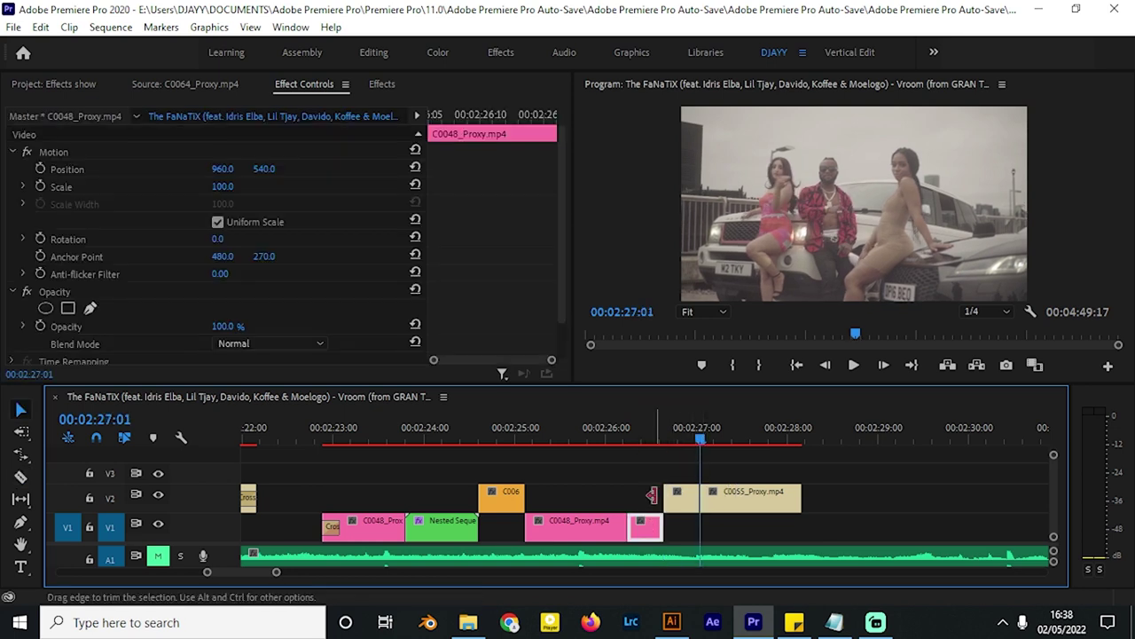
{"action": "left_click", "coordinate": [681, 498], "text": "shift"}
{"action": "right_click", "coordinate": [644, 527]}
{"action": "left_click", "coordinate": [723, 403]}
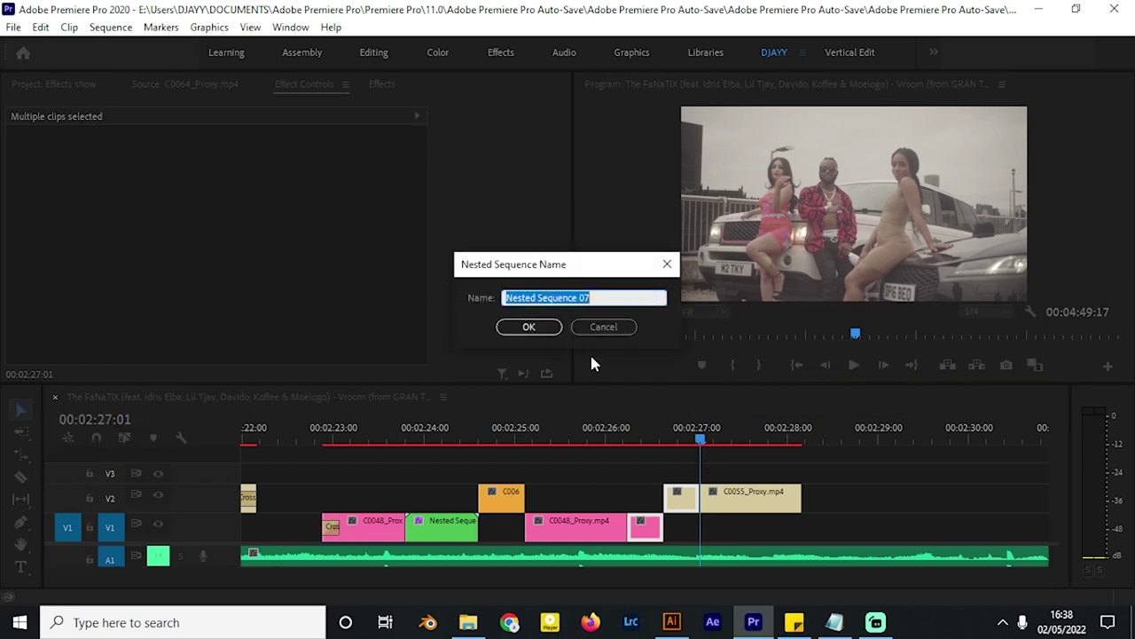
{"action": "left_click", "coordinate": [524, 323]}
Step: Apply the Transform effect to the new nested sequence between C0048_Proxy.mp4 and C0055_Proxy.mp4
{"action": "left_click", "coordinate": [652, 435]}
{"action": "left_click", "coordinate": [532, 343]}
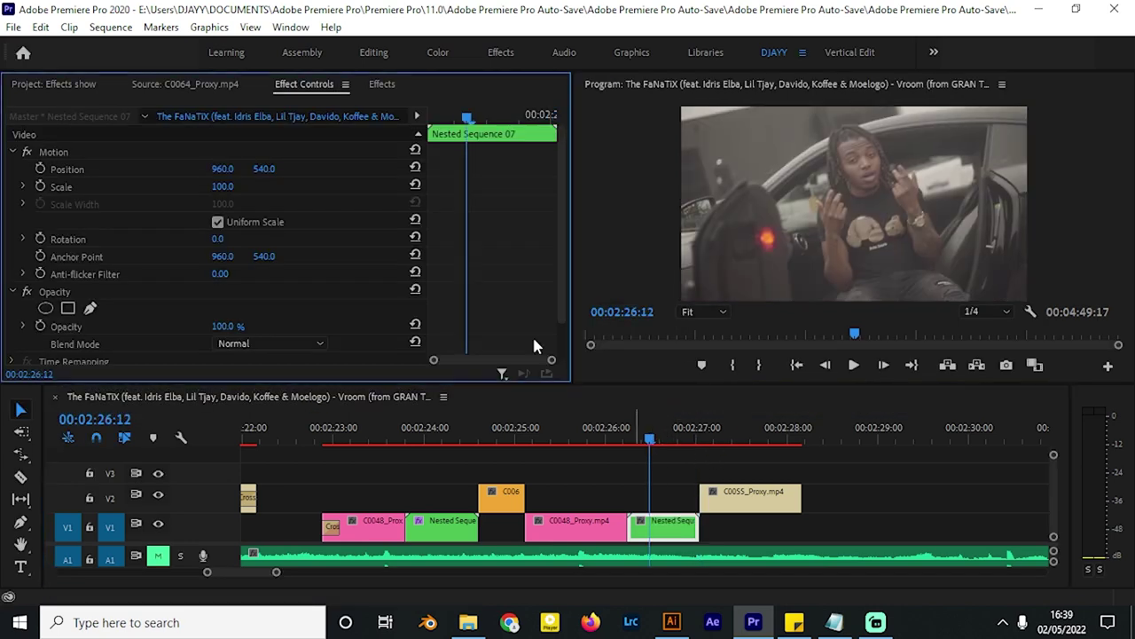
{"action": "key", "text": "shift+7"}
{"action": "left_click_drag", "start_coordinate": [561, 368], "coordinate": [664, 527]}
{"action": "key", "text": "shift+5"}
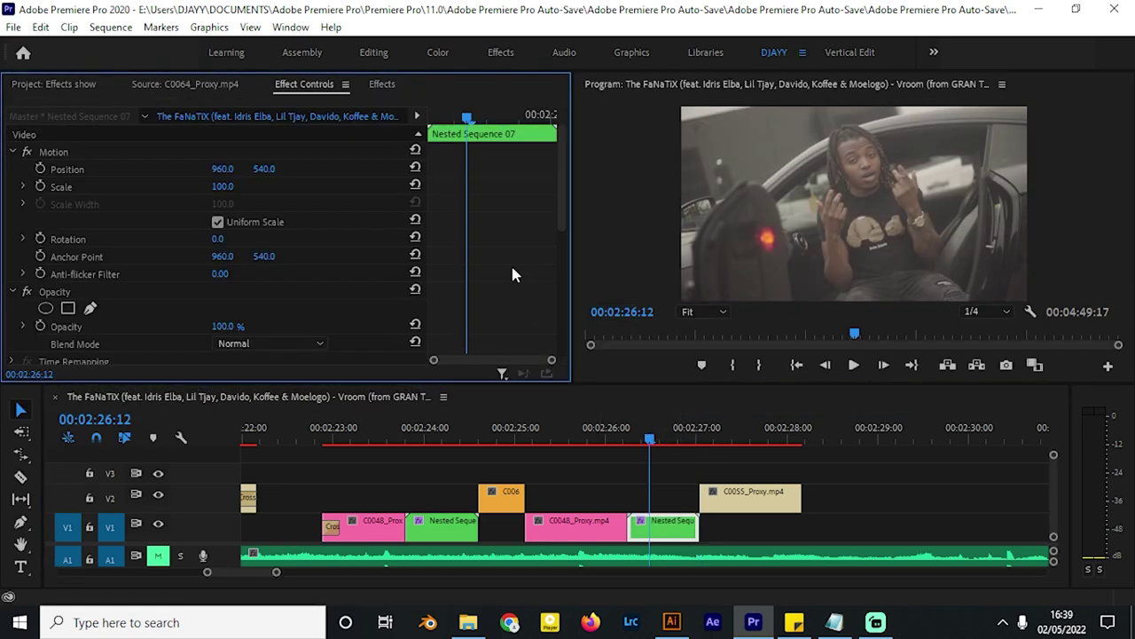
Step: Enable keyframing for the Transform effect's Scale at 100 and place the keyframe at the start of the nested sequence
{"action": "scroll", "coordinate": [509, 262], "scroll_direction": "down", "scroll_amount": 4}
{"action": "left_click", "coordinate": [40, 233]}
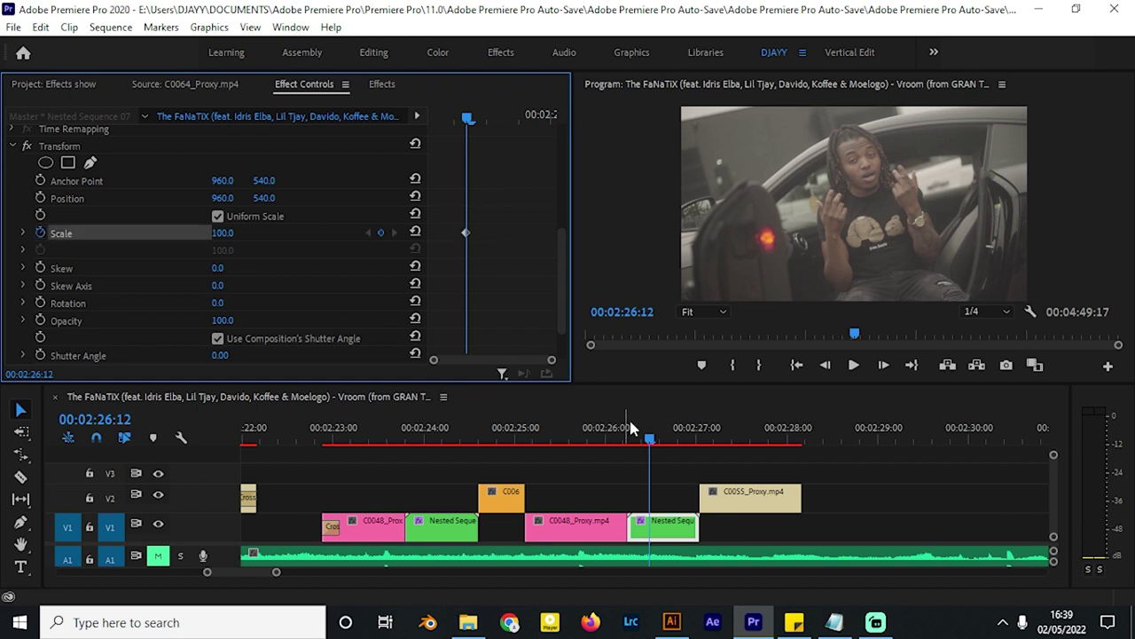
{"action": "left_click_drag", "start_coordinate": [465, 232], "coordinate": [410, 232]}
Step: Keyframe an increased Transform Scale at 00:02:26:16, on the cut inside the new nested sequence
{"action": "left_click", "coordinate": [664, 436]}
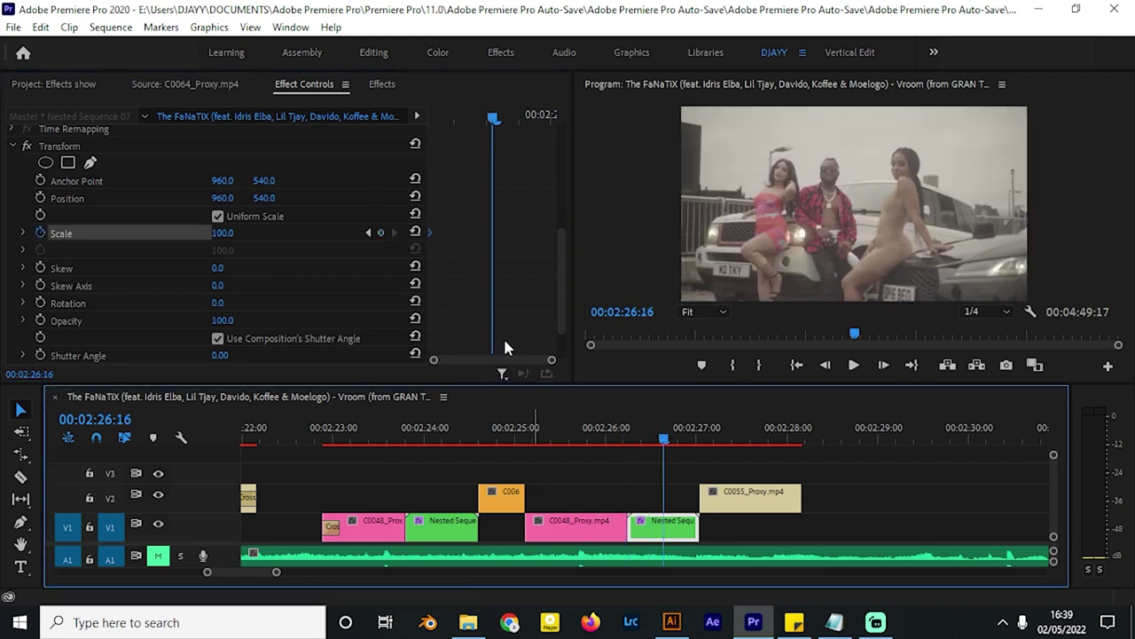
{"action": "left_click_drag", "start_coordinate": [219, 241], "coordinate": [235, 232]}
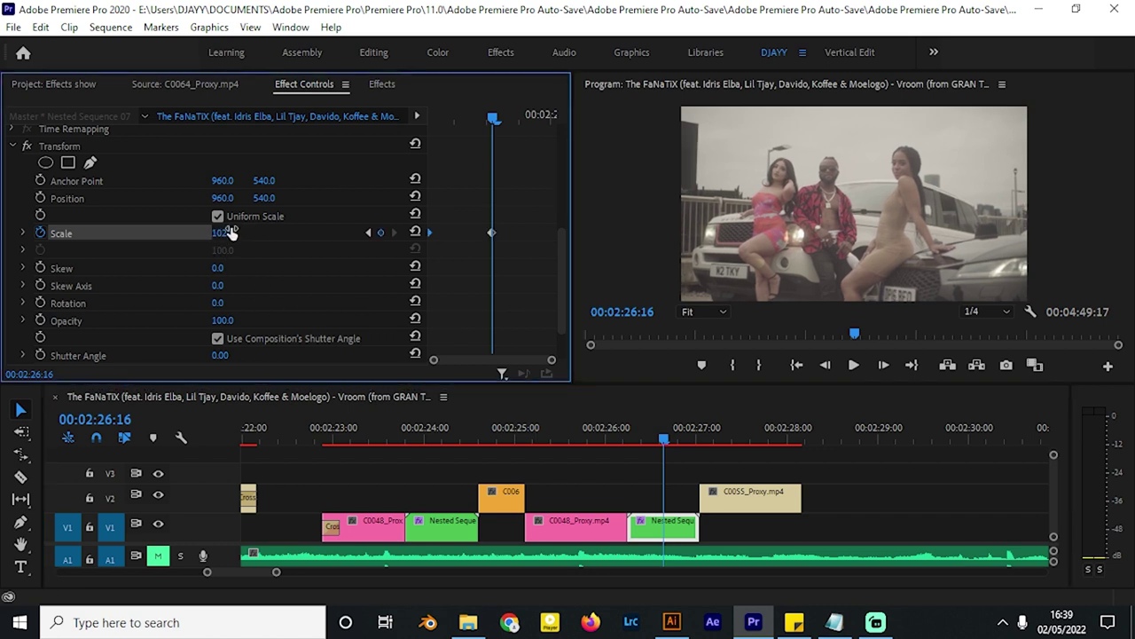
Step: Set the nested clip's Transform Scale keyframe at 00:02:26:16 to 400, reset Scale to 100 at 00:02:26:19, and preview the zoom
{"action": "left_click", "coordinate": [217, 231]}
{"action": "type", "text": "400"}
{"action": "key", "text": "Return"}
{"action": "left_click", "coordinate": [674, 441]}
{"action": "left_click", "coordinate": [414, 230]}
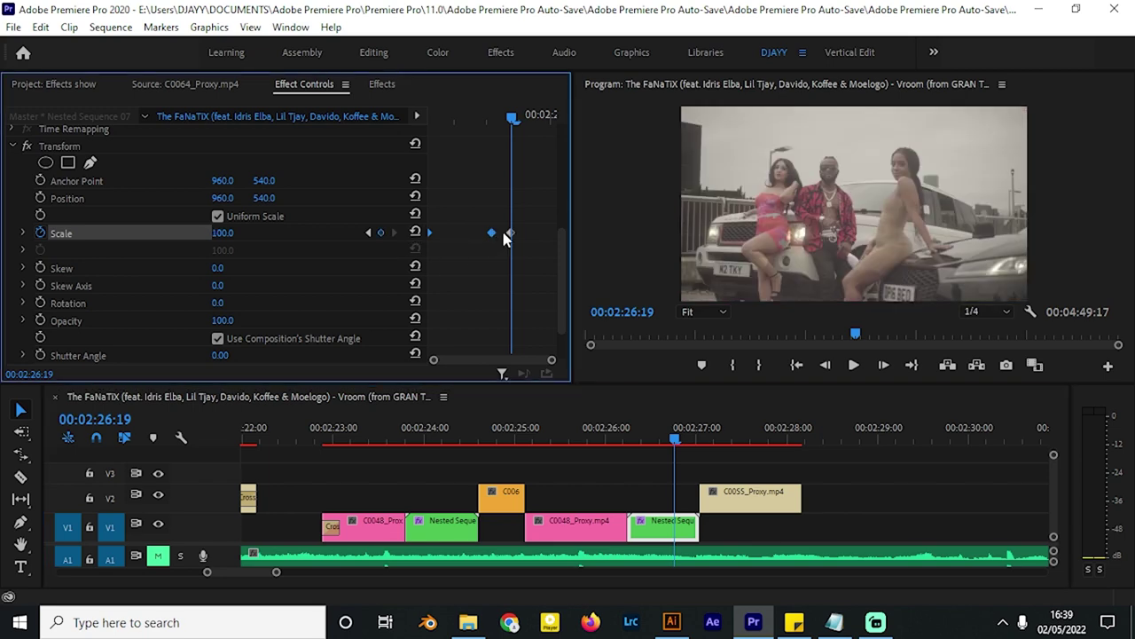
{"action": "left_click_drag", "start_coordinate": [664, 440], "coordinate": [603, 439]}
{"action": "key", "text": "space"}
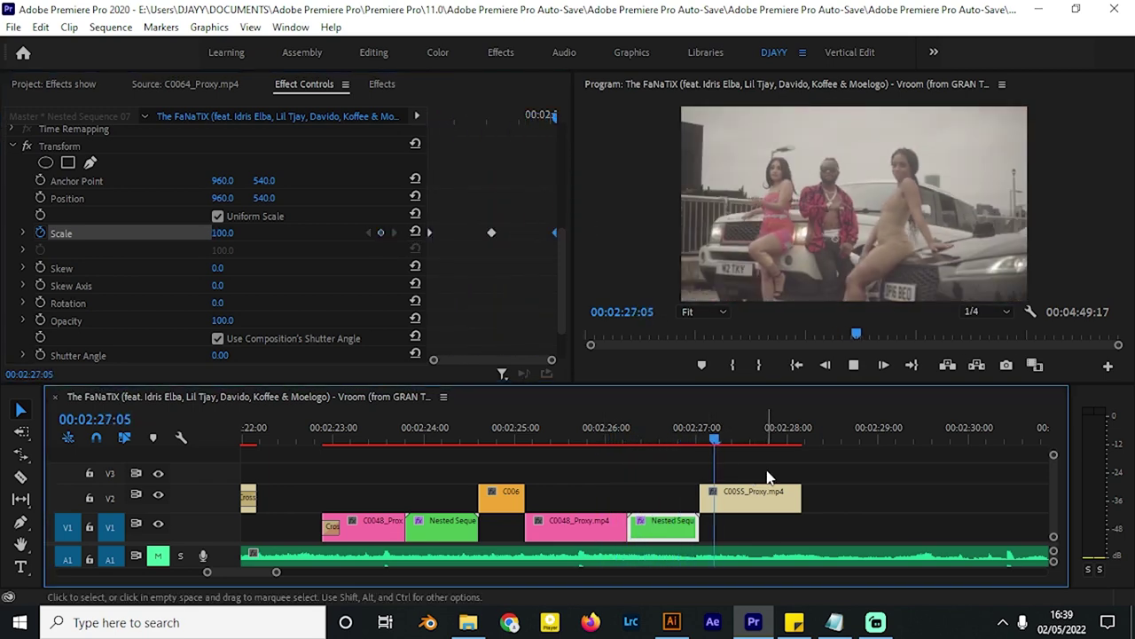
Step: Shift the first and last Transform Scale keyframes slightly inward toward the middle keyframe and play back the clip change
{"action": "left_click", "coordinate": [439, 232]}
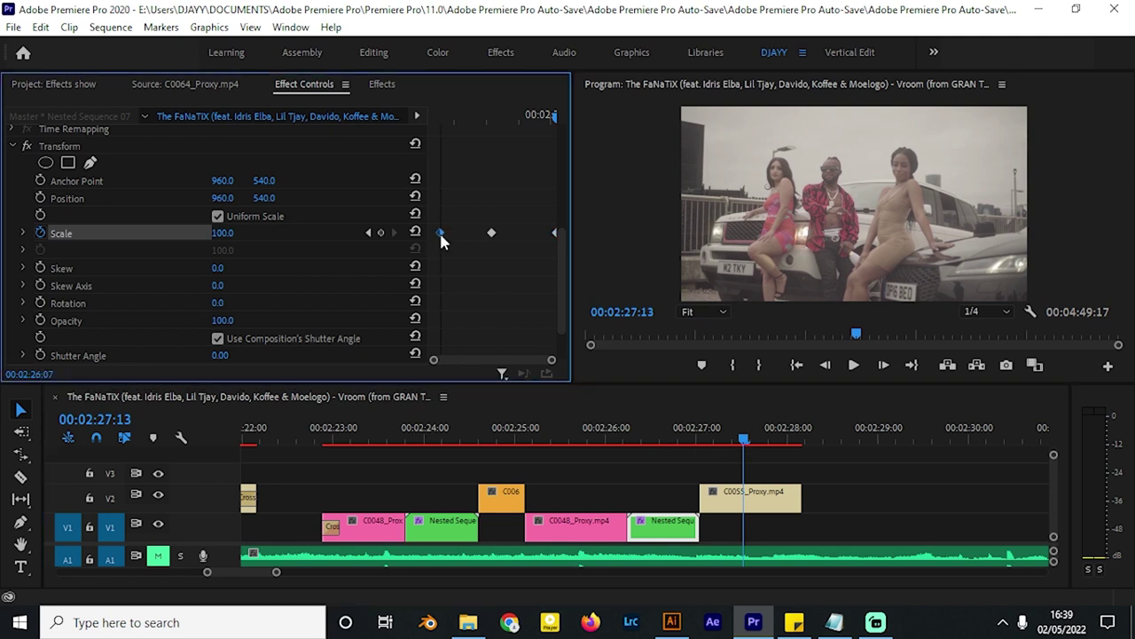
{"action": "left_click_drag", "start_coordinate": [554, 233], "coordinate": [543, 234]}
{"action": "left_click", "coordinate": [656, 503]}
{"action": "left_click", "coordinate": [659, 531]}
{"action": "left_click", "coordinate": [596, 421]}
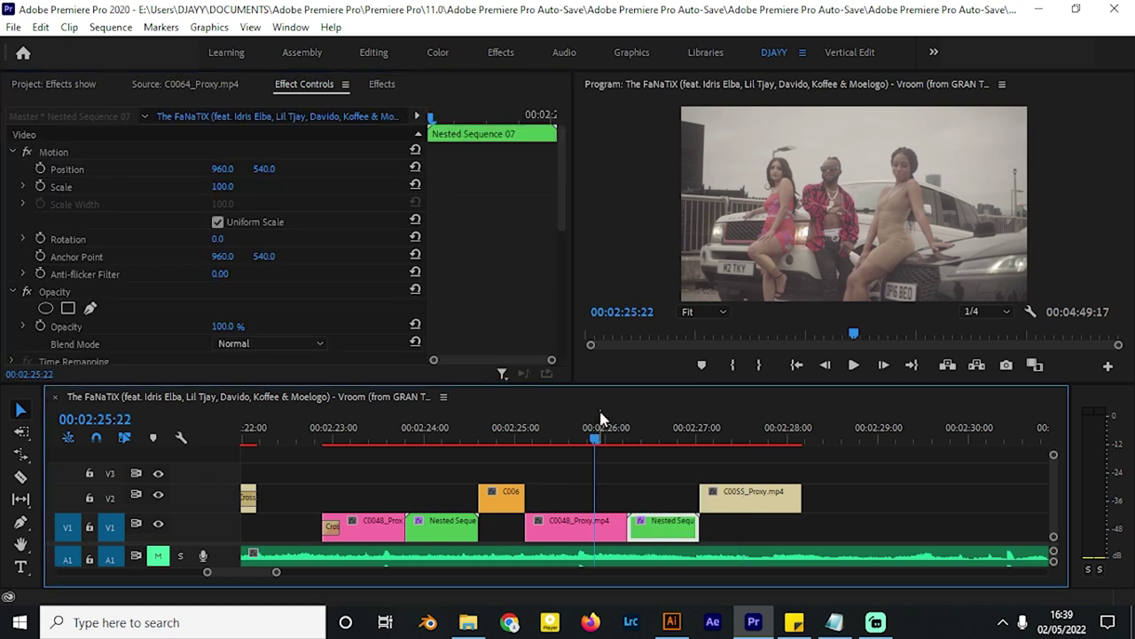
{"action": "key", "text": "space"}
{"action": "key", "text": "space"}
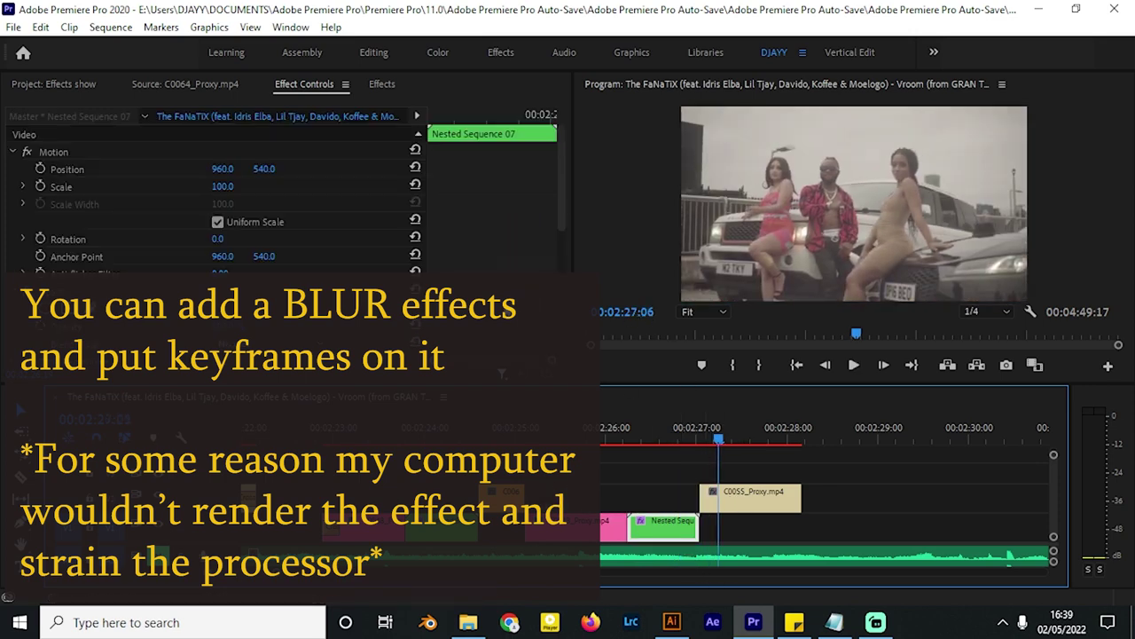
Step: Tighten the zoom further by moving both outer Scale keyframes even closer to the middle one, and replay the transition
{"action": "scroll", "coordinate": [486, 231], "scroll_direction": "down", "scroll_amount": 5}
{"action": "left_click_drag", "start_coordinate": [443, 232], "coordinate": [453, 233]}
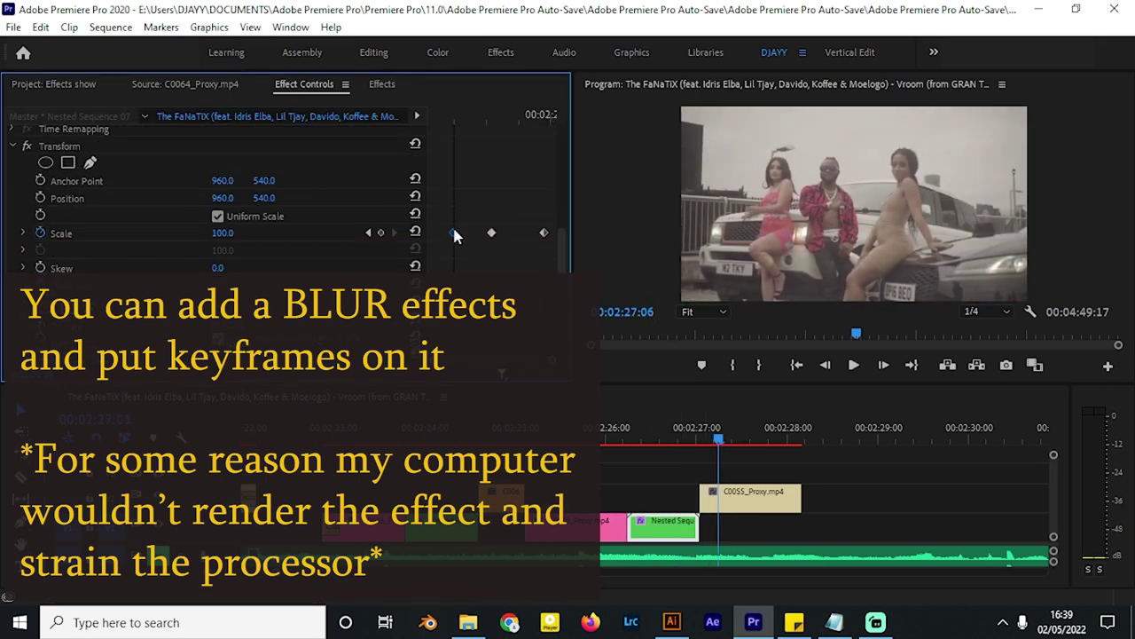
{"action": "left_click_drag", "start_coordinate": [543, 232], "coordinate": [531, 232]}
{"action": "left_click", "coordinate": [612, 433]}
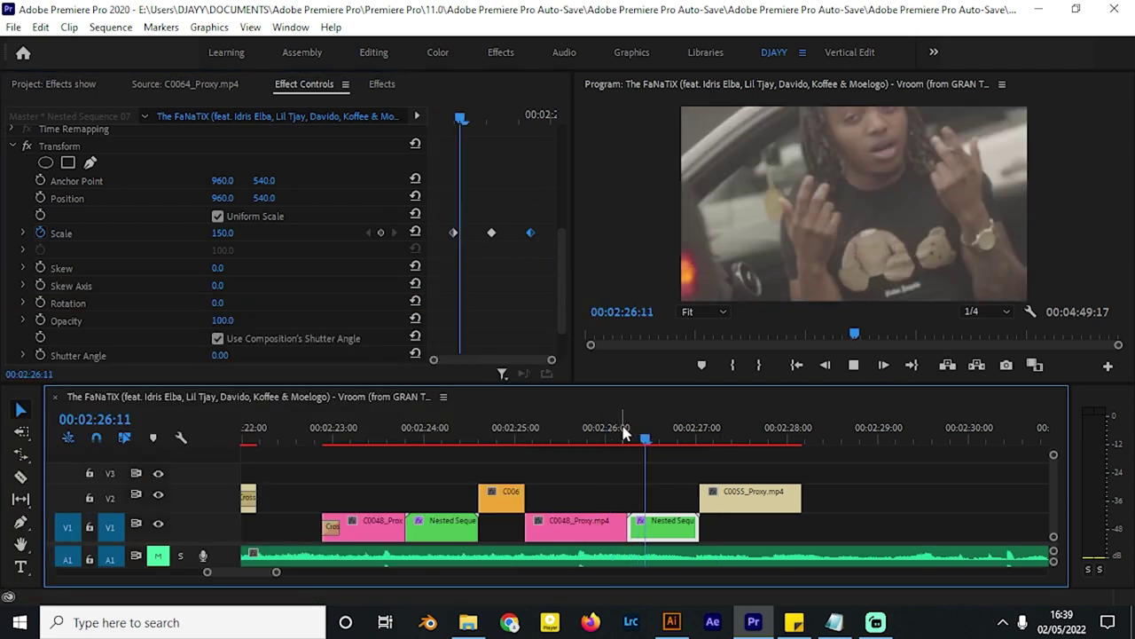
{"action": "left_click", "coordinate": [621, 431]}
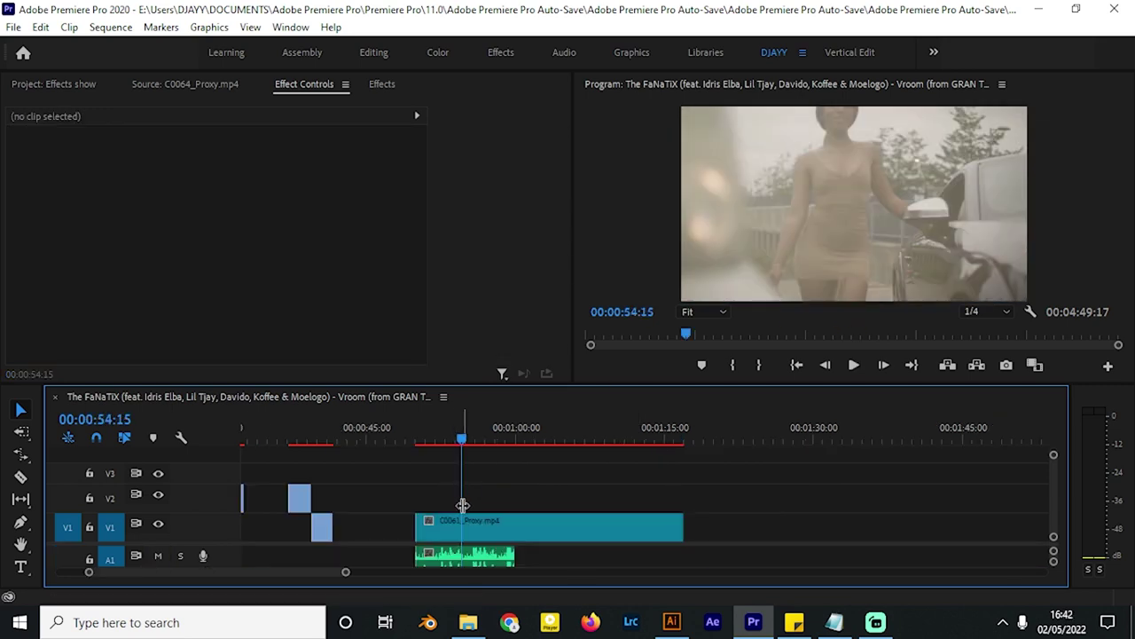
Step: Extend the start of C0061_Proxy.mp4 and its audio to about 00:00:48 and trim the video's end to about 00:01:10
{"action": "scroll", "coordinate": [439, 487], "scroll_direction": "up", "scroll_amount": 2, "text": "alt"}
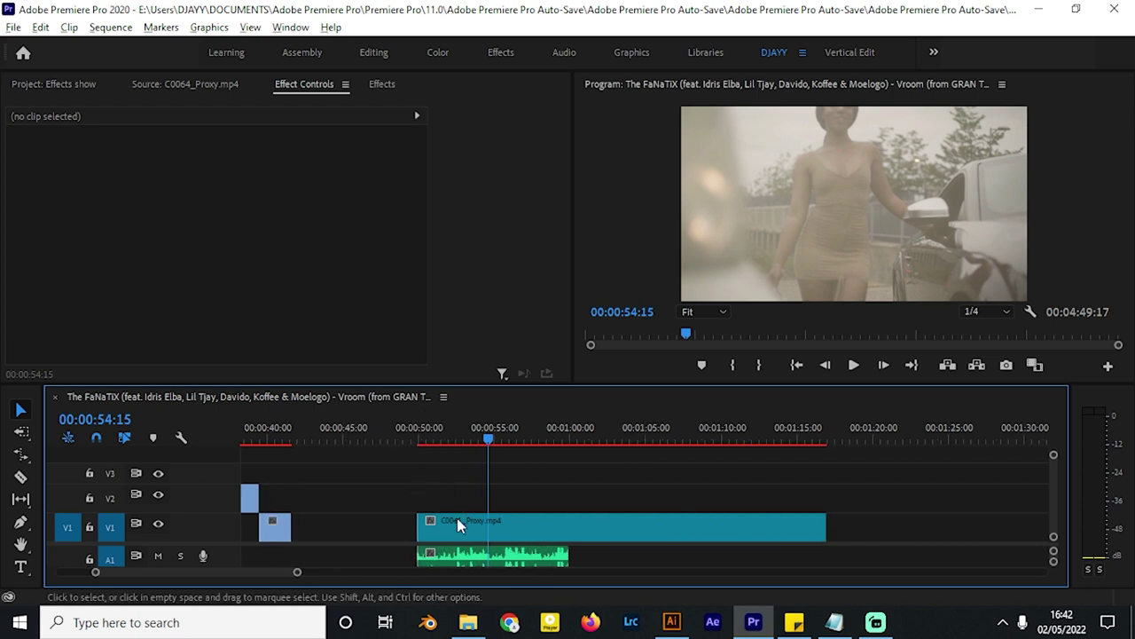
{"action": "left_click_drag", "start_coordinate": [419, 555], "coordinate": [383, 523]}
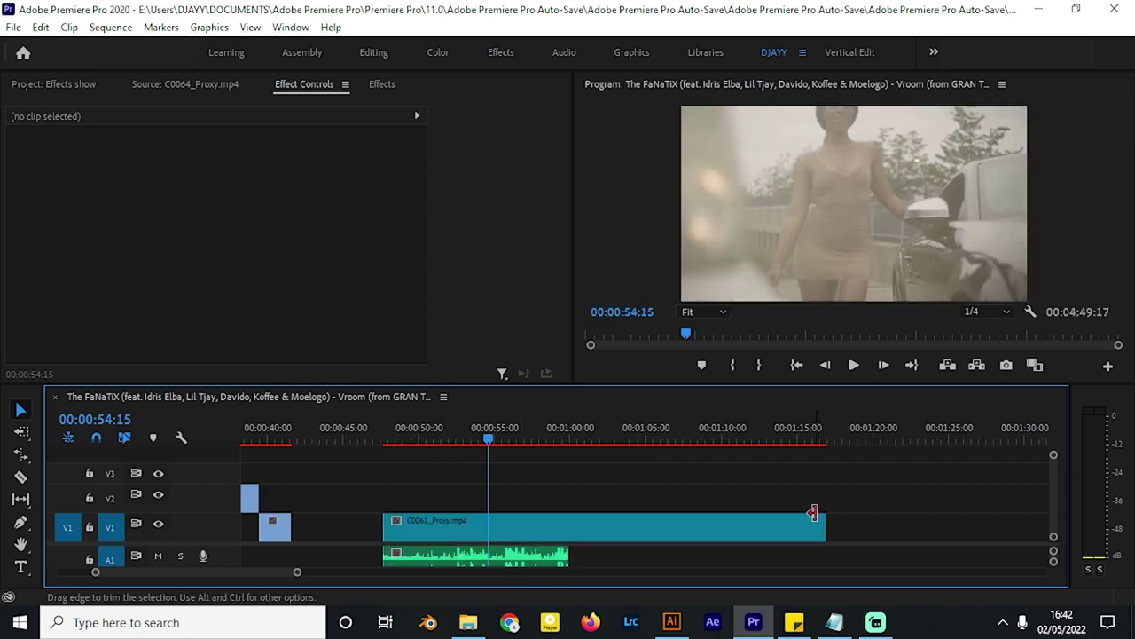
{"action": "left_click_drag", "start_coordinate": [817, 519], "coordinate": [723, 521]}
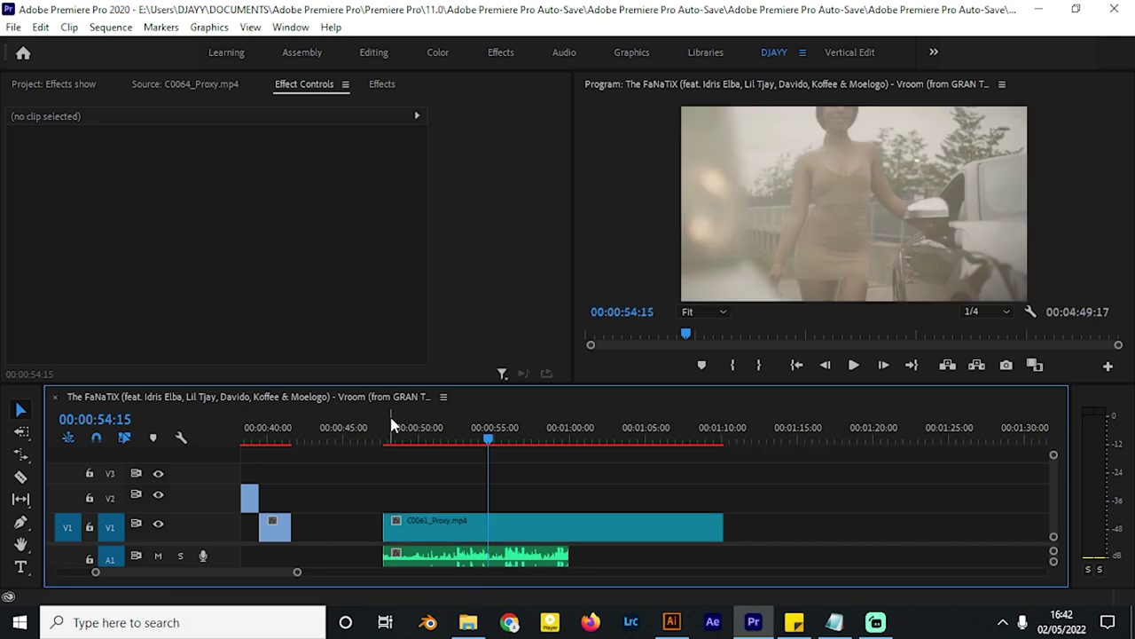
{"action": "left_click", "coordinate": [392, 426]}
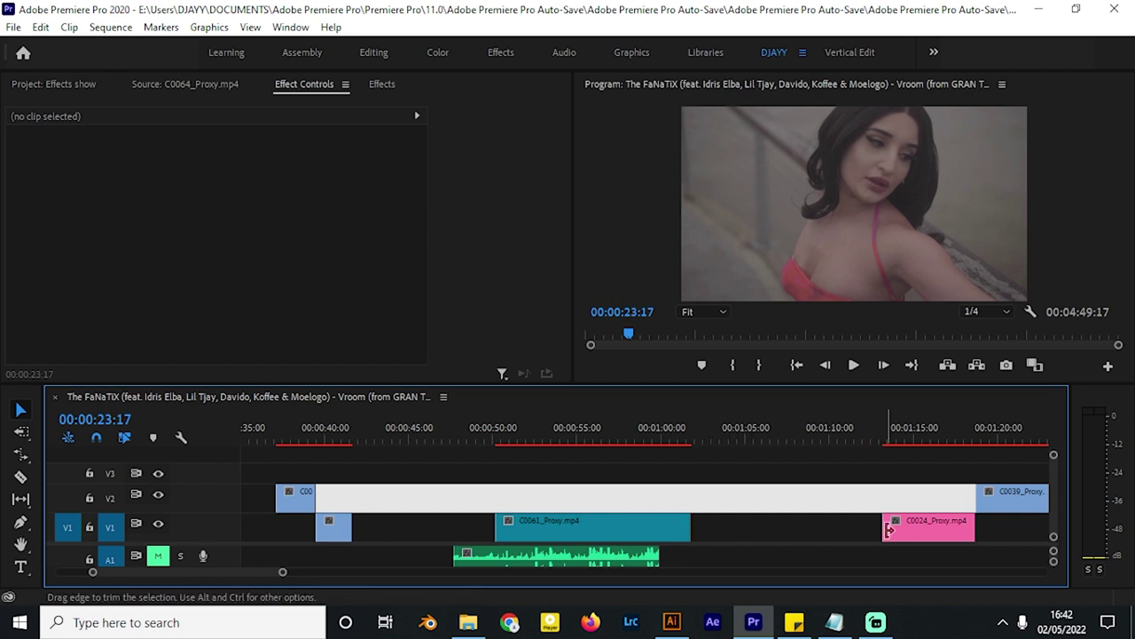
Step: Unmute audio track A1 and play C0061_Proxy.mp4 with the music from just before its start
{"action": "left_click", "coordinate": [494, 439]}
{"action": "key", "text": "space"}
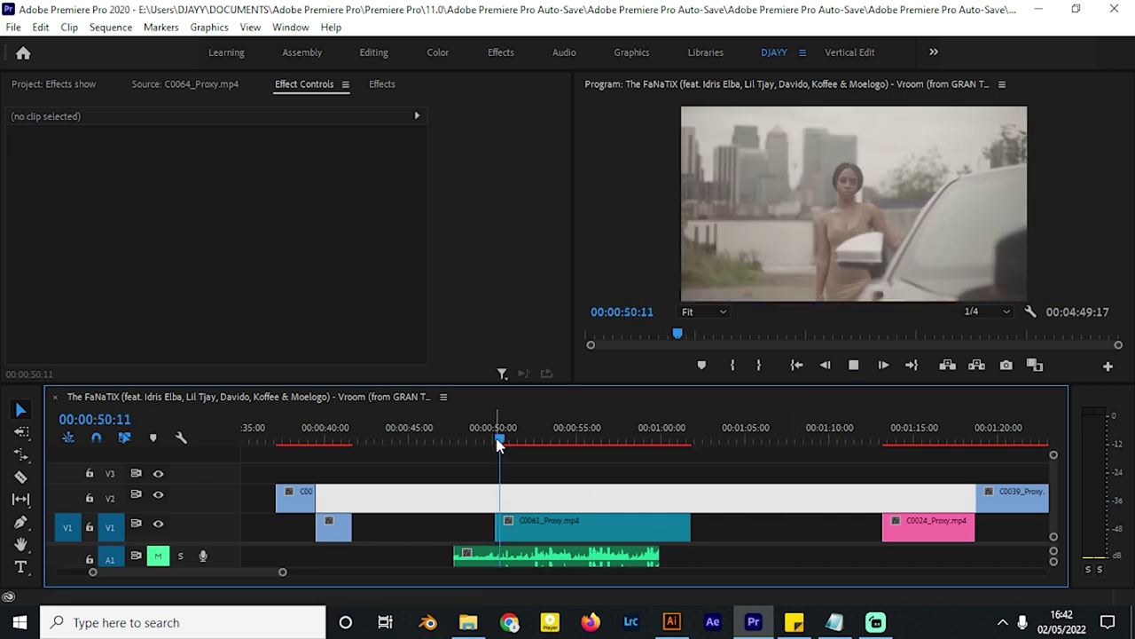
{"action": "key", "text": "space"}
{"action": "left_click", "coordinate": [159, 555]}
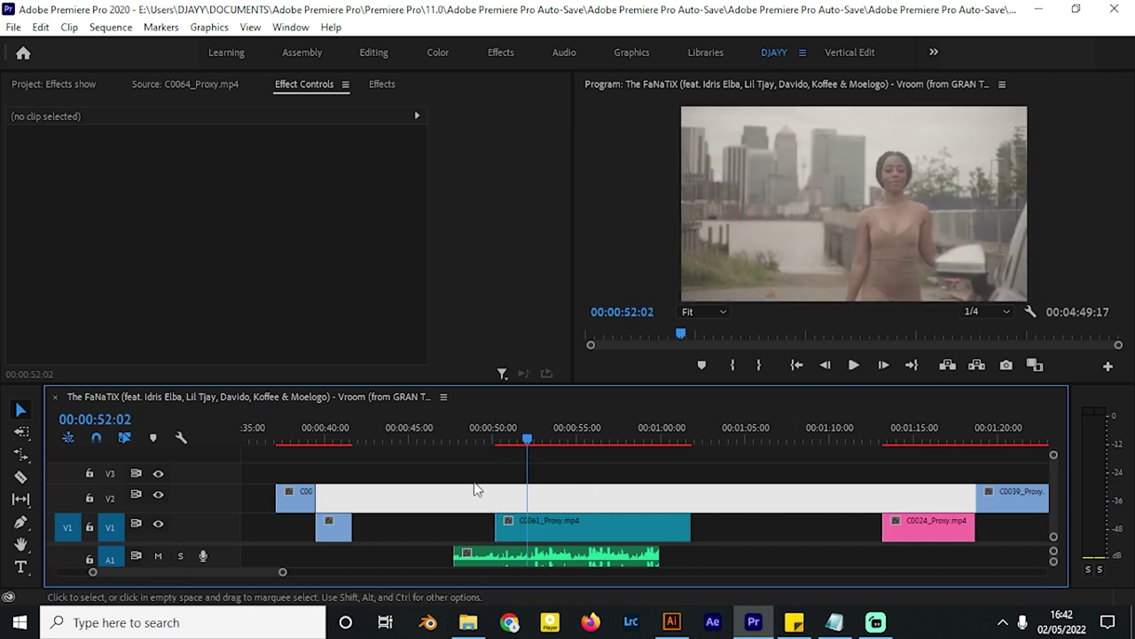
{"action": "left_click", "coordinate": [489, 435]}
{"action": "key", "text": "space"}
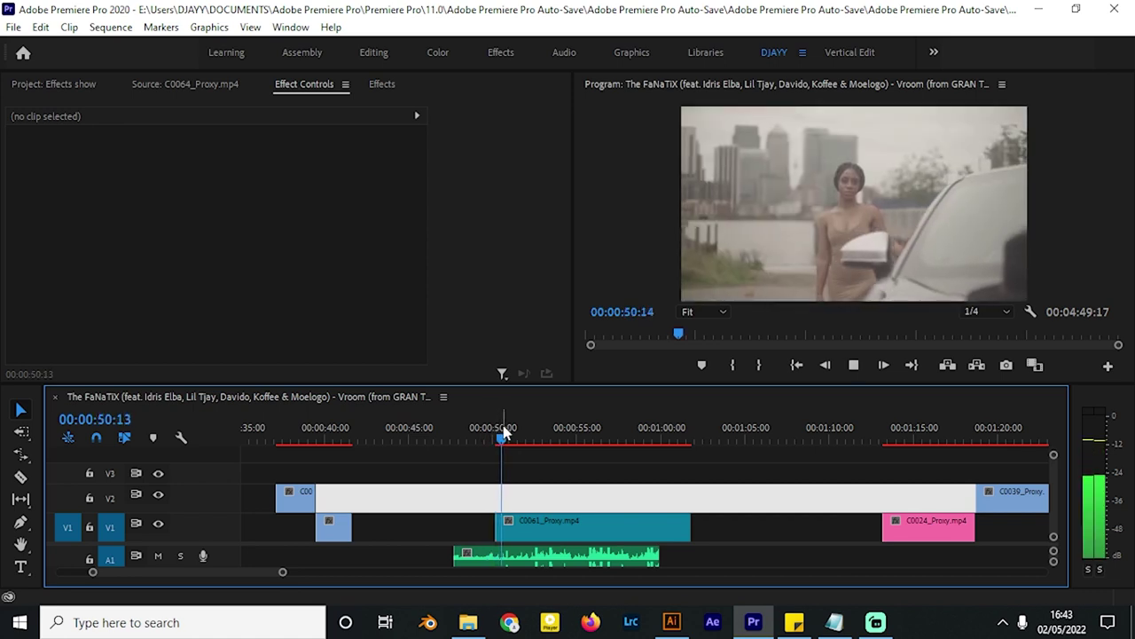
Step: Replay the opening seconds of C0061_Proxy.mp4 around 00:00:50 to check its movement against the music
{"action": "left_click", "coordinate": [501, 435]}
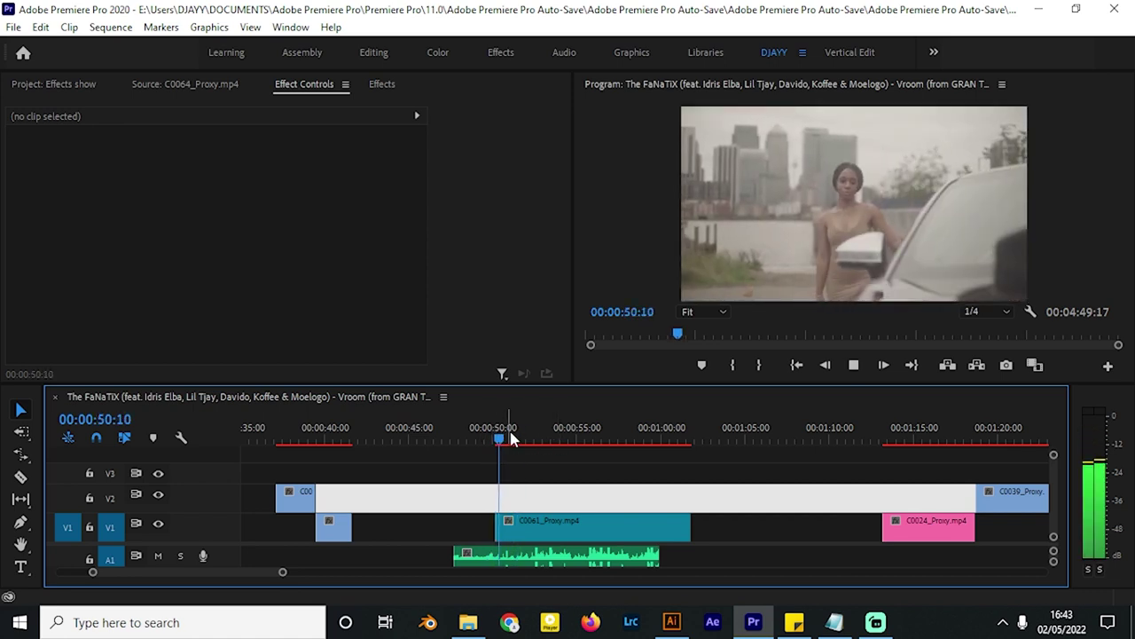
{"action": "left_click", "coordinate": [501, 432]}
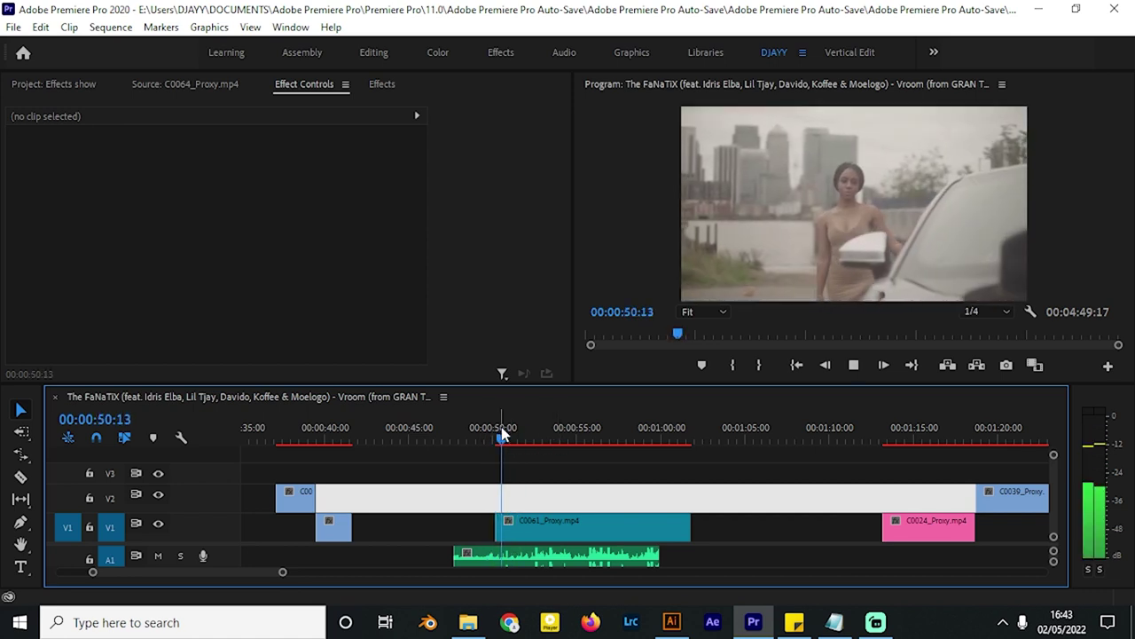
{"action": "key", "text": "space"}
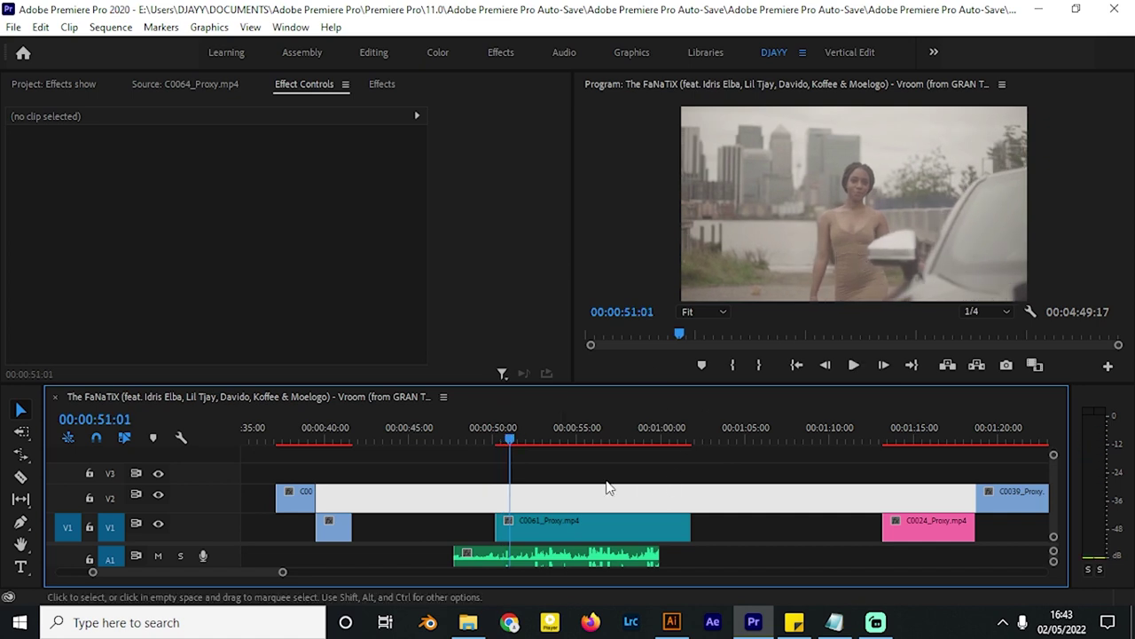
{"action": "left_click", "coordinate": [504, 435]}
{"action": "key", "text": "space"}
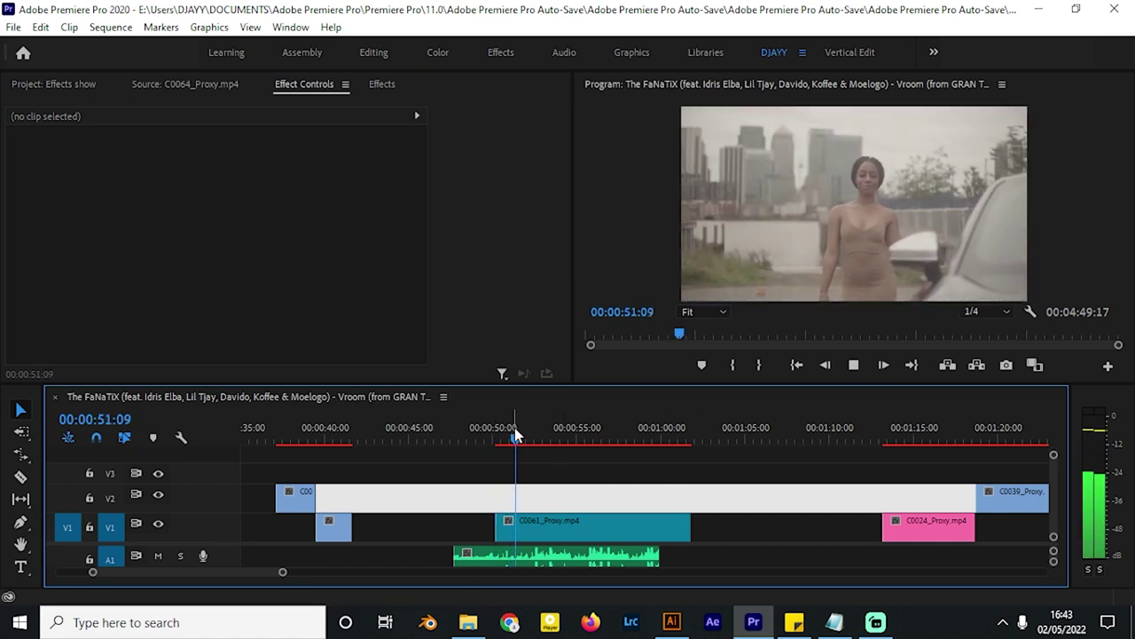
{"action": "left_click", "coordinate": [514, 432]}
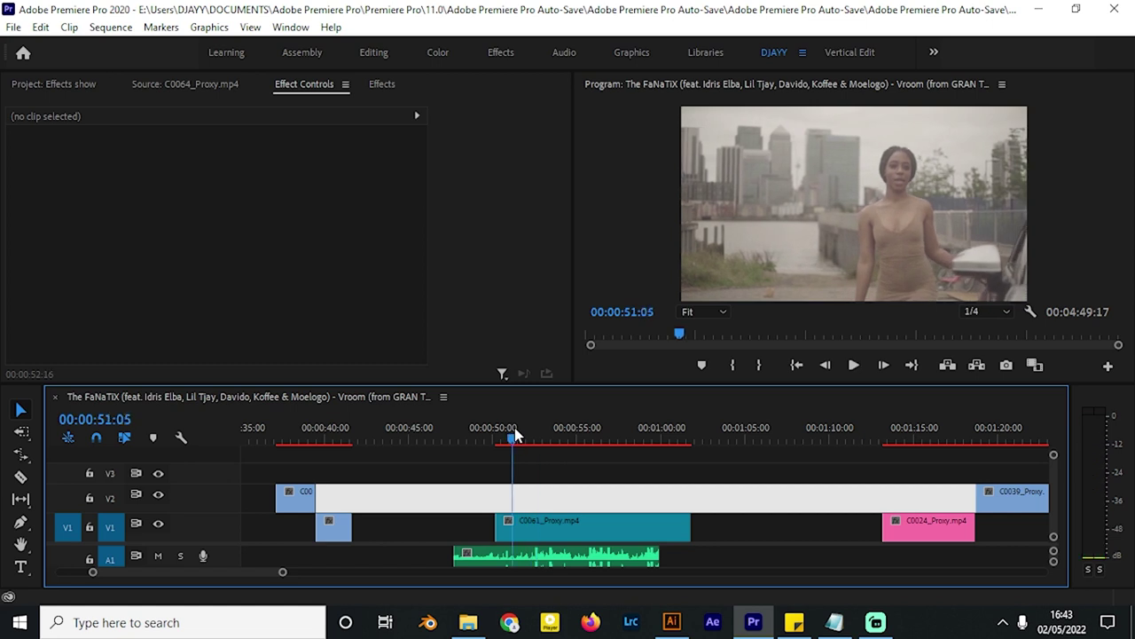
Step: Expand video track V1 and display the Time Remapping Speed line on the C0061_Proxy.mp4 clip
{"action": "left_click", "coordinate": [489, 430]}
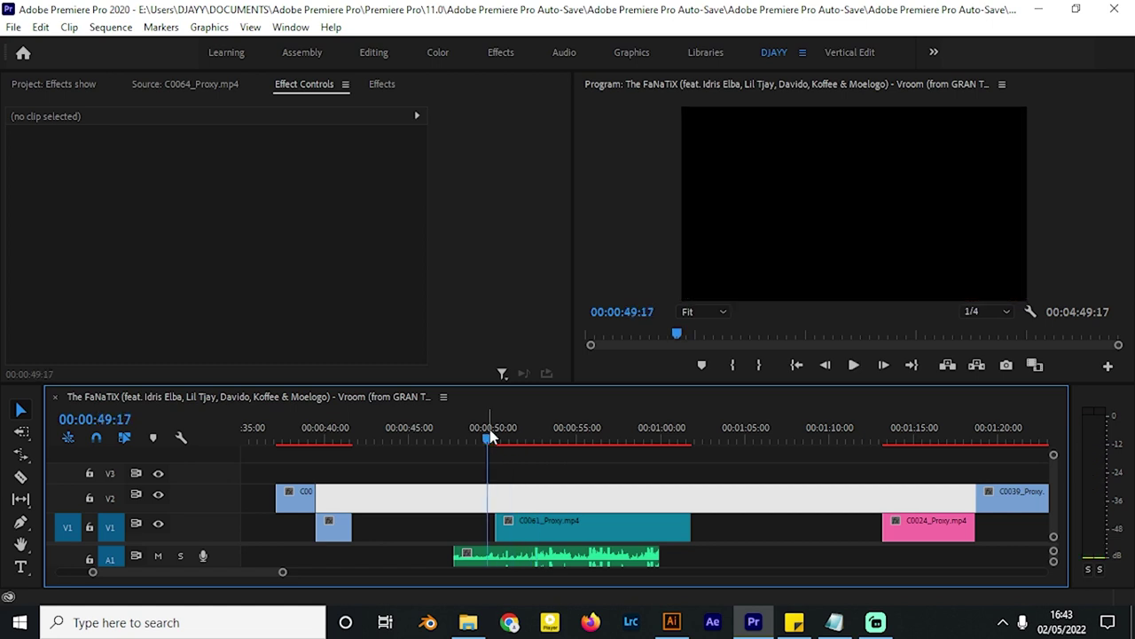
{"action": "double_click", "coordinate": [215, 520]}
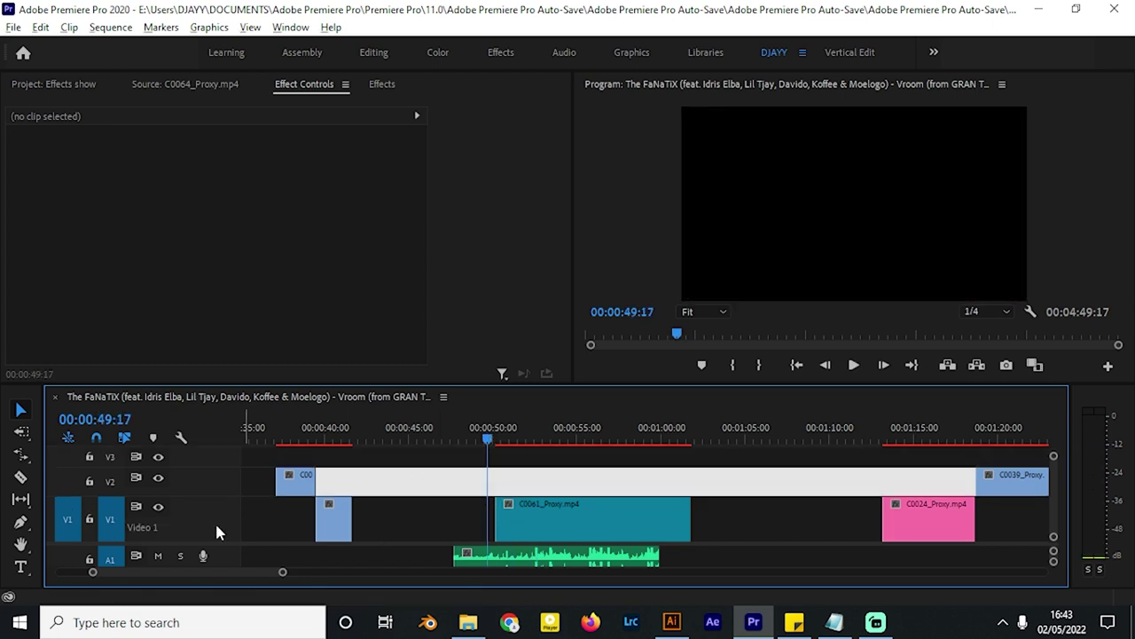
{"action": "left_click", "coordinate": [510, 508]}
{"action": "left_click", "coordinate": [509, 505]}
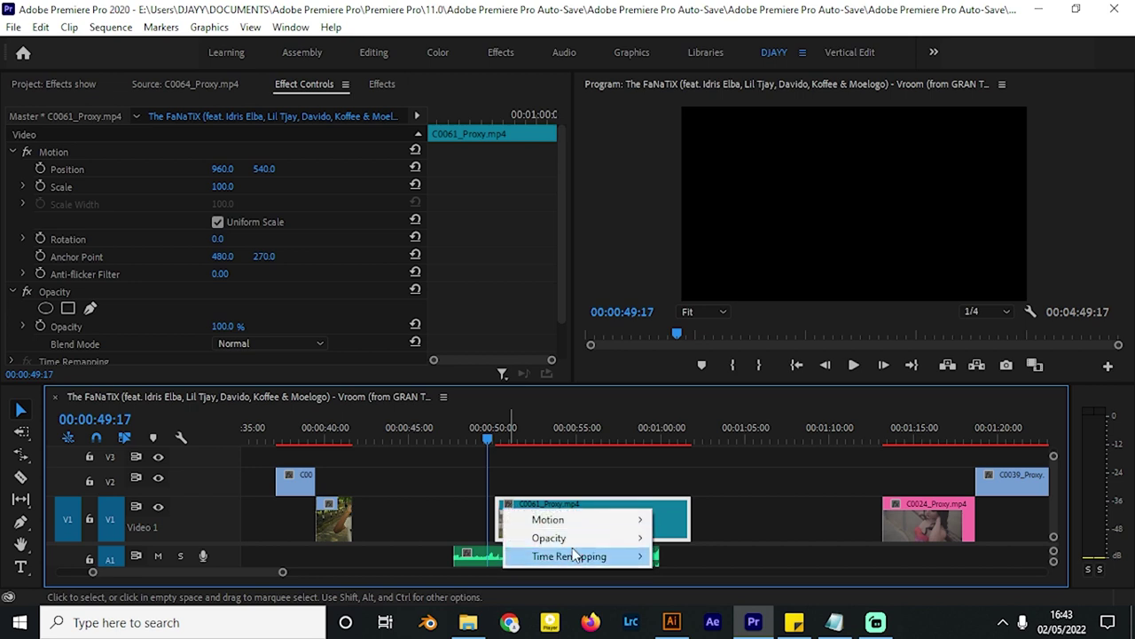
{"action": "mouse_move", "coordinate": [573, 553]}
{"action": "left_click", "coordinate": [690, 556]}
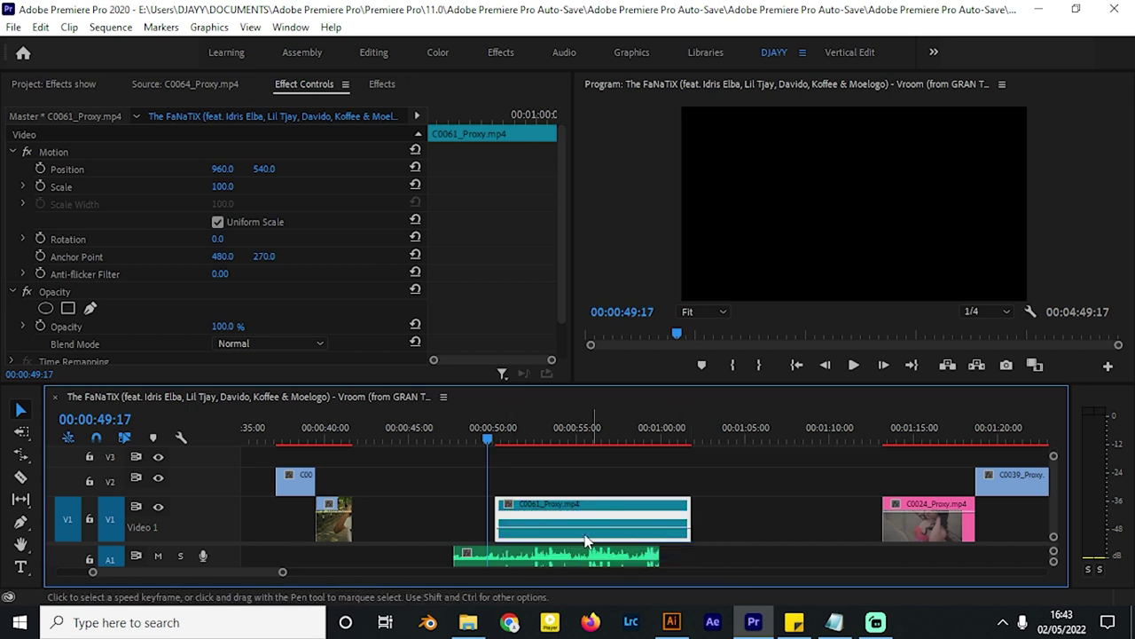
Step: Add a speed keyframe to C0061_Proxy.mp4 at 00:00:51:24, raise the speed after it so the clip ends about 00:00:56, and preview
{"action": "key", "text": "space"}
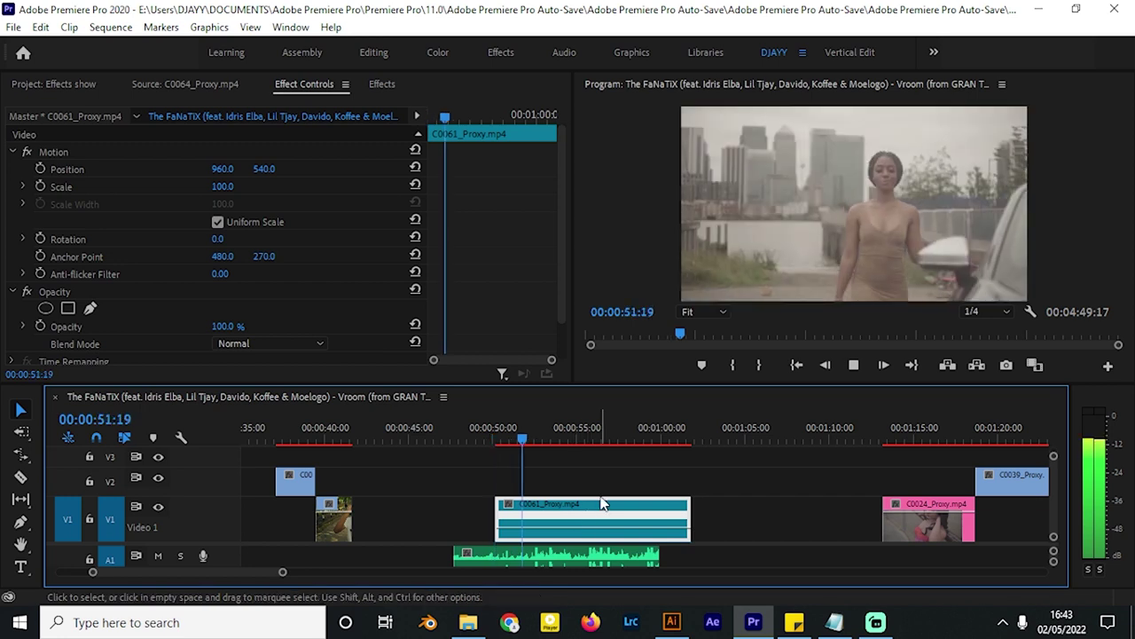
{"action": "key", "text": "space"}
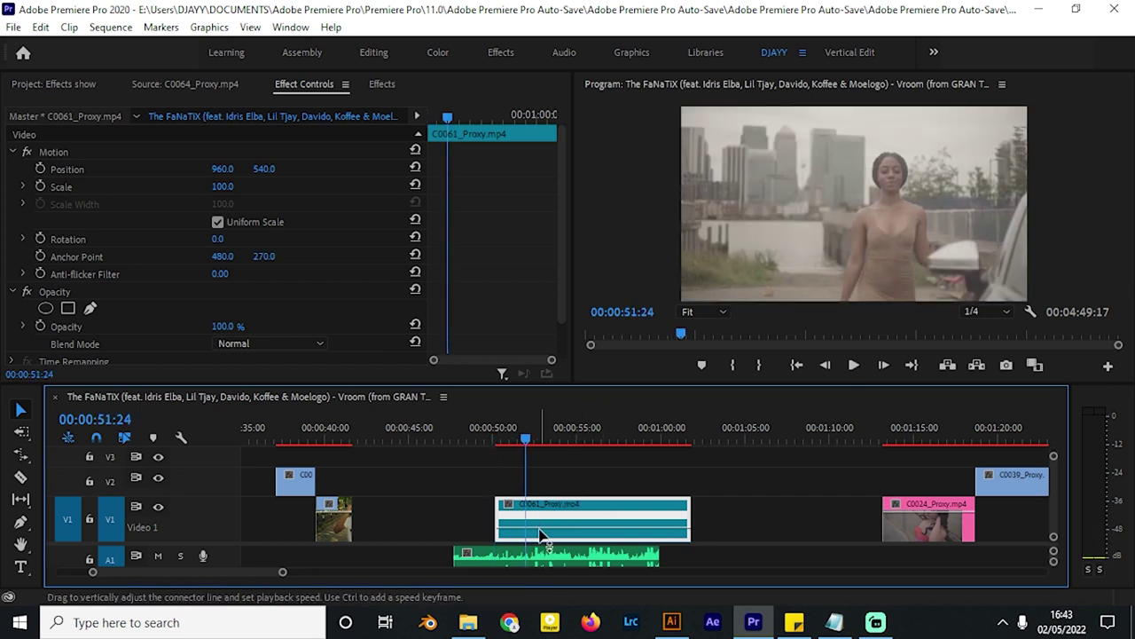
{"action": "scroll", "coordinate": [532, 528], "scroll_direction": "up", "scroll_amount": 2}
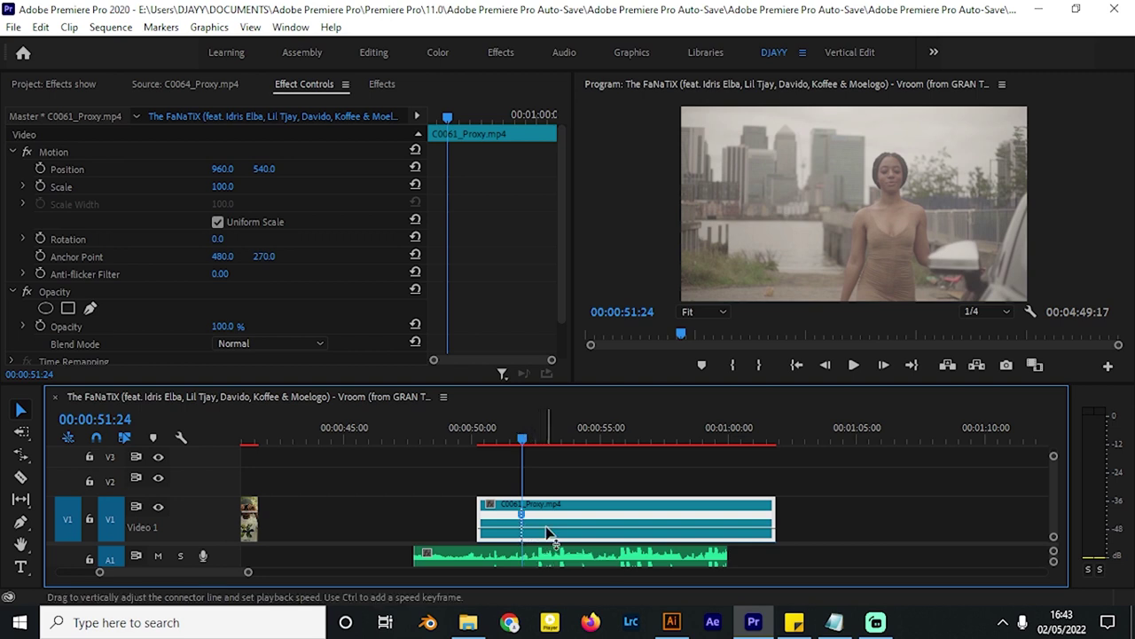
{"action": "left_click_drag", "start_coordinate": [547, 532], "coordinate": [547, 523]}
{"action": "left_click", "coordinate": [478, 432]}
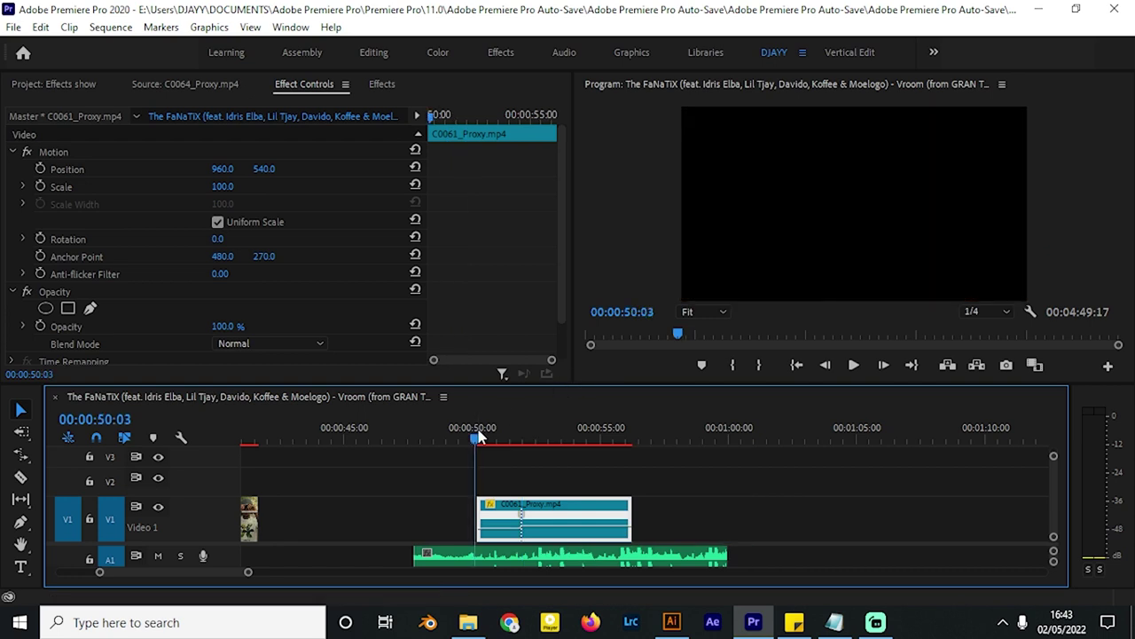
{"action": "key", "text": "space"}
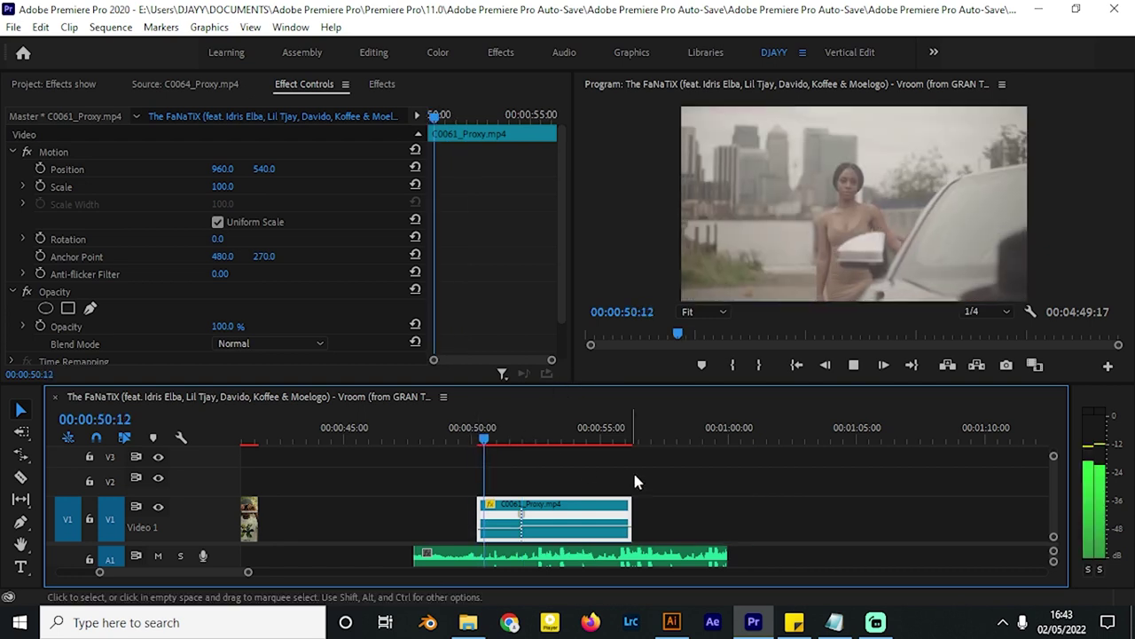
{"action": "key", "text": "space"}
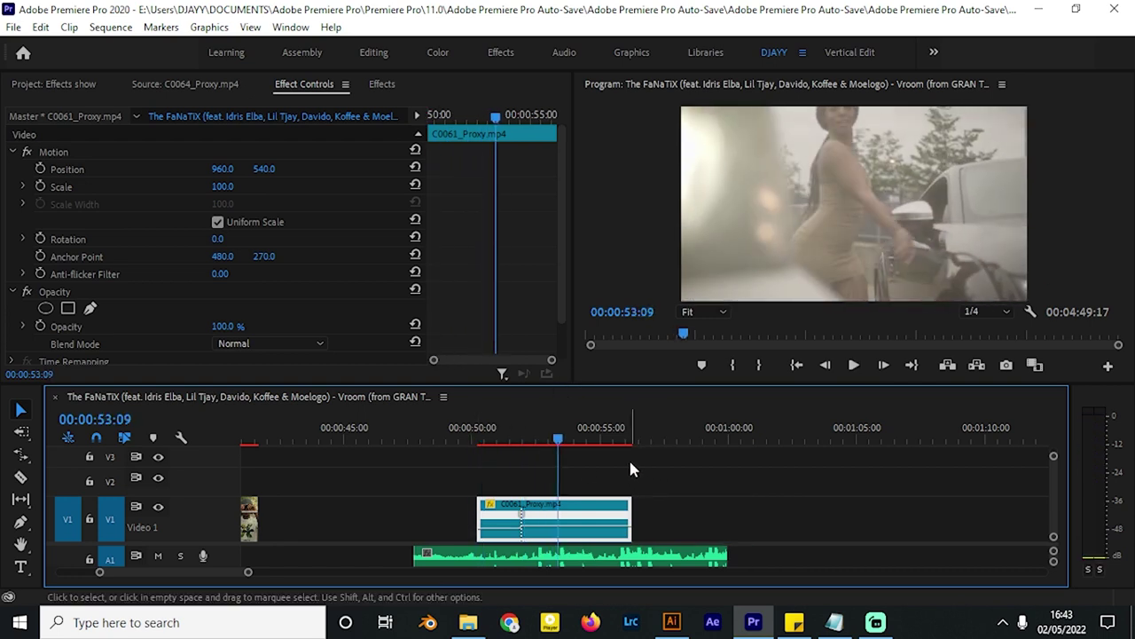
Step: Raise the speed after the keyframe further so C0061_Proxy.mp4 ends at about 00:00:55, and play the speed change
{"action": "scroll", "coordinate": [543, 524], "scroll_direction": "up", "scroll_amount": 2}
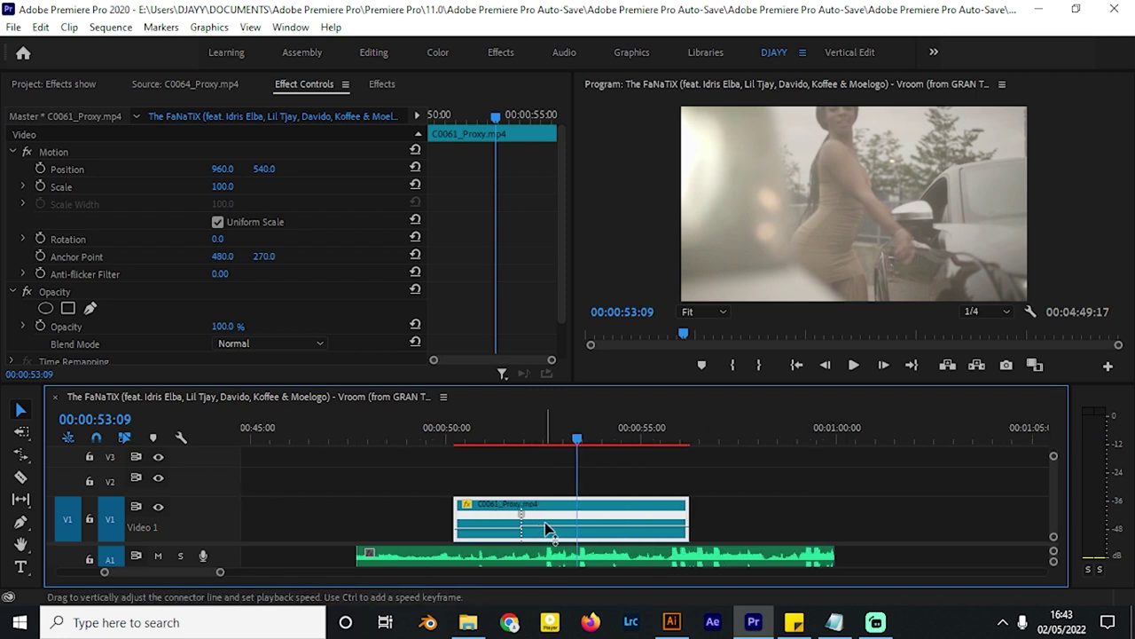
{"action": "left_click_drag", "start_coordinate": [549, 531], "coordinate": [548, 524]}
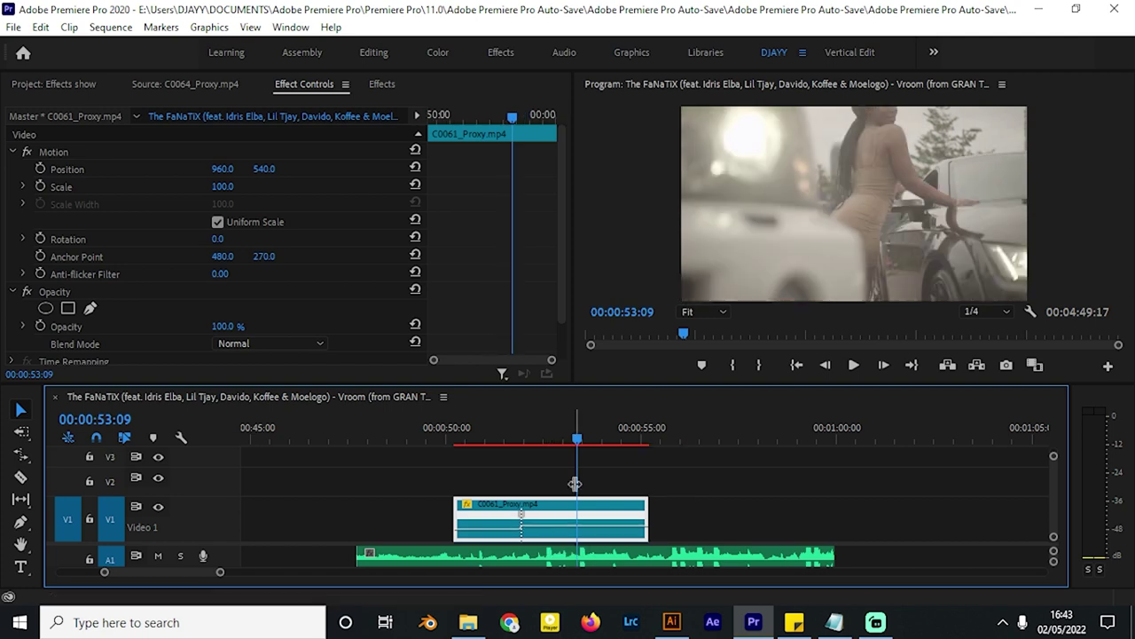
{"action": "left_click", "coordinate": [496, 436]}
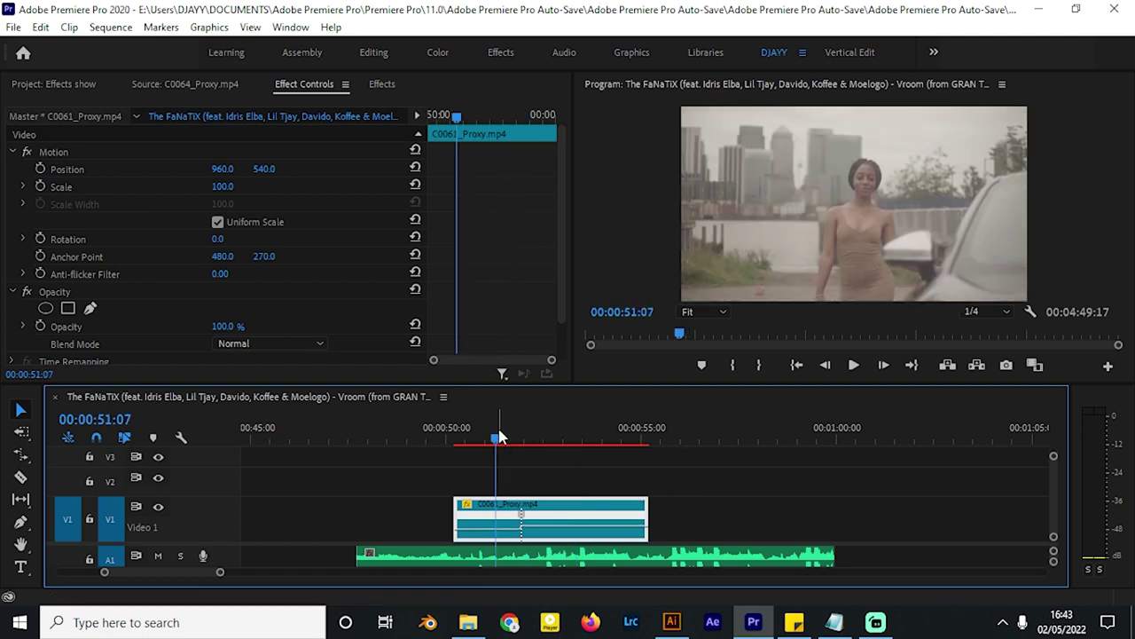
{"action": "key", "text": "space"}
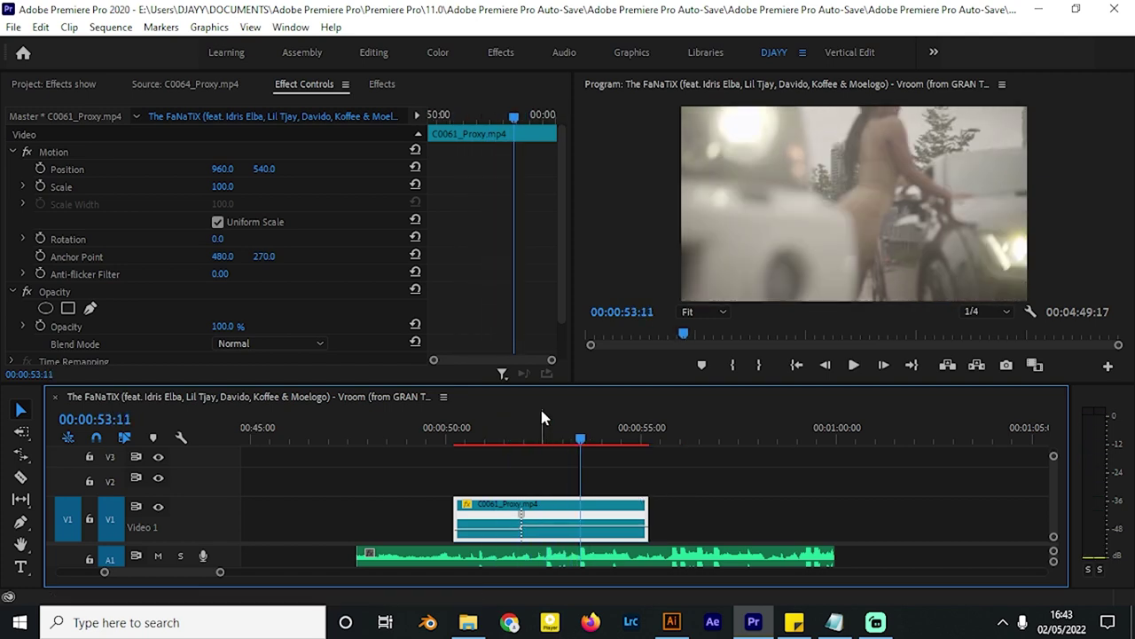
{"action": "key", "text": "equal"}
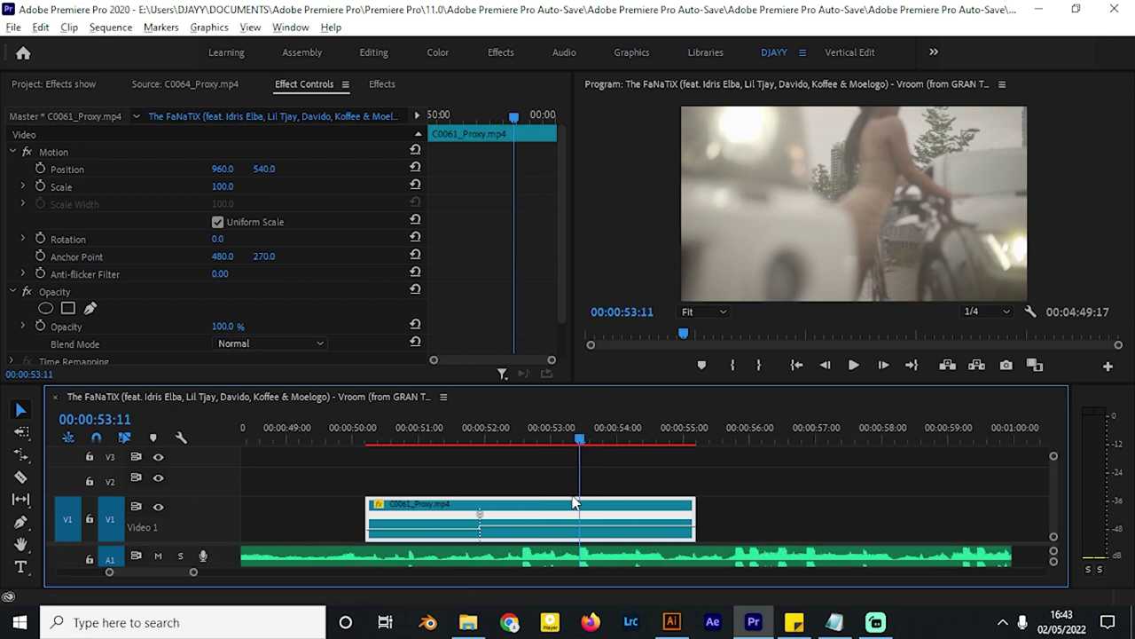
Step: Add a second speed keyframe to C0061_Proxy.mp4 at about 00:00:53:11, on the music peak
{"action": "key", "text": "equal"}
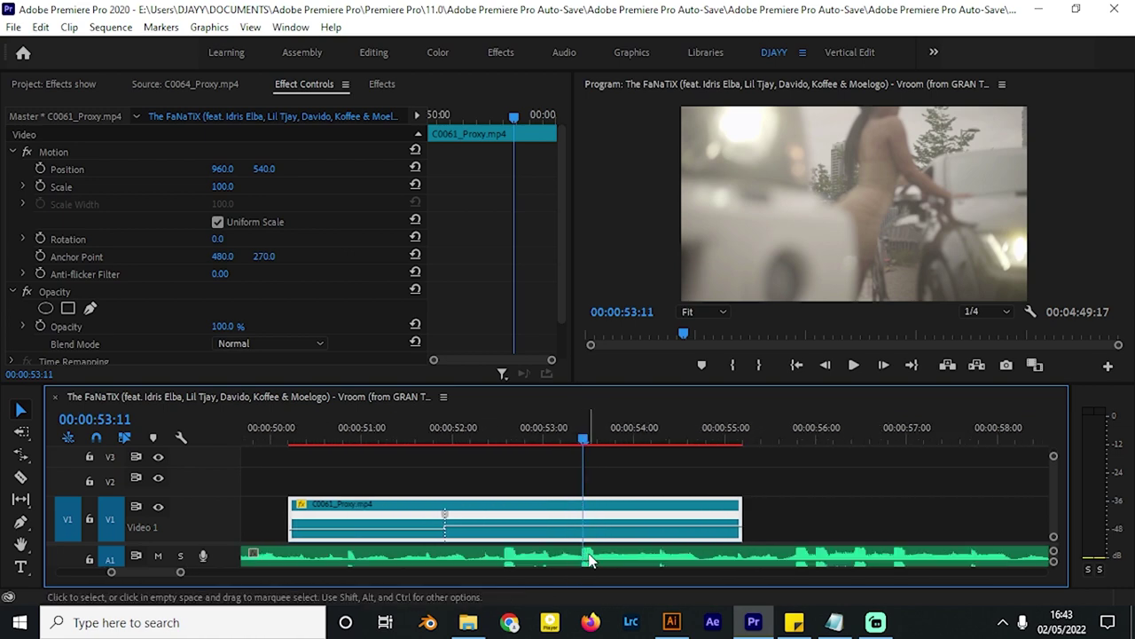
{"action": "key", "text": "grave"}
{"action": "key", "text": "alt+equal"}
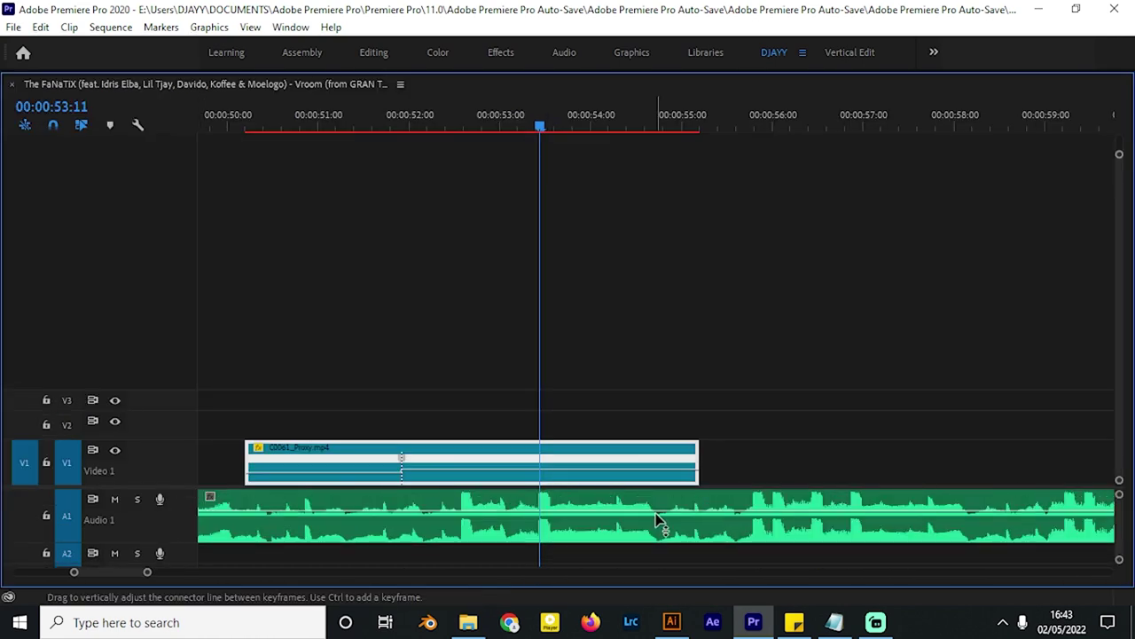
{"action": "key", "text": "grave"}
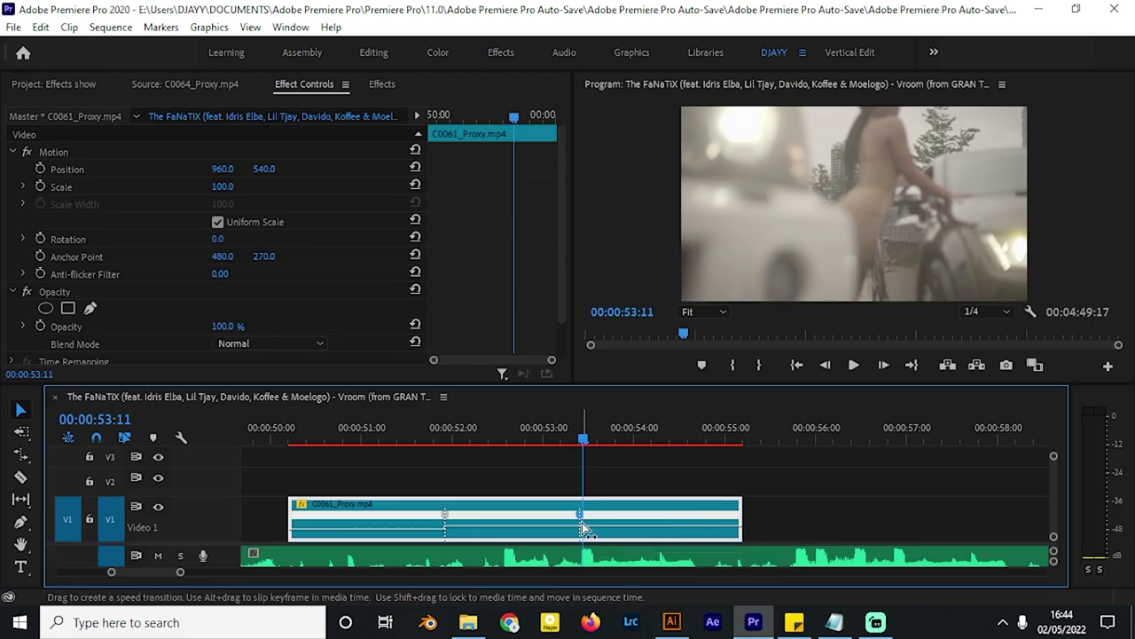
{"action": "key", "text": "equal"}
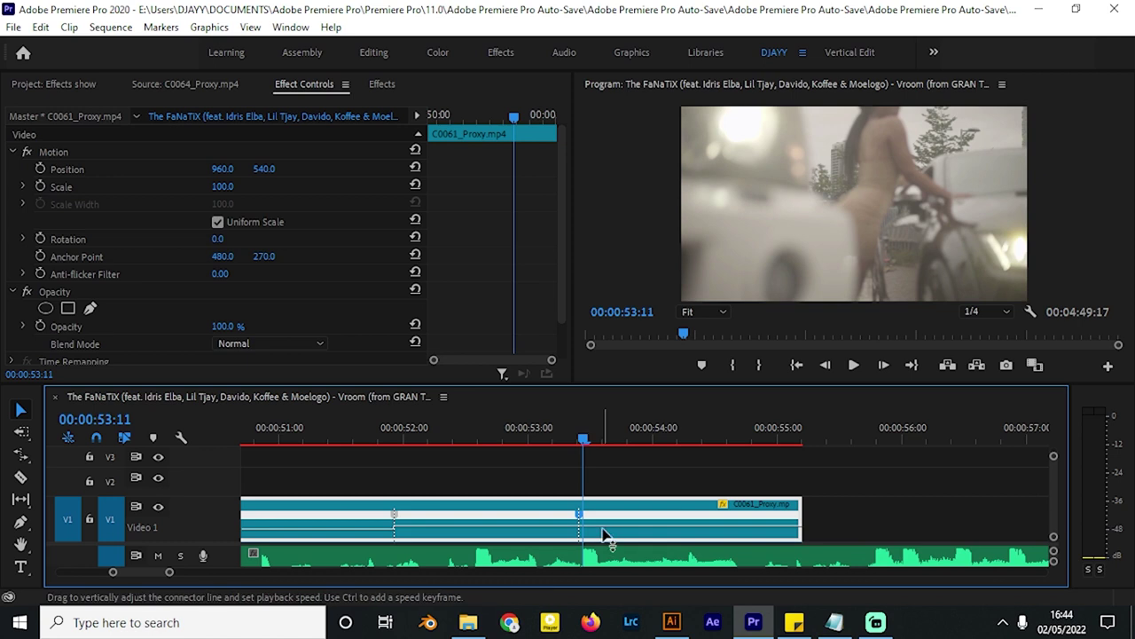
Step: Lower the speed after the second keyframe until C0061_Proxy.mp4 ends at about 00:01:02, and return the playhead to 00:00:49:19
{"action": "left_click_drag", "start_coordinate": [603, 535], "coordinate": [618, 561]}
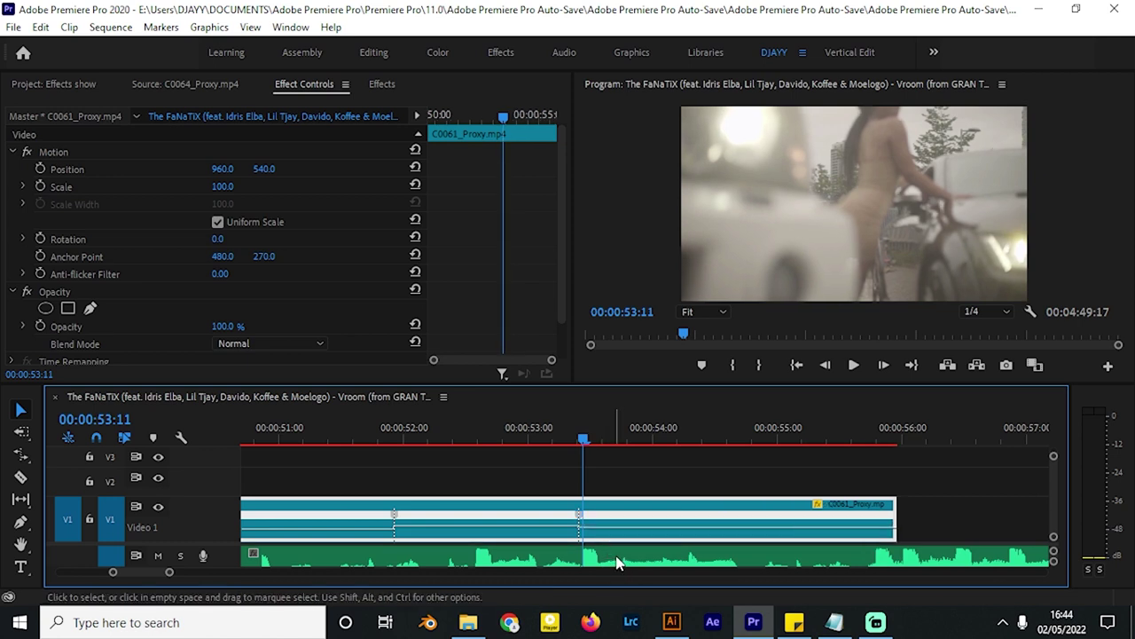
{"action": "key", "text": "minus"}
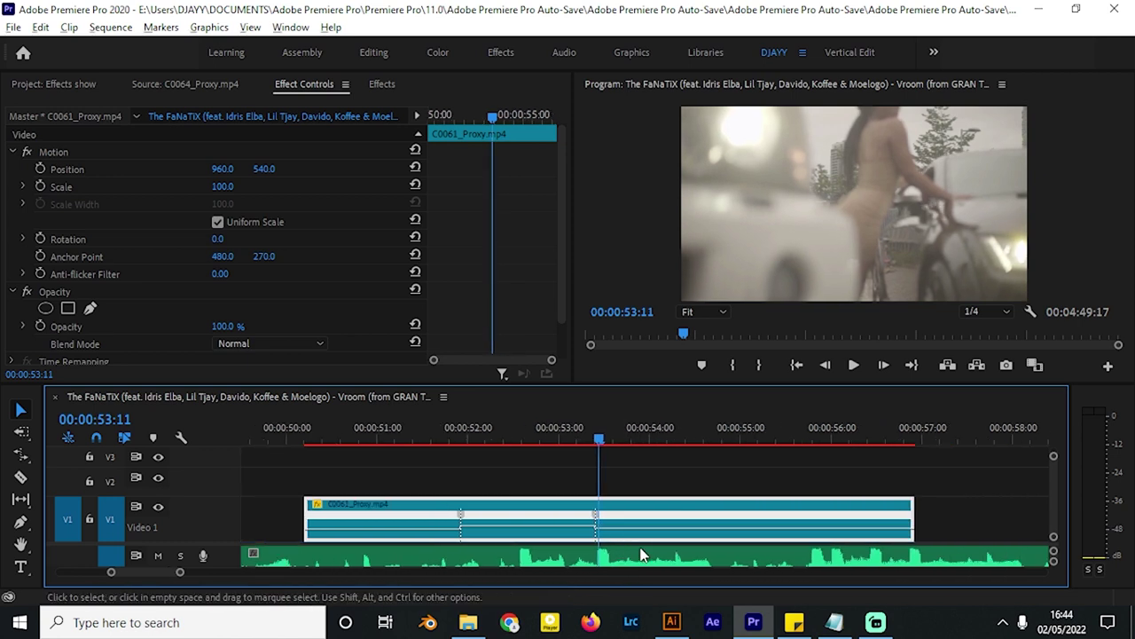
{"action": "left_click_drag", "start_coordinate": [640, 531], "coordinate": [646, 557]}
{"action": "scroll", "coordinate": [616, 509], "scroll_direction": "down", "scroll_amount": 4}
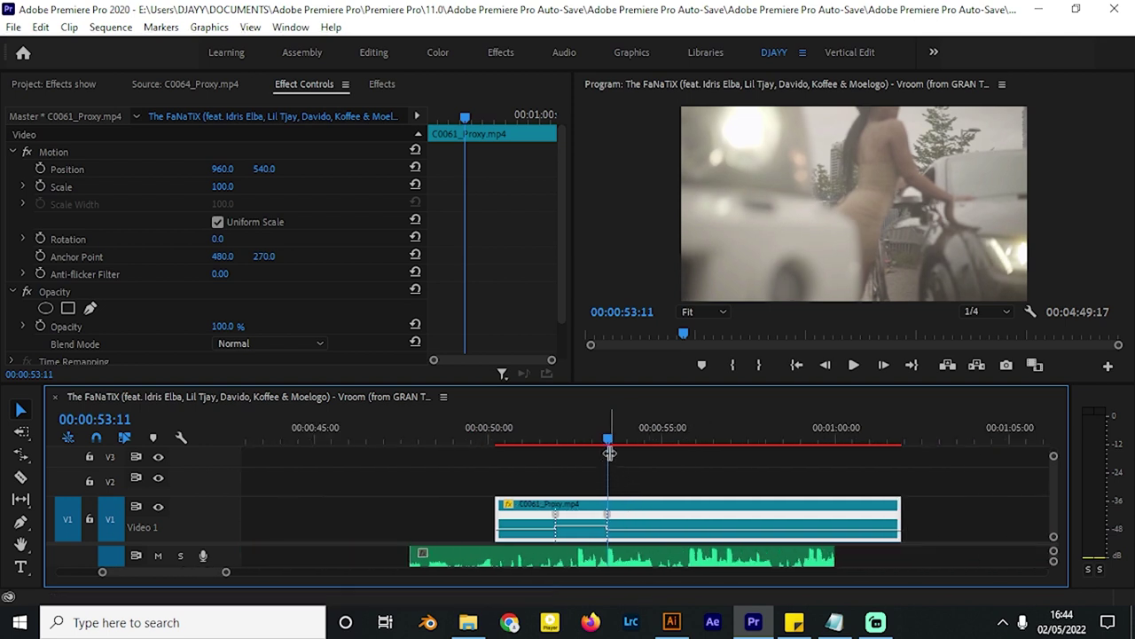
{"action": "left_click_drag", "start_coordinate": [540, 430], "coordinate": [482, 430]}
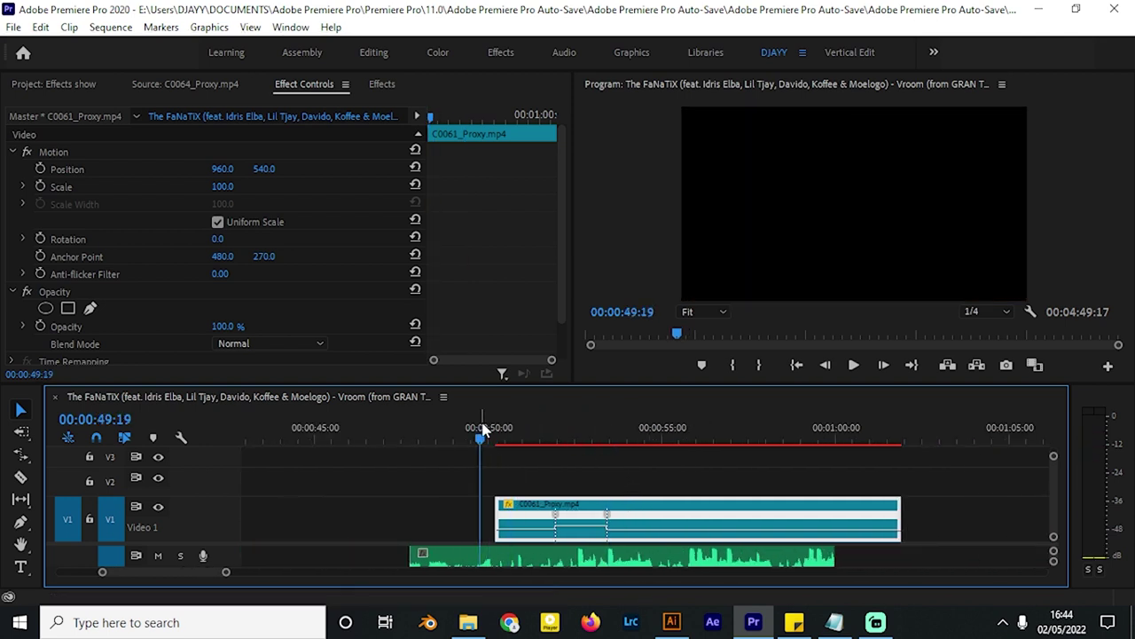
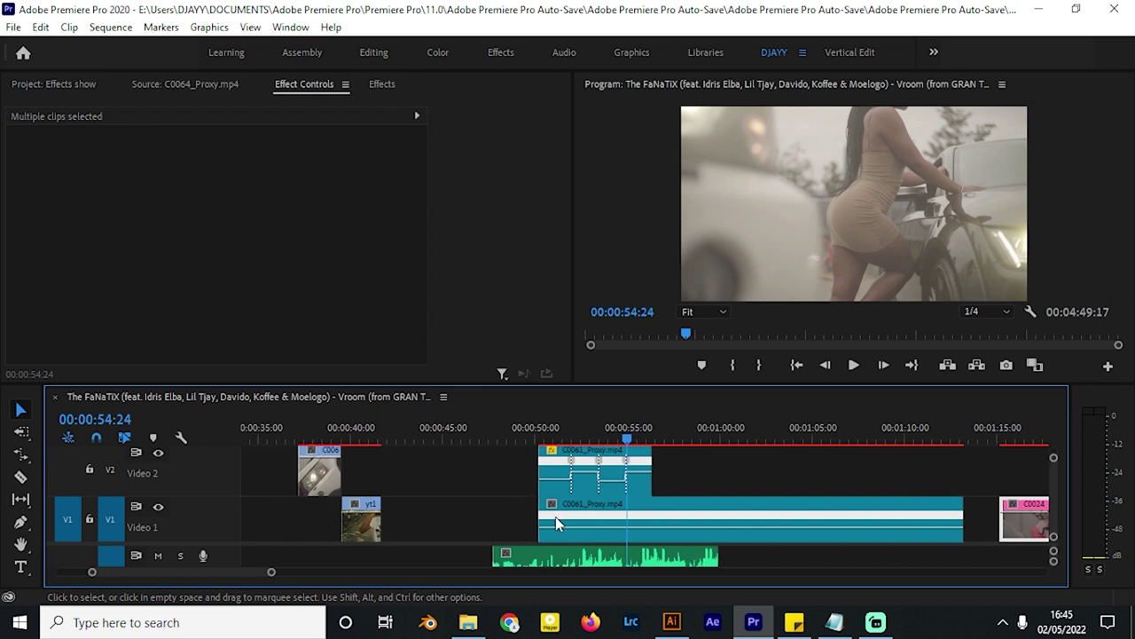
Step: With track V2 hidden, play the unramped C0061_Proxy.mp4 on V1 from 00:00:49:22
{"action": "left_click", "coordinate": [525, 431]}
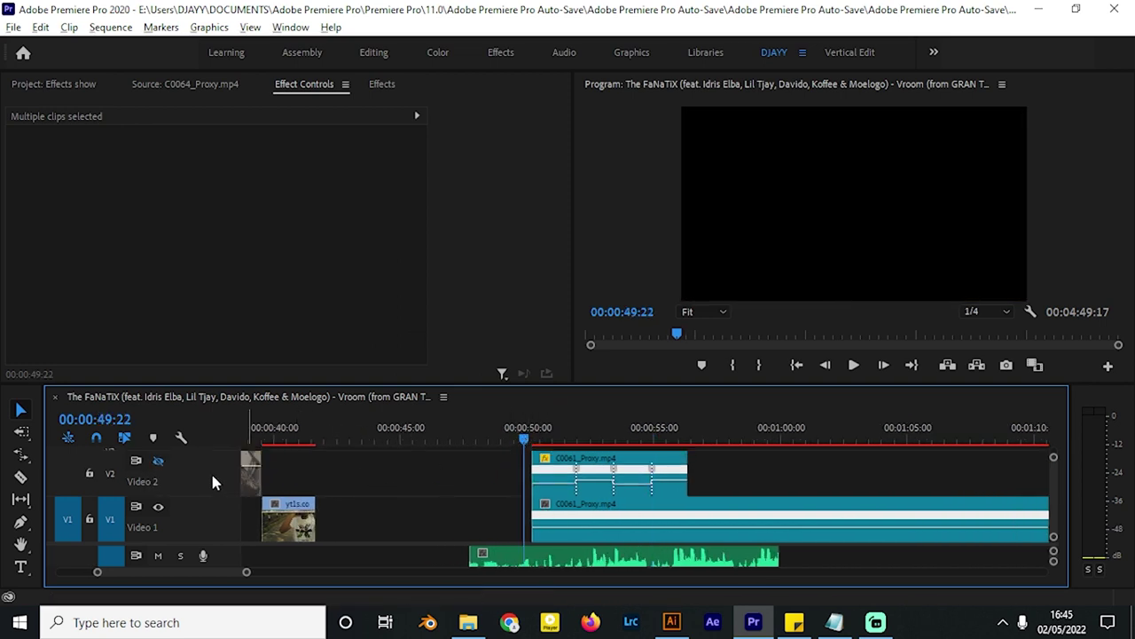
{"action": "scroll", "coordinate": [211, 519], "scroll_direction": "up", "scroll_amount": 2}
{"action": "scroll", "coordinate": [570, 513], "scroll_direction": "down", "scroll_amount": 1}
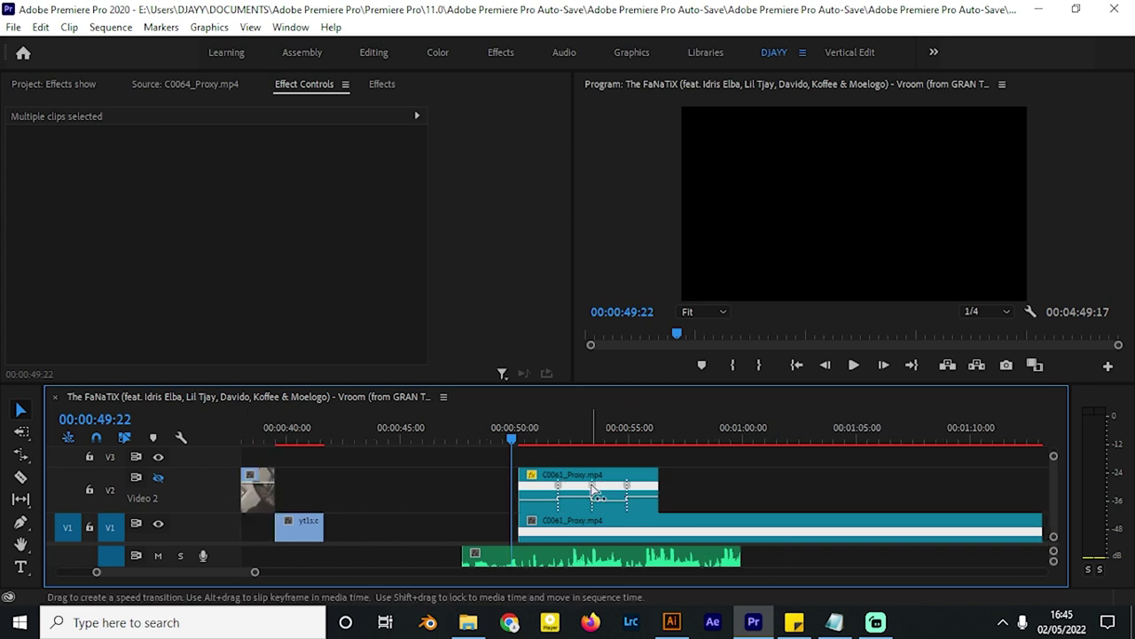
{"action": "key", "text": "space"}
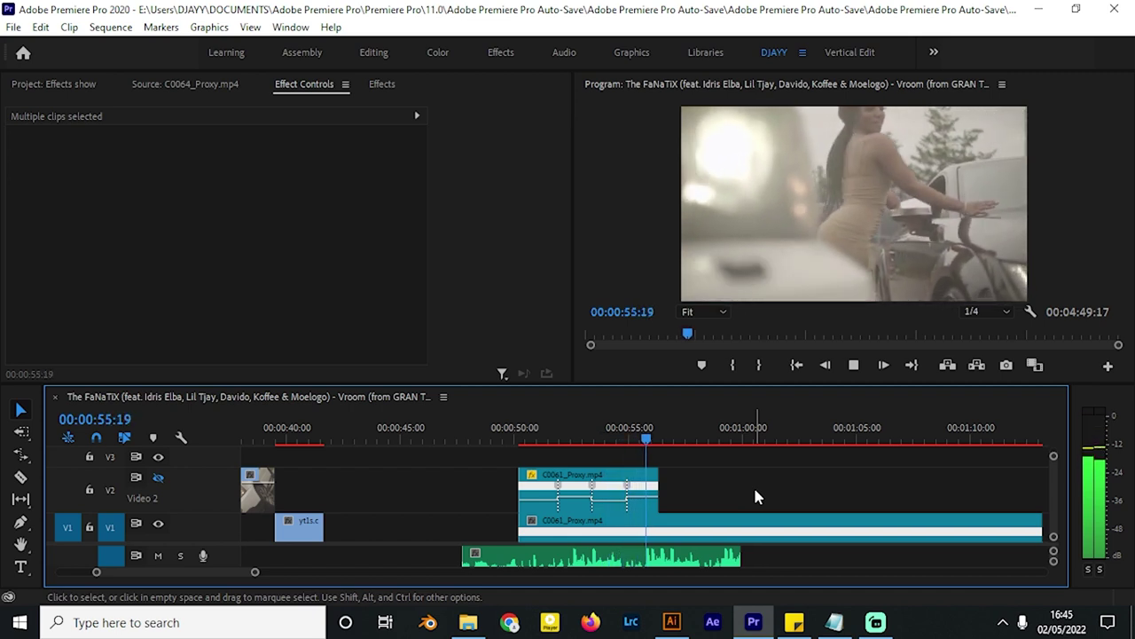
{"action": "key", "text": "space"}
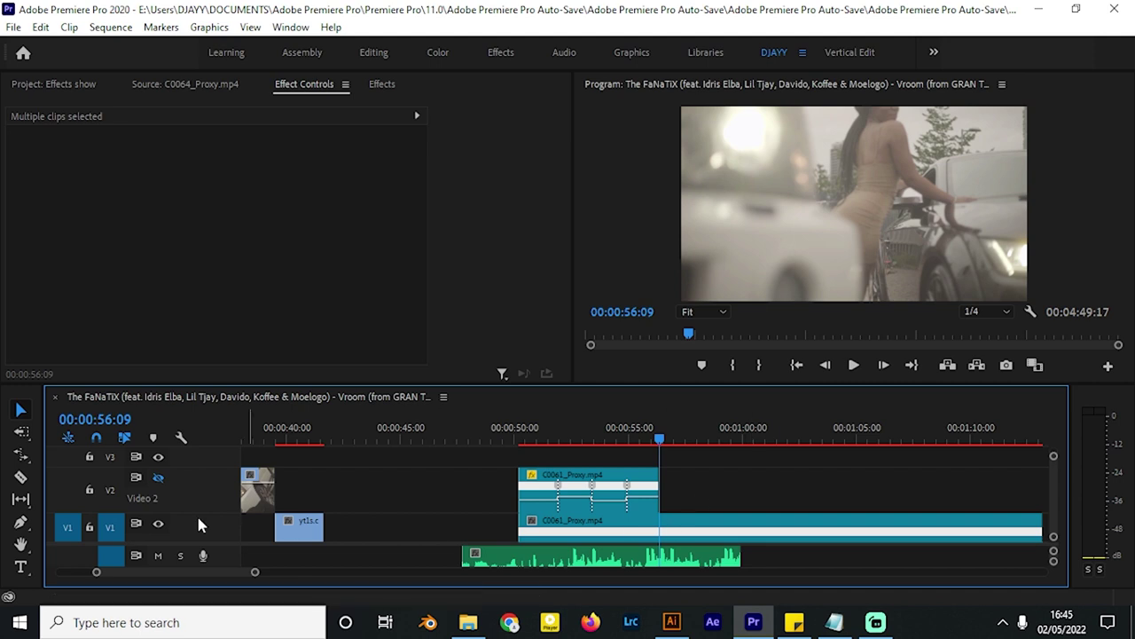
Step: Hide track V1, show track V2, and play the speed-ramped C0061_Proxy.mp4 for comparison from just before its start
{"action": "left_click", "coordinate": [158, 524]}
{"action": "left_click", "coordinate": [158, 477]}
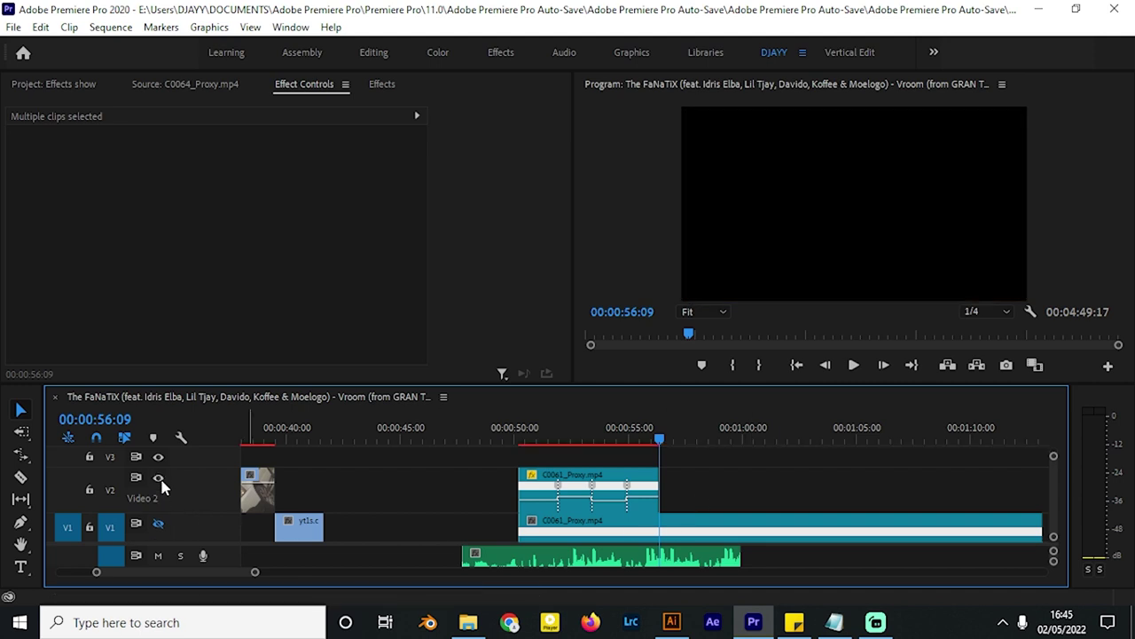
{"action": "left_click", "coordinate": [501, 433]}
{"action": "key", "text": "space"}
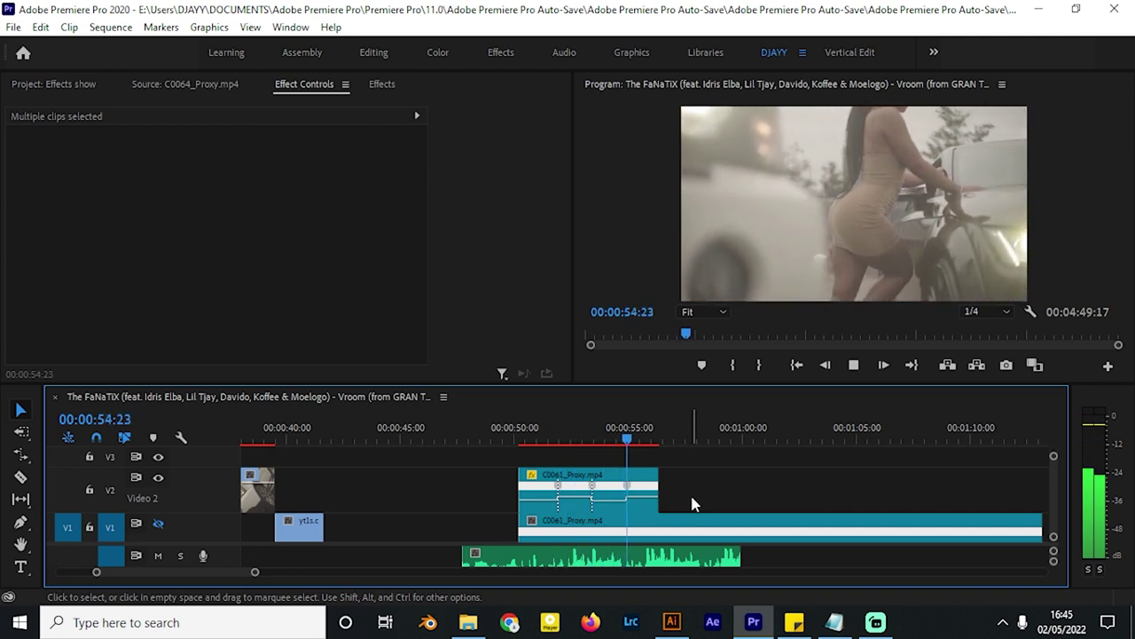
{"action": "key", "text": "space"}
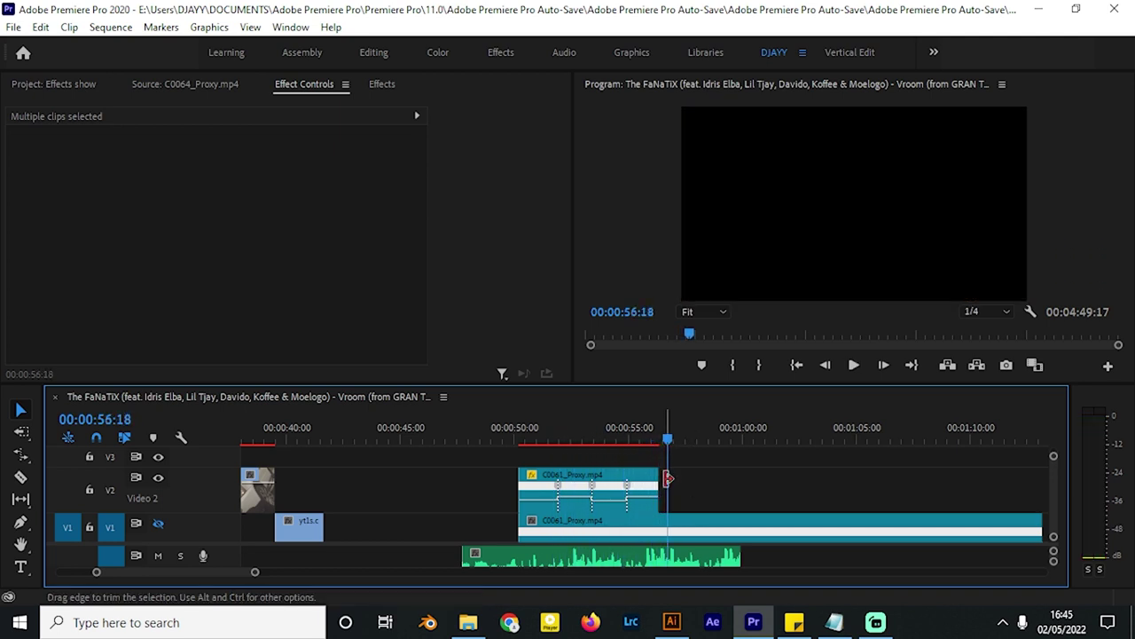
Step: Extend the end of the ramped C0061_Proxy.mp4 on V2 to about 00:00:58 and play the added part
{"action": "left_click_drag", "start_coordinate": [659, 479], "coordinate": [709, 480]}
{"action": "scroll", "coordinate": [697, 485], "scroll_direction": "down", "scroll_amount": 2}
{"action": "key", "text": "space"}
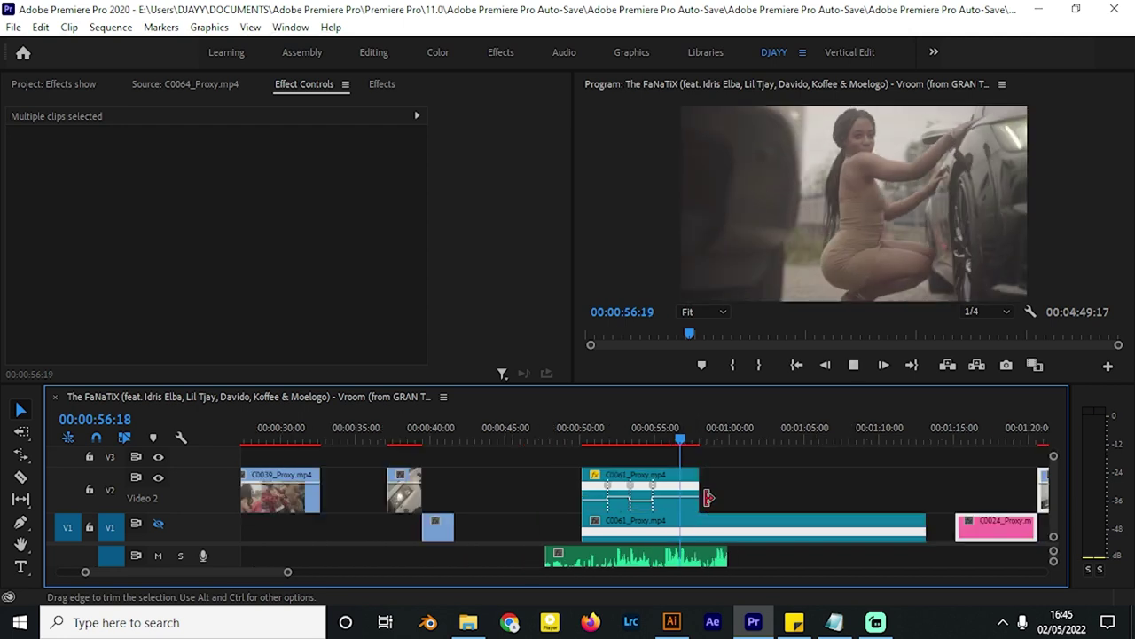
{"action": "key", "text": "space"}
{"action": "scroll", "coordinate": [727, 495], "scroll_direction": "down", "scroll_amount": 1}
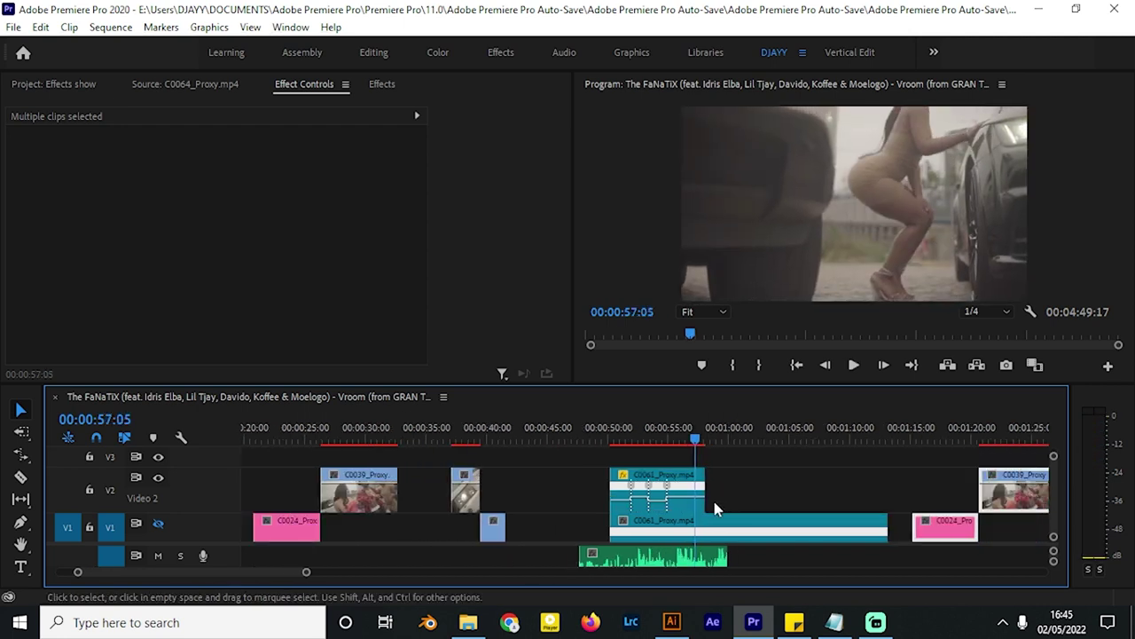
{"action": "scroll", "coordinate": [712, 518], "scroll_direction": "up", "scroll_amount": 3}
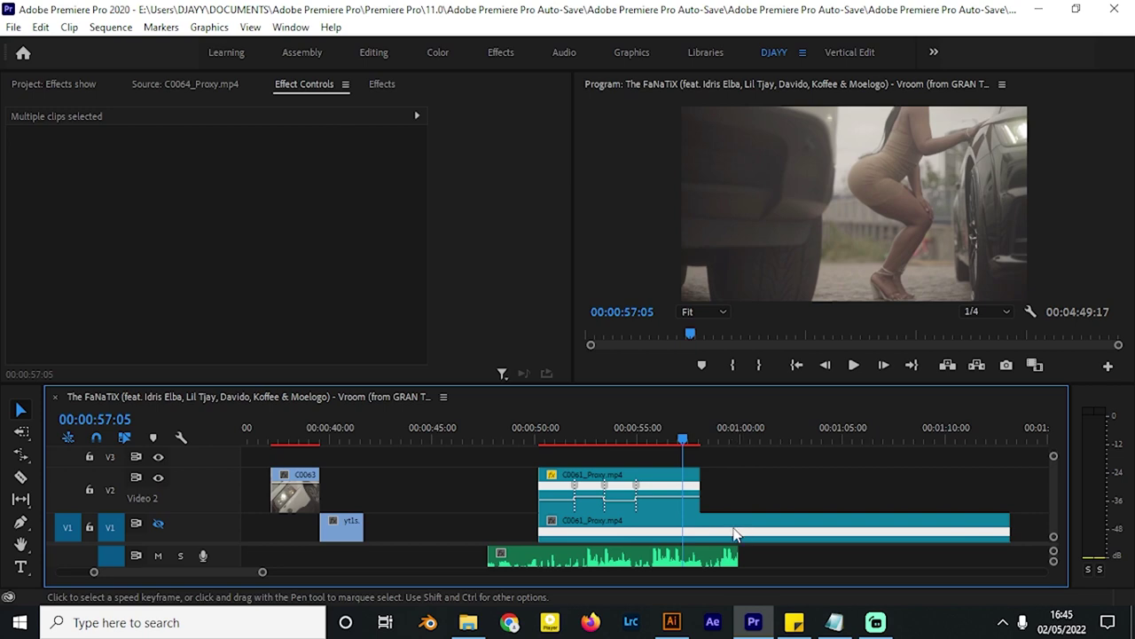
{"action": "key", "text": "minus"}
{"action": "key", "text": "minus"}
{"action": "key", "text": "minus"}
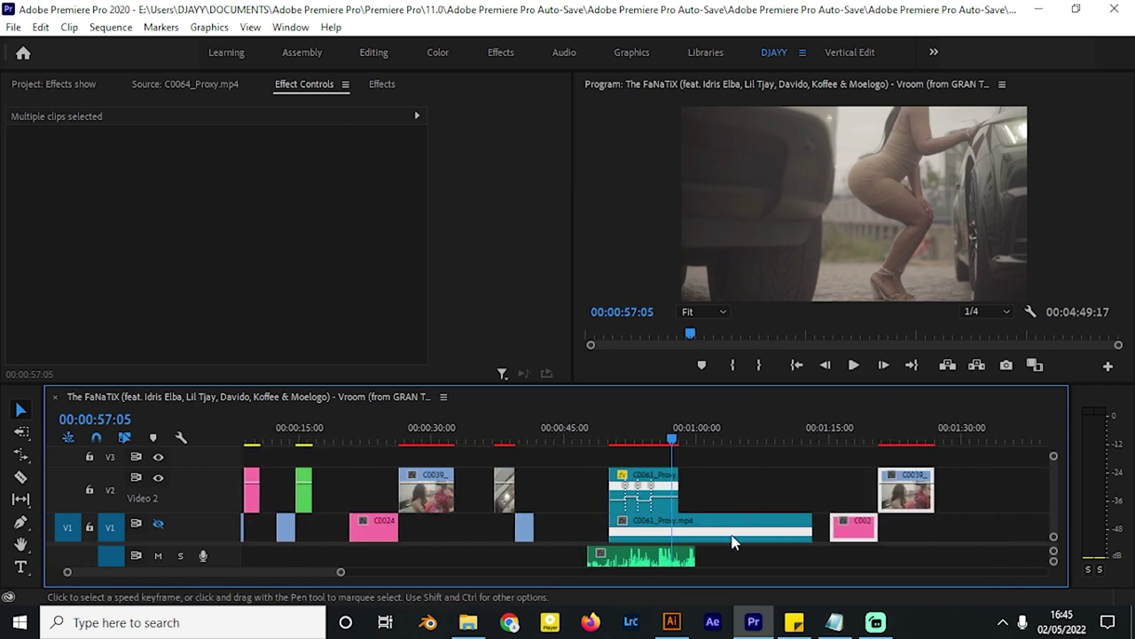
{"action": "key", "text": "equal"}
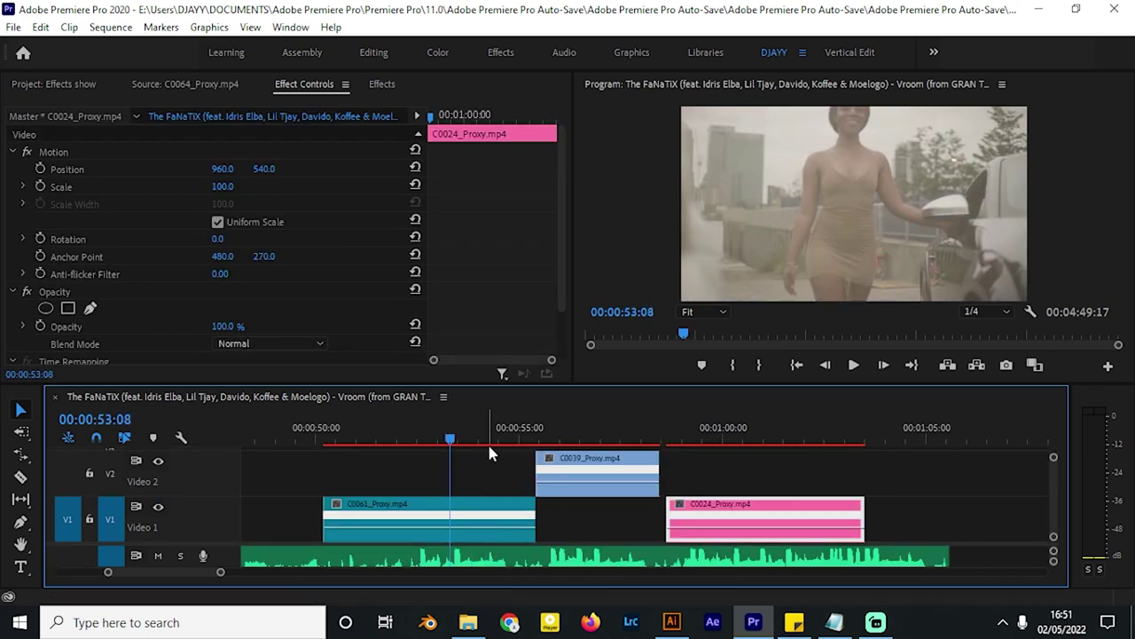
Step: Play from 00:00:53:08 through the cut between C0061_Proxy.mp4 and C0039_Proxy.mp4, and move the playhead to 00:00:56:10
{"action": "key", "text": "space"}
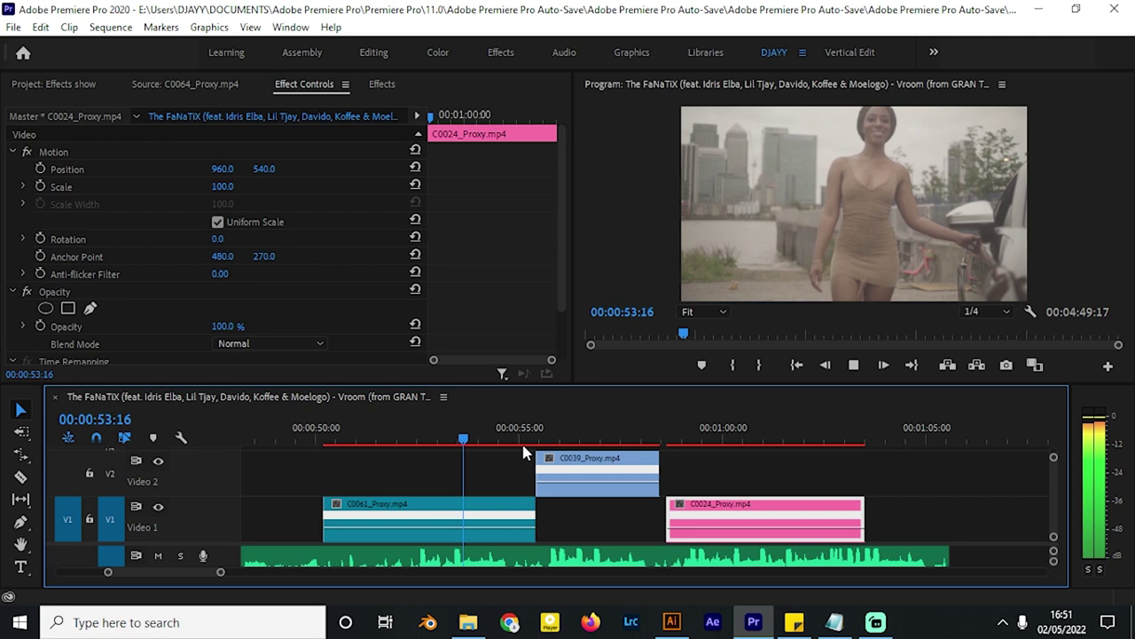
{"action": "key", "text": "space"}
{"action": "key", "text": "equal"}
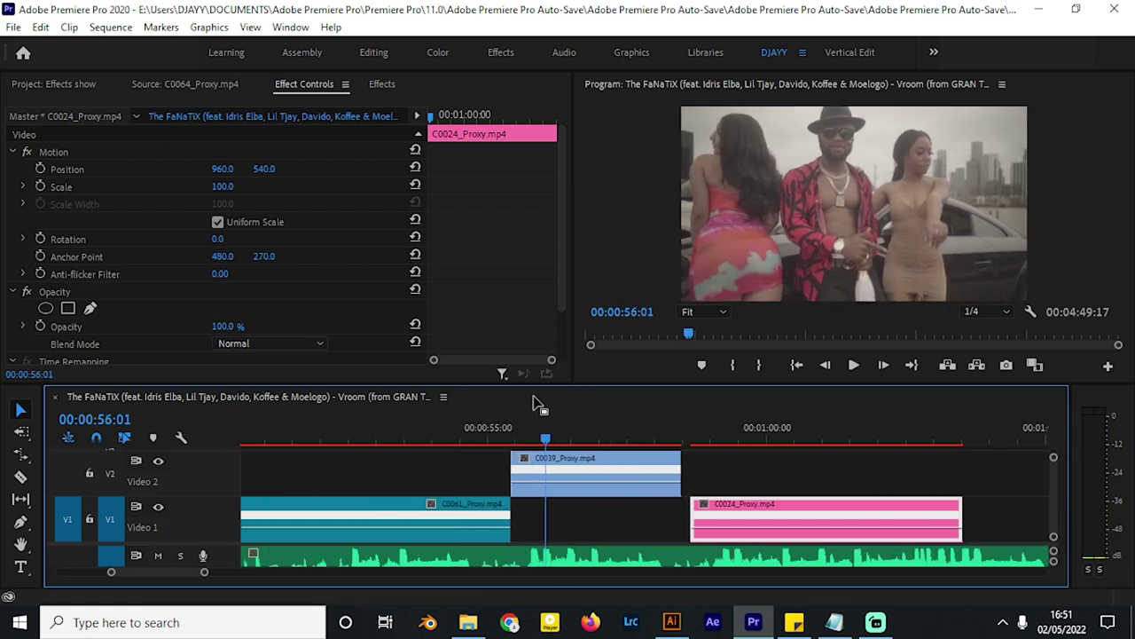
{"action": "left_click_drag", "start_coordinate": [550, 434], "coordinate": [565, 435]}
Step: Split C0039_Proxy.mp4 at about 00:00:56:00 and C0061_Proxy.mp4 at about 00:00:54:21, and select the two short pieces around their cut
{"action": "key", "text": "c"}
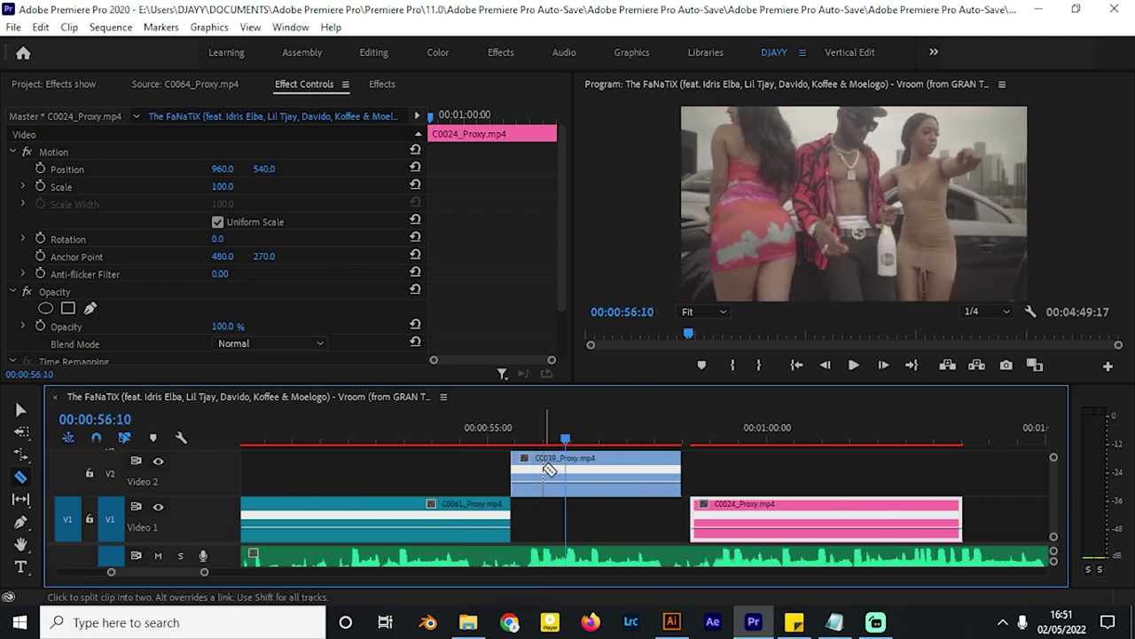
{"action": "left_click", "coordinate": [543, 471]}
{"action": "left_click_drag", "start_coordinate": [483, 438], "coordinate": [570, 530]}
{"action": "left_click", "coordinate": [482, 510]}
{"action": "key", "text": "v"}
{"action": "key", "text": "equal"}
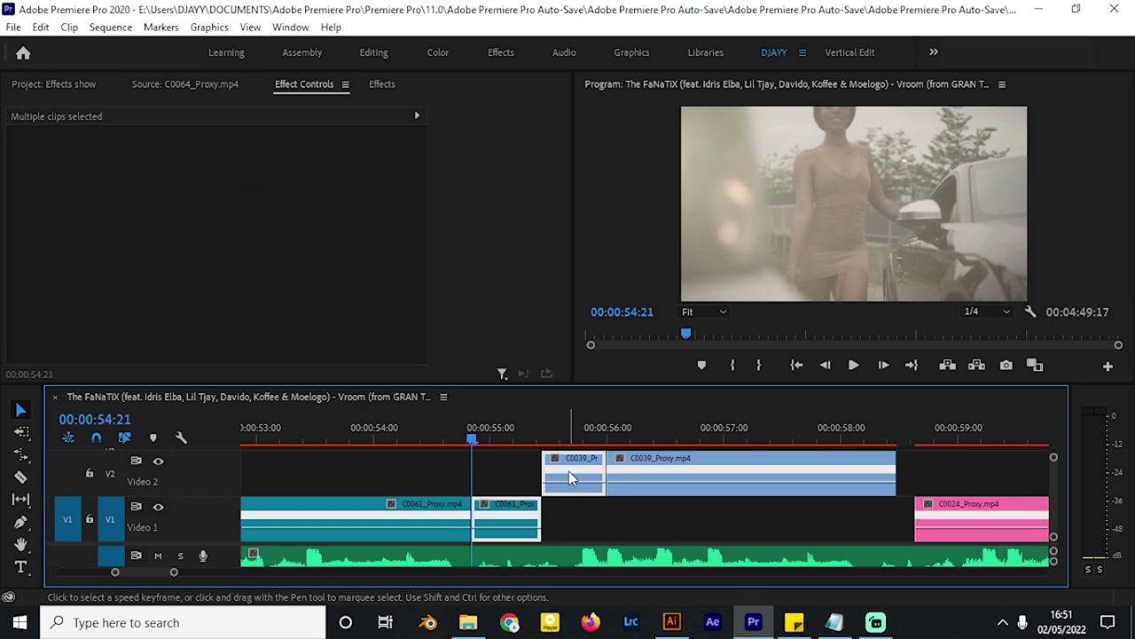
Step: Set the speed of the two selected pieces to 300% with ripple editing that shifts the trailing clips
{"action": "right_click", "coordinate": [569, 471]}
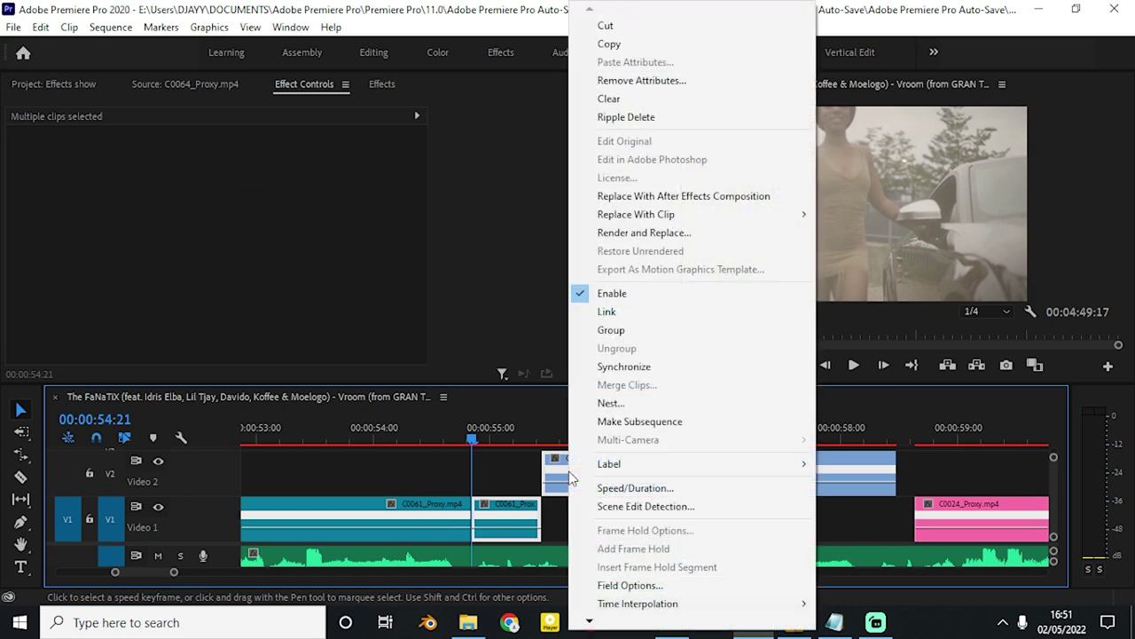
{"action": "left_click", "coordinate": [633, 489]}
{"action": "type", "text": "300"}
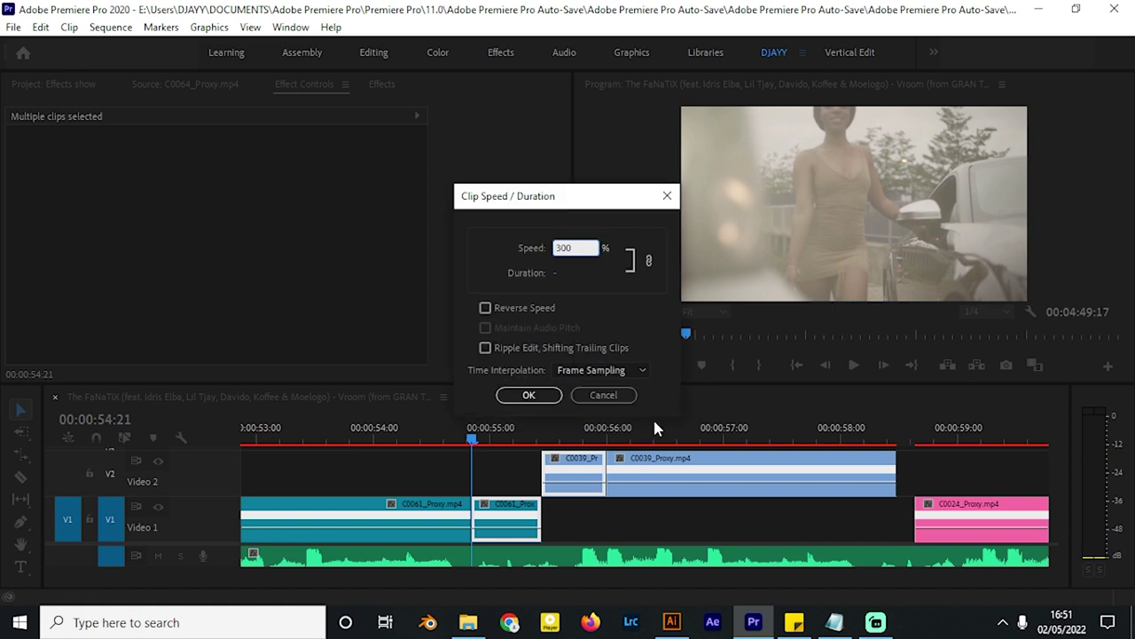
{"action": "left_click", "coordinate": [486, 348]}
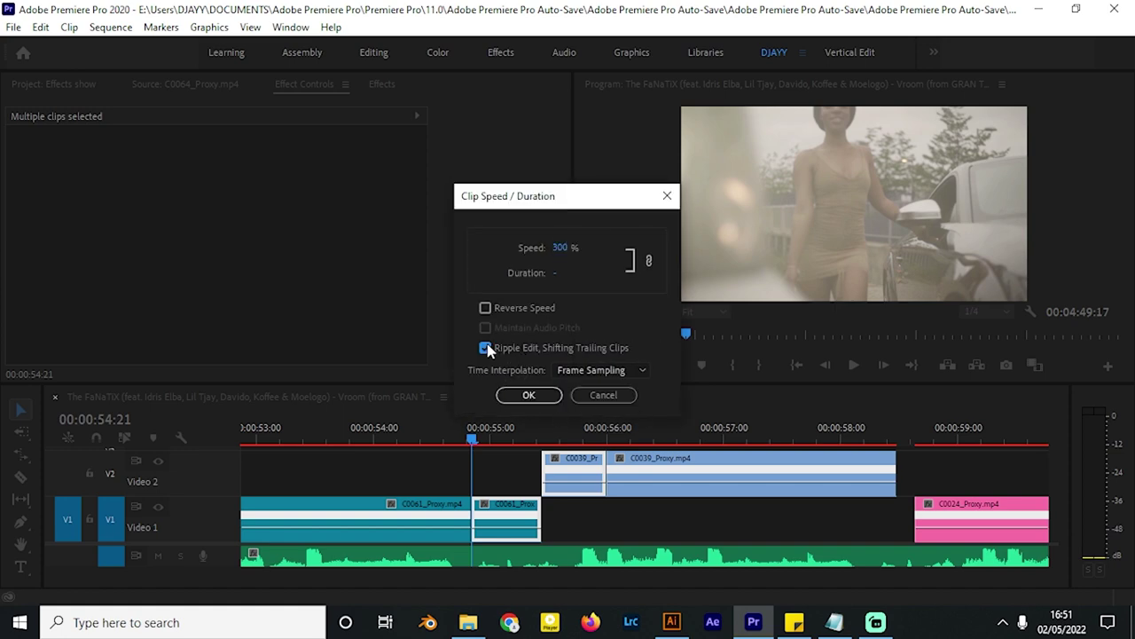
{"action": "left_click", "coordinate": [525, 396]}
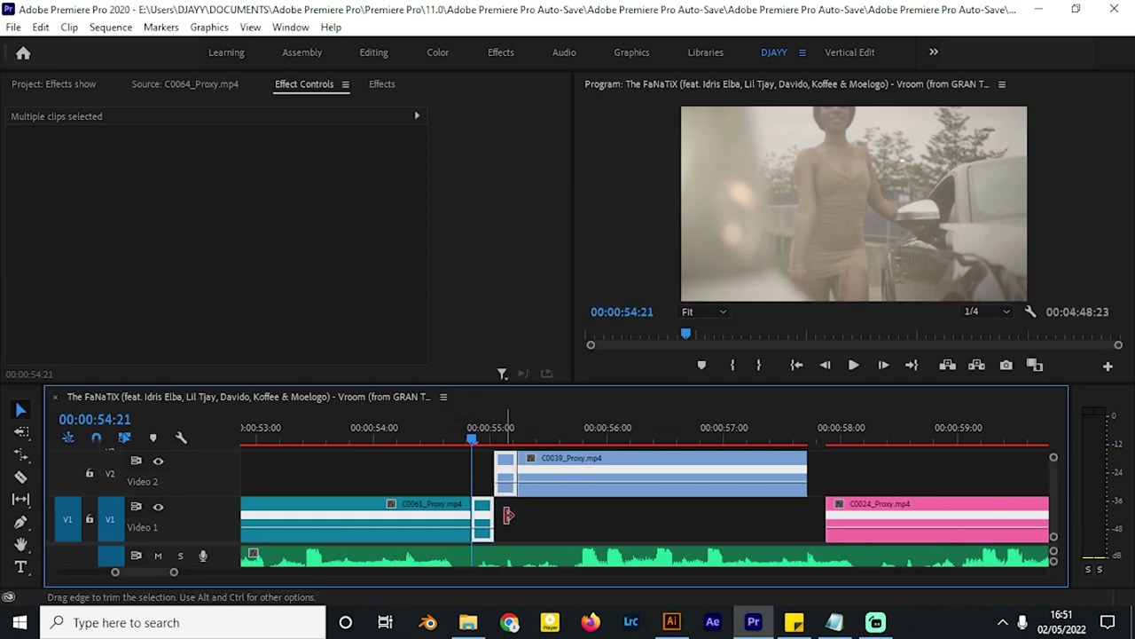
Step: Play the sped-up transition from C0061_Proxy.mp4 into C0039_Proxy.mp4, stopping at 00:00:56:11
{"action": "left_click", "coordinate": [437, 437]}
{"action": "key", "text": "space"}
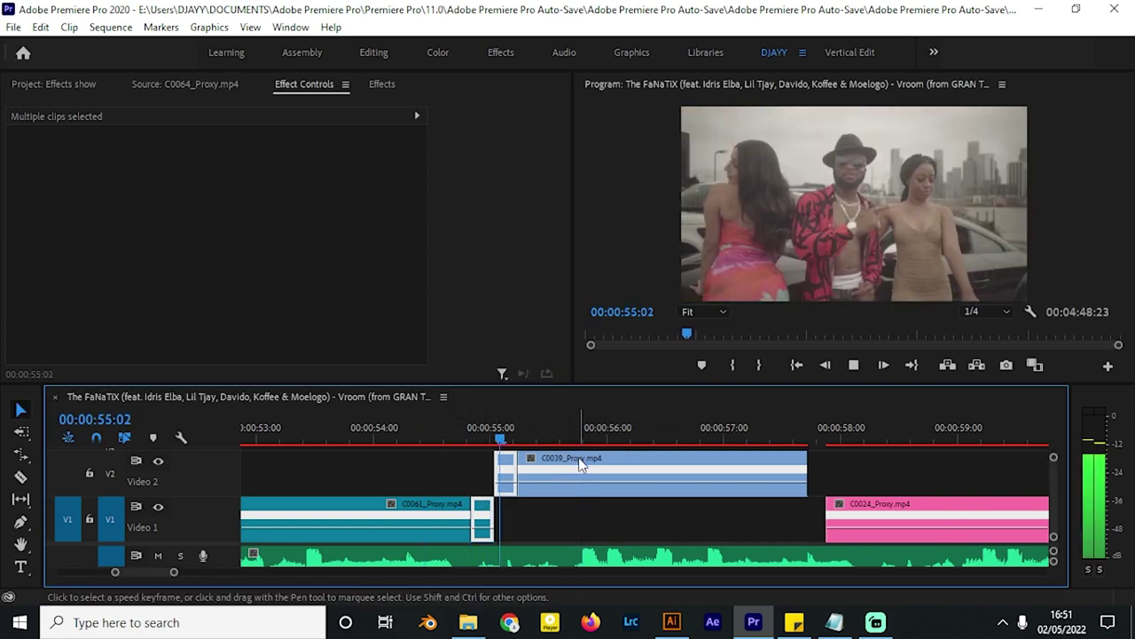
{"action": "key", "text": "space"}
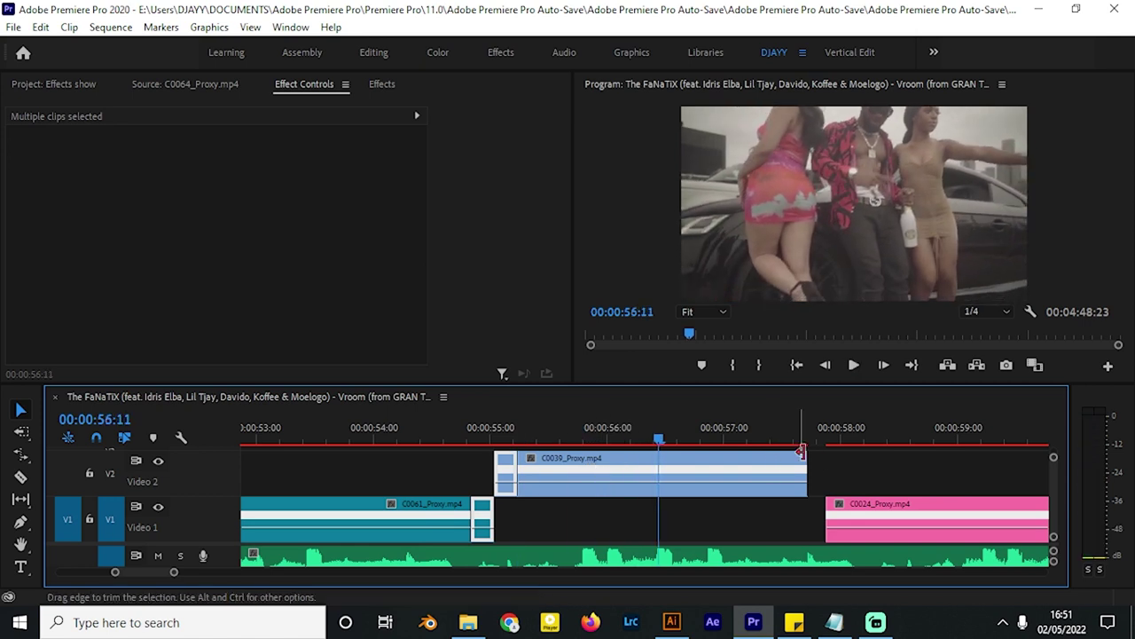
Step: Trim the end of C0039_Proxy.mp4 to about 00:00:56:19 and close the gap by moving C0024_Proxy.mp4 to start there
{"action": "left_click_drag", "start_coordinate": [808, 470], "coordinate": [695, 470]}
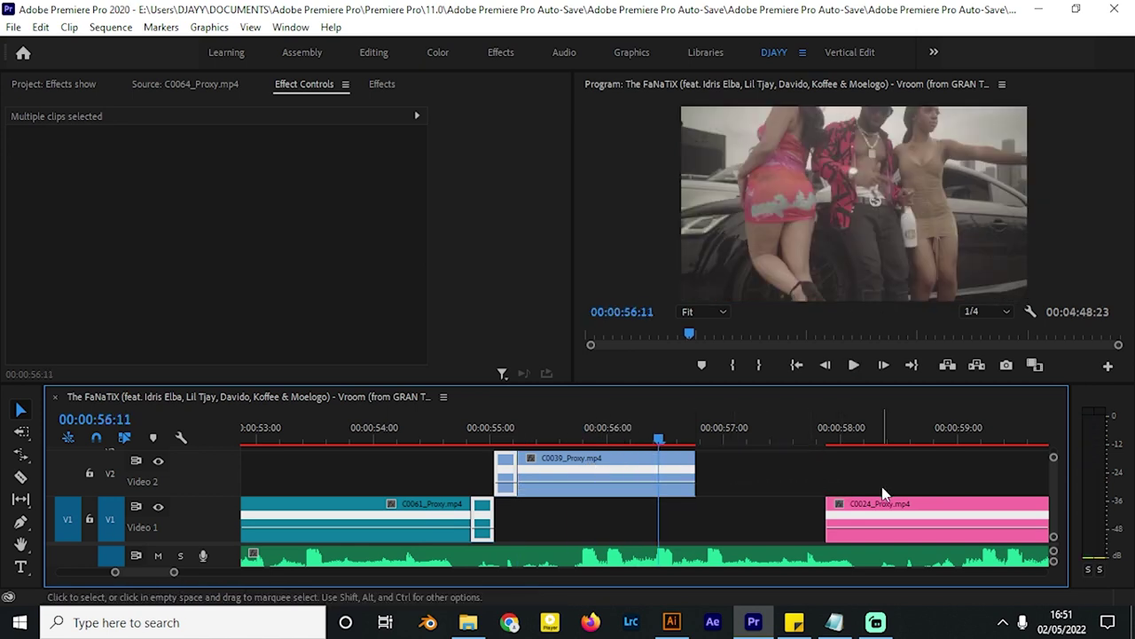
{"action": "left_click", "coordinate": [828, 507]}
{"action": "left_click_drag", "start_coordinate": [825, 513], "coordinate": [695, 513]}
Step: Split C0039_Proxy.mp4 at about 00:00:56:11 and C0024_Proxy.mp4 at about 00:00:57:03, and select the two short pieces around their cut
{"action": "key", "text": "c"}
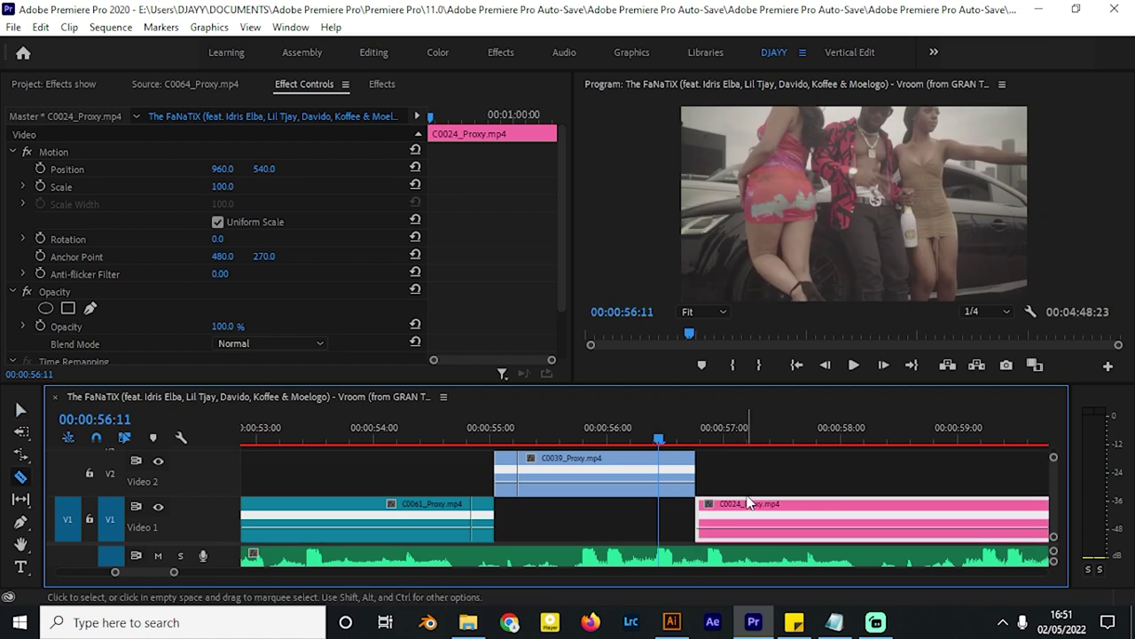
{"action": "left_click", "coordinate": [598, 439]}
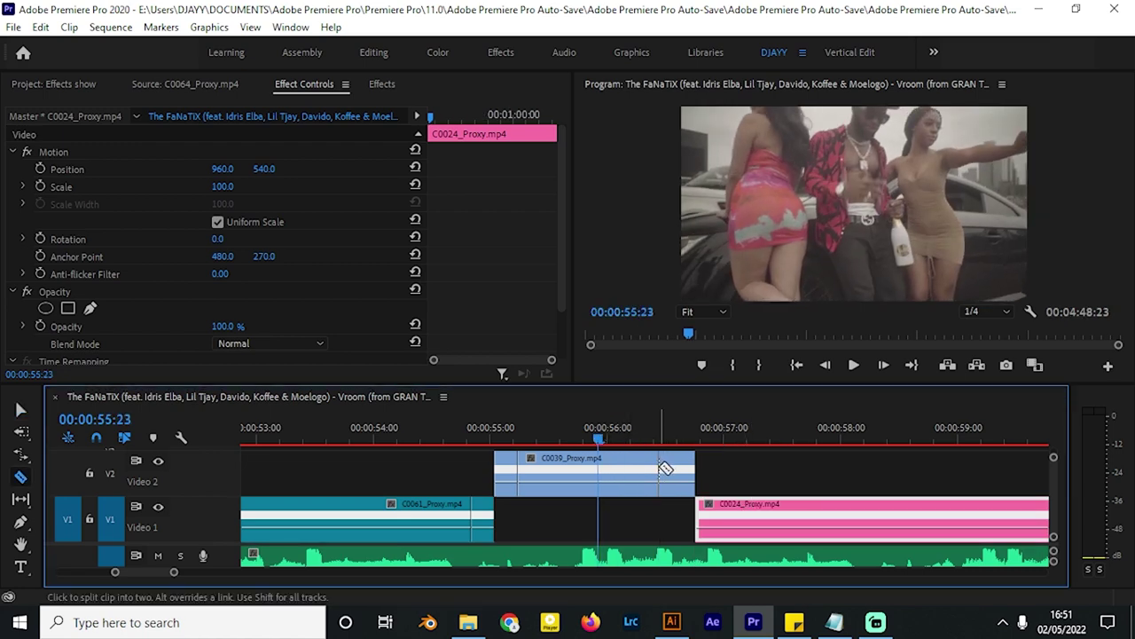
{"action": "left_click", "coordinate": [739, 515]}
{"action": "key", "text": "v"}
{"action": "left_click_drag", "start_coordinate": [716, 465], "coordinate": [685, 530]}
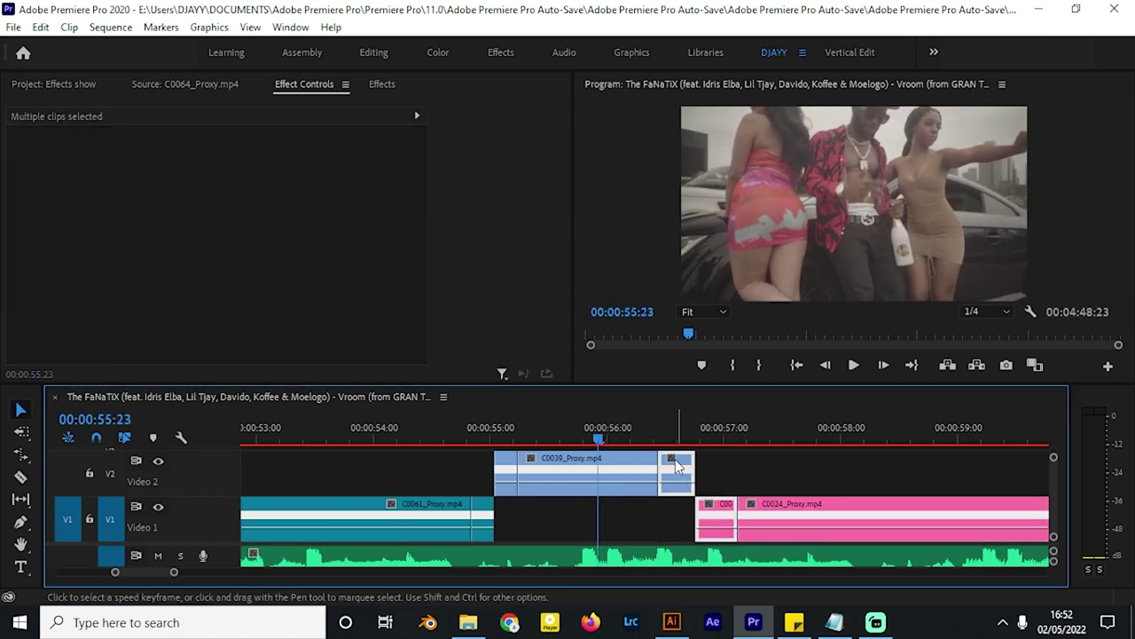
Step: Set the speed of the selected short C0039_Proxy.mp4 and C0024_Proxy.mp4 pieces to 300% with ripple editing that shifts trailing clips
{"action": "right_click", "coordinate": [669, 468]}
{"action": "left_click", "coordinate": [747, 488]}
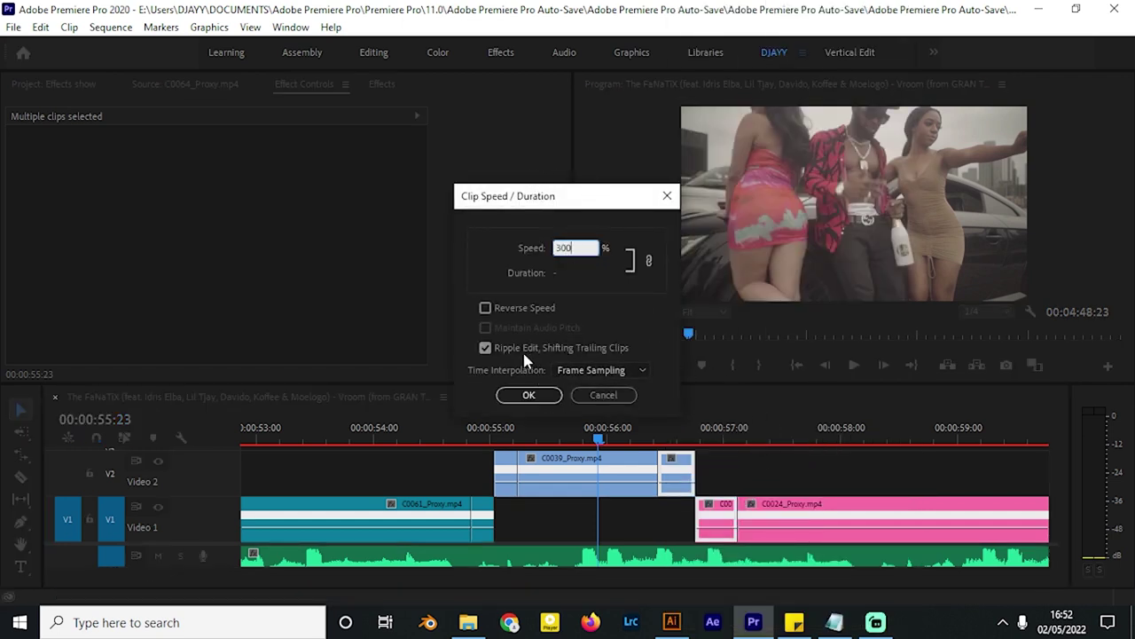
{"action": "left_click", "coordinate": [530, 395]}
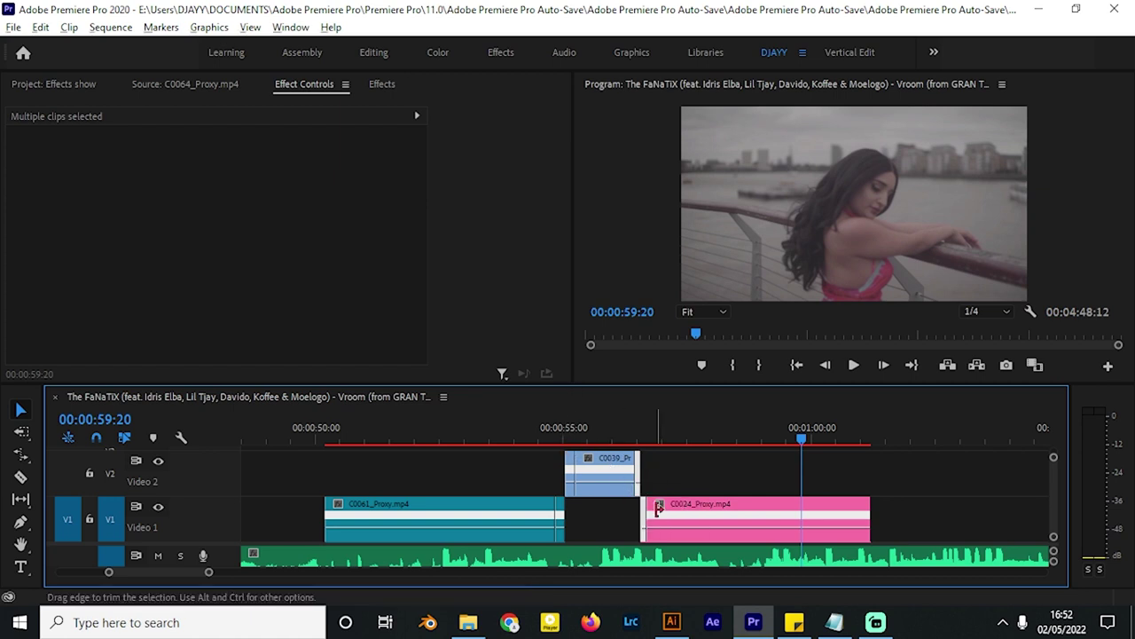
Step: Place the playhead on the audio beat at 00:00:11:03, within the pink clip on V2
{"action": "scroll", "coordinate": [650, 505], "scroll_direction": "down", "scroll_amount": 5}
{"action": "left_click", "coordinate": [344, 431]}
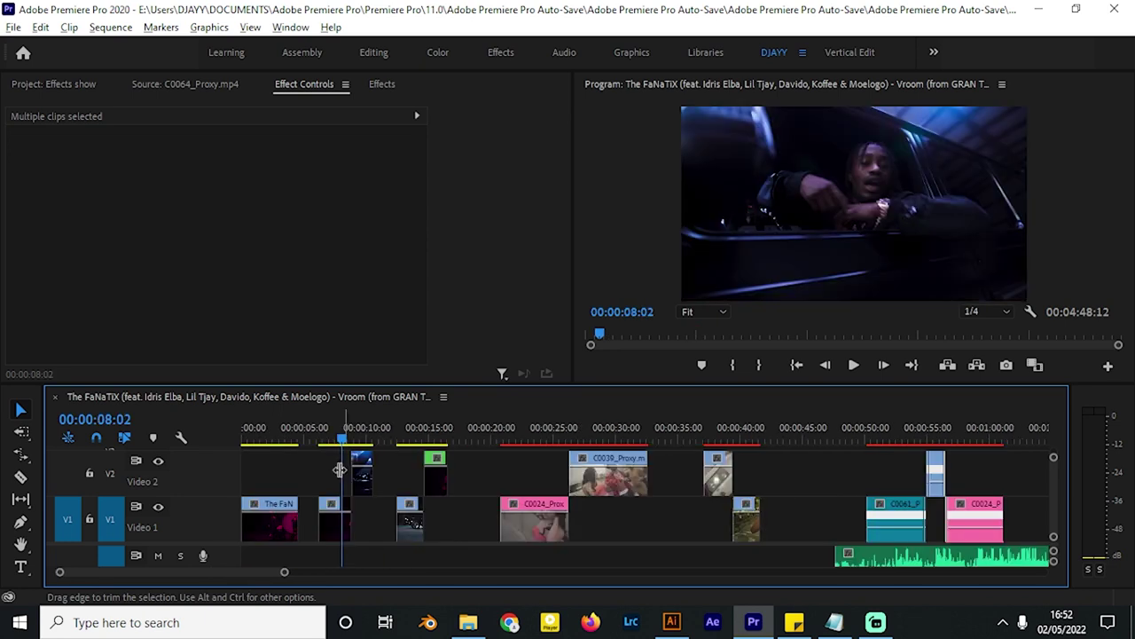
{"action": "scroll", "coordinate": [412, 494], "scroll_direction": "up", "scroll_amount": 3}
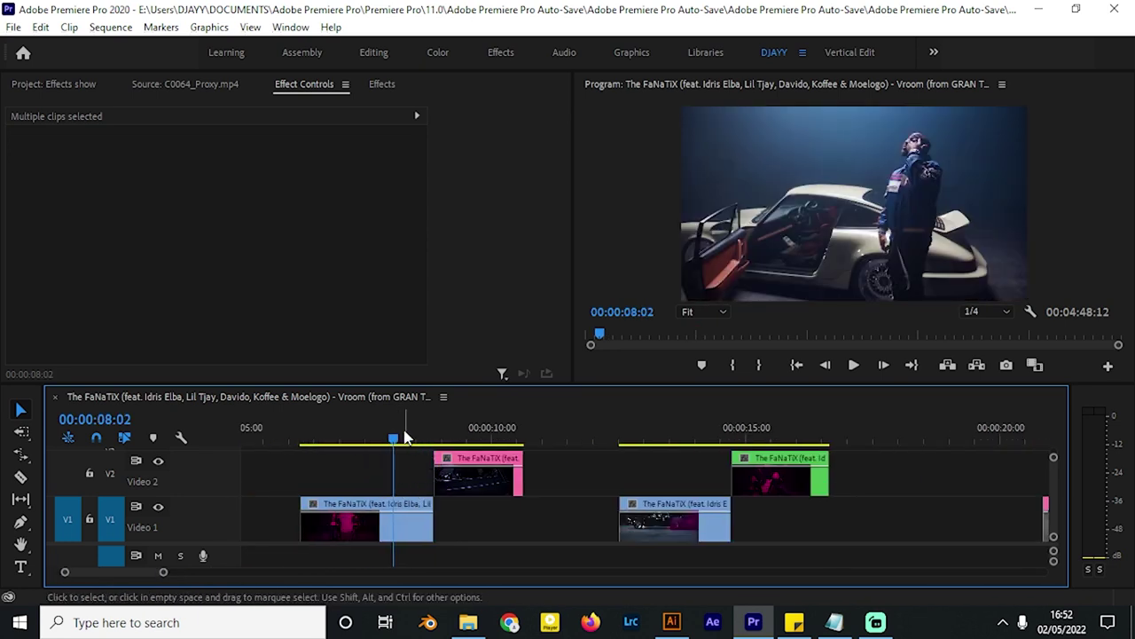
{"action": "left_click", "coordinate": [346, 431]}
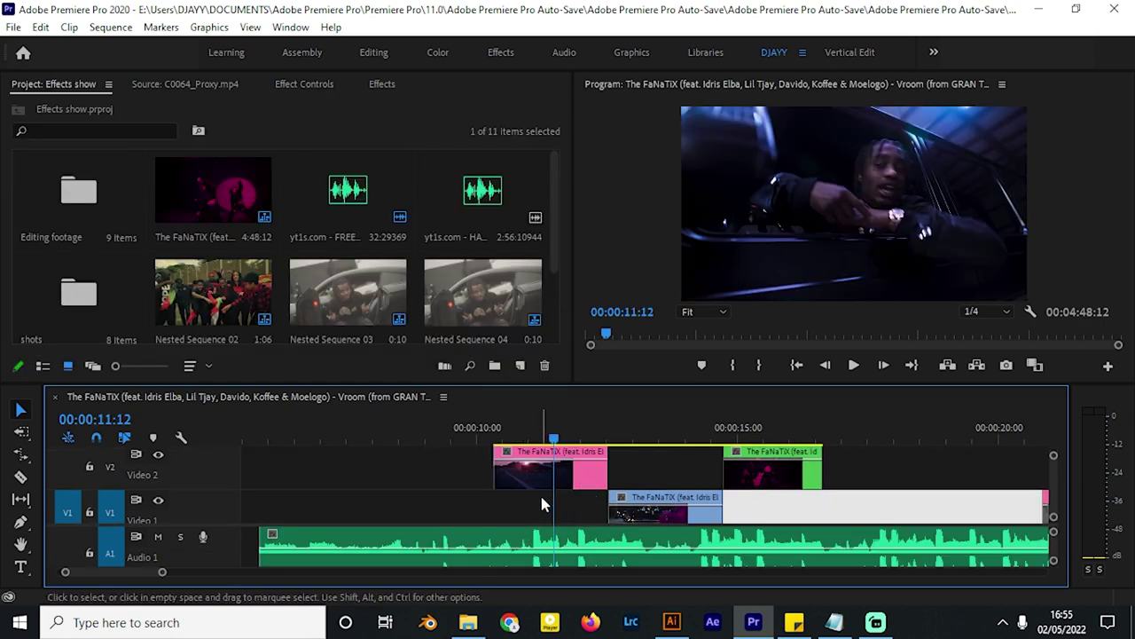
{"action": "scroll", "coordinate": [538, 497], "scroll_direction": "up", "scroll_amount": 1}
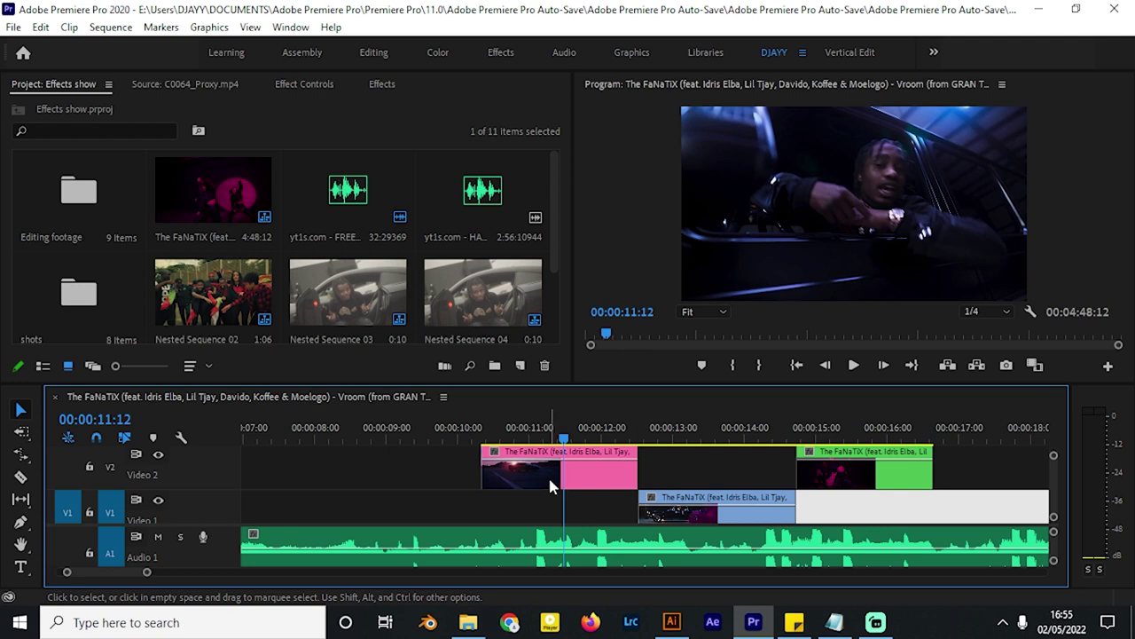
{"action": "left_click_drag", "start_coordinate": [552, 437], "coordinate": [537, 439]}
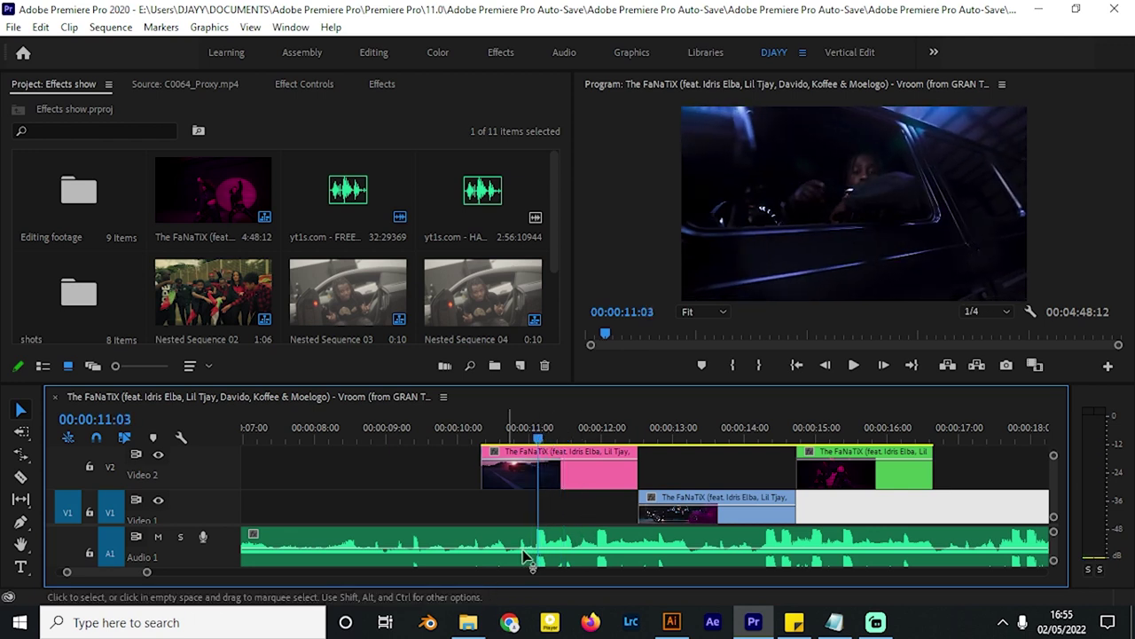
Step: Duplicate the pink V2 clip onto V1 directly below it and select the upper copy
{"action": "scroll", "coordinate": [572, 488], "scroll_direction": "up", "scroll_amount": 2}
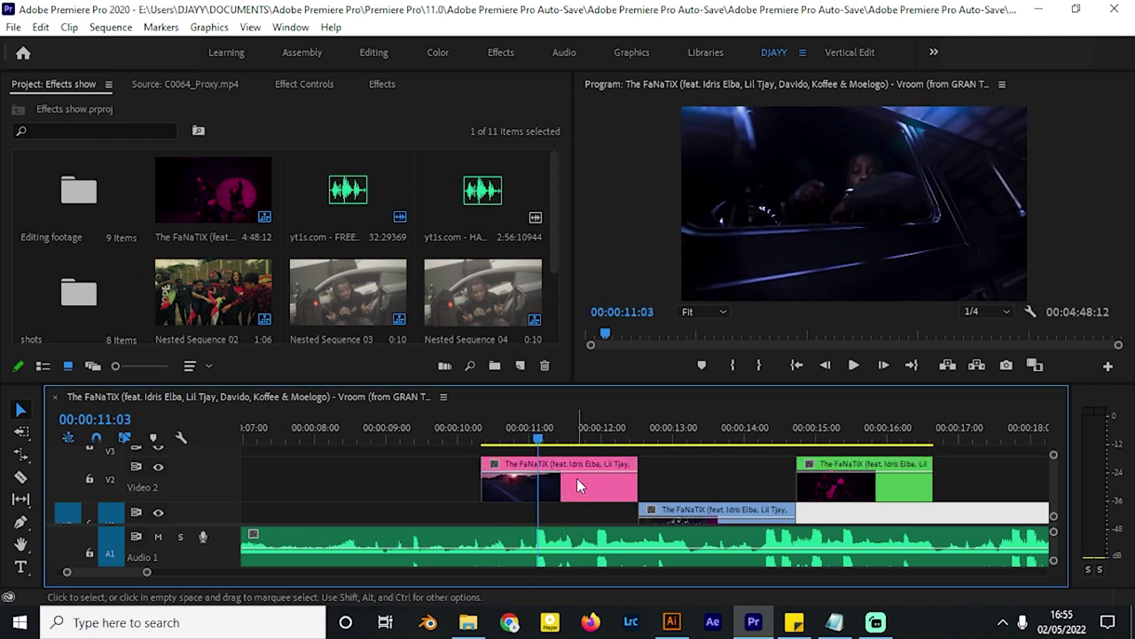
{"action": "scroll", "coordinate": [575, 475], "scroll_direction": "down", "scroll_amount": 1}
{"action": "left_click_drag", "start_coordinate": [573, 466], "coordinate": [567, 517], "text": "alt"}
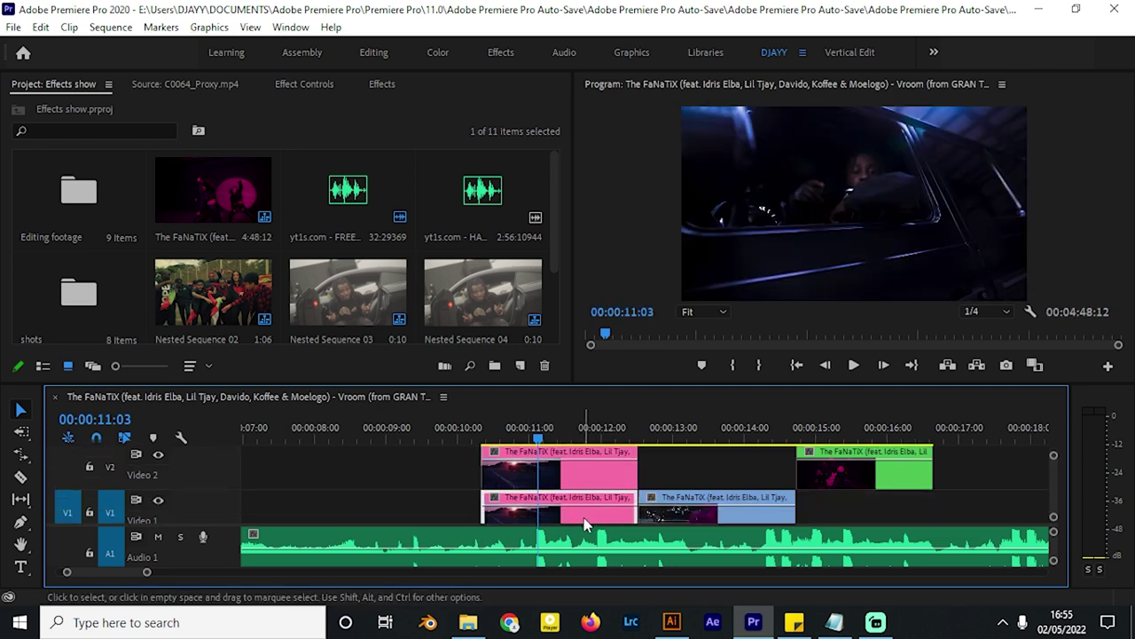
{"action": "scroll", "coordinate": [521, 491], "scroll_direction": "up", "scroll_amount": 1}
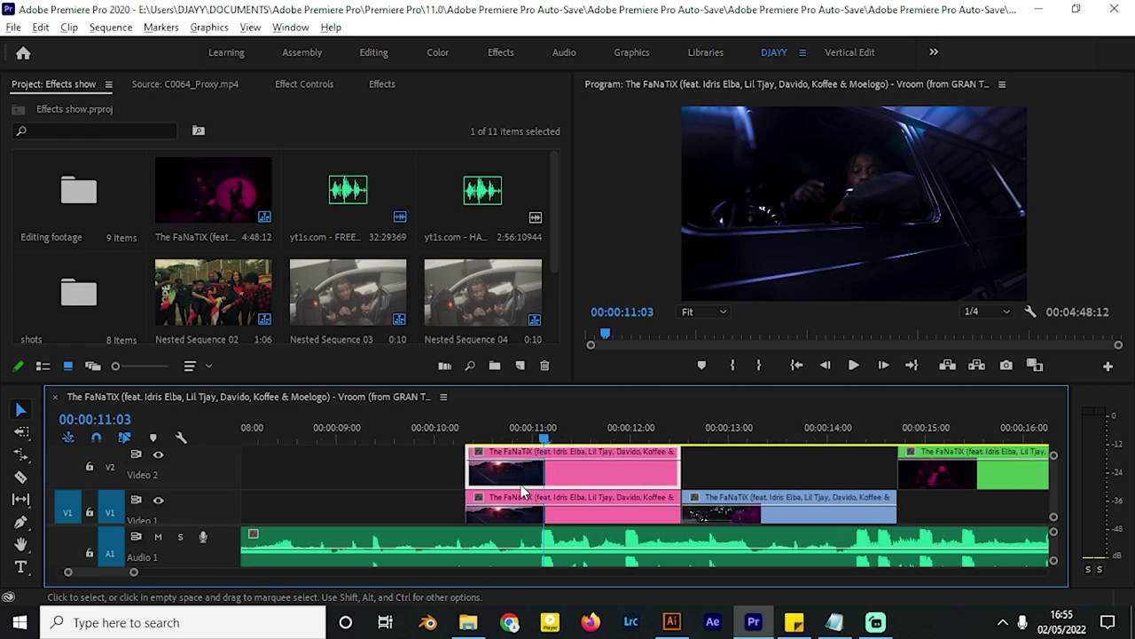
{"action": "scroll", "coordinate": [566, 469], "scroll_direction": "up", "scroll_amount": 1}
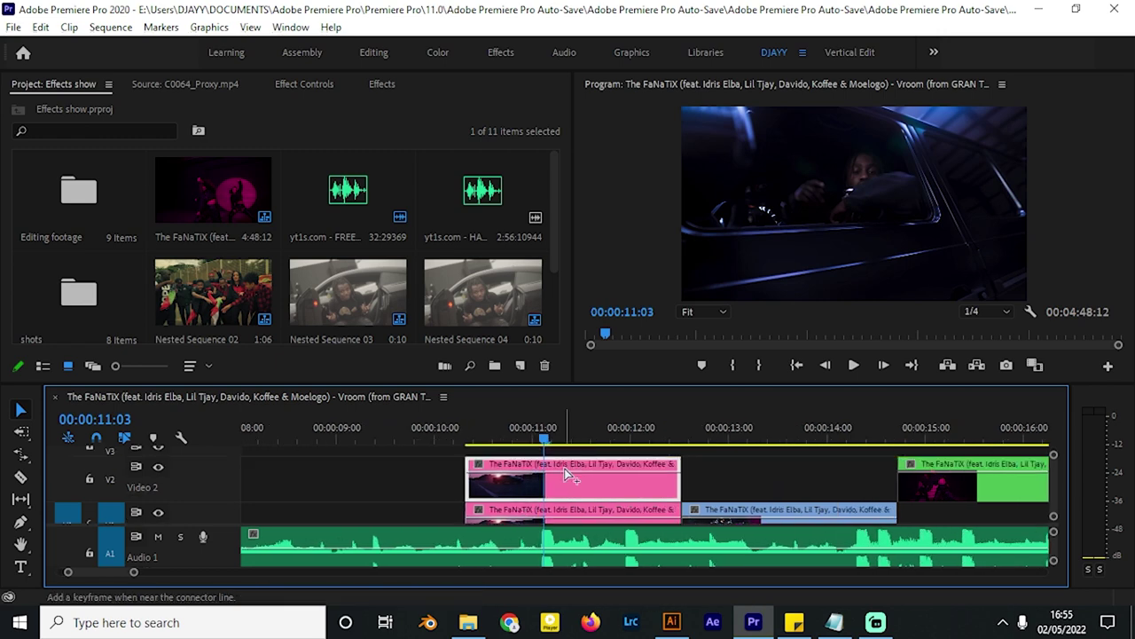
Step: Search the effects for "shake" and apply uni.Camera Shake to the upper pink clip on V2
{"action": "left_click", "coordinate": [306, 86]}
{"action": "left_click", "coordinate": [382, 84]}
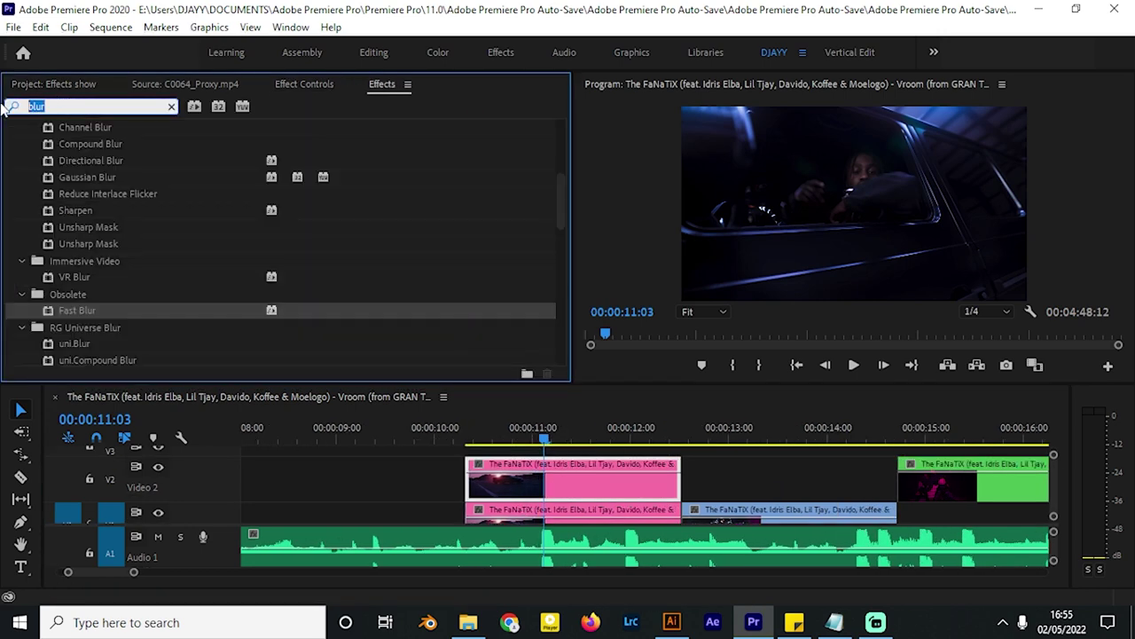
{"action": "type", "text": "shake"}
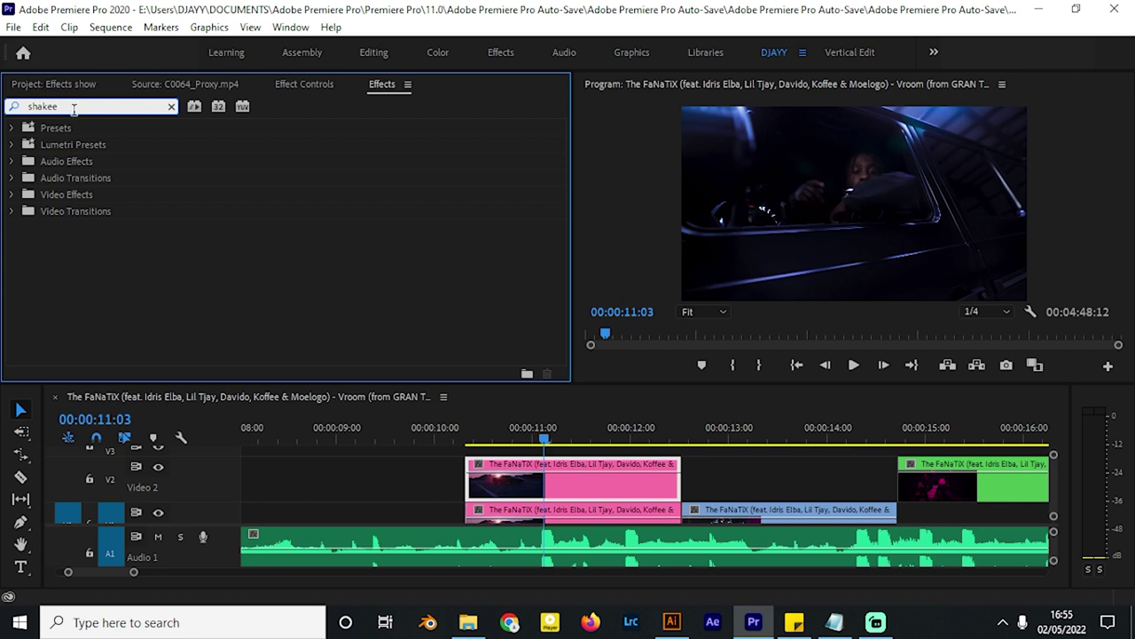
{"action": "type", "text": "e"}
{"action": "key", "text": "BackSpace"}
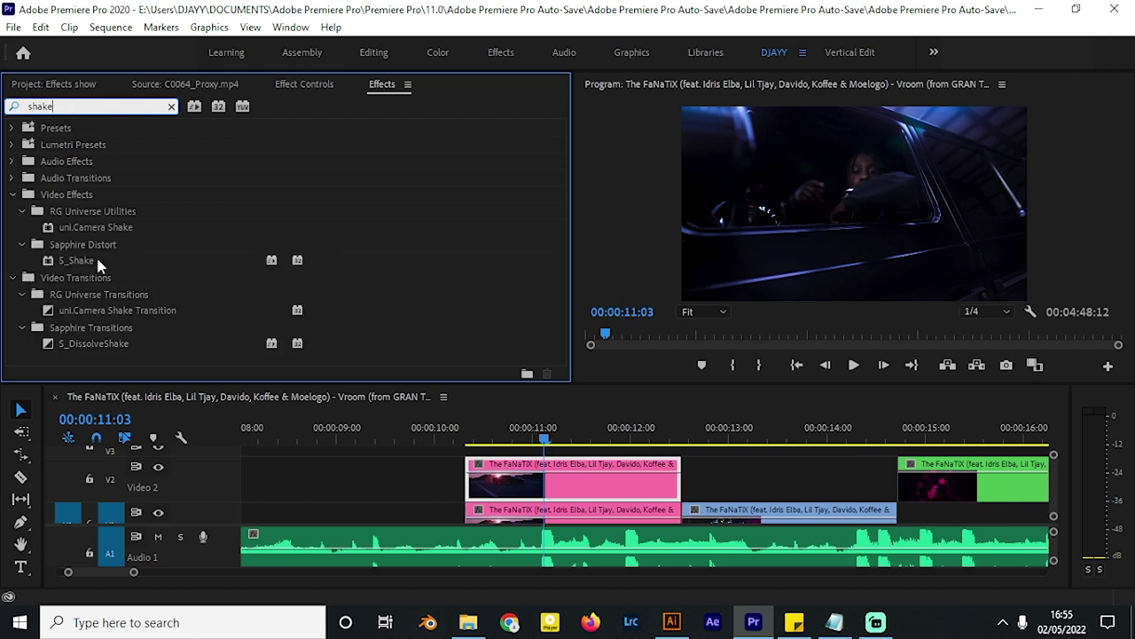
{"action": "left_click", "coordinate": [107, 208]}
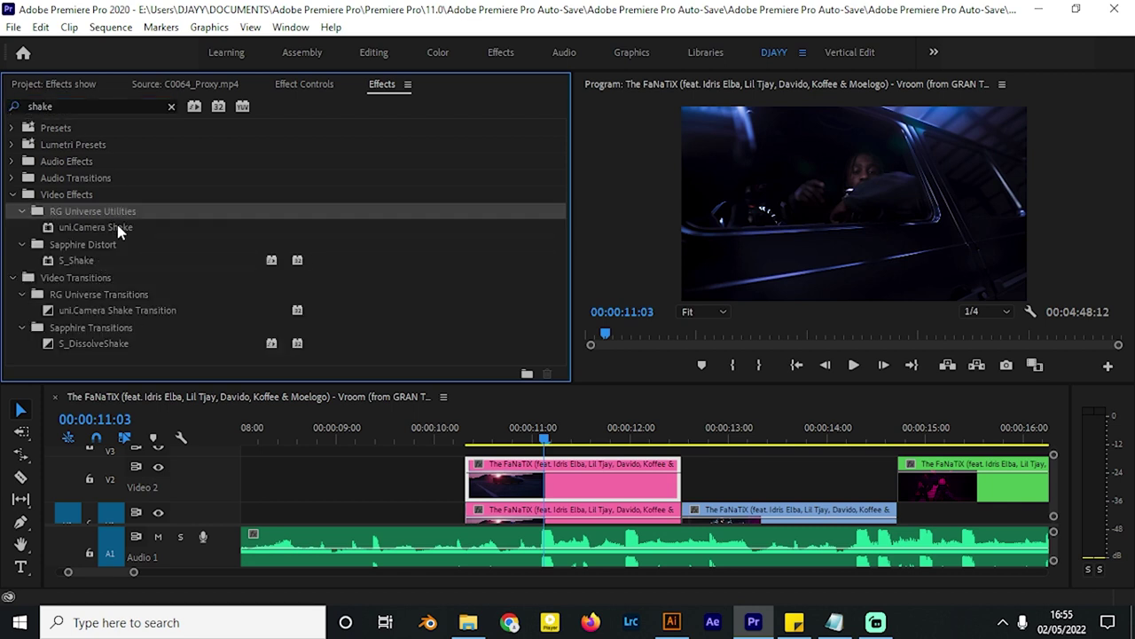
{"action": "left_click", "coordinate": [131, 227]}
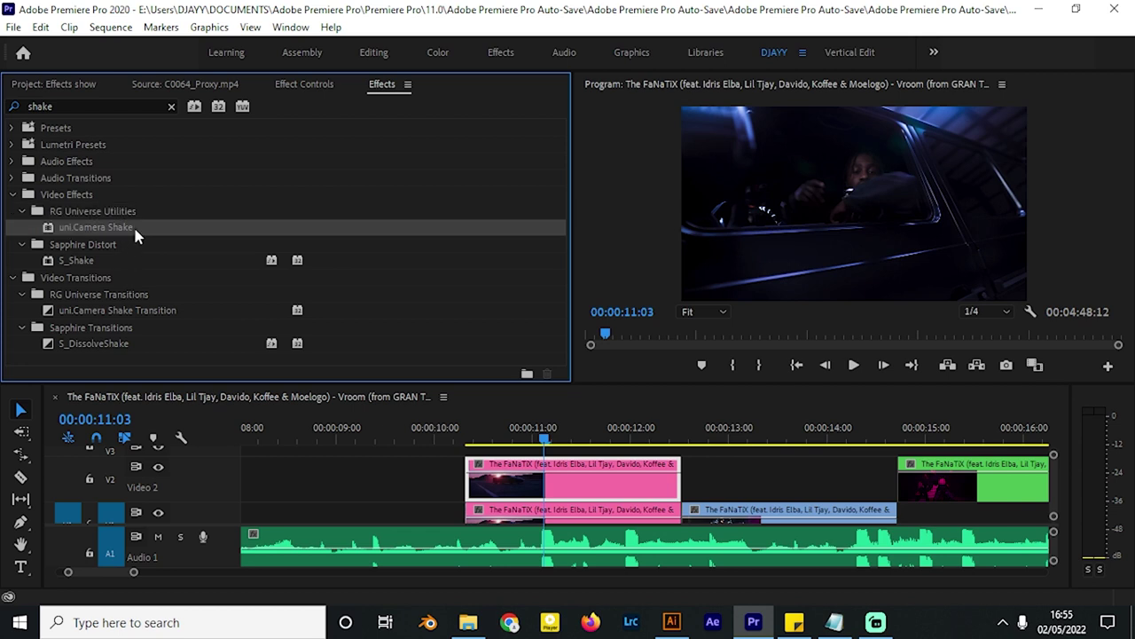
{"action": "left_click_drag", "start_coordinate": [488, 276], "coordinate": [511, 484]}
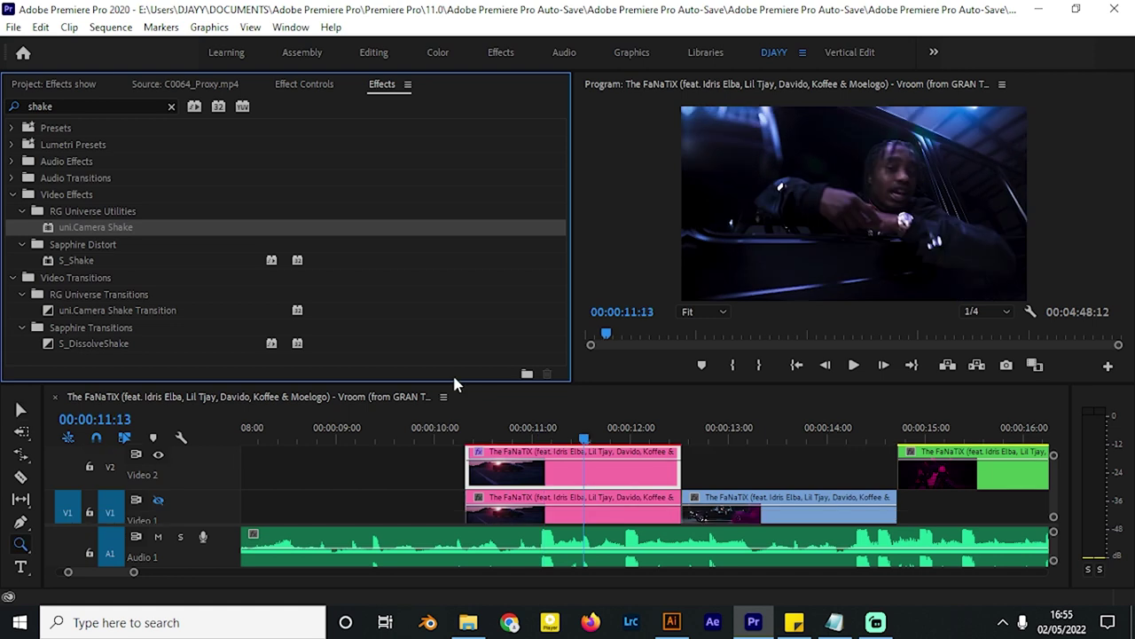
Step: Set the Universe Camera Shake frequency to 7.0 and play the shaking clip from its start
{"action": "left_click", "coordinate": [303, 85]}
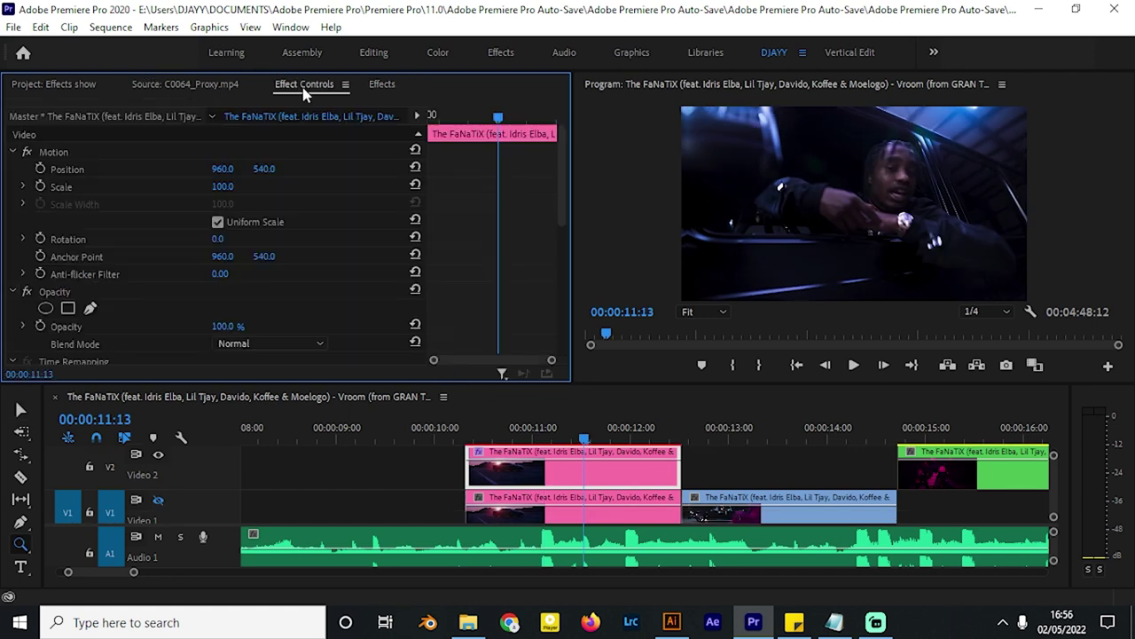
{"action": "scroll", "coordinate": [448, 255], "scroll_direction": "down", "scroll_amount": 5}
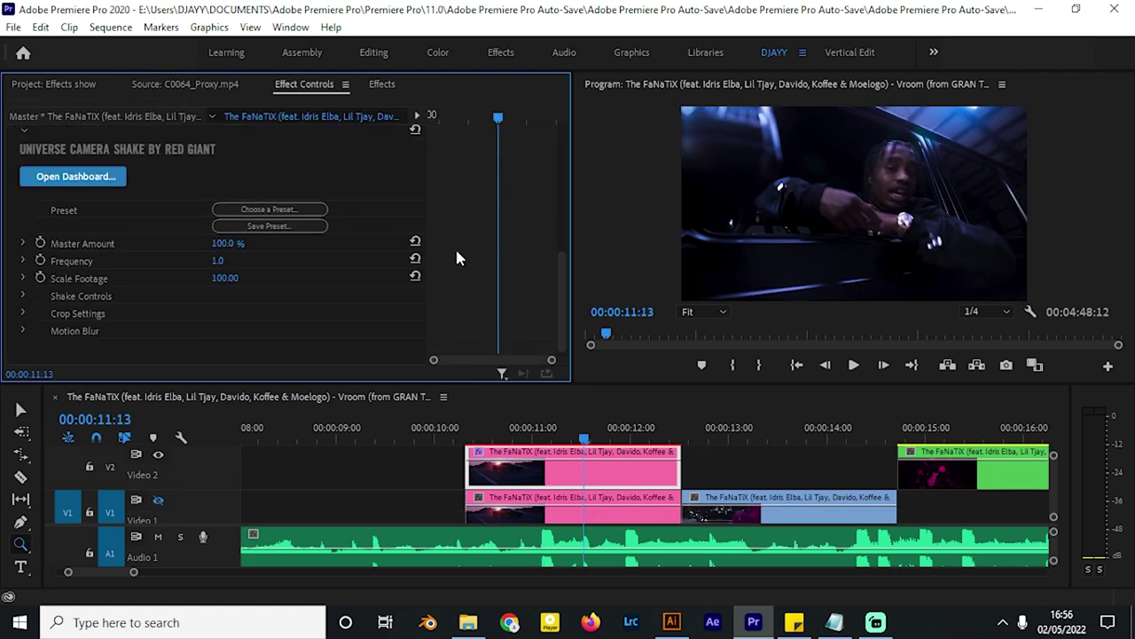
{"action": "left_click", "coordinate": [469, 433]}
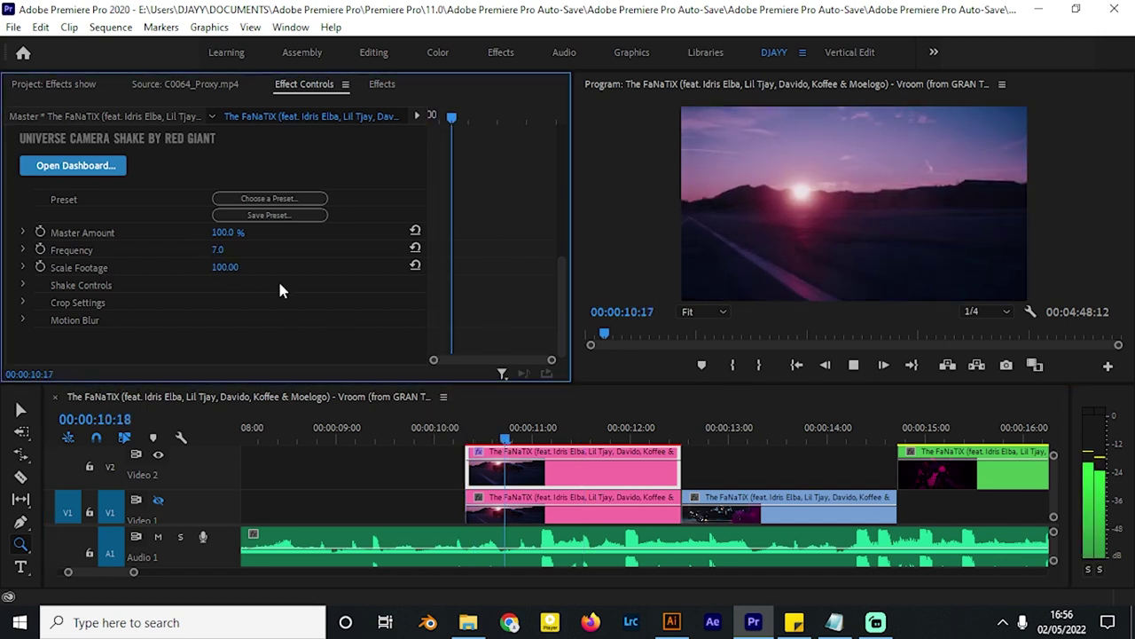
{"action": "key", "text": "space"}
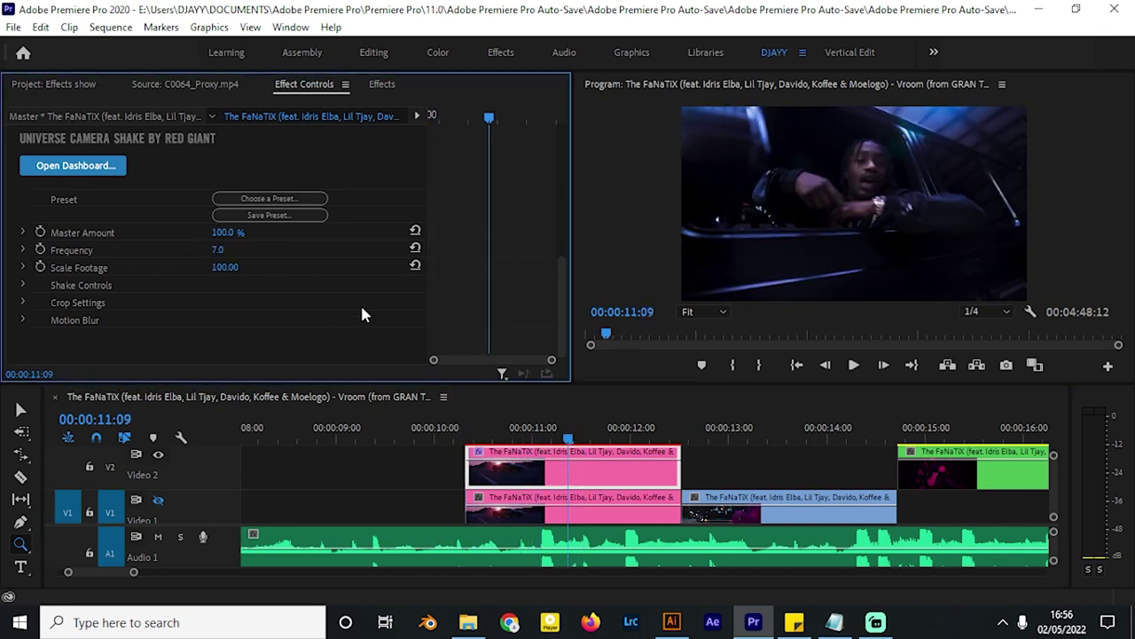
{"action": "left_click", "coordinate": [111, 246]}
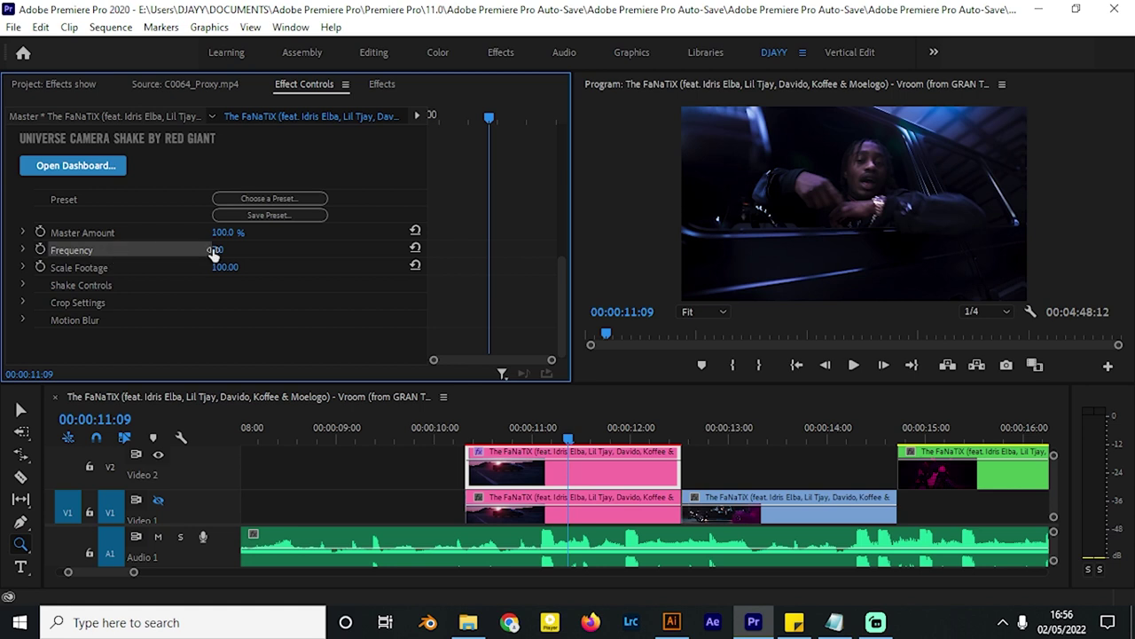
{"action": "left_click", "coordinate": [470, 435]}
{"action": "key", "text": "space"}
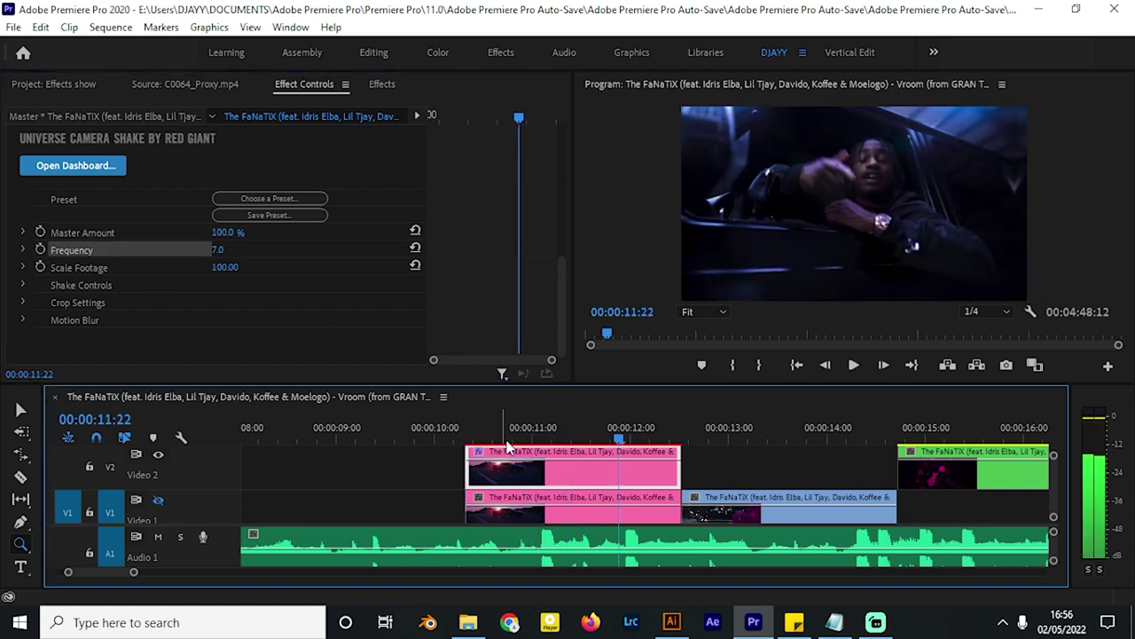
Step: Split the pink V2 clip around two beats, at about 00:00:11:01, 00:00:11:05, 00:00:11:22 and 00:00:12:02
{"action": "left_click", "coordinate": [587, 498]}
{"action": "key", "text": "c"}
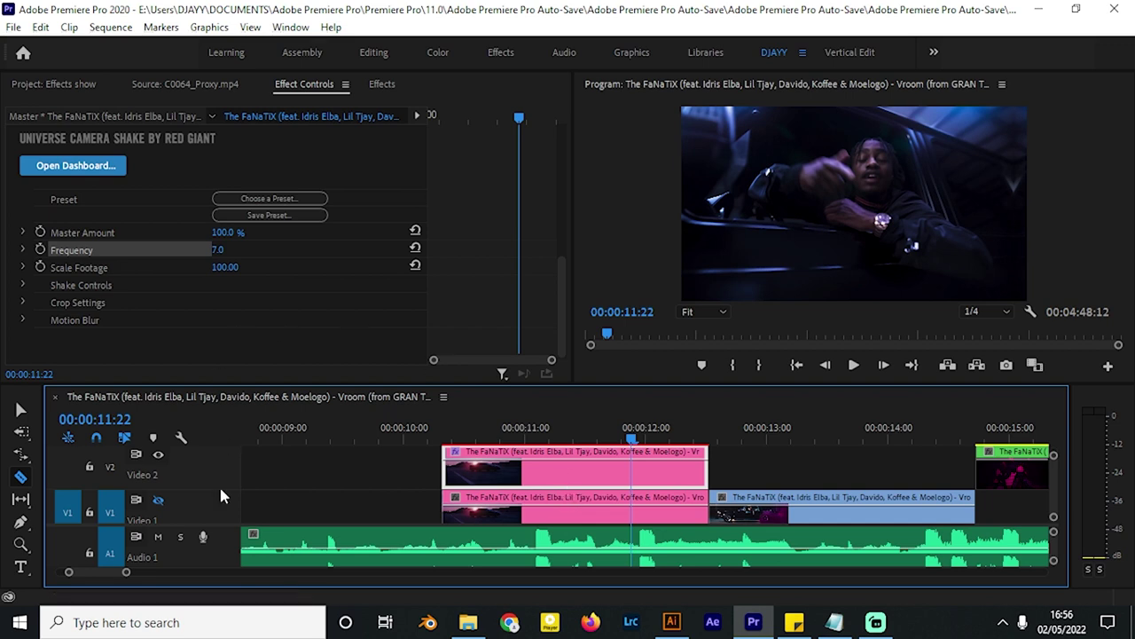
{"action": "left_click", "coordinate": [6, 489]}
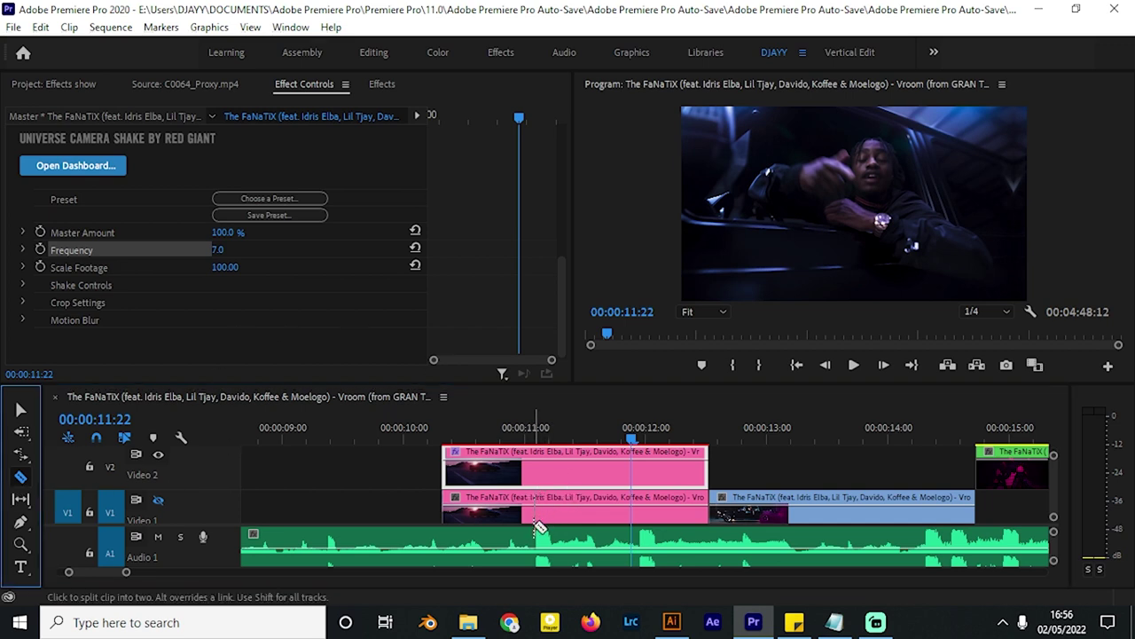
{"action": "left_click", "coordinate": [530, 463]}
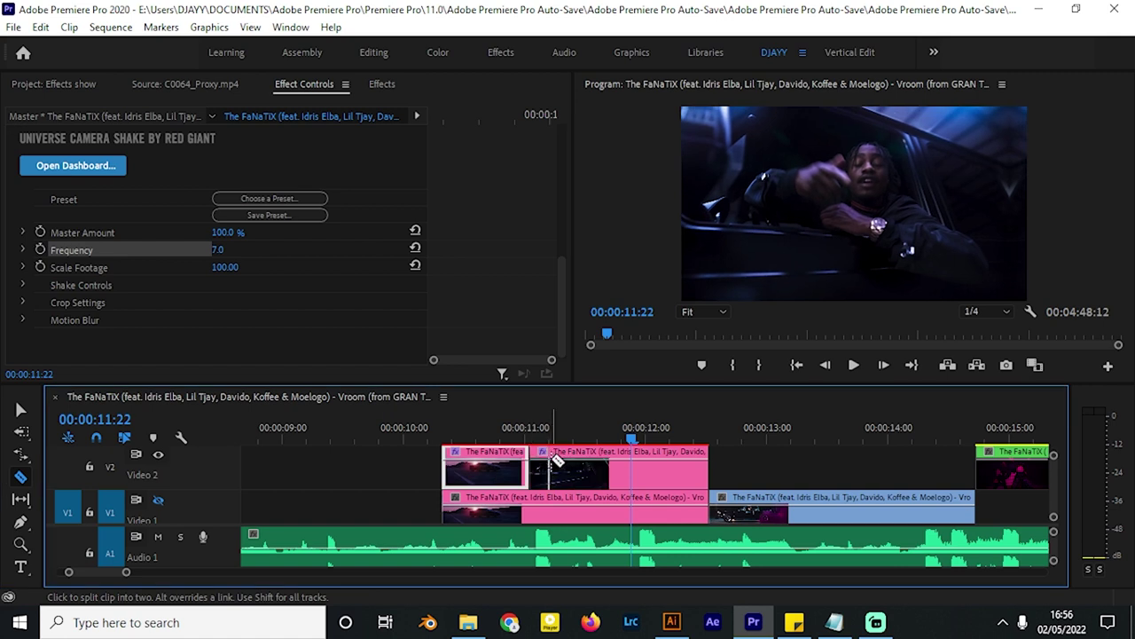
{"action": "left_click", "coordinate": [550, 461]}
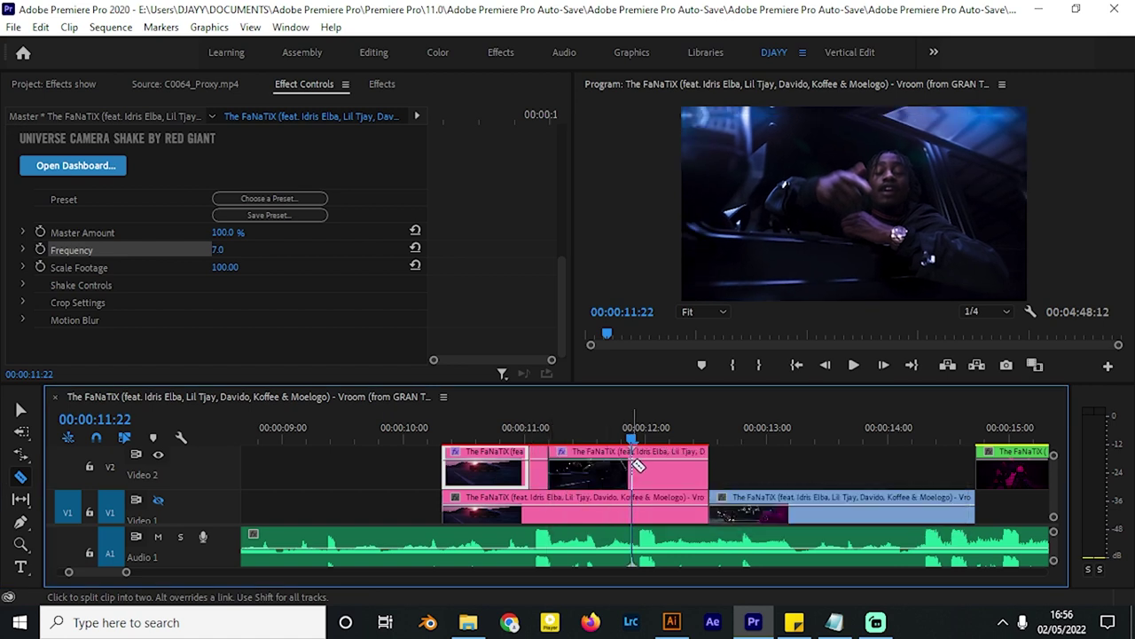
{"action": "left_click", "coordinate": [634, 463]}
{"action": "left_click", "coordinate": [661, 474]}
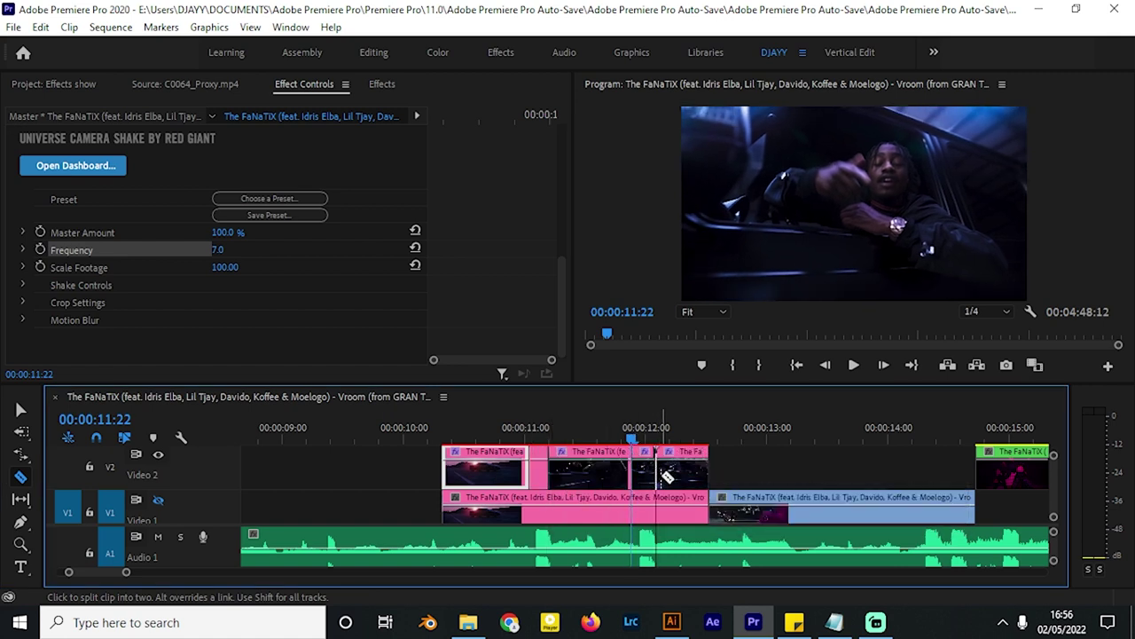
Step: Delete the first, middle and last pieces of the split V2 clip, keeping the two short beat pieces
{"action": "key", "text": "v"}
{"action": "left_click", "coordinate": [497, 476]}
{"action": "key", "text": "Delete"}
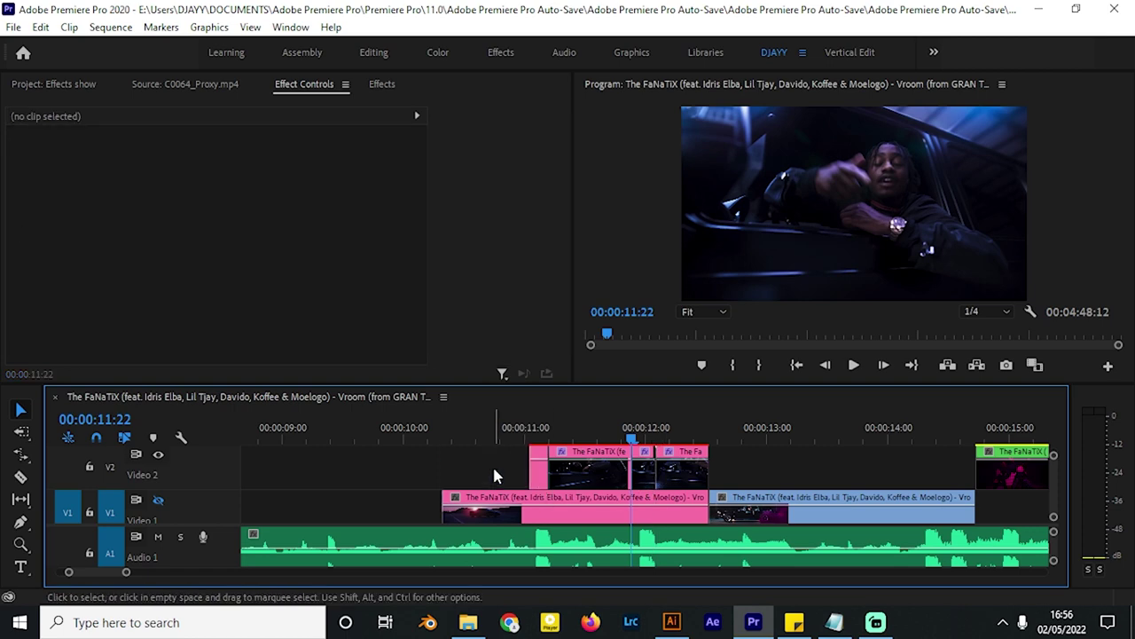
{"action": "left_click", "coordinate": [577, 473]}
{"action": "key", "text": "Delete"}
{"action": "left_click", "coordinate": [674, 480]}
{"action": "key", "text": "Delete"}
Step: Play the sequence repeatedly from about 00:00:10:10 and 00:00:10:16 through the two shake pieces to check their timing
{"action": "key", "text": "j"}
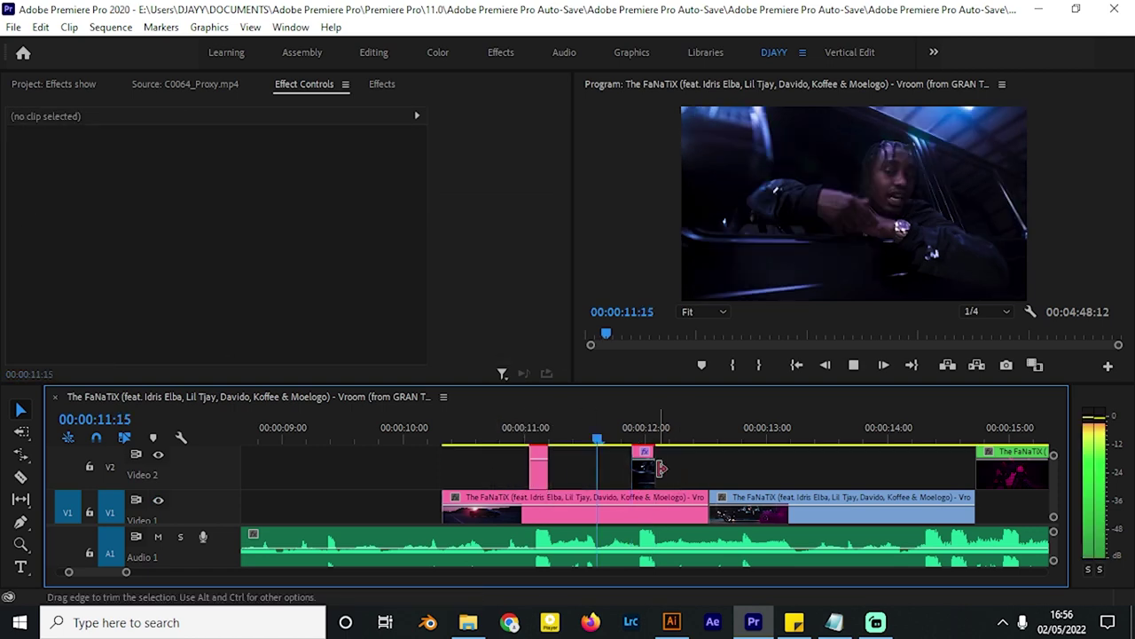
{"action": "key", "text": "space"}
{"action": "left_click", "coordinate": [451, 431]}
{"action": "key", "text": "space"}
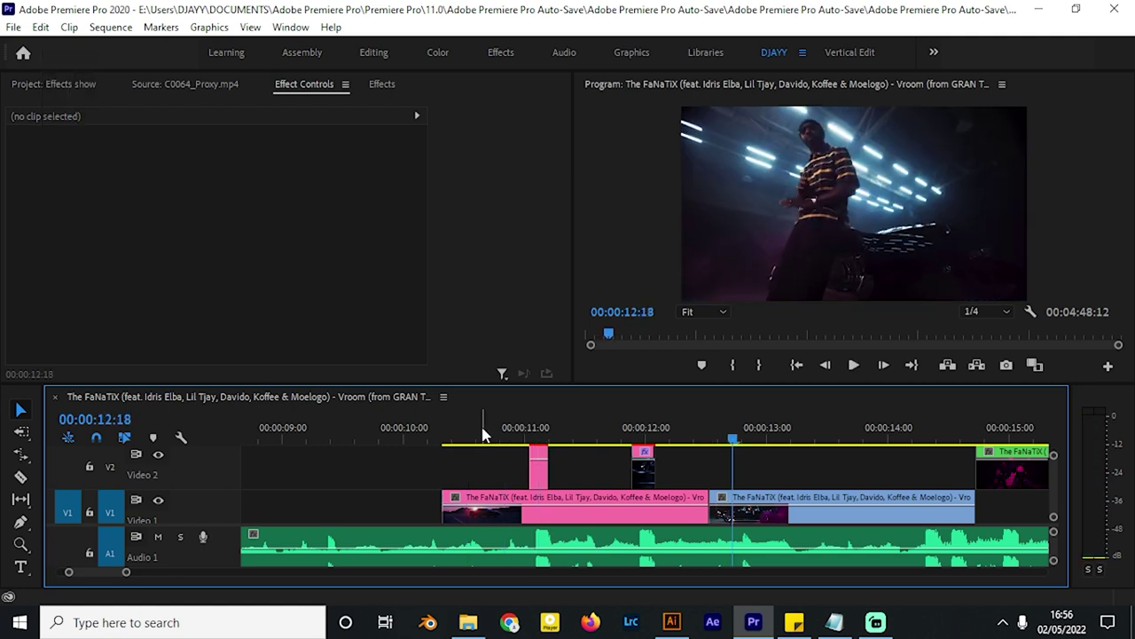
{"action": "left_click", "coordinate": [481, 435]}
{"action": "key", "text": "space"}
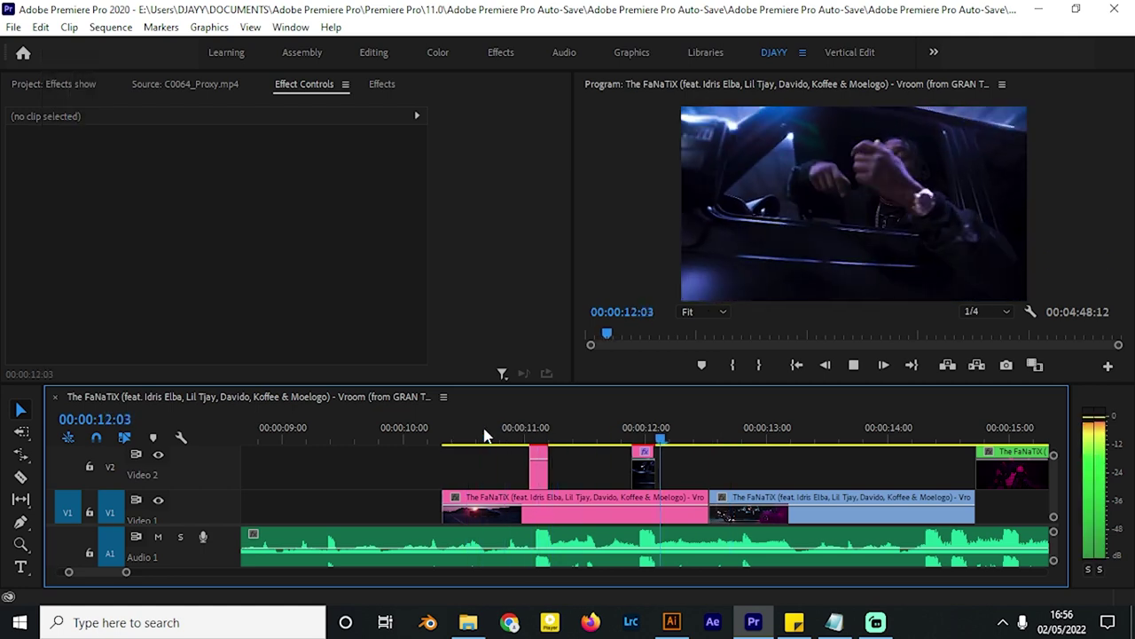
{"action": "key", "text": "space"}
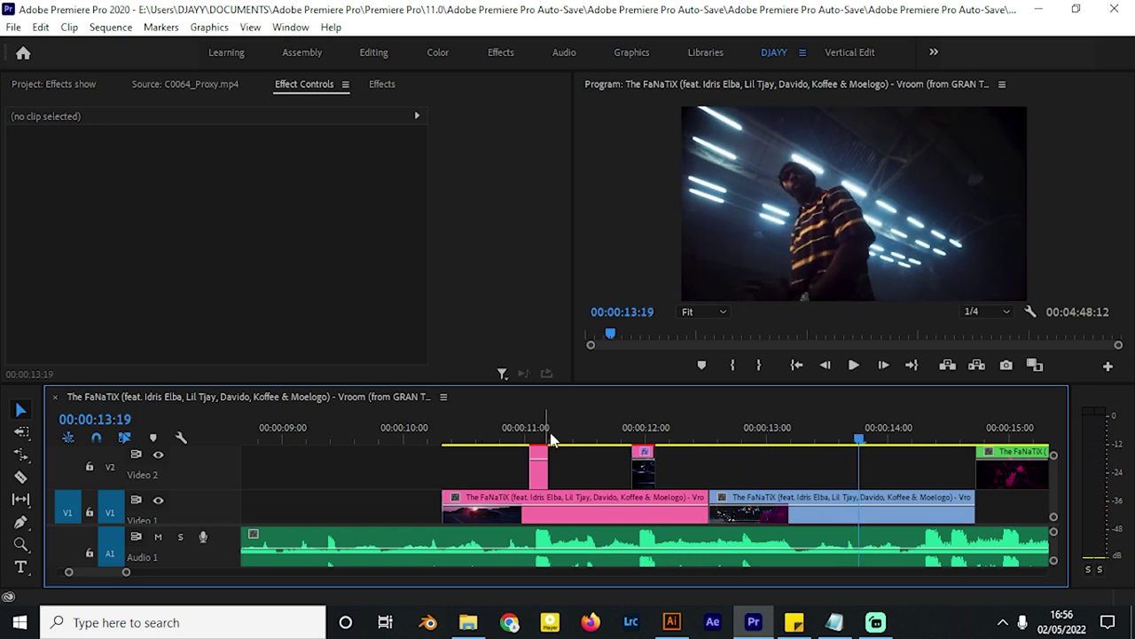
Step: Extend the ends of the two V2 shake pieces to about 00:00:11:09 and 00:00:12:05
{"action": "key", "text": "minus"}
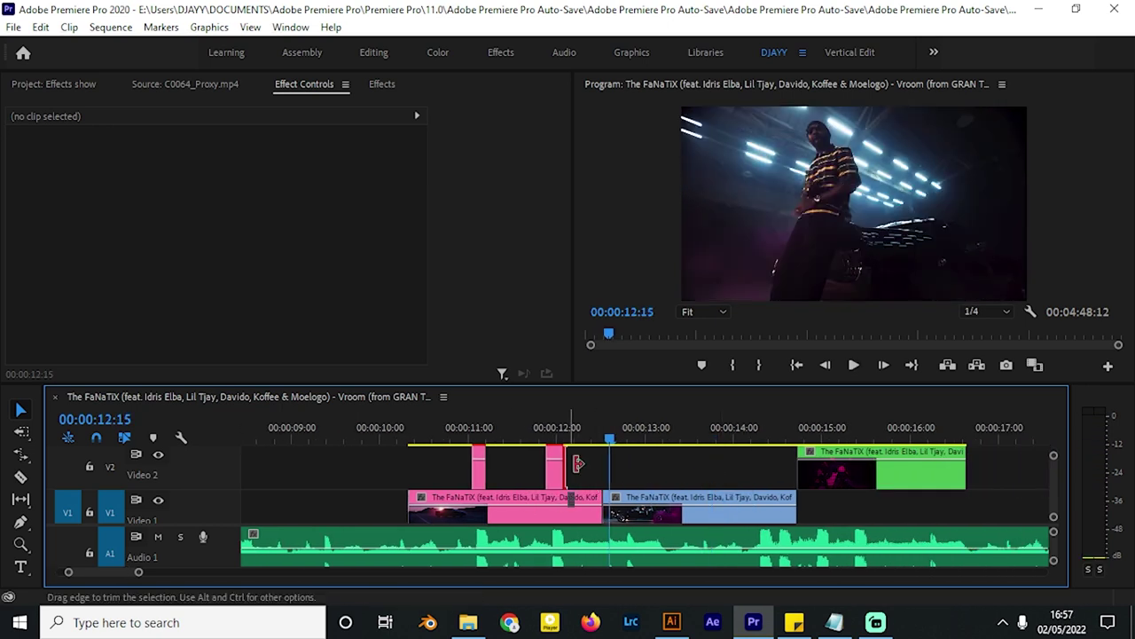
{"action": "left_click_drag", "start_coordinate": [569, 464], "coordinate": [581, 464]}
{"action": "left_click_drag", "start_coordinate": [486, 464], "coordinate": [500, 462]}
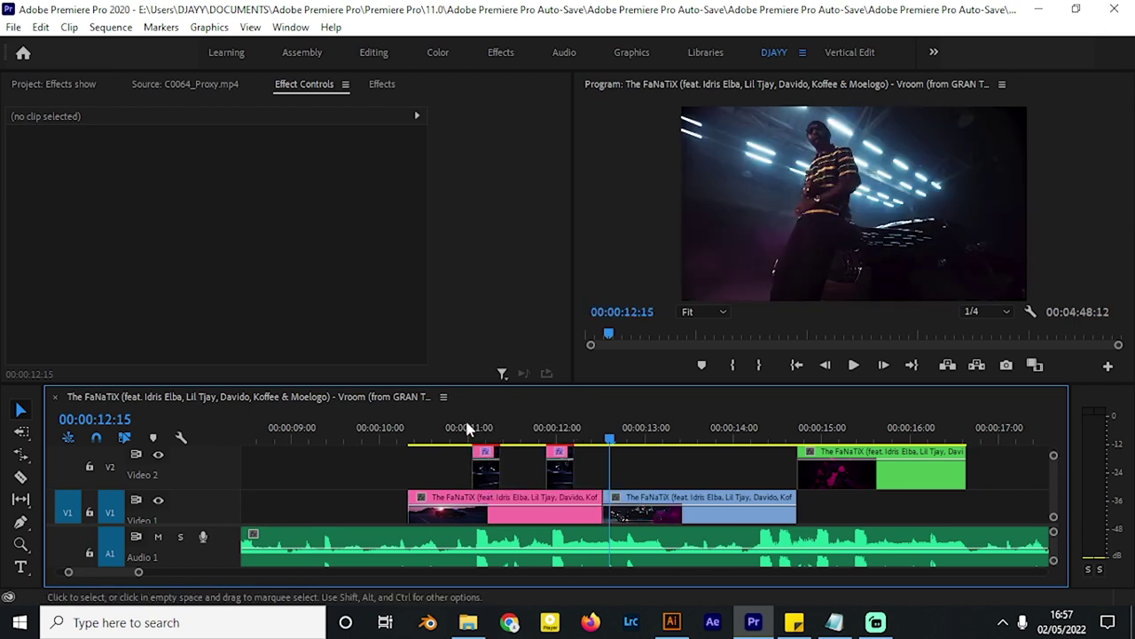
Step: Locate the next beat at about 00:00:14:06 and duplicate the blue V1 clip onto V2 directly above the original
{"action": "key", "text": "space"}
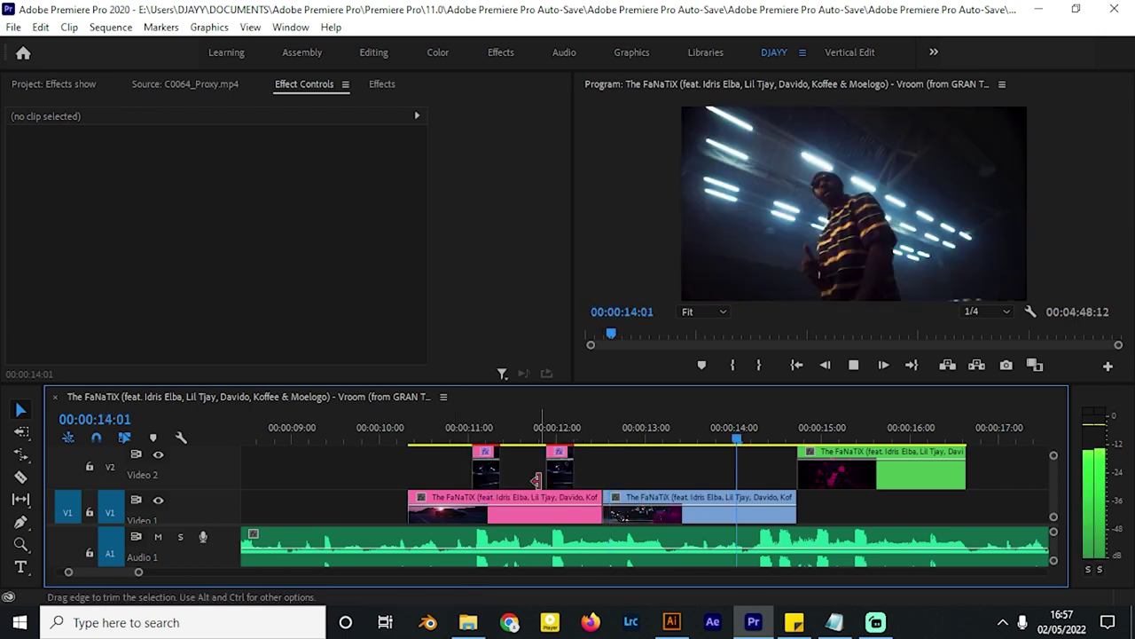
{"action": "left_click", "coordinate": [754, 432]}
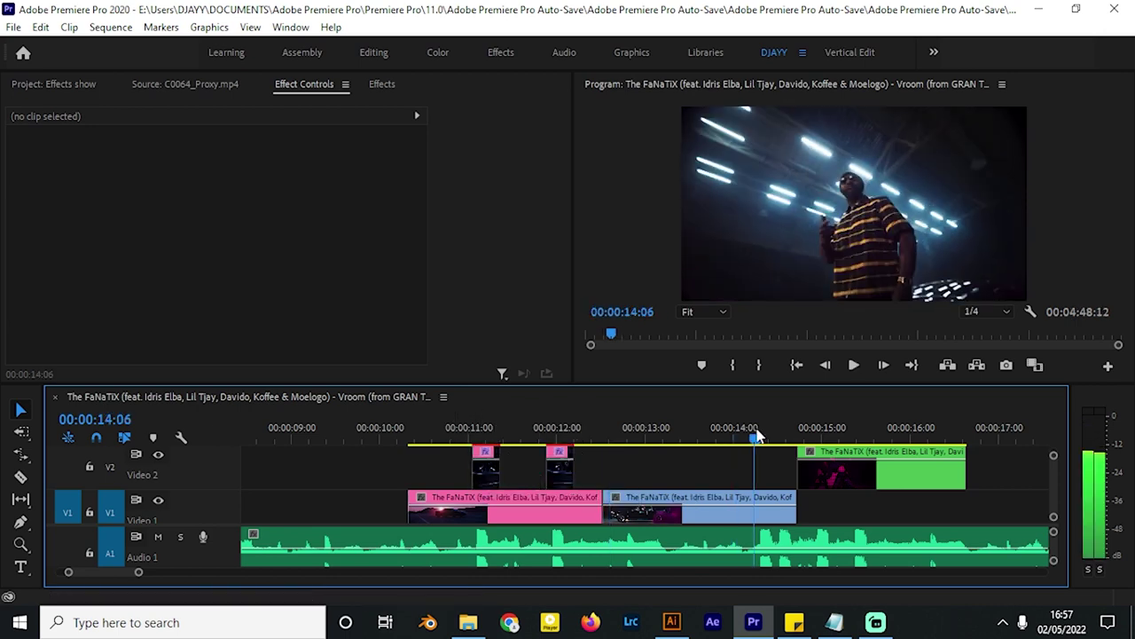
{"action": "scroll", "coordinate": [780, 542], "scroll_direction": "up", "scroll_amount": 1}
{"action": "scroll", "coordinate": [772, 541], "scroll_direction": "down", "scroll_amount": 1}
{"action": "scroll", "coordinate": [770, 541], "scroll_direction": "up", "scroll_amount": 2}
{"action": "left_click", "coordinate": [539, 493]}
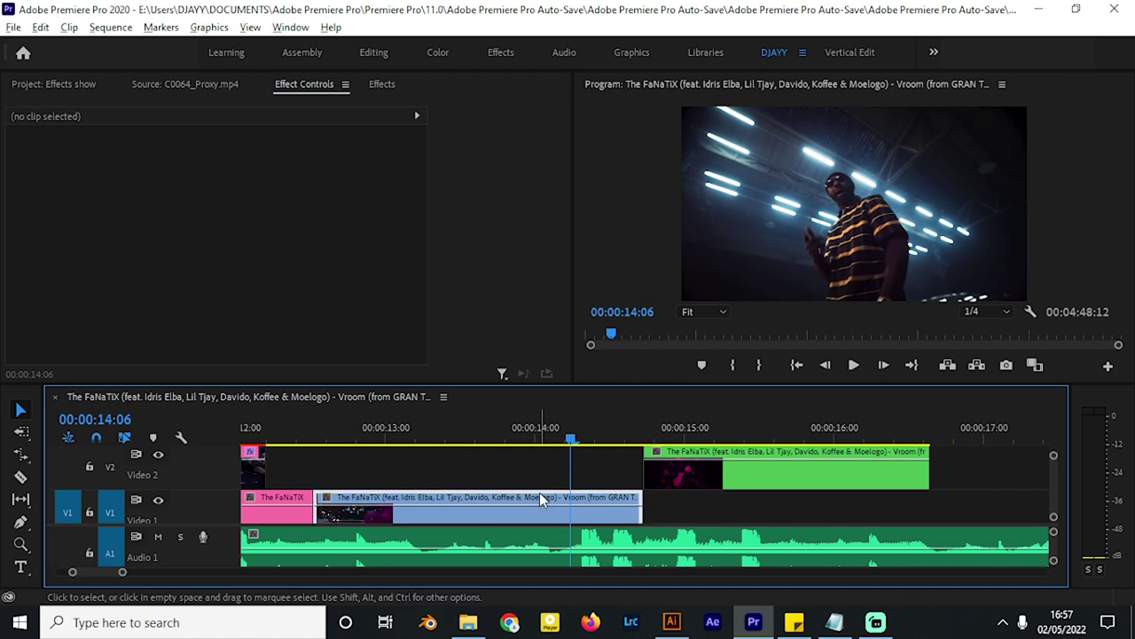
{"action": "left_click_drag", "start_coordinate": [539, 492], "coordinate": [481, 453]}
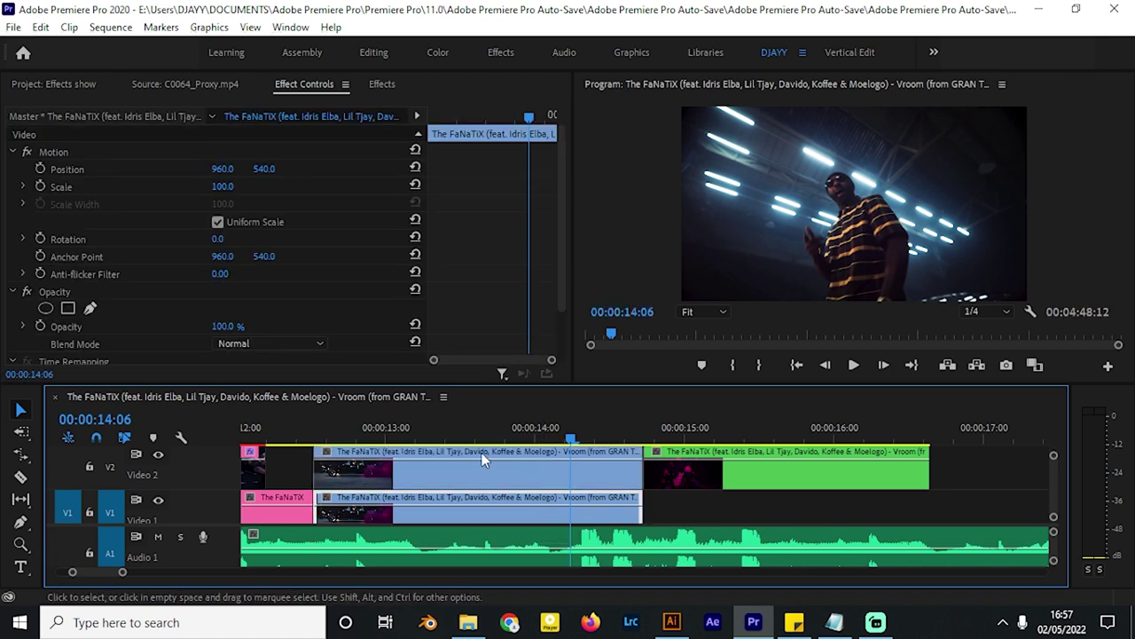
Step: Copy the uni.Camera Shake effect from the second pink V2 piece and paste it onto the blue V2 copy
{"action": "scroll", "coordinate": [342, 493], "scroll_direction": "up", "scroll_amount": 2}
{"action": "left_click", "coordinate": [338, 470]}
{"action": "scroll", "coordinate": [403, 271], "scroll_direction": "down", "scroll_amount": 1}
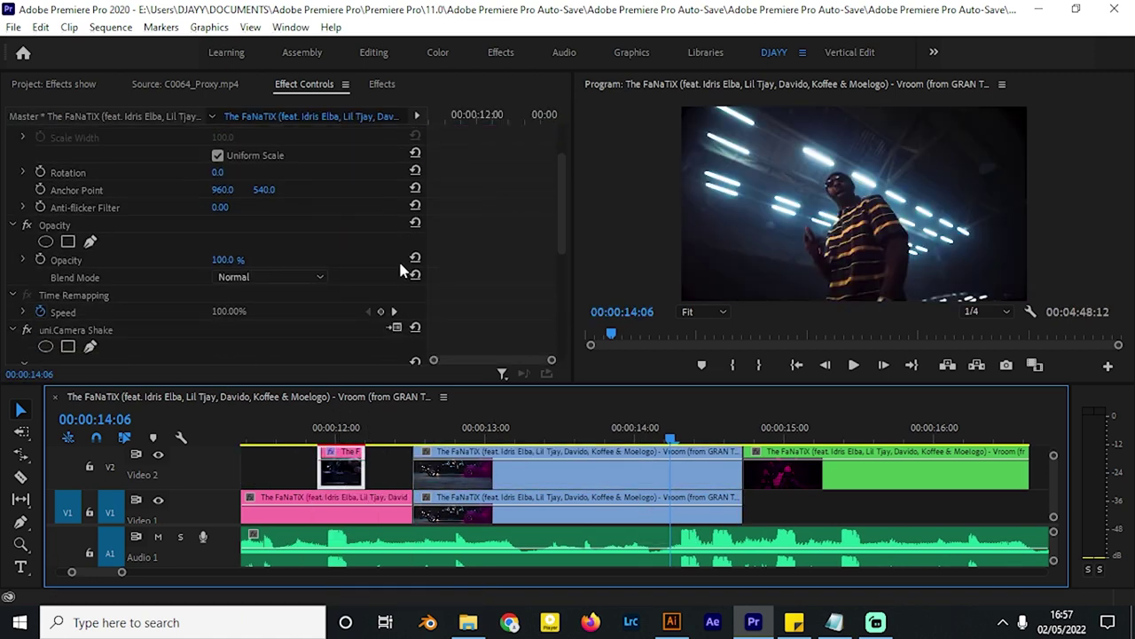
{"action": "left_click", "coordinate": [133, 329]}
{"action": "key", "text": "ctrl+c"}
{"action": "left_click", "coordinate": [507, 467]}
{"action": "key", "text": "ctrl+v"}
{"action": "scroll", "coordinate": [506, 288], "scroll_direction": "down", "scroll_amount": 1}
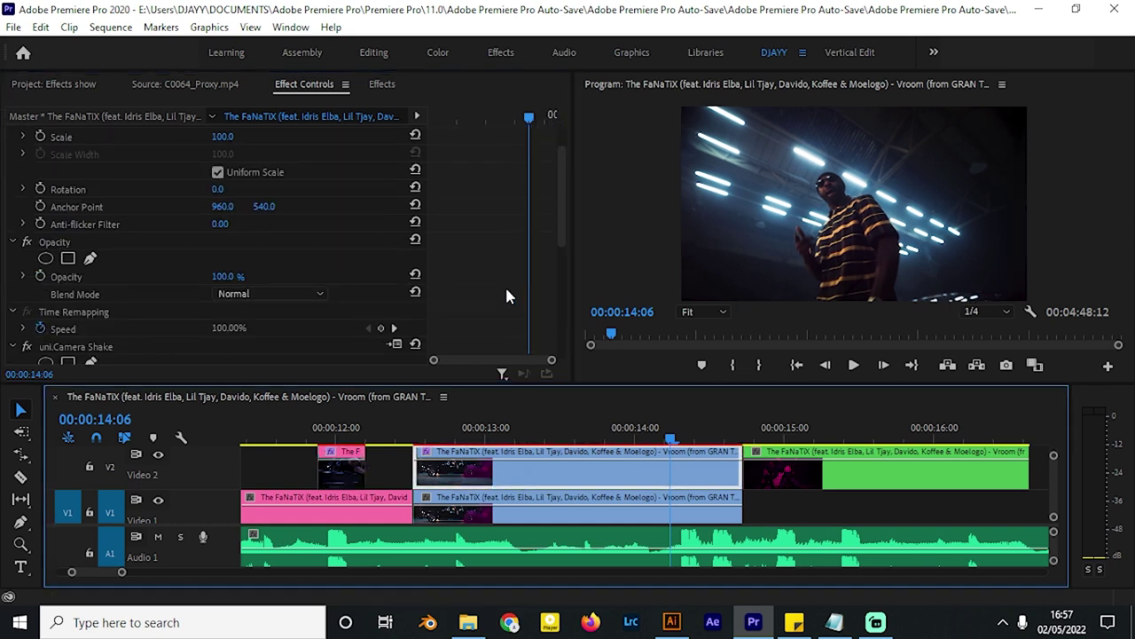
Step: Split the blue V2 copy at about 00:00:14:06 and delete the part before the cut
{"action": "key", "text": "c"}
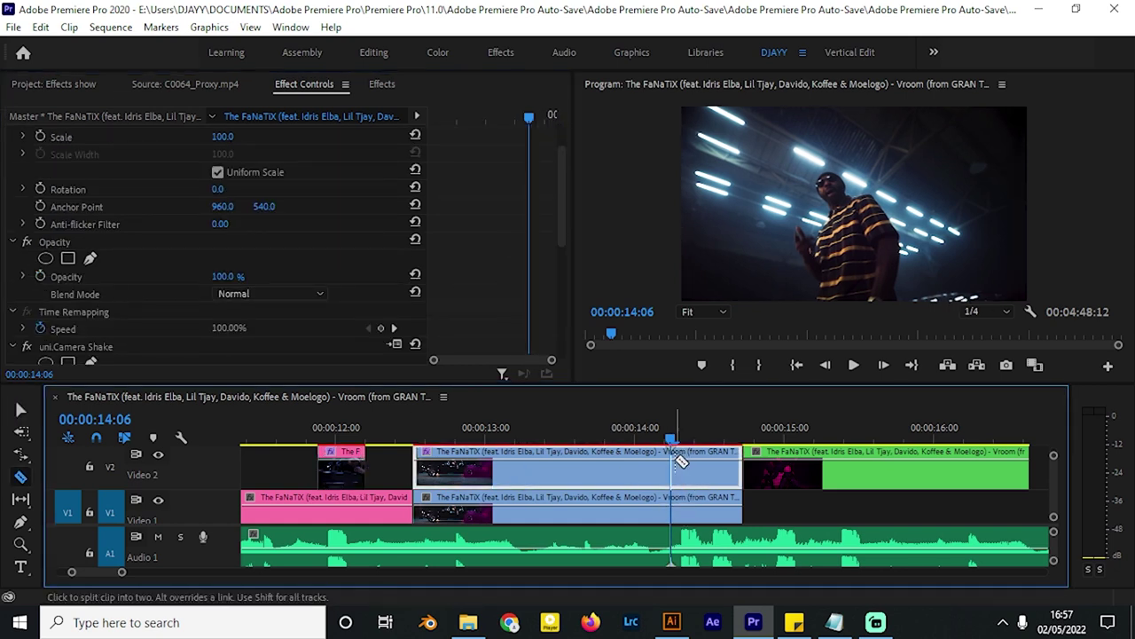
{"action": "left_click", "coordinate": [680, 460]}
{"action": "key", "text": "v"}
{"action": "key", "text": "Delete"}
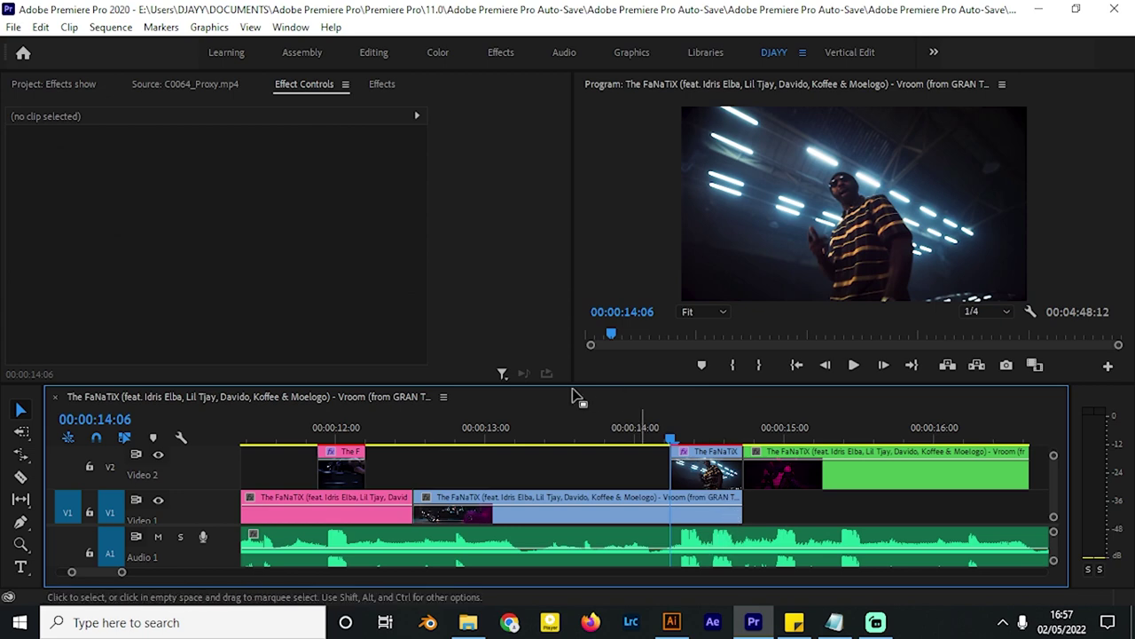
Step: Scrub to about 00:00:15:19 and duplicate the green V2 clip onto V1 directly below the original
{"action": "left_click", "coordinate": [564, 437]}
{"action": "left_click_drag", "start_coordinate": [576, 441], "coordinate": [898, 440]}
{"action": "left_click_drag", "start_coordinate": [821, 477], "coordinate": [853, 472]}
{"action": "scroll", "coordinate": [880, 522], "scroll_direction": "down", "scroll_amount": 1}
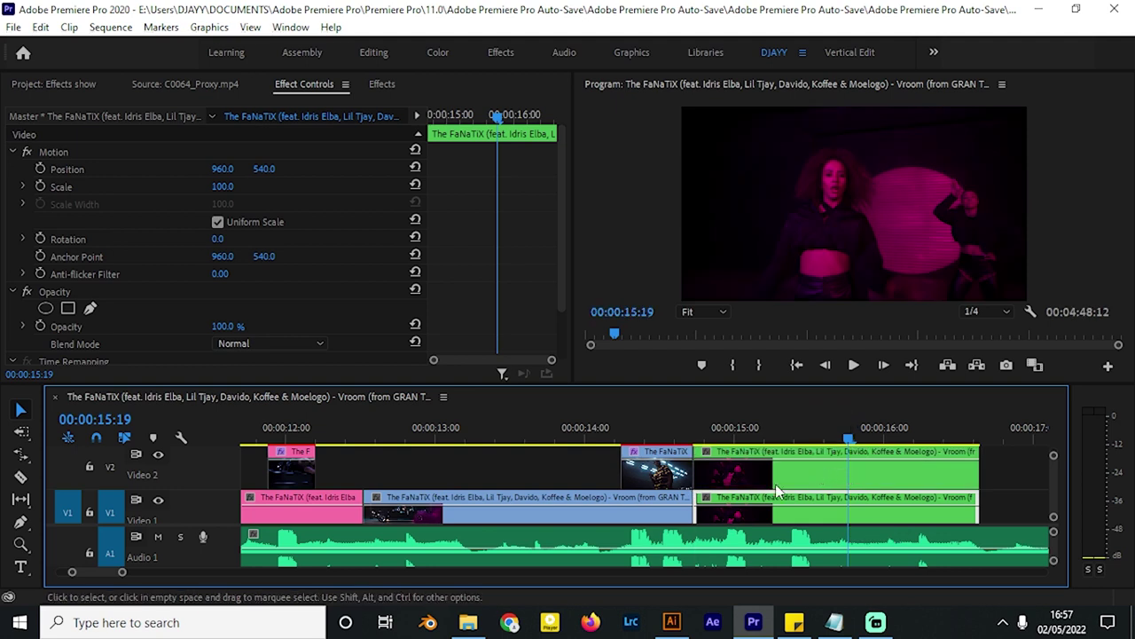
Step: Copy the uni.Camera Shake effect from the blue V2 piece and paste it onto the green V2 clip
{"action": "left_click", "coordinate": [478, 266]}
{"action": "scroll", "coordinate": [479, 264], "scroll_direction": "down", "scroll_amount": 2}
{"action": "left_click", "coordinate": [658, 471]}
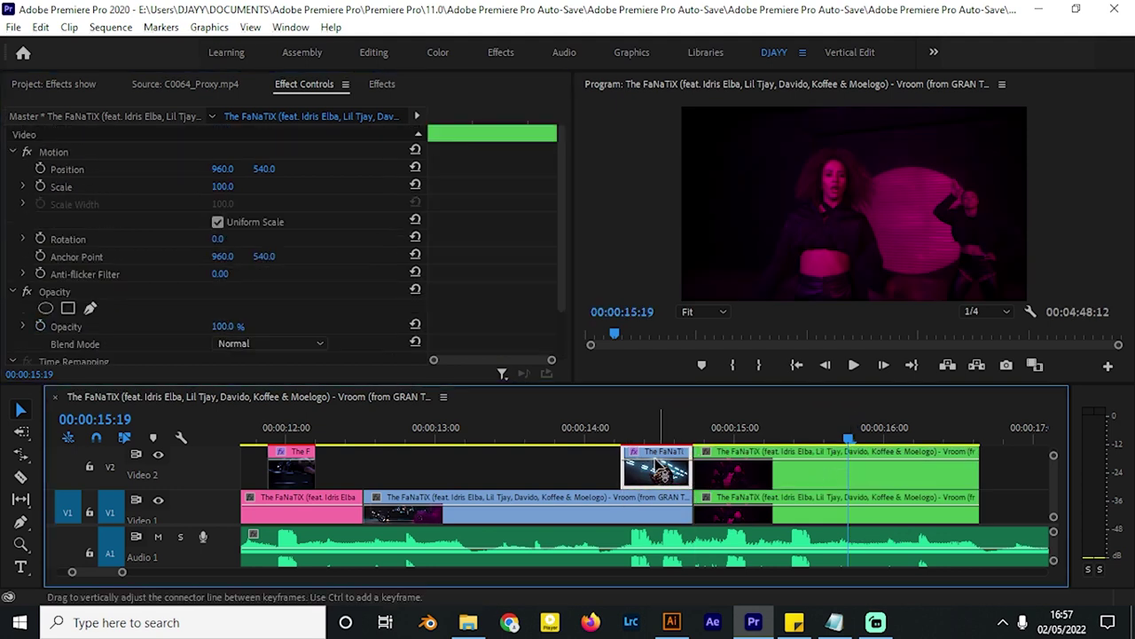
{"action": "scroll", "coordinate": [495, 258], "scroll_direction": "down", "scroll_amount": 1}
{"action": "scroll", "coordinate": [138, 344], "scroll_direction": "down", "scroll_amount": 1}
{"action": "left_click", "coordinate": [104, 298]}
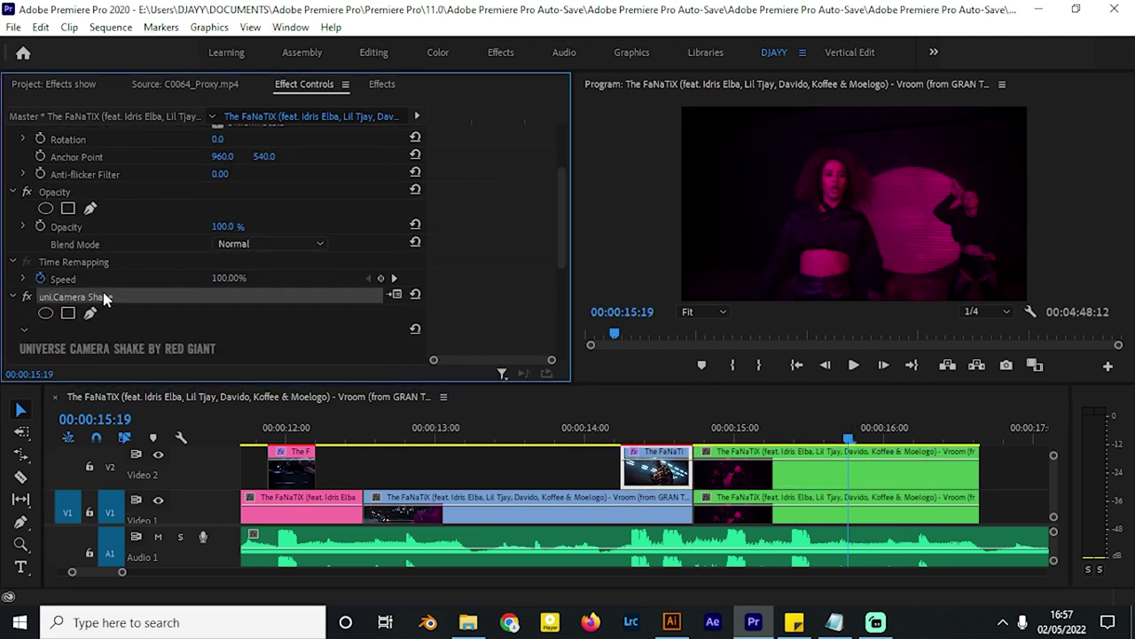
{"action": "left_click", "coordinate": [727, 470]}
{"action": "left_click", "coordinate": [451, 266]}
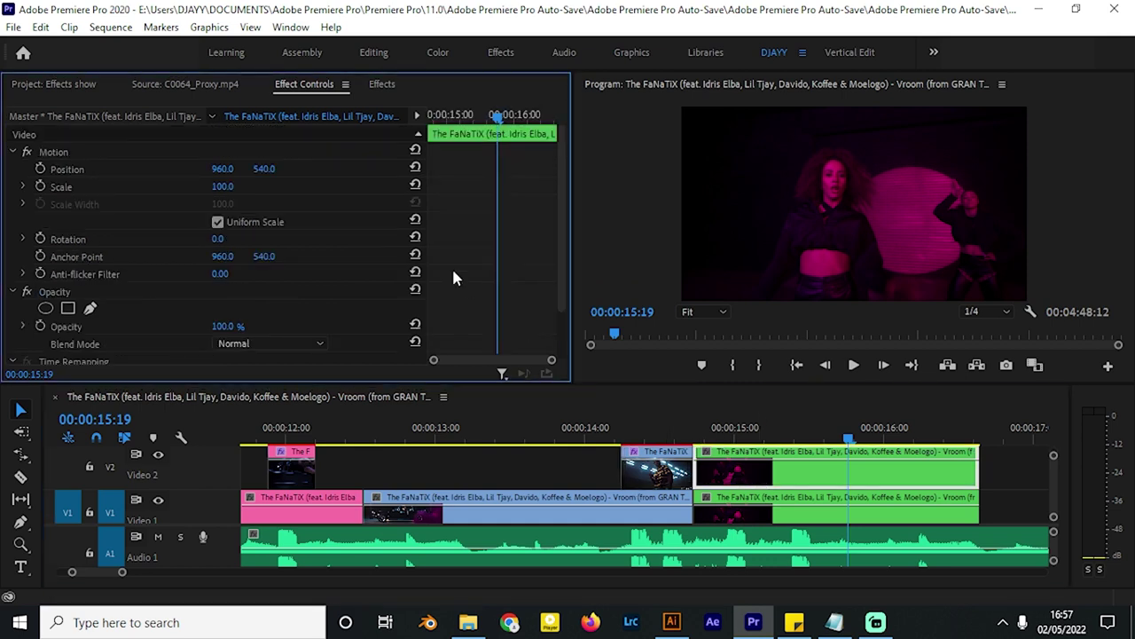
{"action": "scroll", "coordinate": [460, 280], "scroll_direction": "down", "scroll_amount": 3}
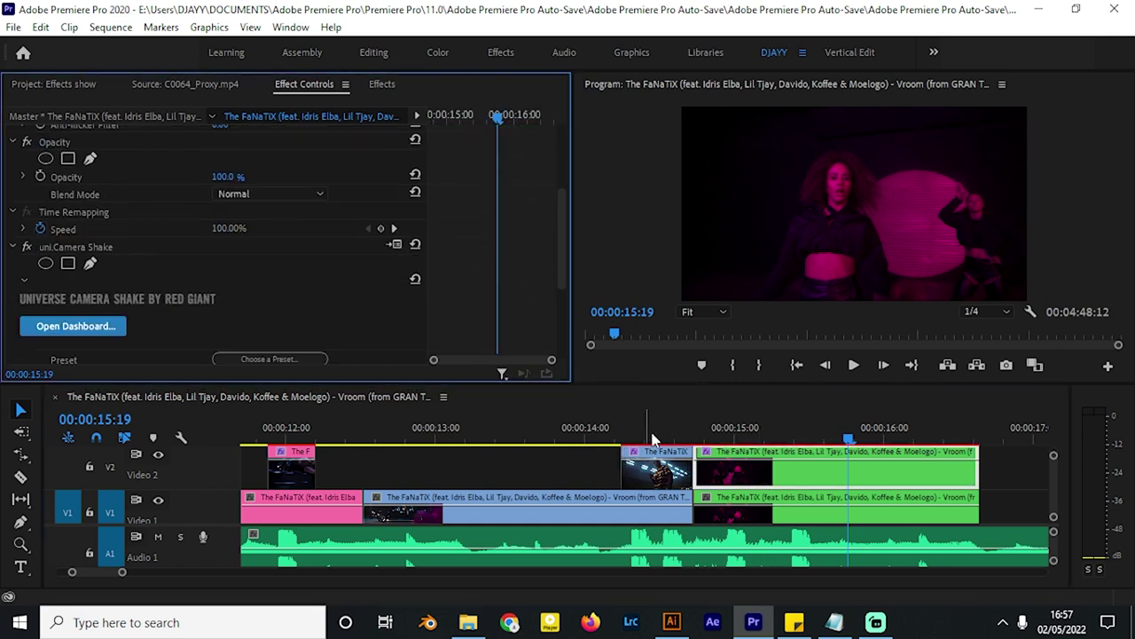
Step: Cut the green V2 clip down to a short shake piece from about 00:00:14:22 to 00:00:15:13, deleting the rest
{"action": "key", "text": "c"}
{"action": "left_click", "coordinate": [814, 466]}
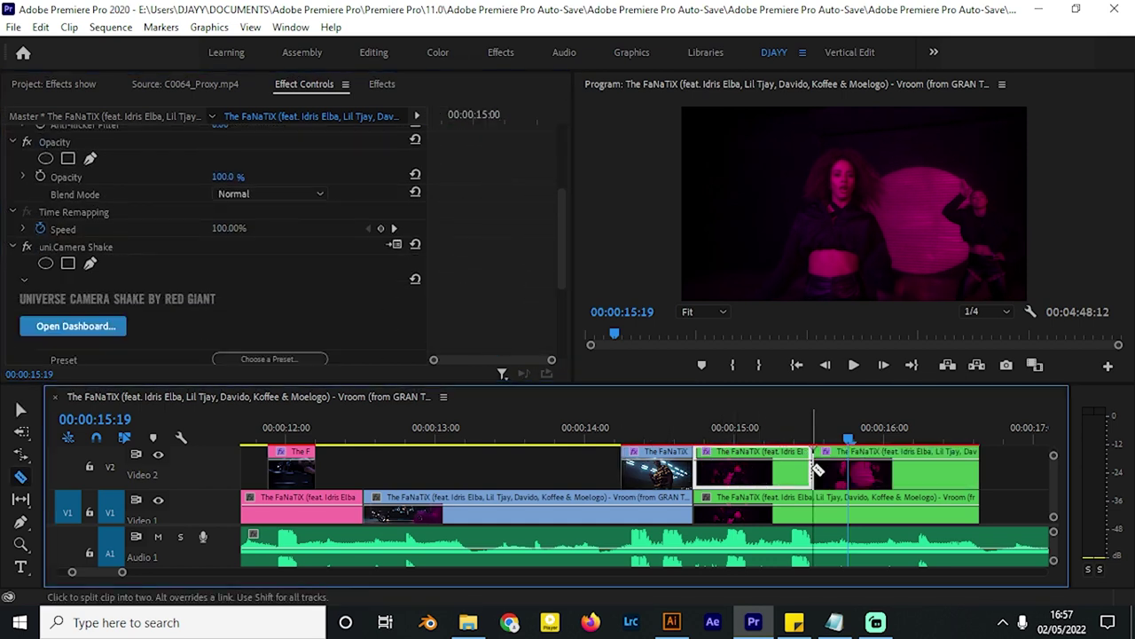
{"action": "key", "text": "Delete"}
{"action": "key", "text": "v"}
{"action": "scroll", "coordinate": [696, 488], "scroll_direction": "down", "scroll_amount": 4}
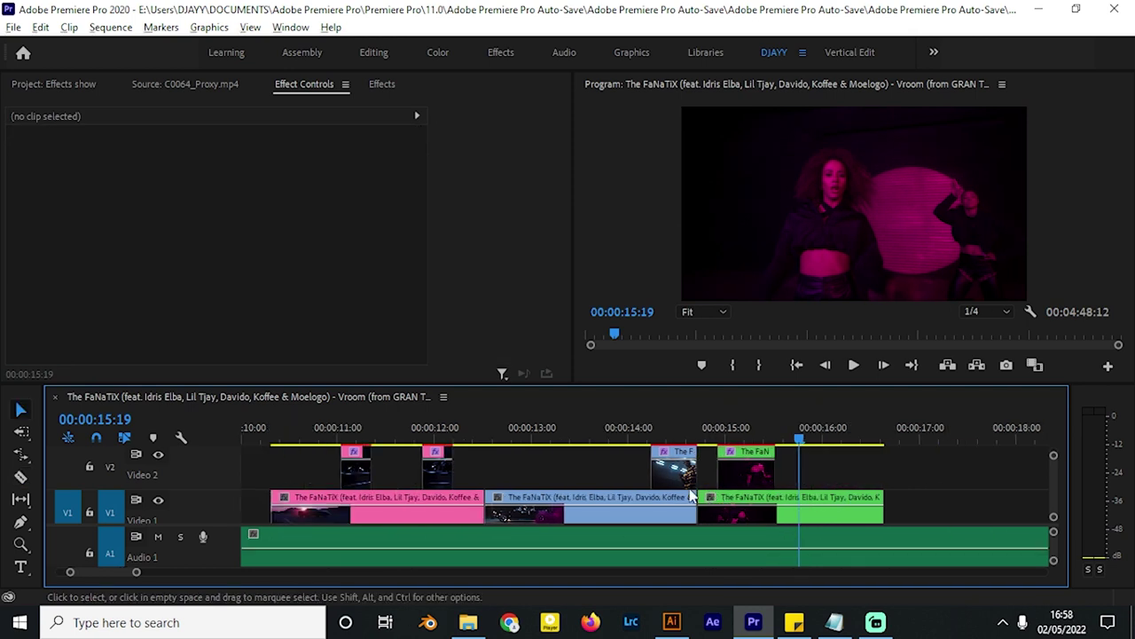
Step: Play the sequence from about 00:00:10:03 to the end of the green clip to check the timing of all camera shakes
{"action": "left_click", "coordinate": [495, 429]}
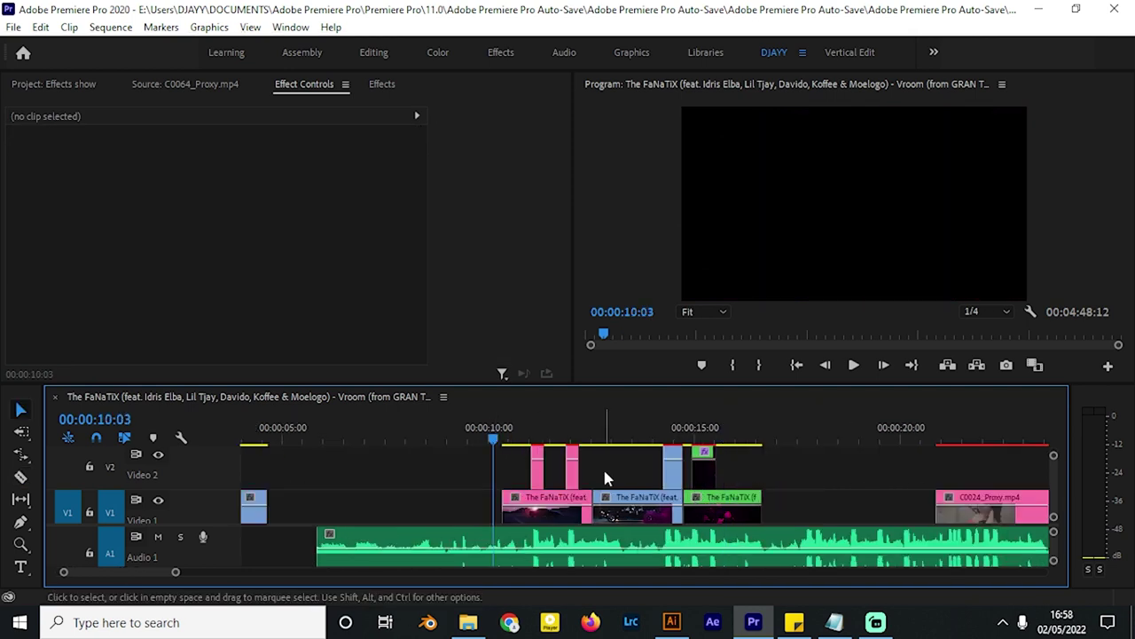
{"action": "key", "text": "space"}
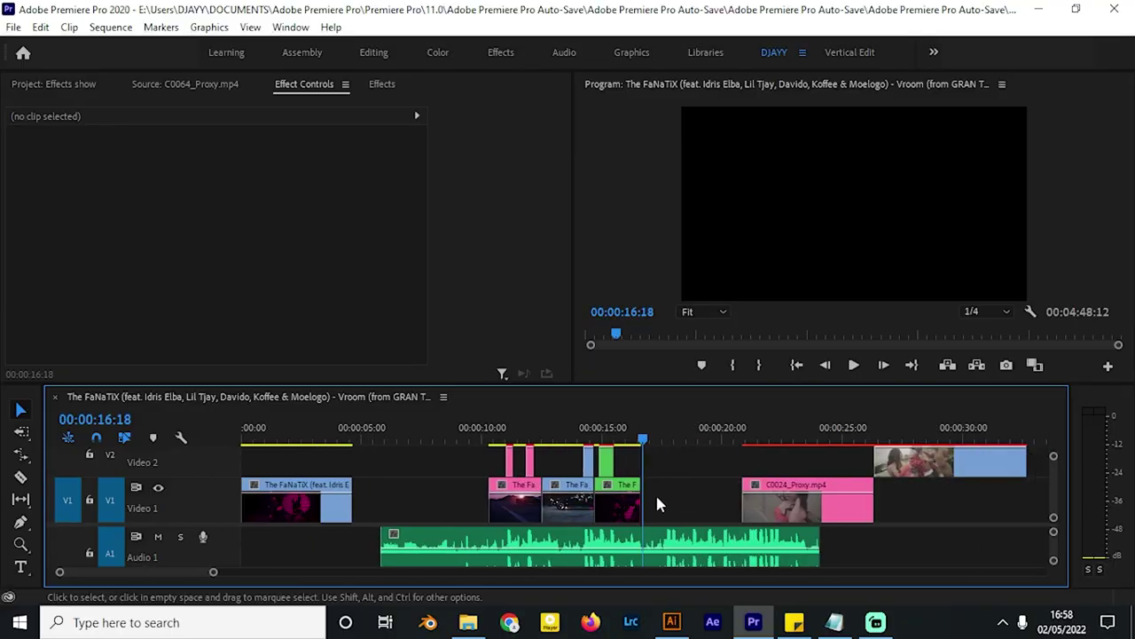
{"action": "scroll", "coordinate": [593, 484], "scroll_direction": "up", "scroll_amount": 3}
{"action": "scroll", "coordinate": [202, 498], "scroll_direction": "up", "scroll_amount": 1}
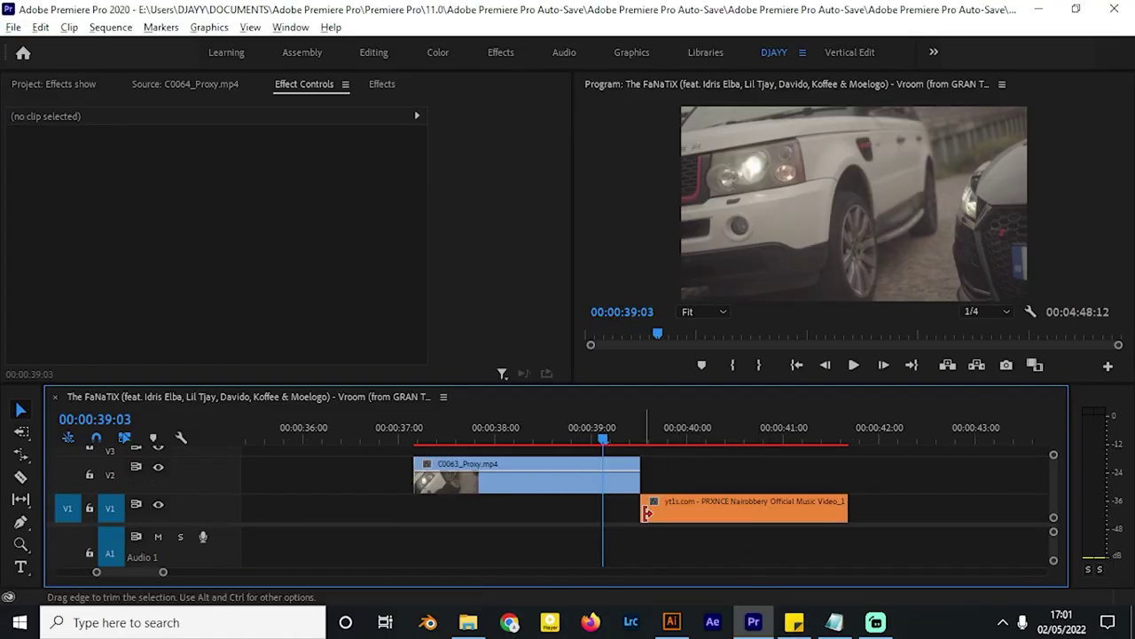
Step: Move the C0063_Proxy.mp4 clip from V2 down to V1, directly before the orange music video clip
{"action": "scroll", "coordinate": [621, 504], "scroll_direction": "down", "scroll_amount": 1}
{"action": "scroll", "coordinate": [621, 497], "scroll_direction": "down", "scroll_amount": 1}
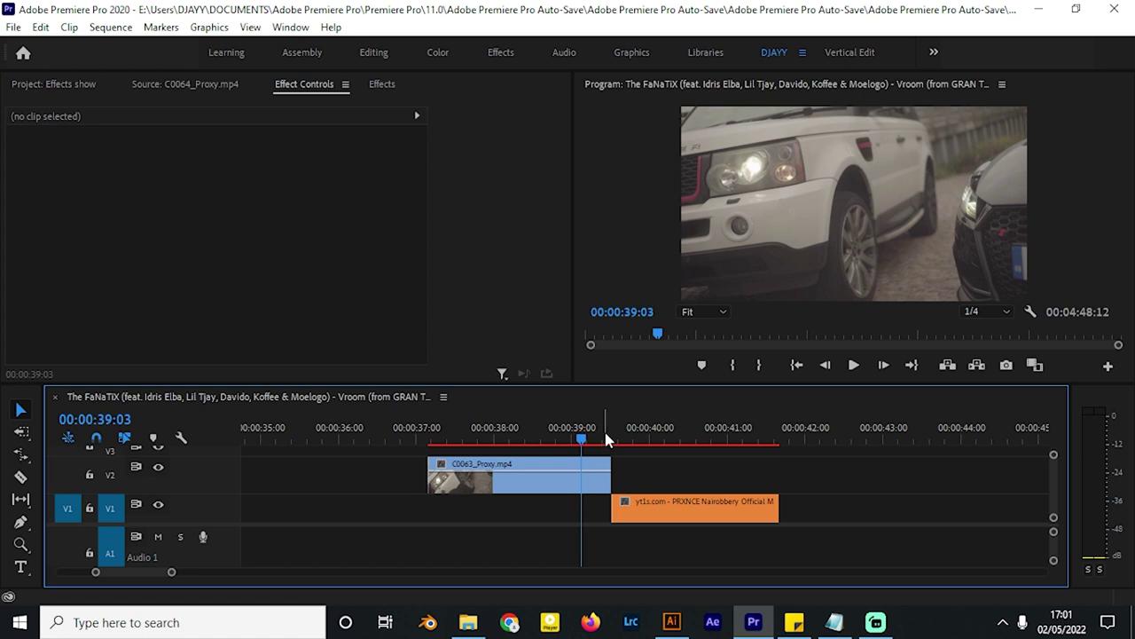
{"action": "left_click", "coordinate": [634, 434]}
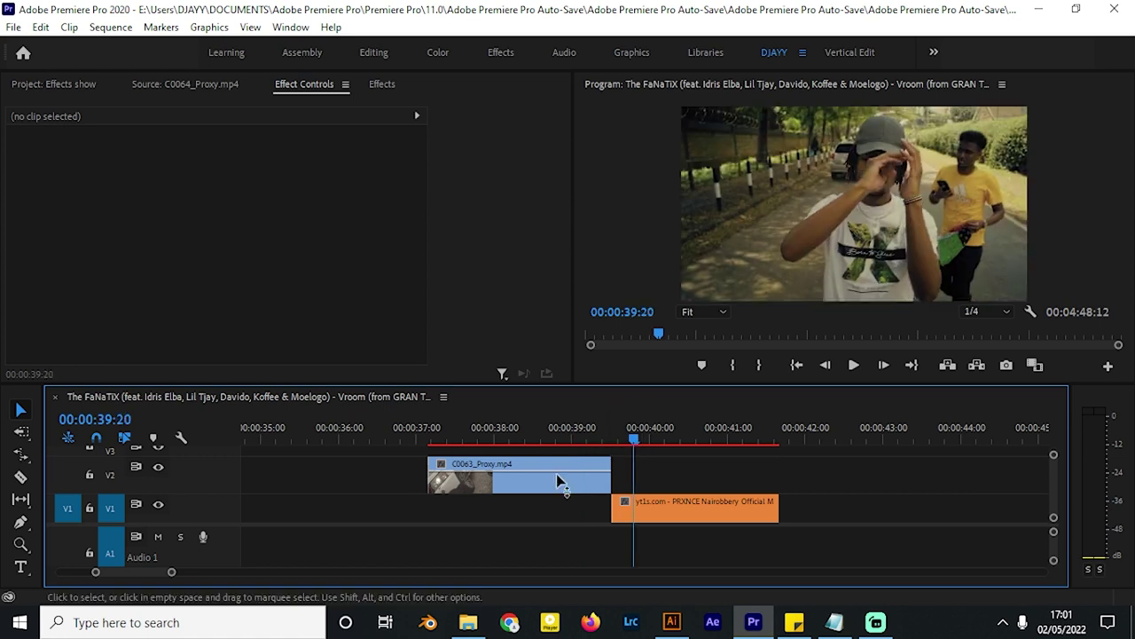
{"action": "left_click_drag", "start_coordinate": [556, 473], "coordinate": [550, 511]}
{"action": "left_click", "coordinate": [369, 514]}
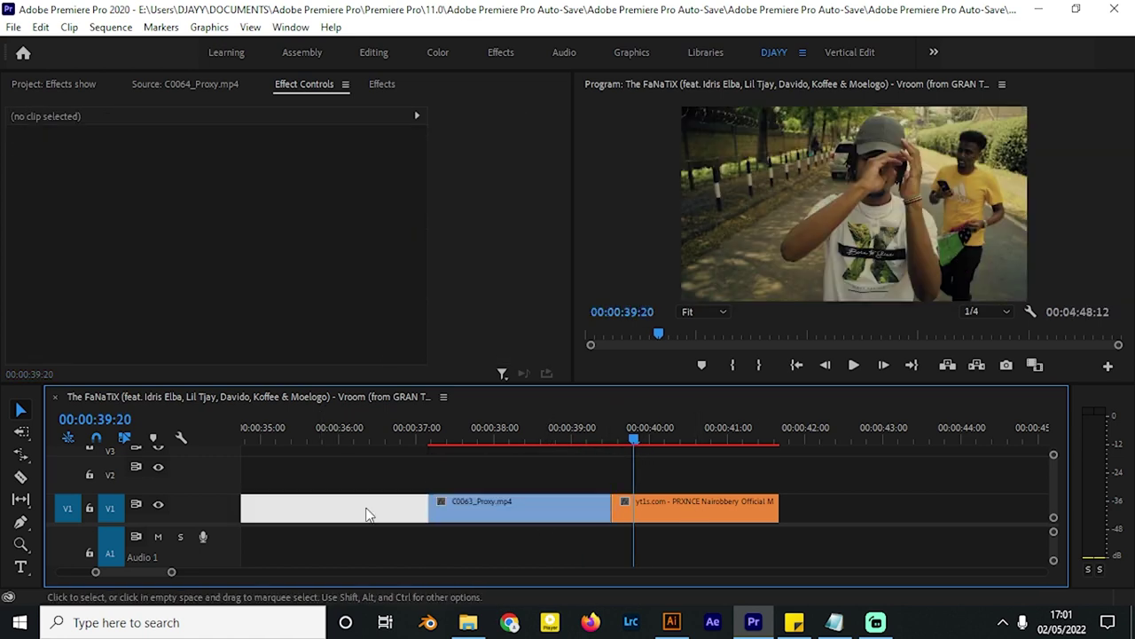
Step: Duplicate the orange clip onto V2 and add a frame hold to the copy at its start, 00:00:39:13
{"action": "left_click_drag", "start_coordinate": [562, 439], "coordinate": [618, 451]}
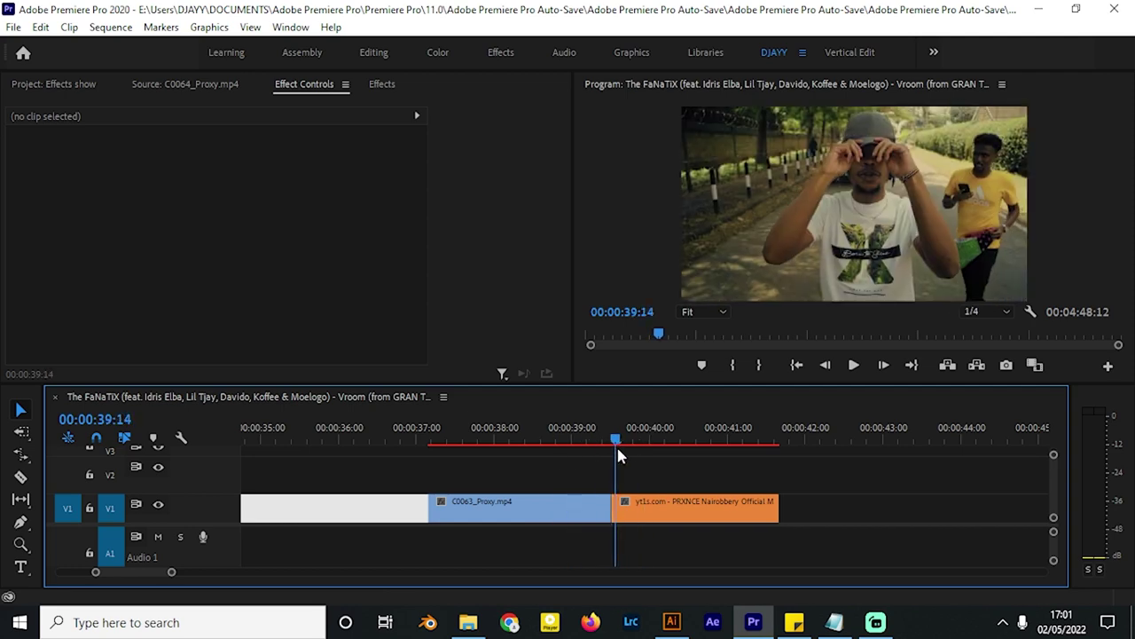
{"action": "key", "text": "="}
{"action": "left_click_drag", "start_coordinate": [624, 518], "coordinate": [622, 488]}
{"action": "right_click", "coordinate": [623, 480]}
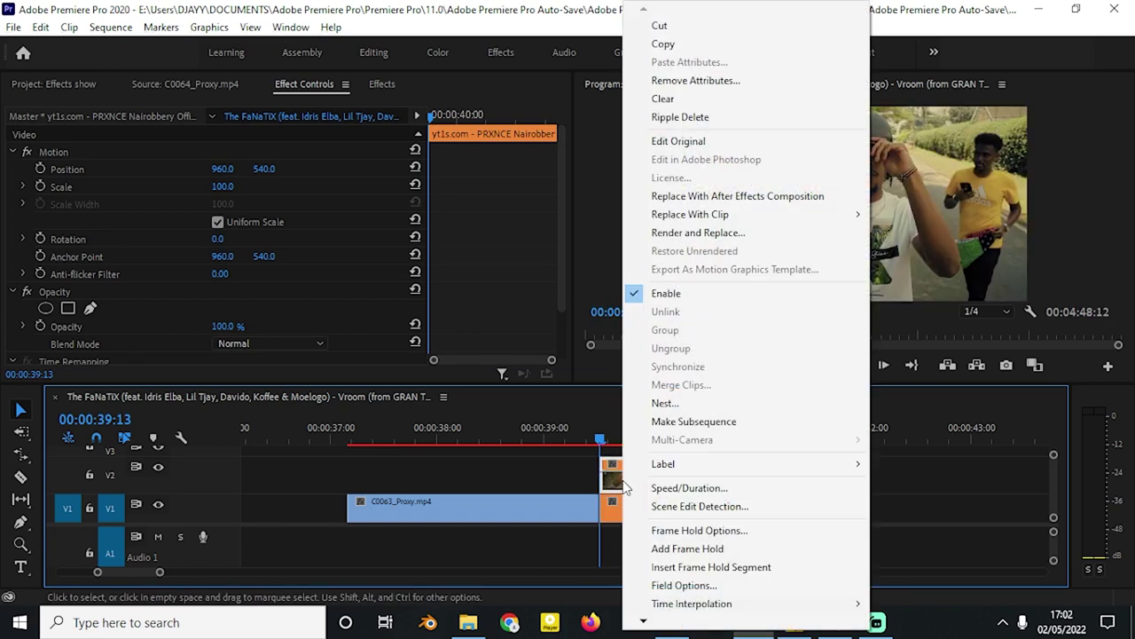
{"action": "left_click", "coordinate": [667, 548]}
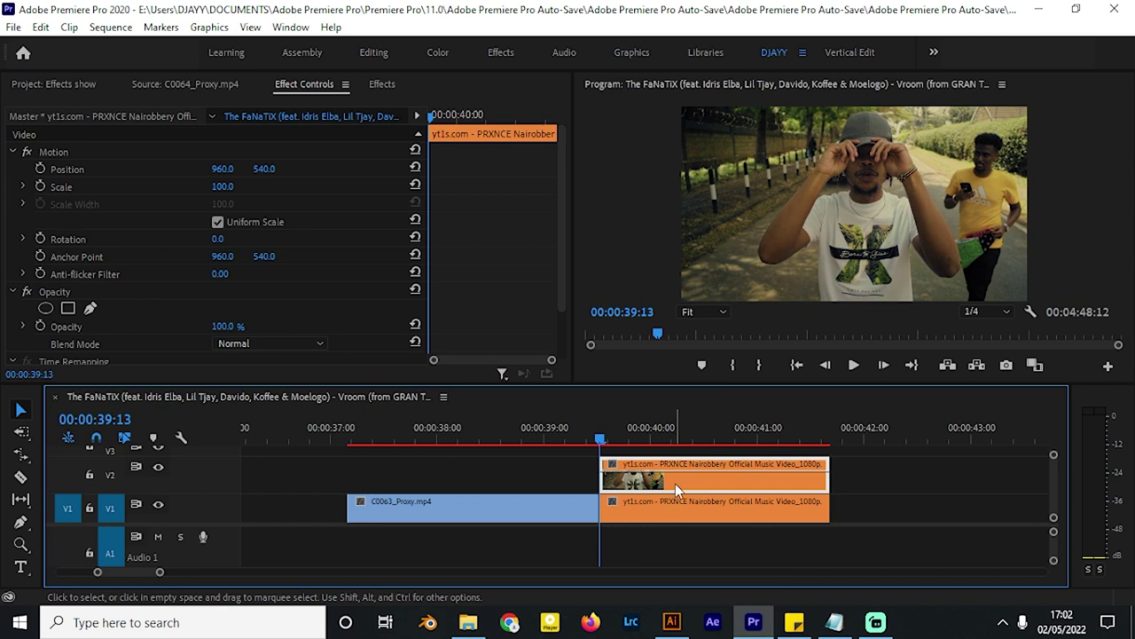
Step: Scrub over the frozen V2 copy, shift it aside to compare with the V1 clip beneath, and undo the shift
{"action": "left_click_drag", "start_coordinate": [699, 435], "coordinate": [676, 437]}
{"action": "left_click", "coordinate": [887, 472]}
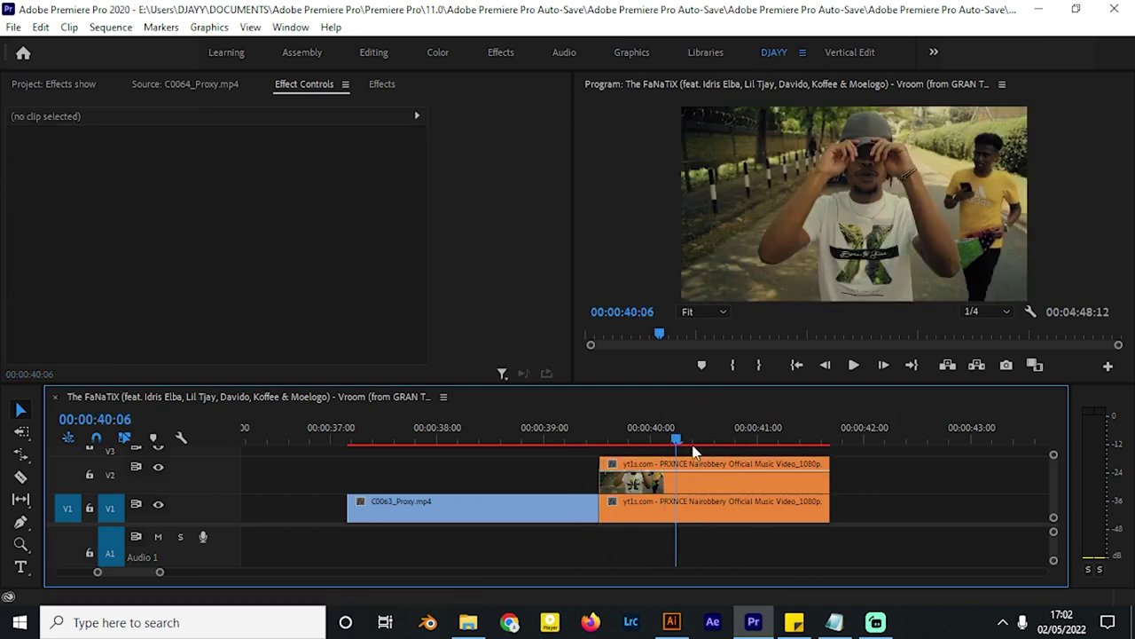
{"action": "key", "text": "Right"}
{"action": "left_click_drag", "start_coordinate": [721, 484], "coordinate": [866, 486]}
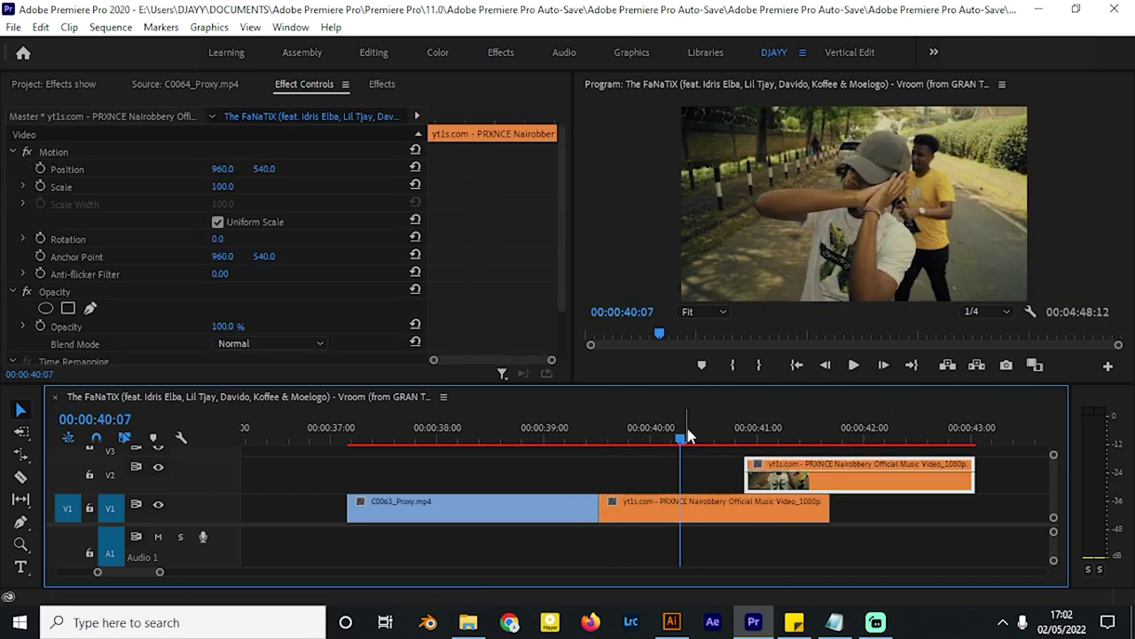
{"action": "left_click_drag", "start_coordinate": [687, 436], "coordinate": [669, 438]}
{"action": "key", "text": "ctrl+z"}
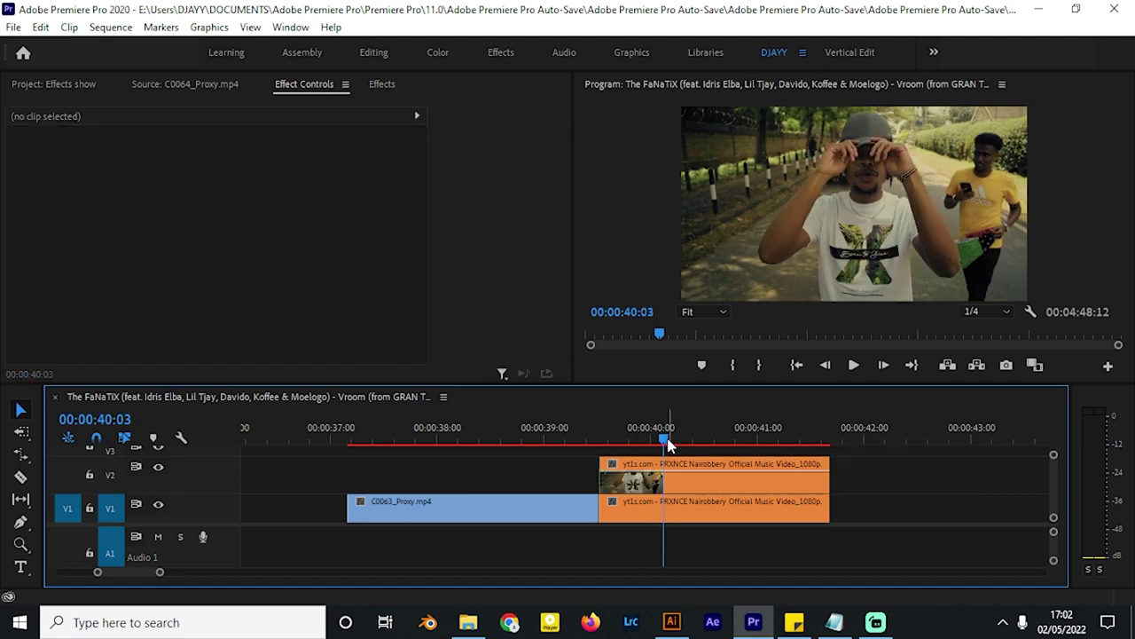
Step: Add a free-draw bezier opacity mask to the frozen orange V2 clip, with the playhead at 00:00:39:16
{"action": "left_click", "coordinate": [618, 435]}
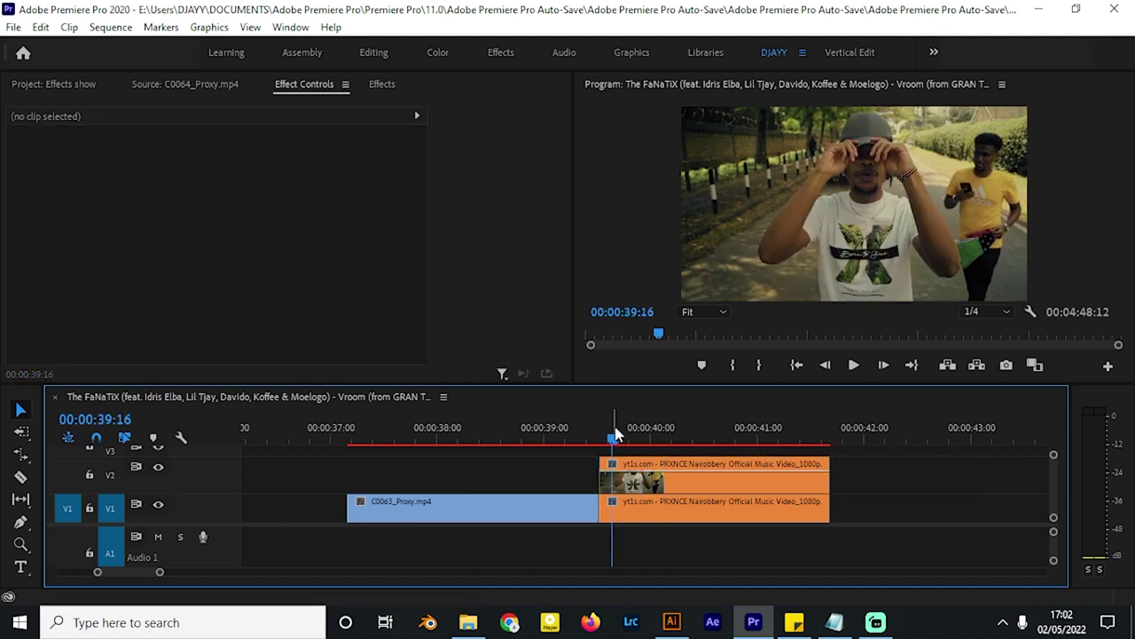
{"action": "left_click", "coordinate": [634, 482]}
{"action": "key", "text": "equal"}
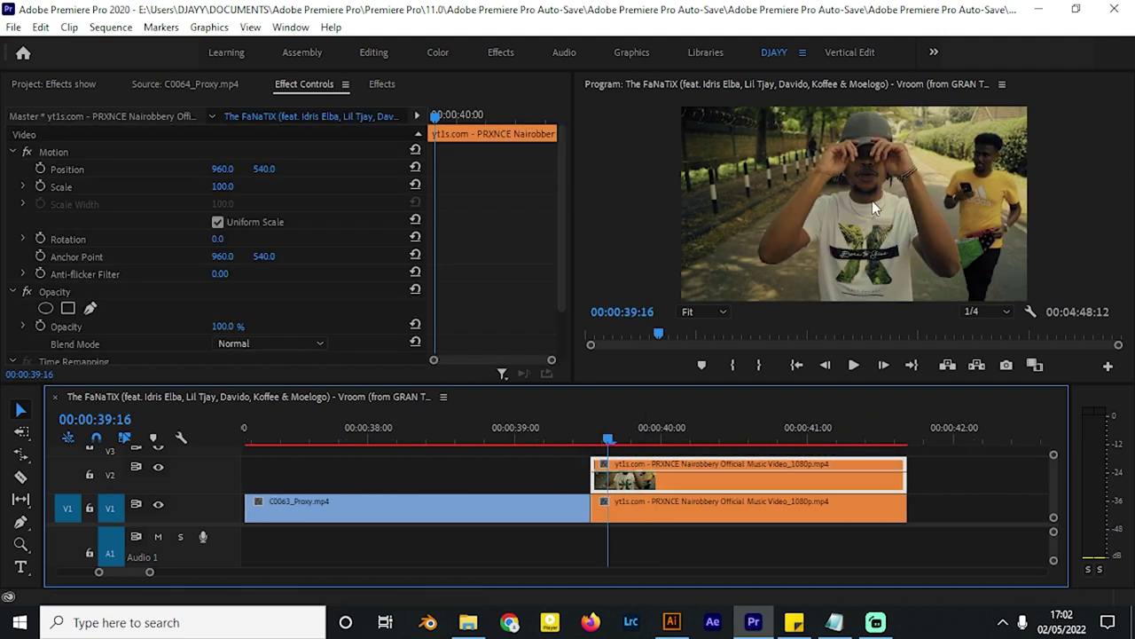
{"action": "left_click", "coordinate": [313, 86]}
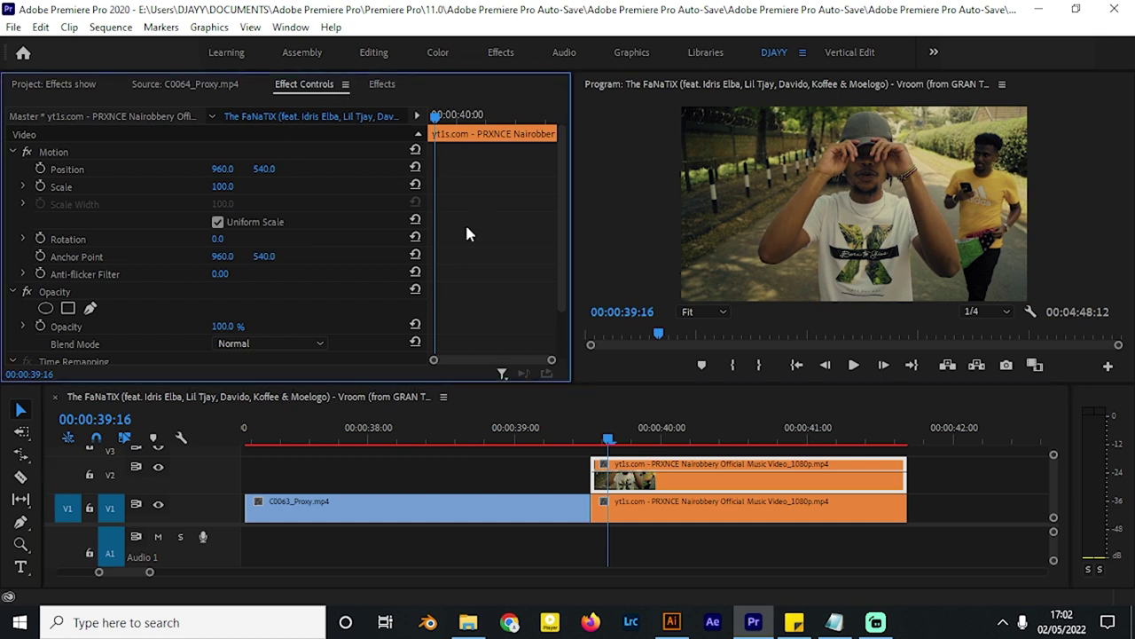
{"action": "scroll", "coordinate": [468, 234], "scroll_direction": "down", "scroll_amount": 2}
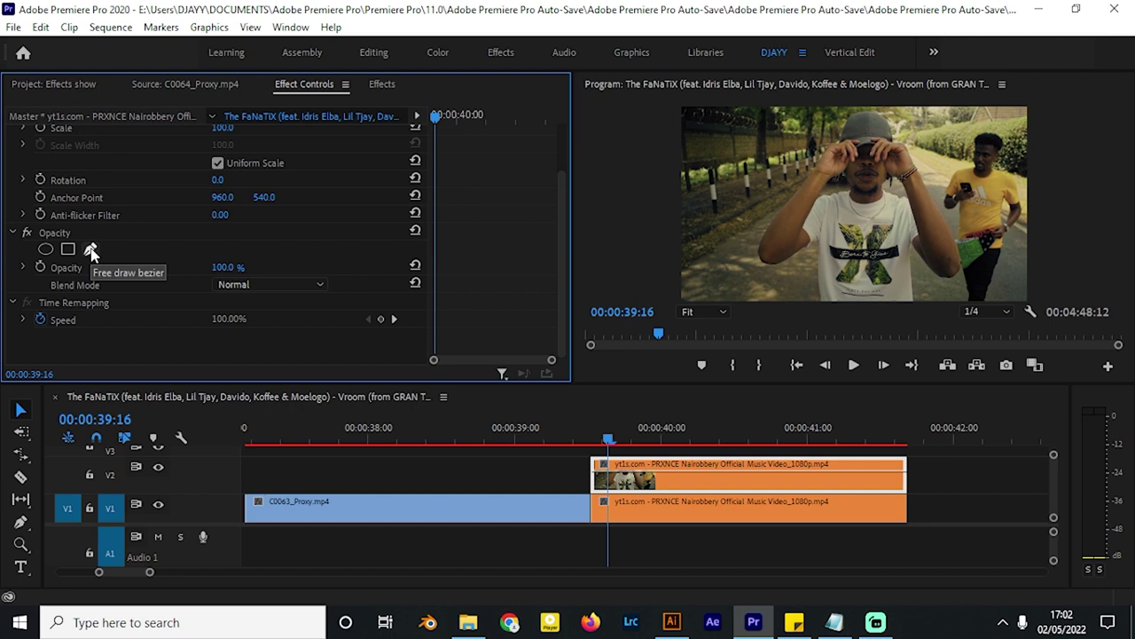
{"action": "left_click", "coordinate": [90, 251]}
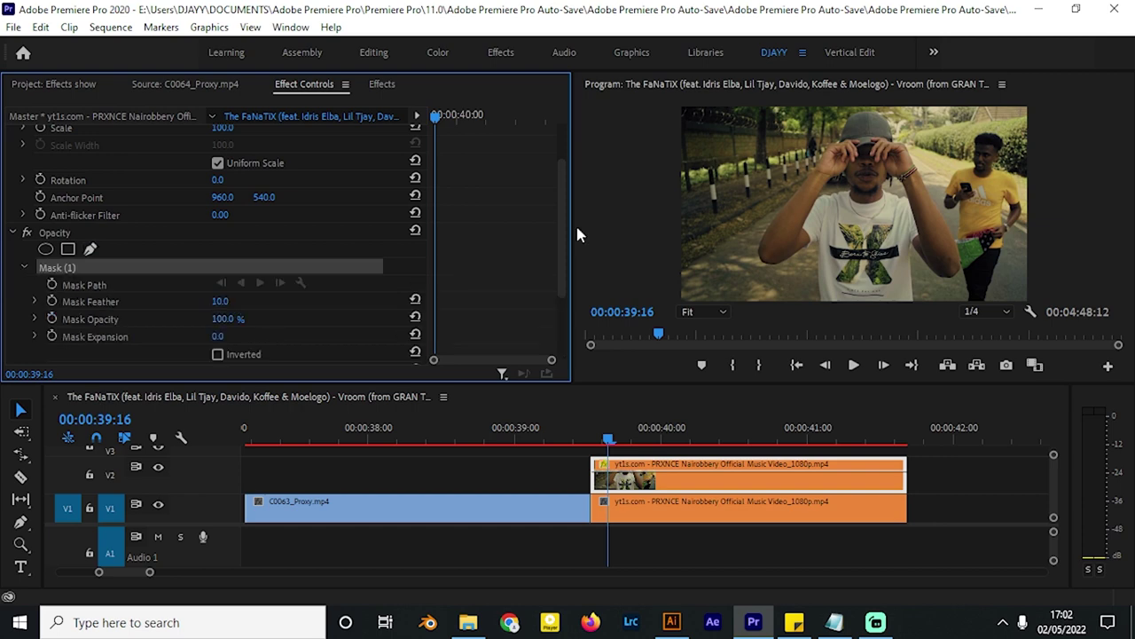
Step: Maximize the Program monitor, try a 150% preview zoom and set the zoom back to Fit
{"action": "left_click", "coordinate": [883, 86]}
{"action": "key", "text": "grave"}
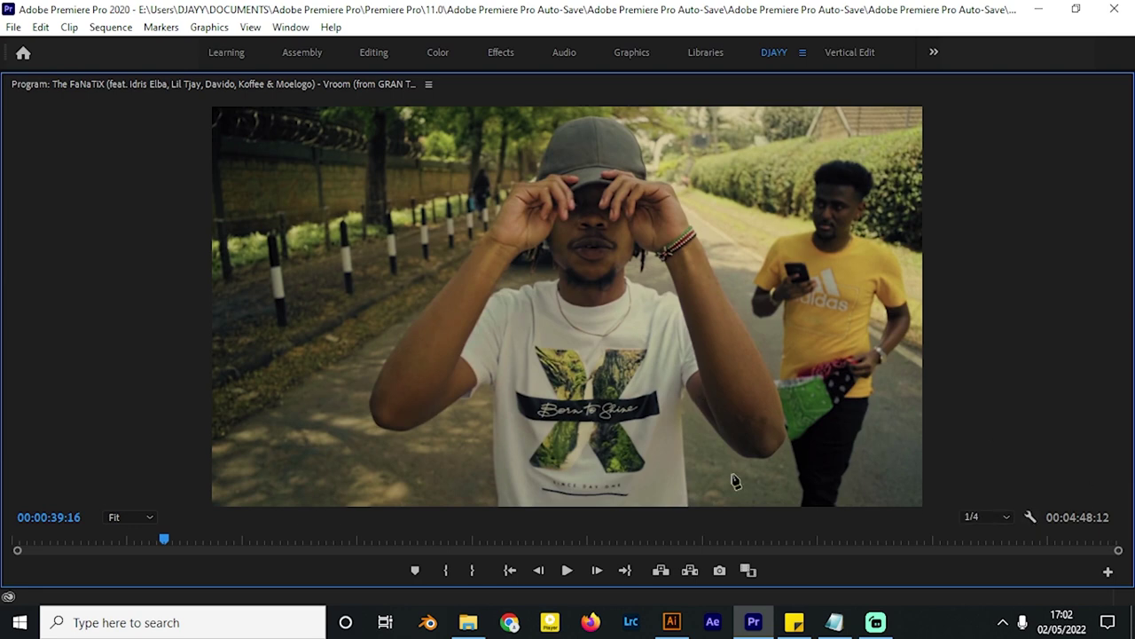
{"action": "left_click", "coordinate": [131, 516]}
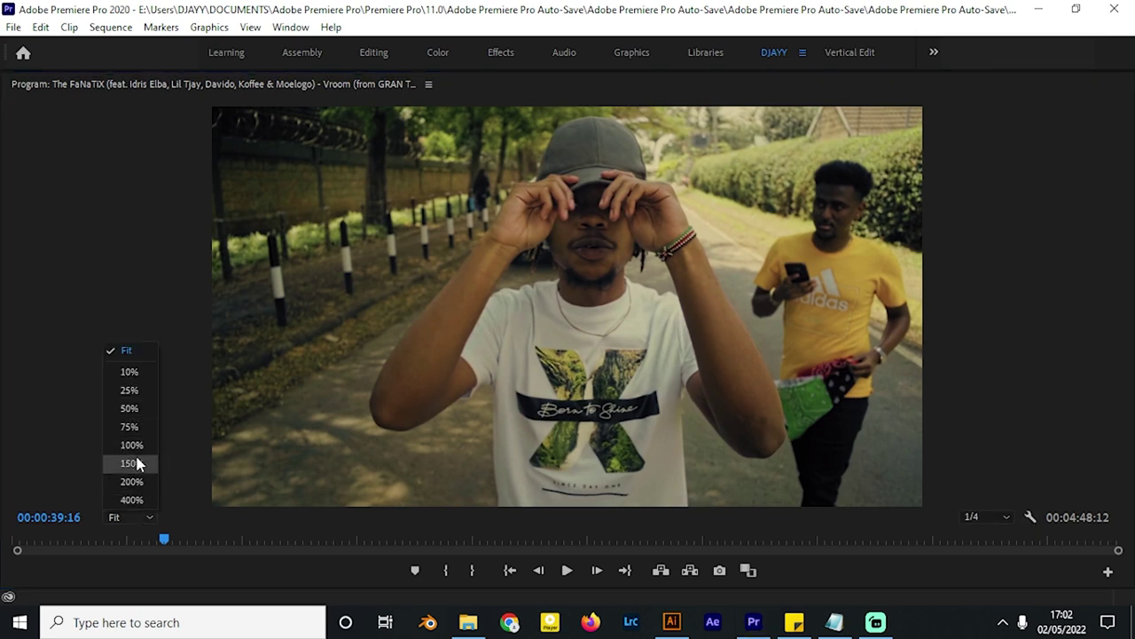
{"action": "left_click", "coordinate": [140, 463]}
{"action": "left_click", "coordinate": [130, 517]}
{"action": "left_click", "coordinate": [140, 351]}
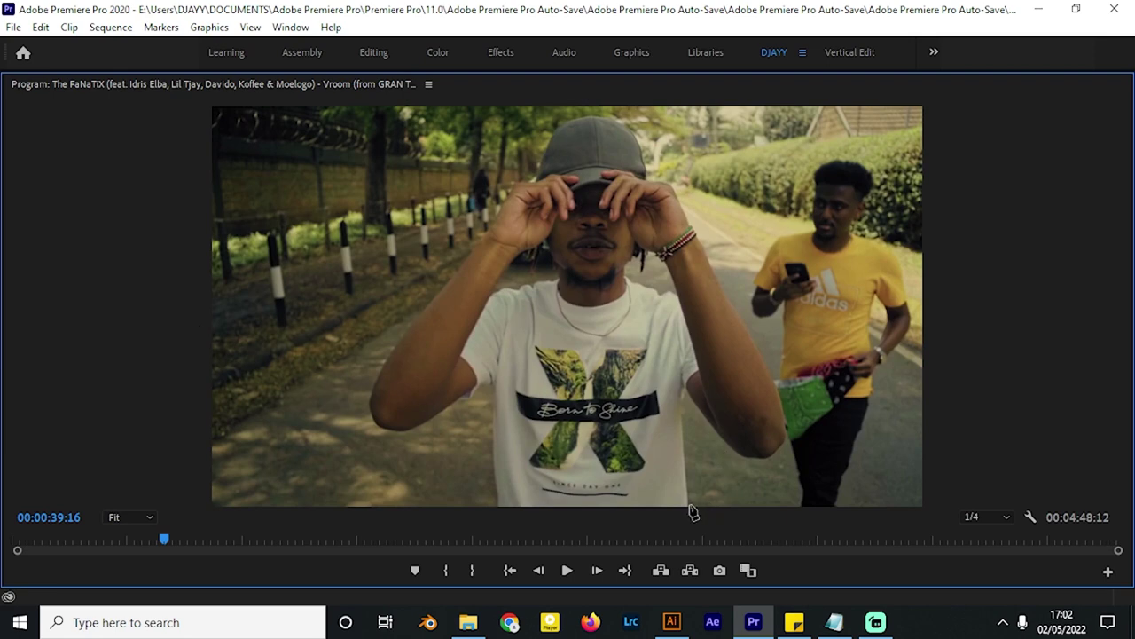
Step: Place opacity mask points up the side of the white shirt and around the elbow nearest the man in yellow
{"action": "left_click_drag", "start_coordinate": [714, 438], "coordinate": [727, 397]}
{"action": "left_click_drag", "start_coordinate": [727, 398], "coordinate": [725, 437]}
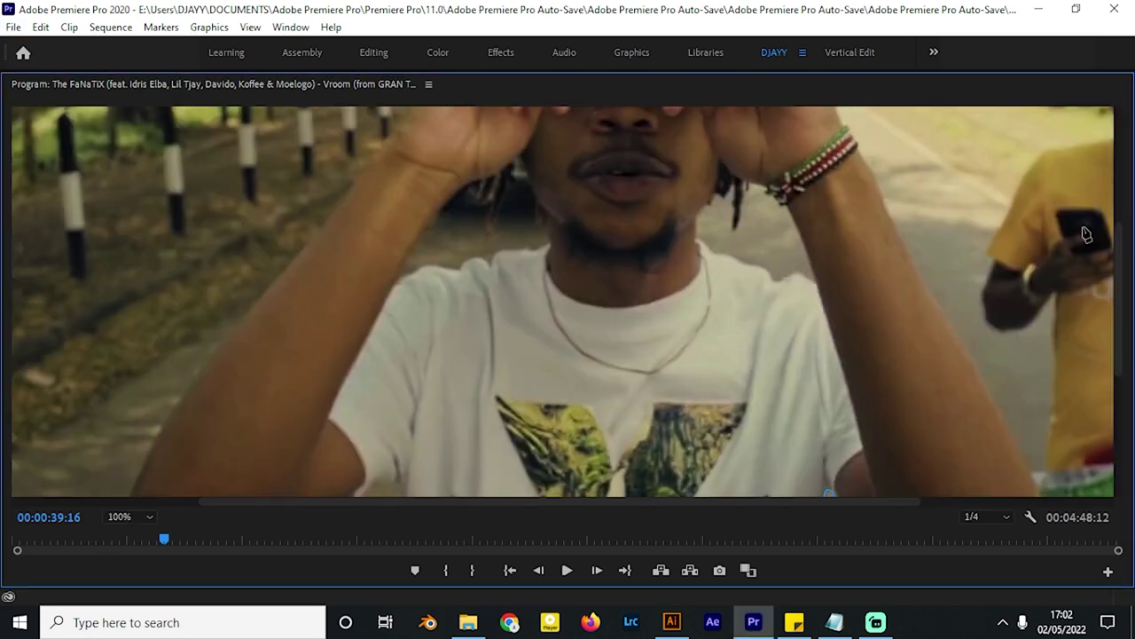
{"action": "scroll", "coordinate": [939, 303], "scroll_direction": "down", "scroll_amount": 3}
{"action": "left_click_drag", "start_coordinate": [939, 306], "coordinate": [946, 342]}
{"action": "left_click", "coordinate": [1014, 359]}
{"action": "left_click_drag", "start_coordinate": [1063, 314], "coordinate": [1056, 277]}
{"action": "left_click", "coordinate": [1048, 229]}
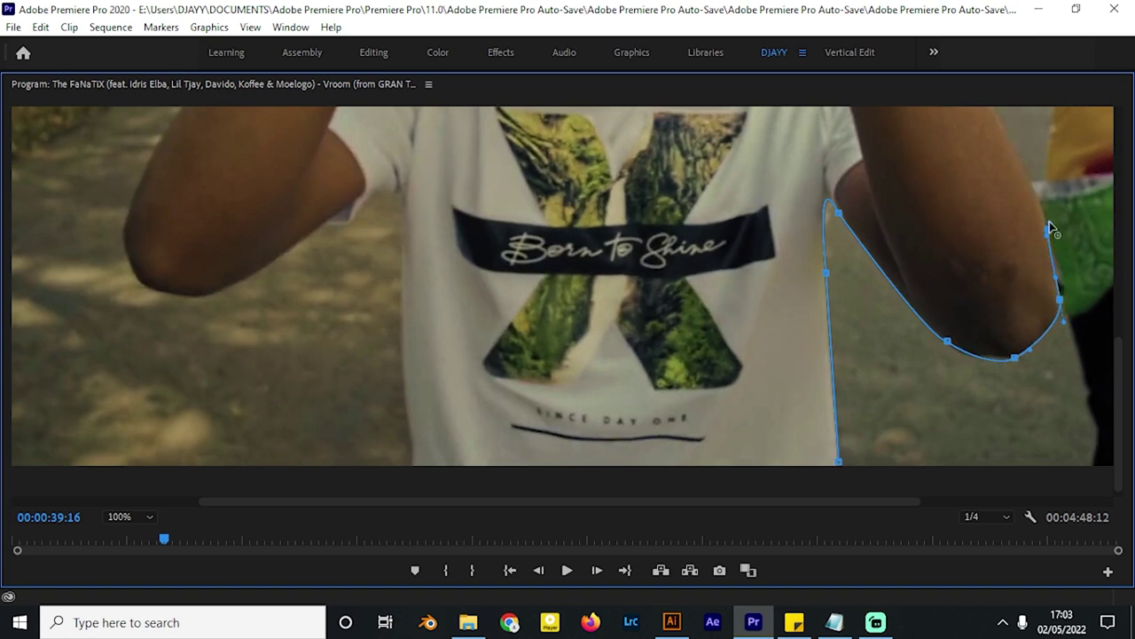
Step: Continue the mask outline up the same forearm, over the hand and around the cap to the other hand
{"action": "left_click_drag", "start_coordinate": [1118, 364], "coordinate": [1118, 280]}
{"action": "scroll", "coordinate": [902, 284], "scroll_direction": "up", "scroll_amount": 3}
{"action": "left_click", "coordinate": [905, 288]}
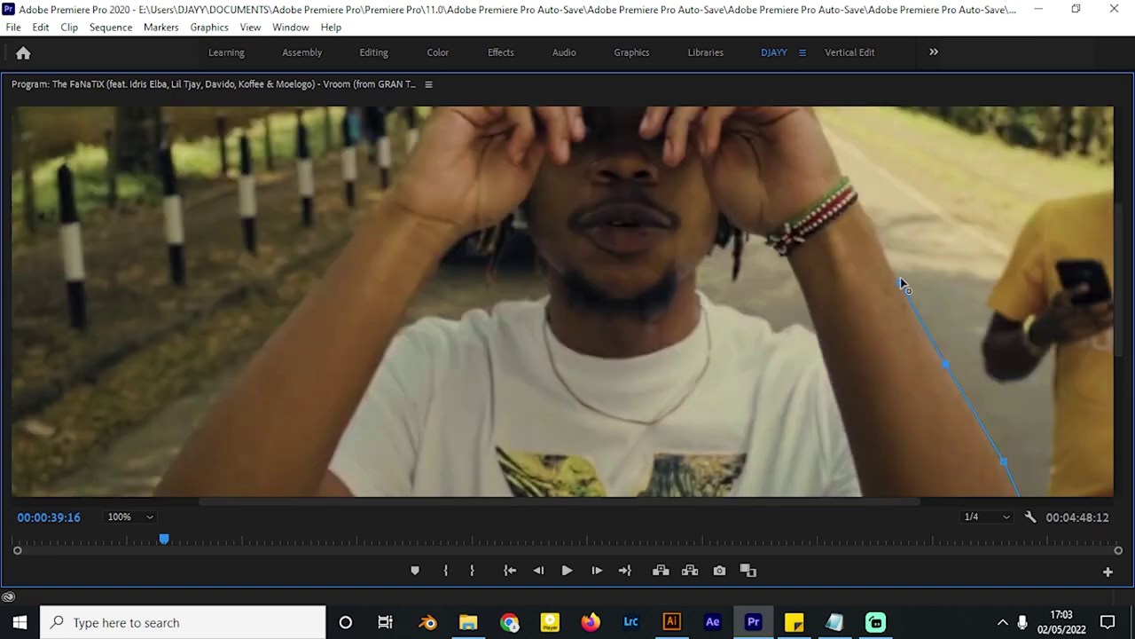
{"action": "left_click", "coordinate": [835, 156]}
{"action": "scroll", "coordinate": [809, 300], "scroll_direction": "up", "scroll_amount": 3}
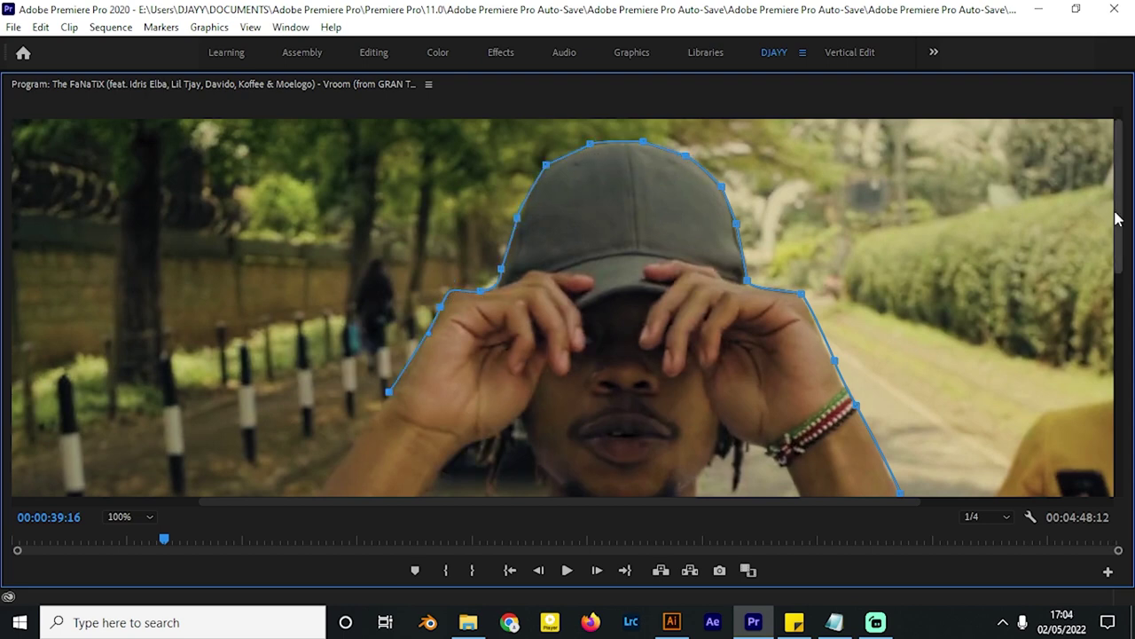
Step: Trace the mask down the other forearm, around its elbow and back up to the shirt sleeve
{"action": "scroll", "coordinate": [324, 278], "scroll_direction": "down", "scroll_amount": 3}
{"action": "left_click", "coordinate": [238, 370]}
{"action": "scroll", "coordinate": [195, 213], "scroll_direction": "down", "scroll_amount": 3}
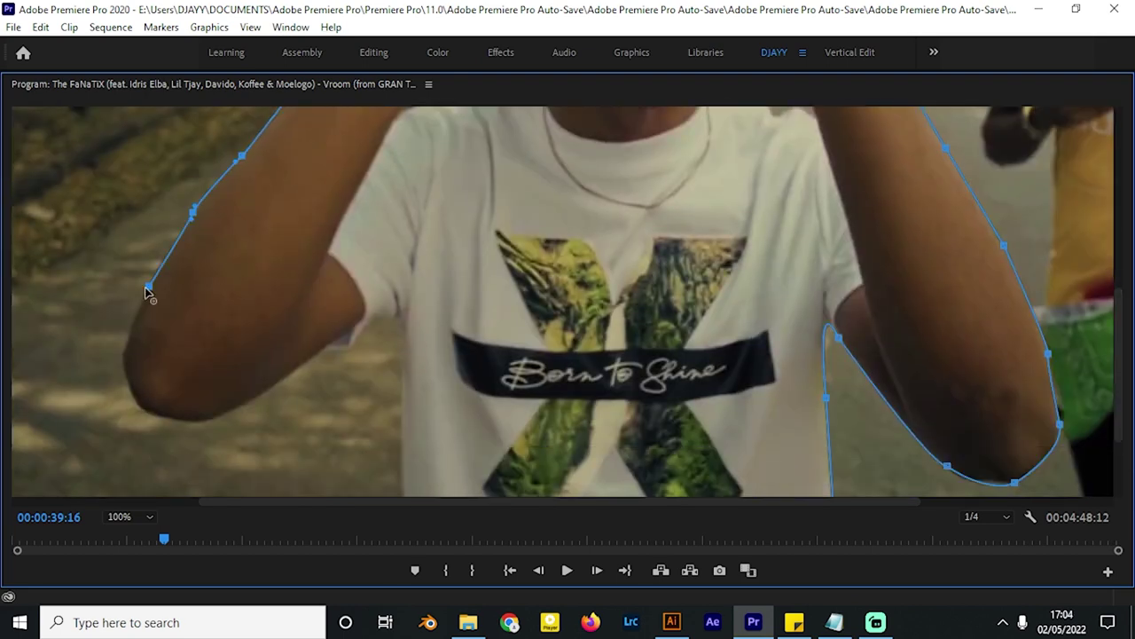
{"action": "left_click", "coordinate": [134, 399]}
{"action": "left_click", "coordinate": [279, 381]}
{"action": "left_click", "coordinate": [315, 353]}
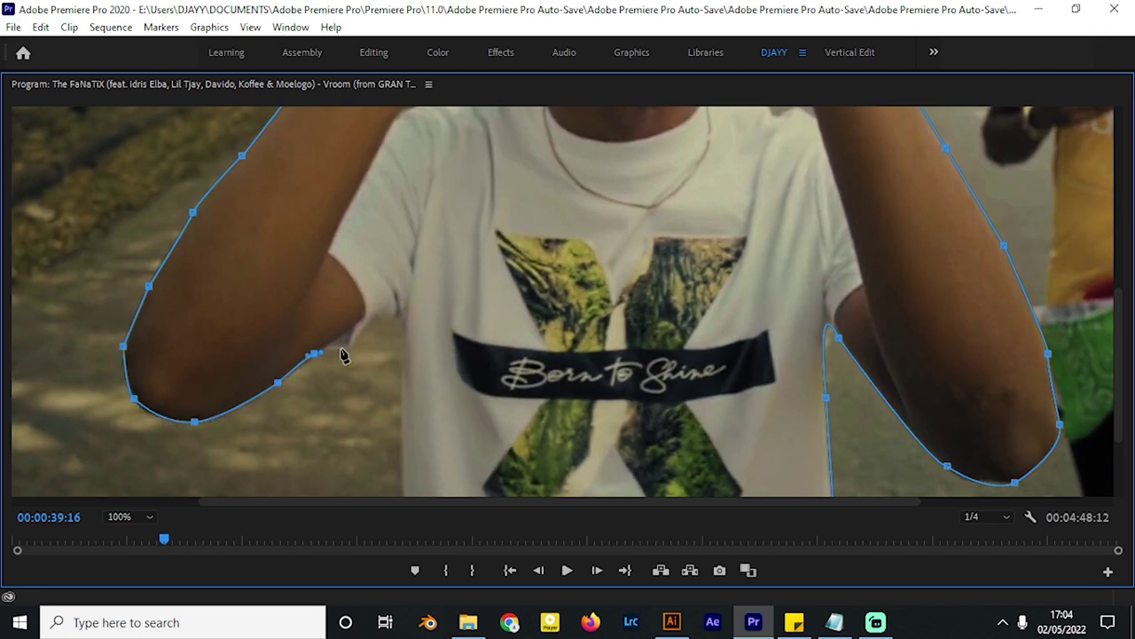
{"action": "left_click_drag", "start_coordinate": [374, 307], "coordinate": [391, 319]}
Step: Run the mask down the shirt's remaining side, past the lower edge of the frame, and close the path
{"action": "scroll", "coordinate": [400, 280], "scroll_direction": "down", "scroll_amount": 3}
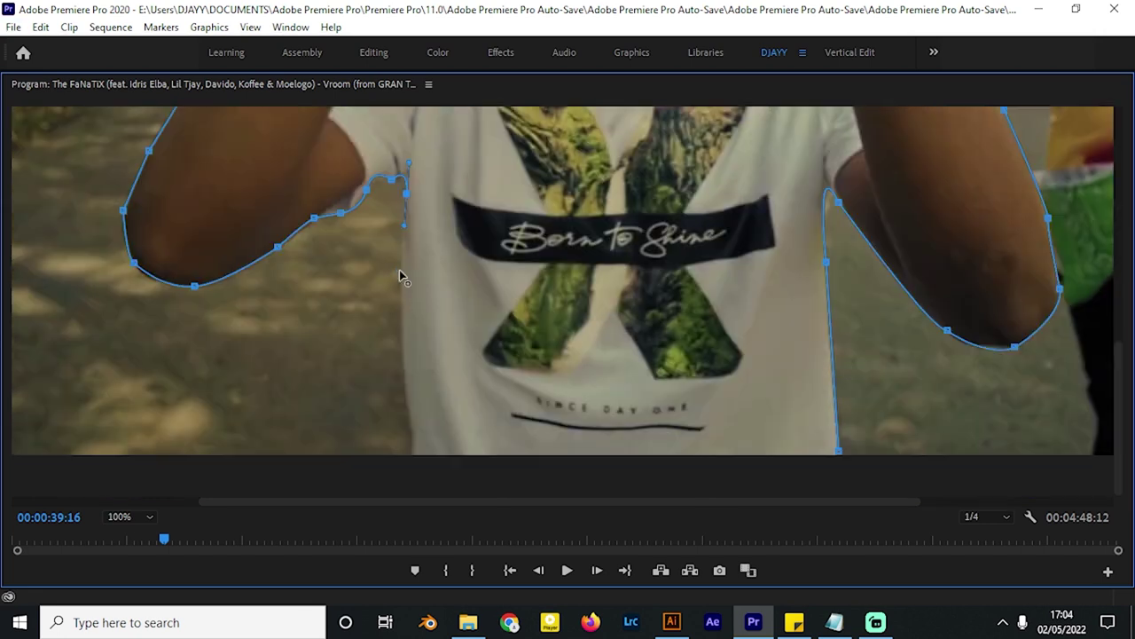
{"action": "left_click", "coordinate": [439, 477]}
{"action": "left_click", "coordinate": [706, 476]}
{"action": "left_click", "coordinate": [838, 453]}
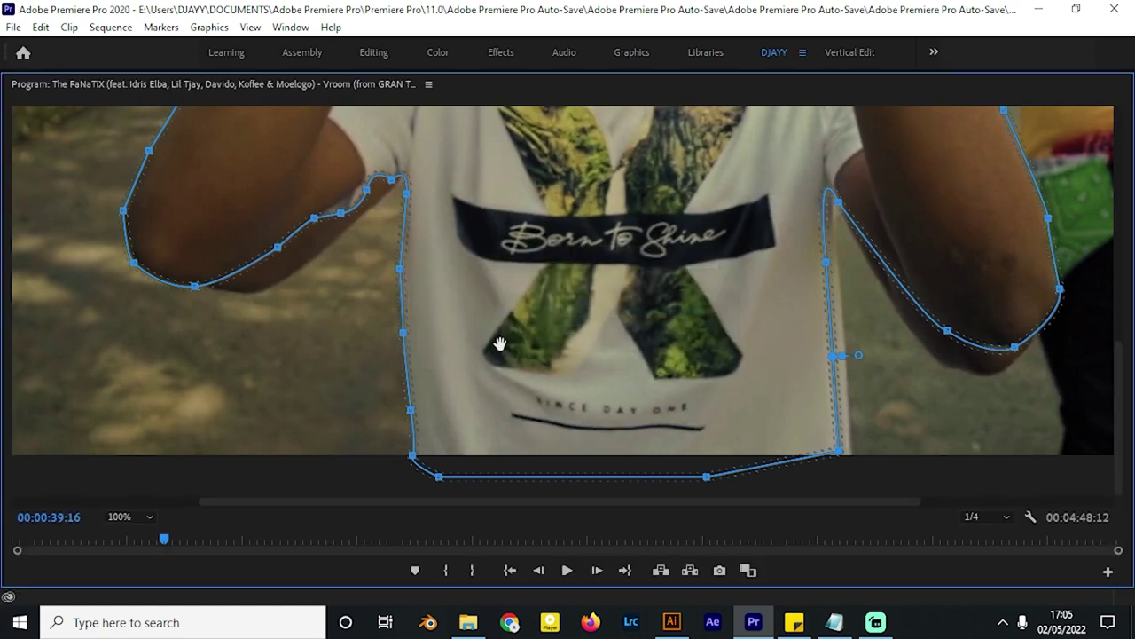
Step: Restore the panel layout, hide track V1 and deselect the mask to check the isolated cutout
{"action": "key", "text": "grave"}
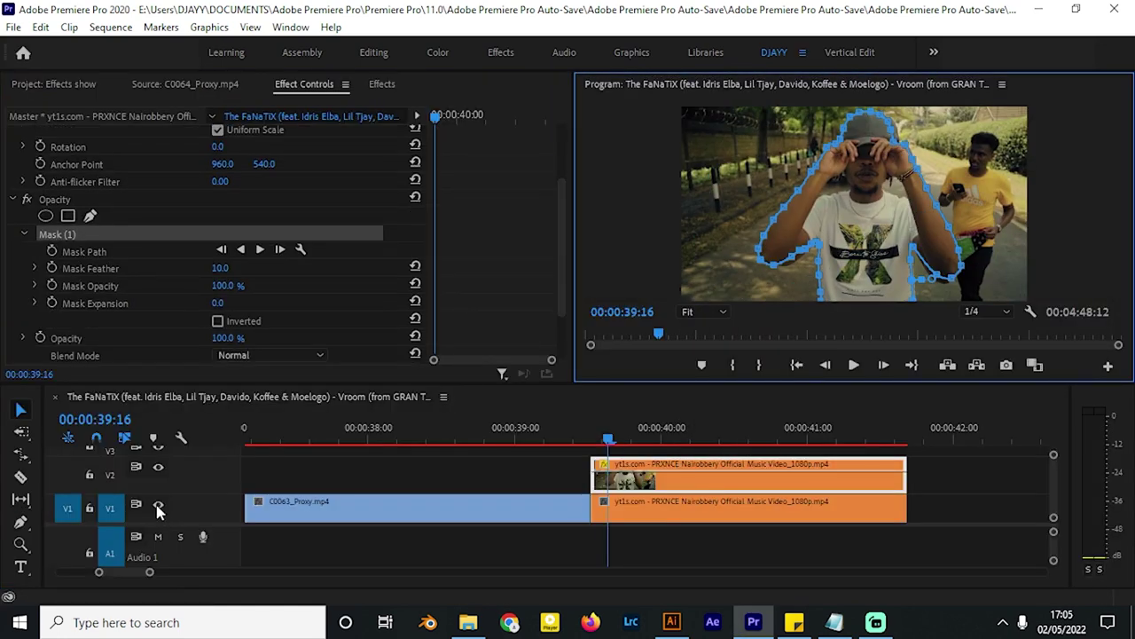
{"action": "left_click", "coordinate": [158, 505]}
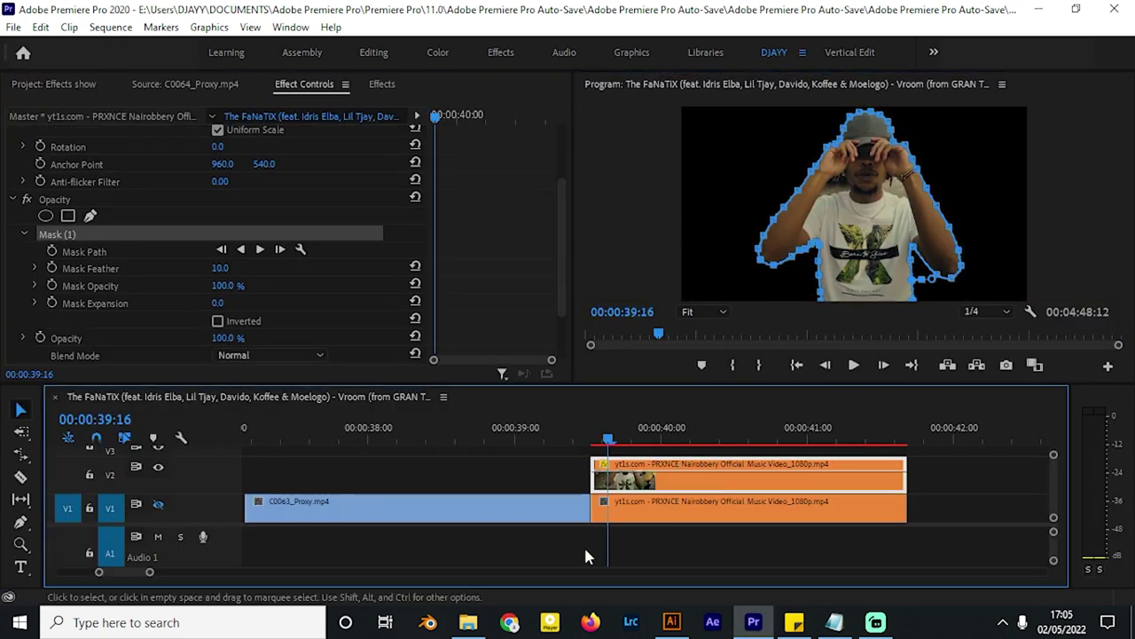
{"action": "left_click", "coordinate": [818, 206]}
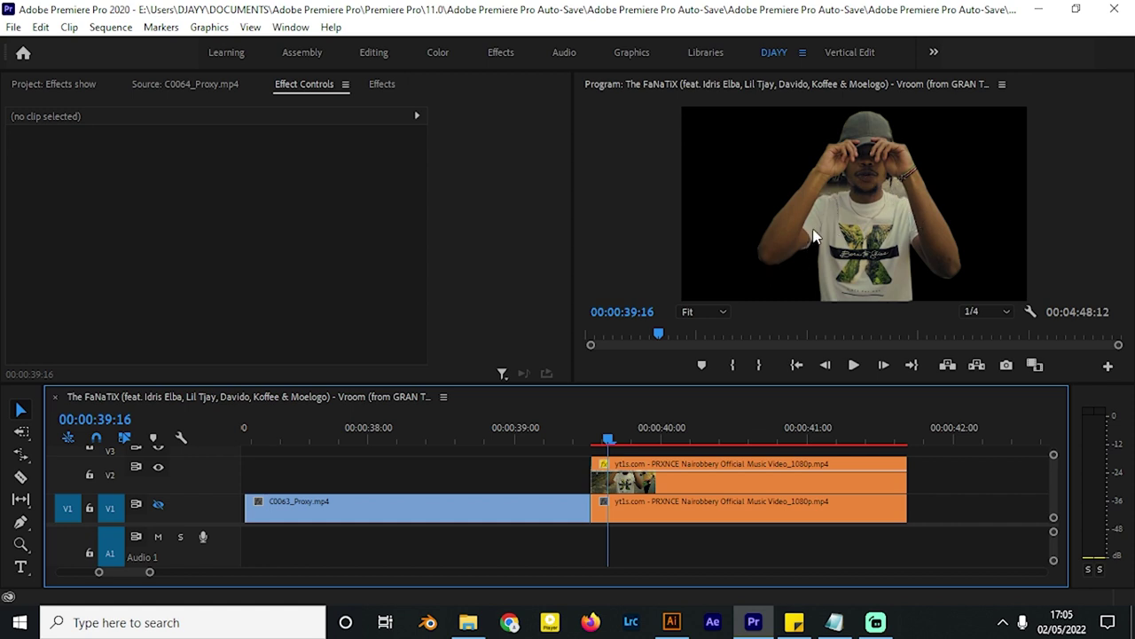
Step: Shorten the masked V2 clip and place it over the blue clip so it ends at the V1 cut
{"action": "left_click_drag", "start_coordinate": [656, 479], "coordinate": [610, 484]}
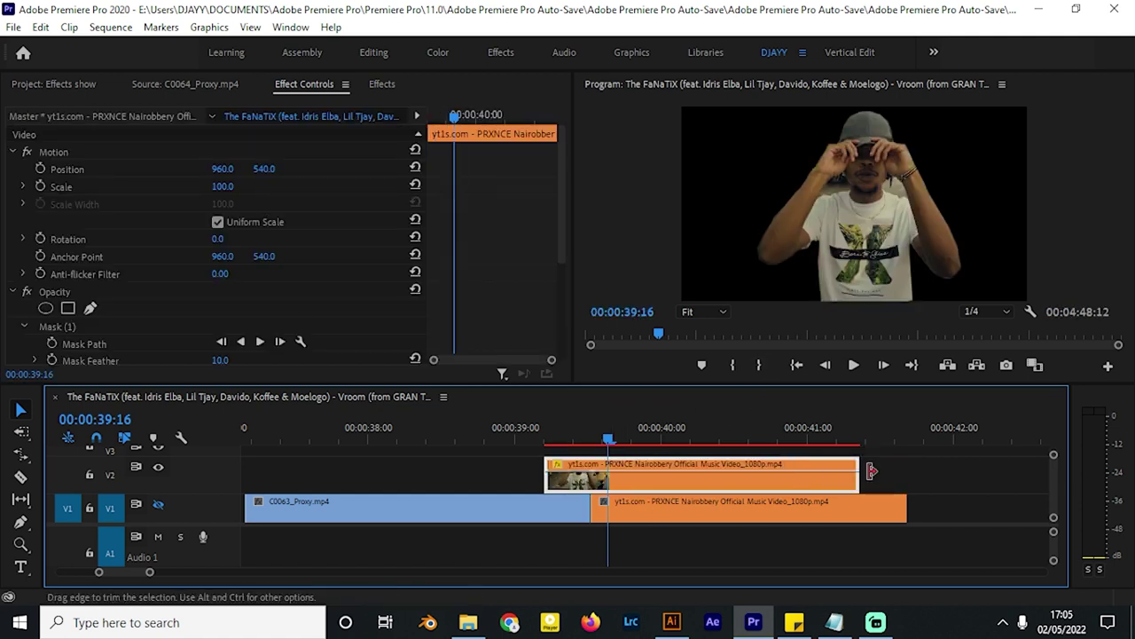
{"action": "left_click_drag", "start_coordinate": [865, 470], "coordinate": [604, 470]}
Step: Set the cutout's Mask Feather to 16 and make track V1 visible again
{"action": "scroll", "coordinate": [481, 268], "scroll_direction": "down", "scroll_amount": 4}
{"action": "left_click_drag", "start_coordinate": [219, 250], "coordinate": [224, 249]}
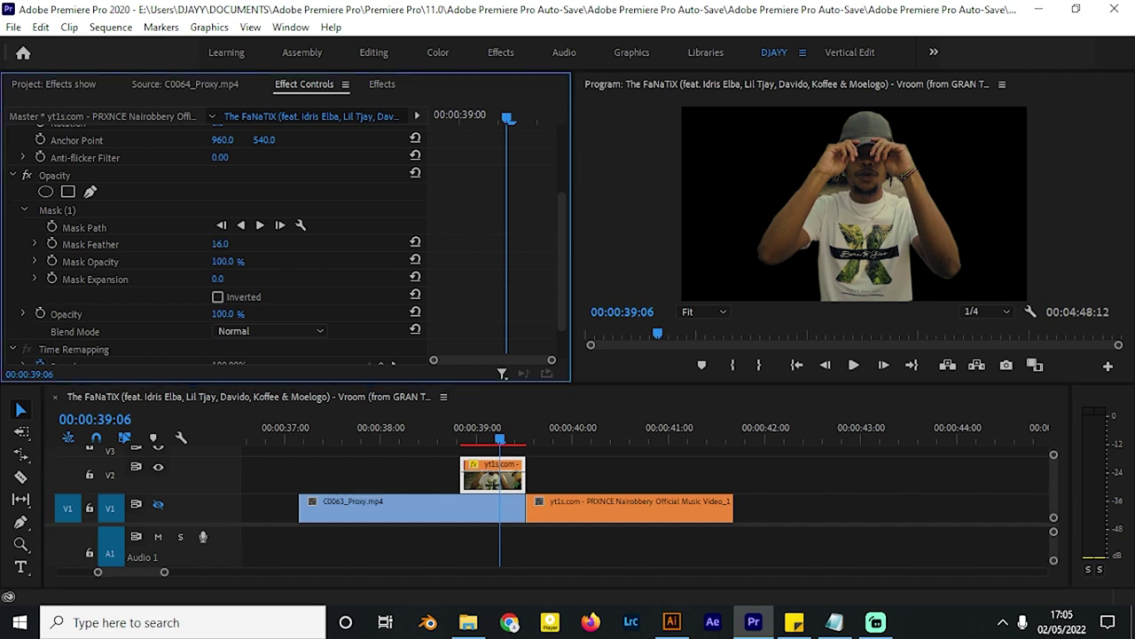
{"action": "left_click", "coordinate": [157, 502]}
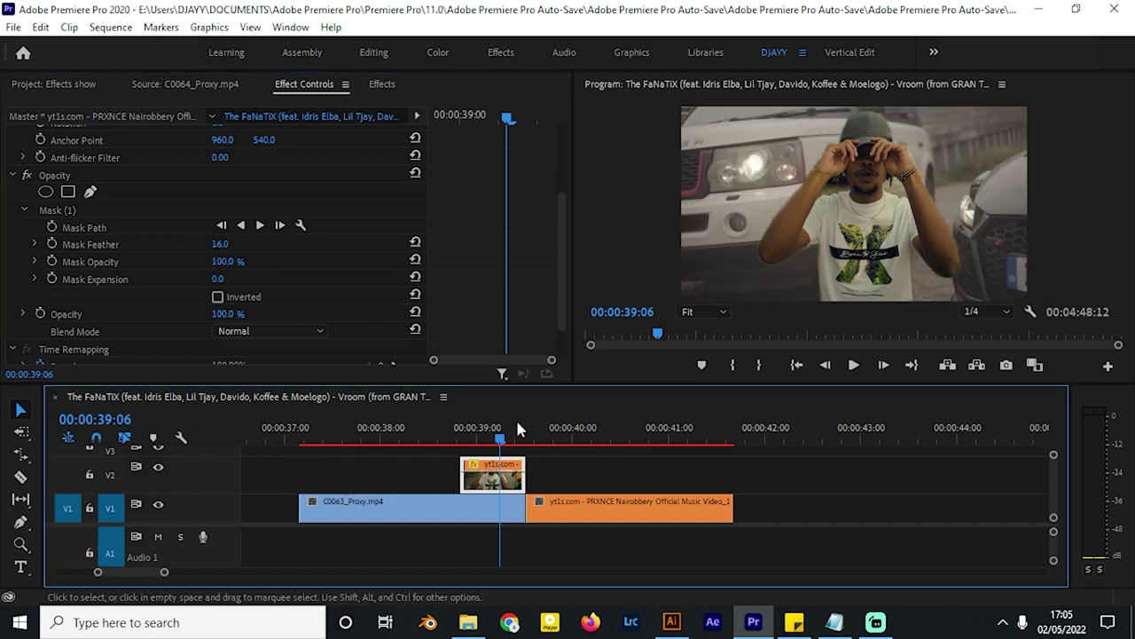
Step: Play the masked freeze-frame transition repeatedly from before the V2 clip into the orange V1 clip
{"action": "key", "text": "minus"}
{"action": "left_click", "coordinate": [381, 431]}
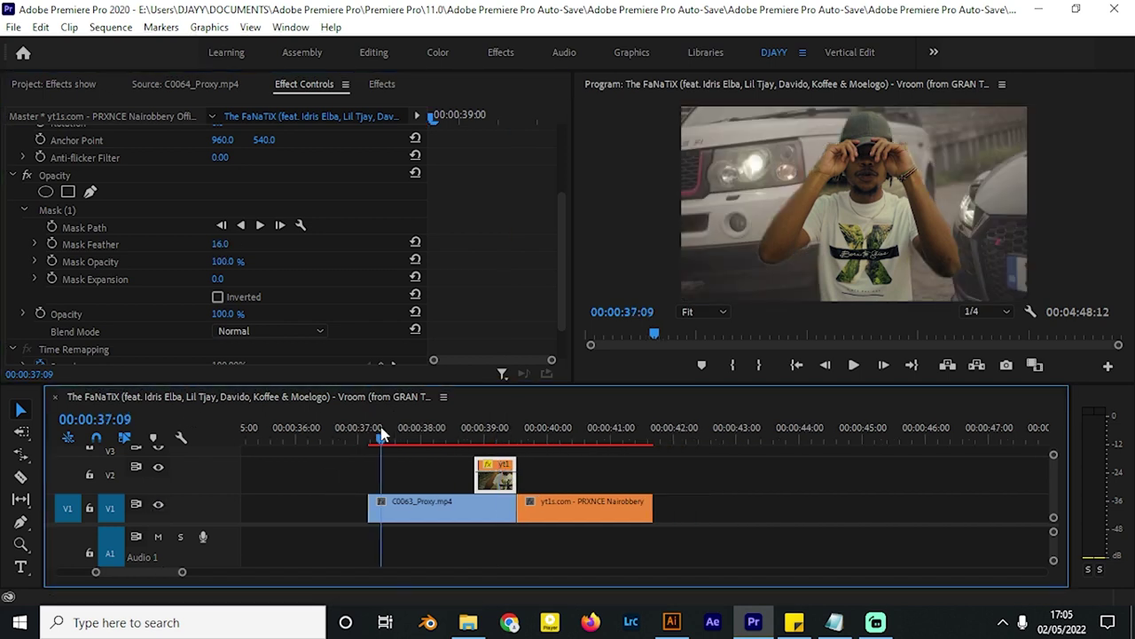
{"action": "key", "text": "space"}
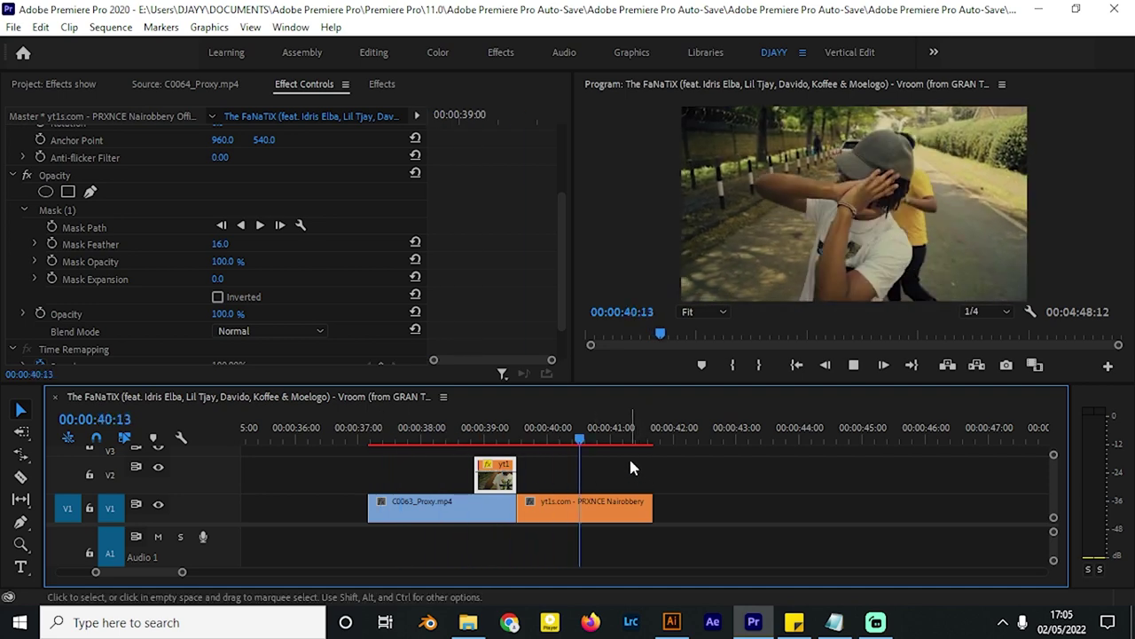
{"action": "key", "text": "space"}
{"action": "left_click", "coordinate": [454, 432]}
{"action": "key", "text": "space"}
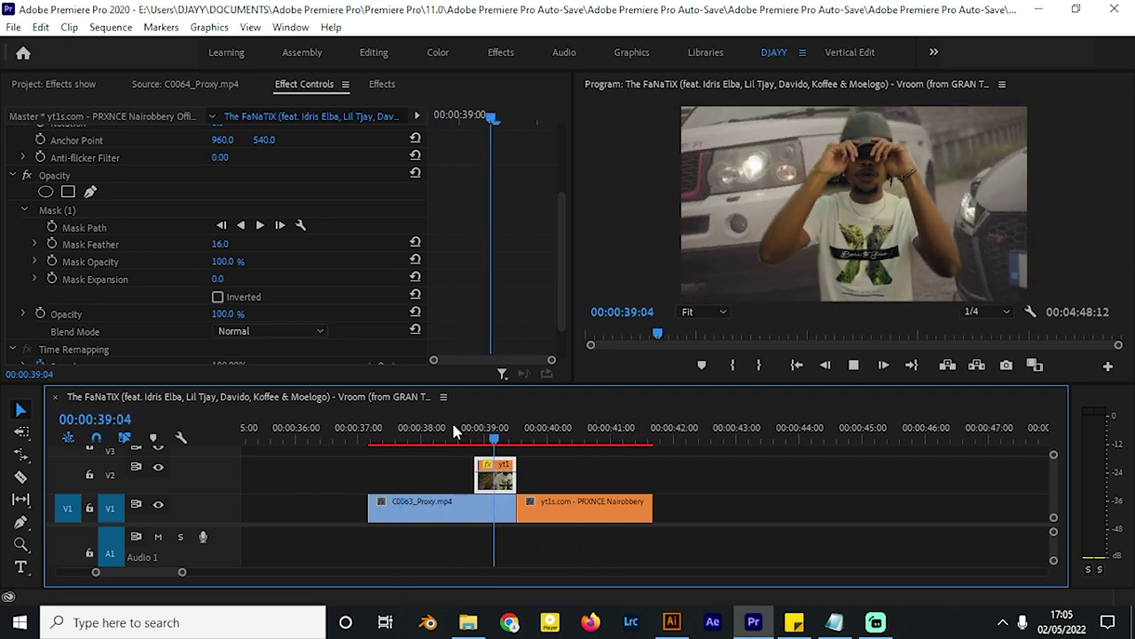
{"action": "key", "text": "space"}
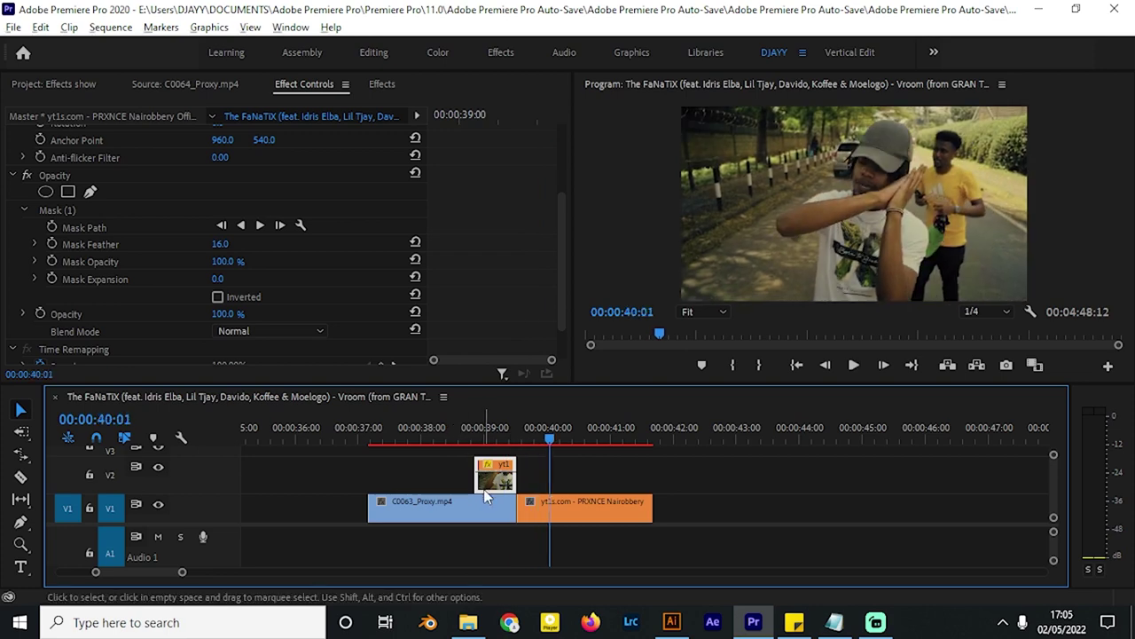
{"action": "key", "text": "equal"}
{"action": "left_click", "coordinate": [434, 433]}
{"action": "key", "text": "space"}
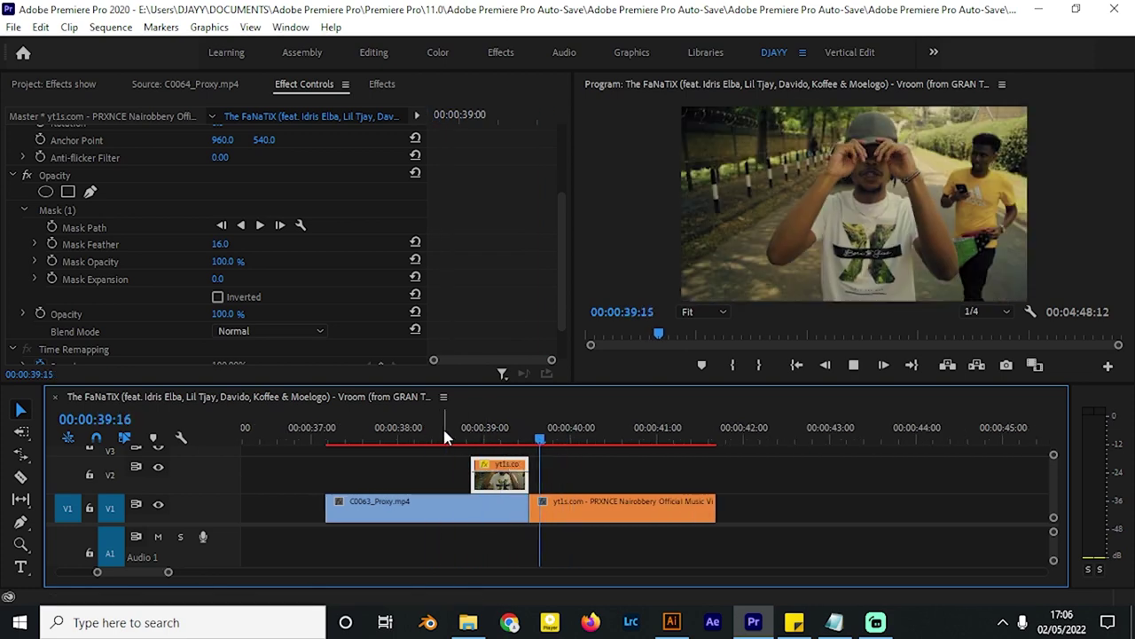
Step: Search the effects for "change" and apply Change Color to the masked V2 clip, with the playhead at 00:00:39:03
{"action": "key", "text": "equal"}
{"action": "left_click", "coordinate": [499, 434]}
{"action": "left_click", "coordinate": [382, 83]}
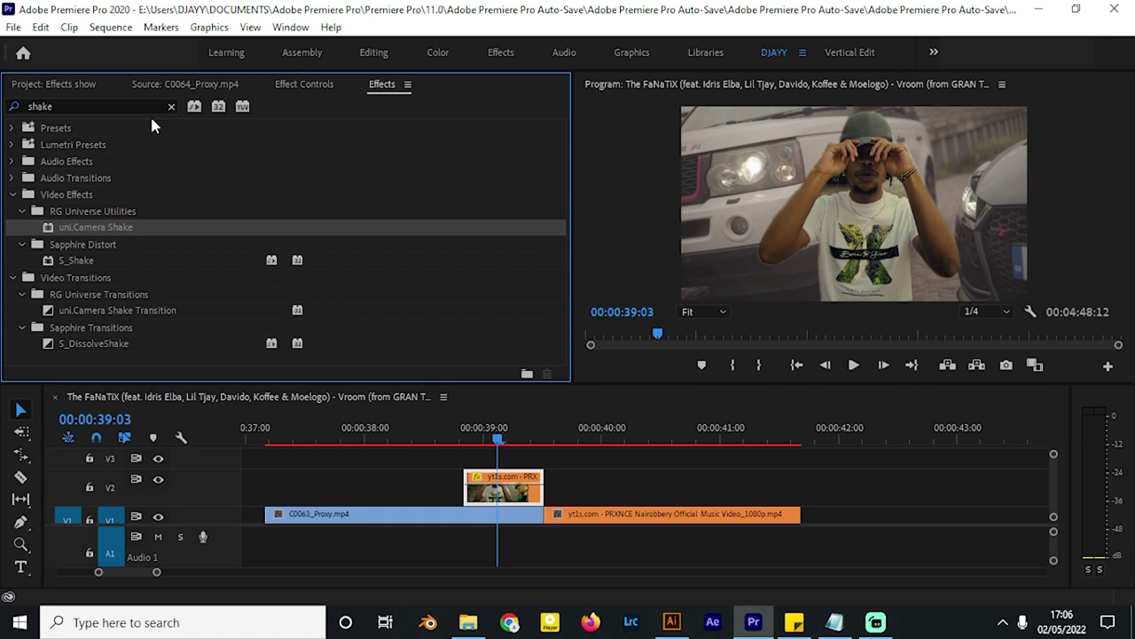
{"action": "double_click", "coordinate": [40, 107]}
{"action": "type", "text": "chn"}
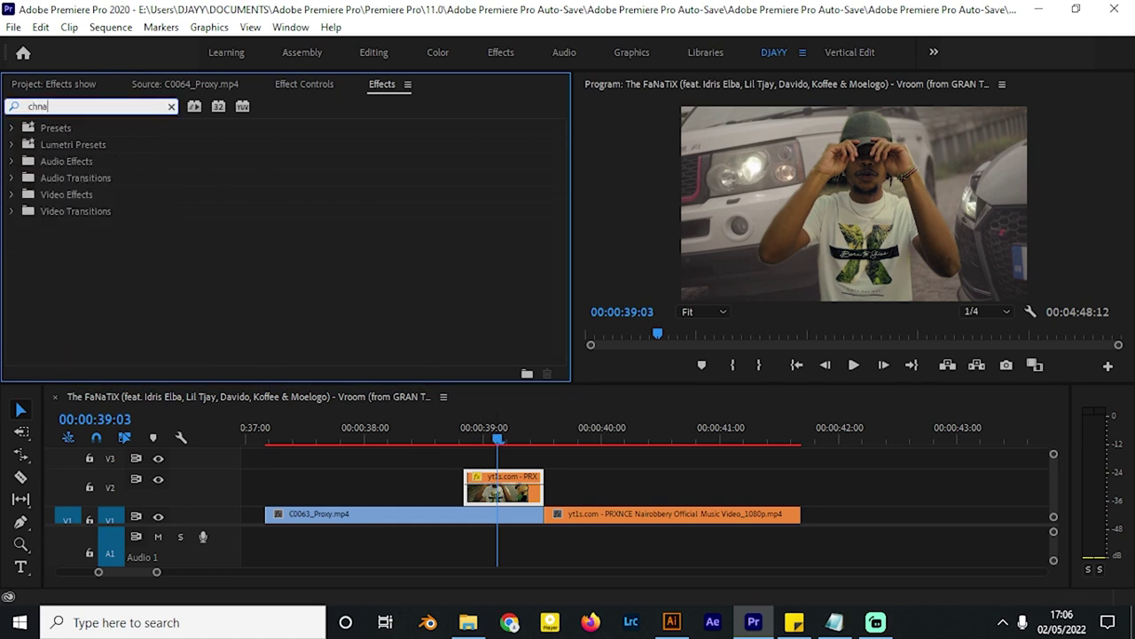
{"action": "key", "text": "BackSpace"}
{"action": "type", "text": "ange"}
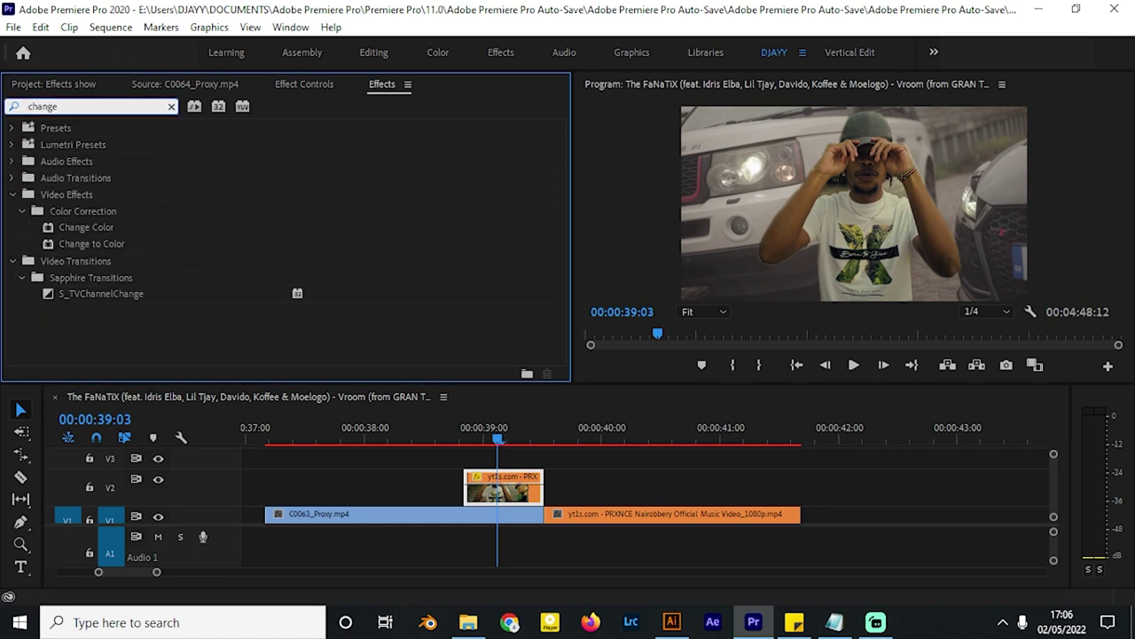
{"action": "left_click_drag", "start_coordinate": [97, 227], "coordinate": [498, 488]}
Step: Set the Change Color effect's Hue Transform to -162.0 on the masked V2 clip
{"action": "scroll", "coordinate": [478, 252], "scroll_direction": "down", "scroll_amount": 5}
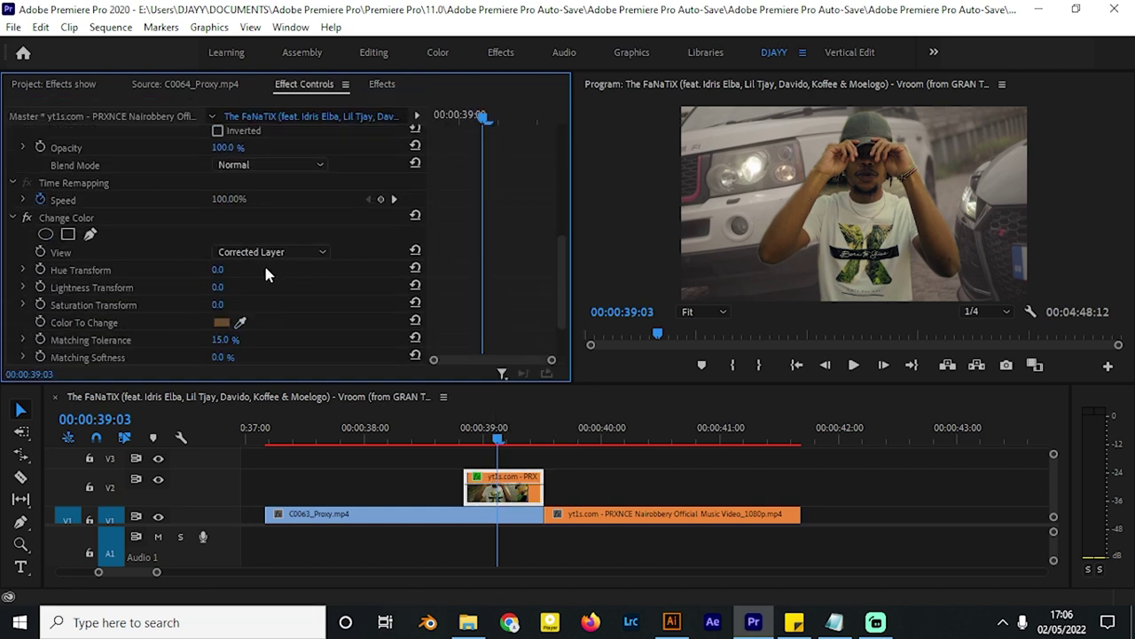
{"action": "left_click_drag", "start_coordinate": [263, 275], "coordinate": [328, 281]}
{"action": "scroll", "coordinate": [328, 282], "scroll_direction": "down", "scroll_amount": 2}
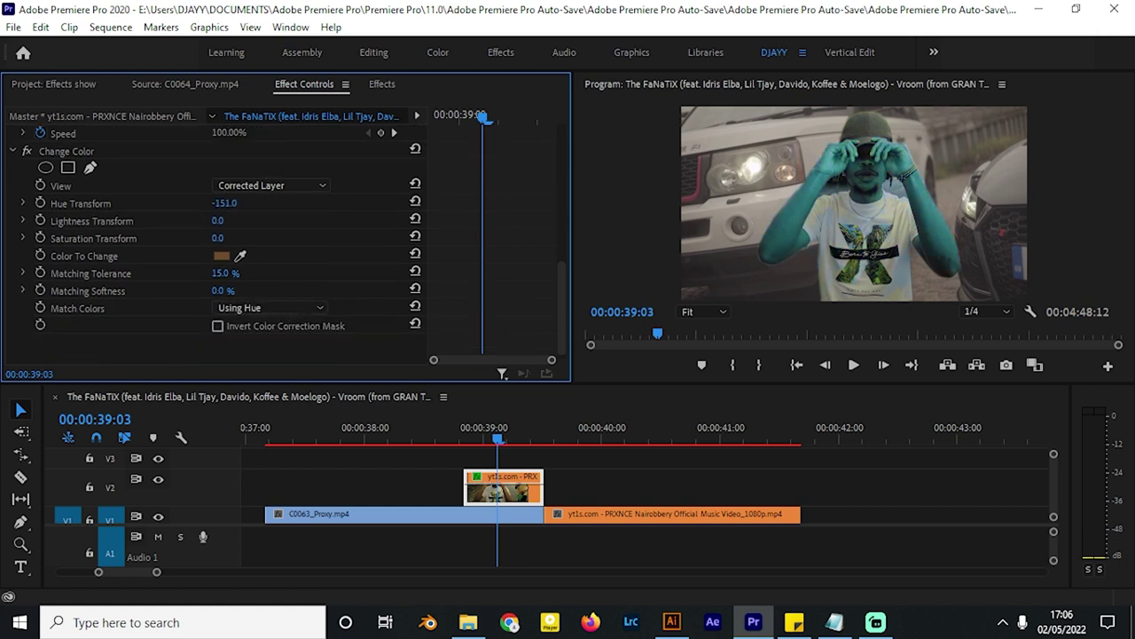
{"action": "left_click_drag", "start_coordinate": [246, 204], "coordinate": [236, 203]}
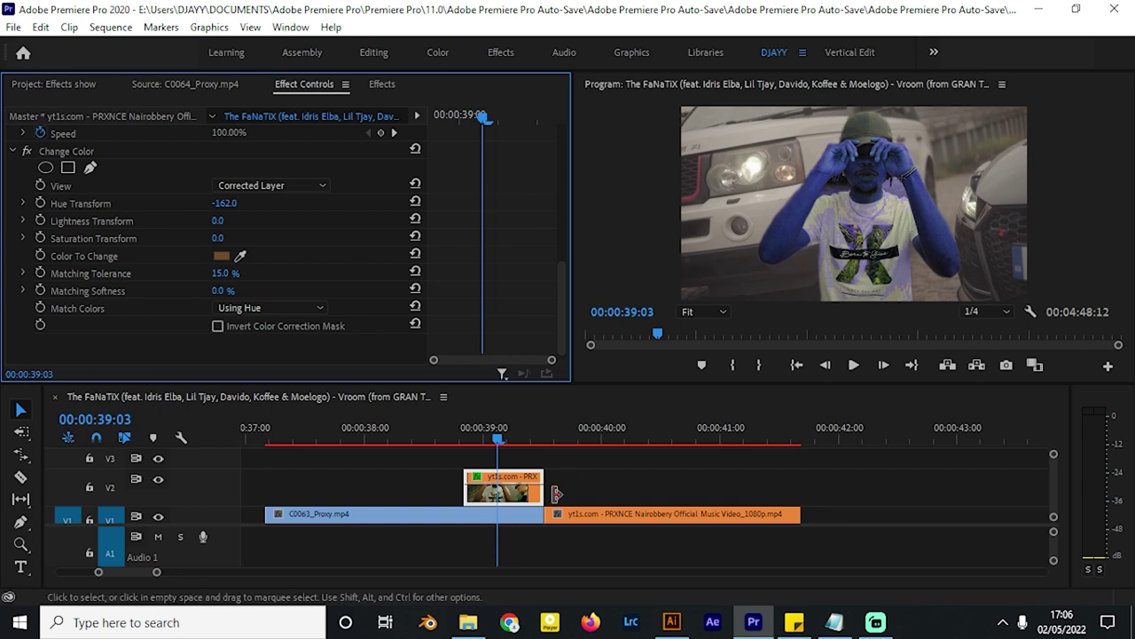
Step: Play the transition from about 00:00:38:00 to review the recoloured cutout
{"action": "left_click", "coordinate": [373, 429]}
{"action": "key", "text": "space"}
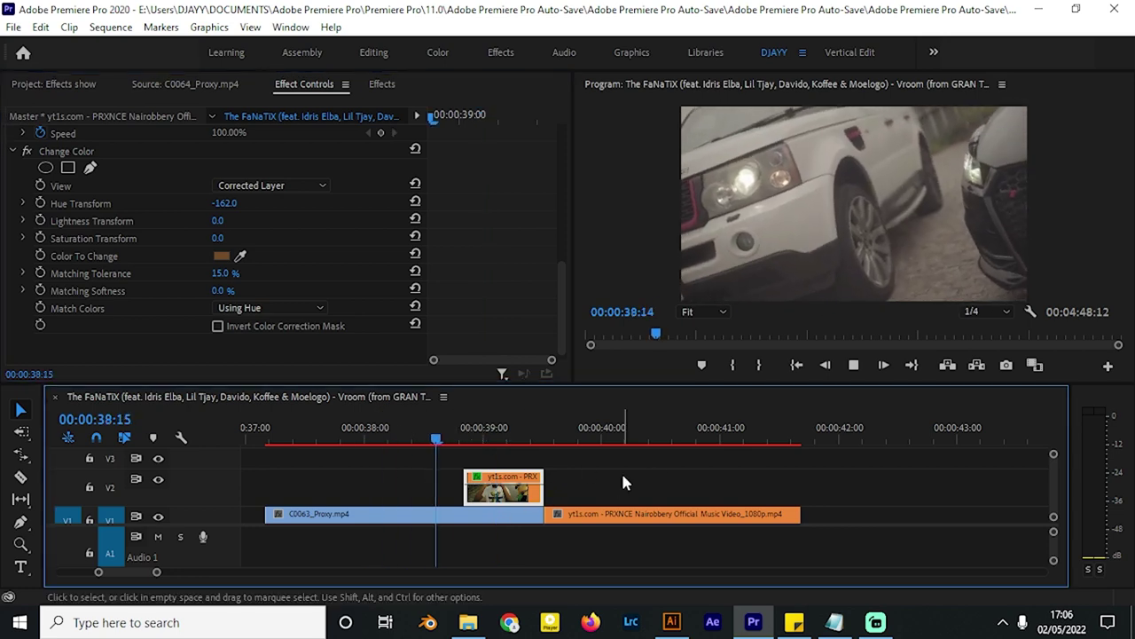
{"action": "scroll", "coordinate": [638, 466], "scroll_direction": "down", "scroll_amount": 1}
{"action": "key", "text": "space"}
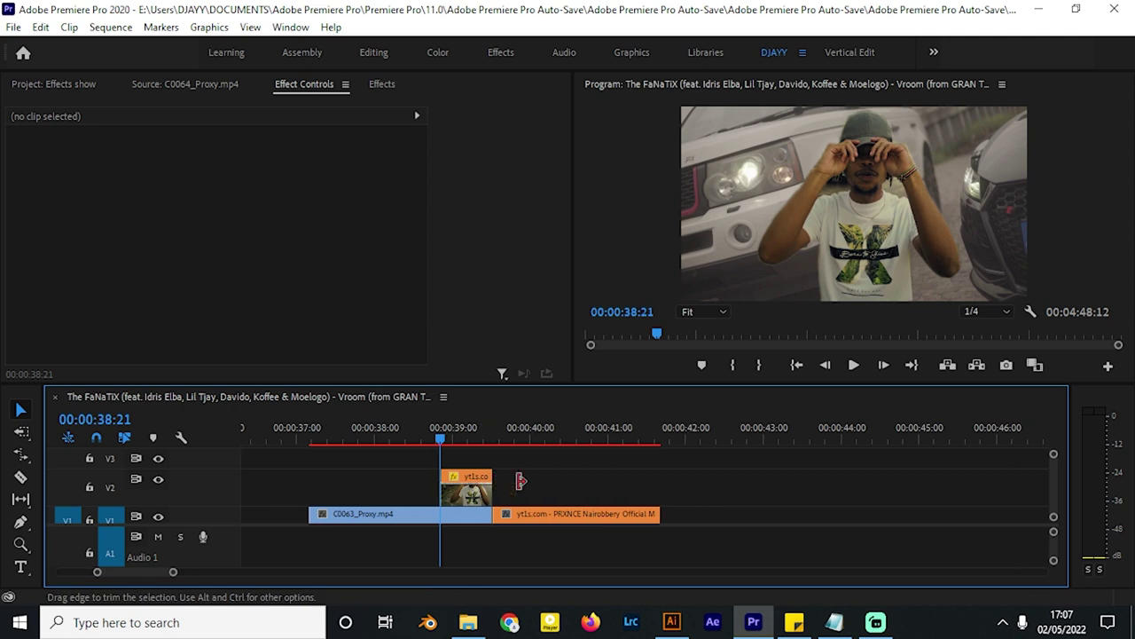
Step: Create a Position keyframe of 960, 540 on the masked V2 clip at 00:00:39:03 and move it to 00:00:39:12
{"action": "scroll", "coordinate": [520, 481], "scroll_direction": "down", "scroll_amount": 1}
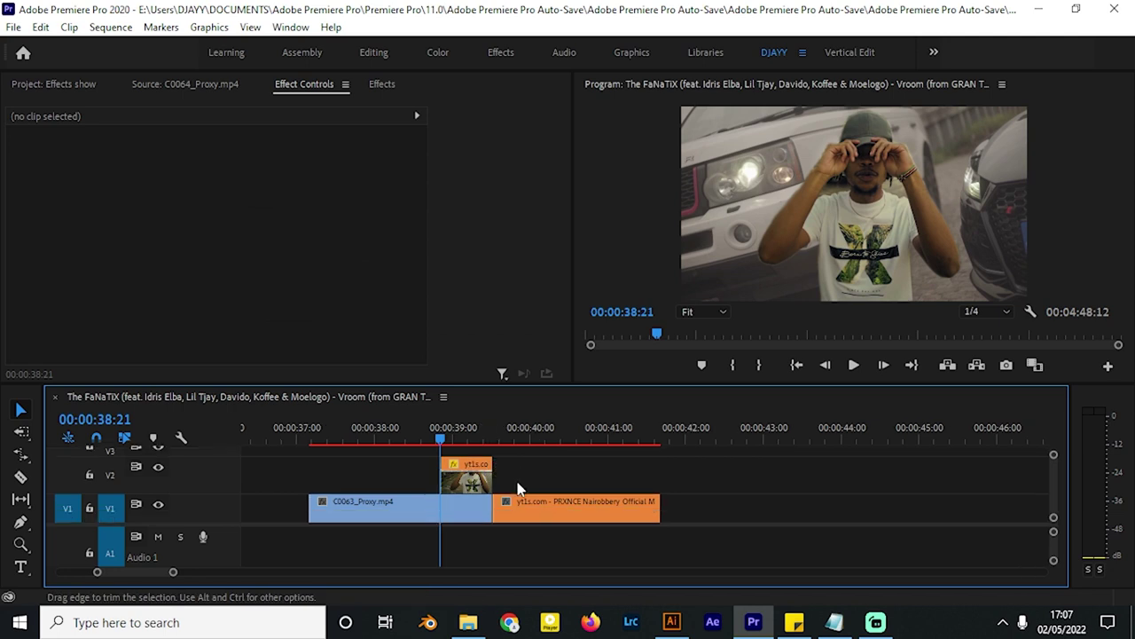
{"action": "key", "text": "equal"}
{"action": "mouse_move", "coordinate": [452, 442]}
{"action": "left_mouse_down"}
{"action": "mouse_move", "coordinate": [380, 441]}
{"action": "mouse_move", "coordinate": [494, 439]}
{"action": "mouse_move", "coordinate": [457, 439]}
{"action": "left_mouse_up"}
{"action": "left_click", "coordinate": [462, 484]}
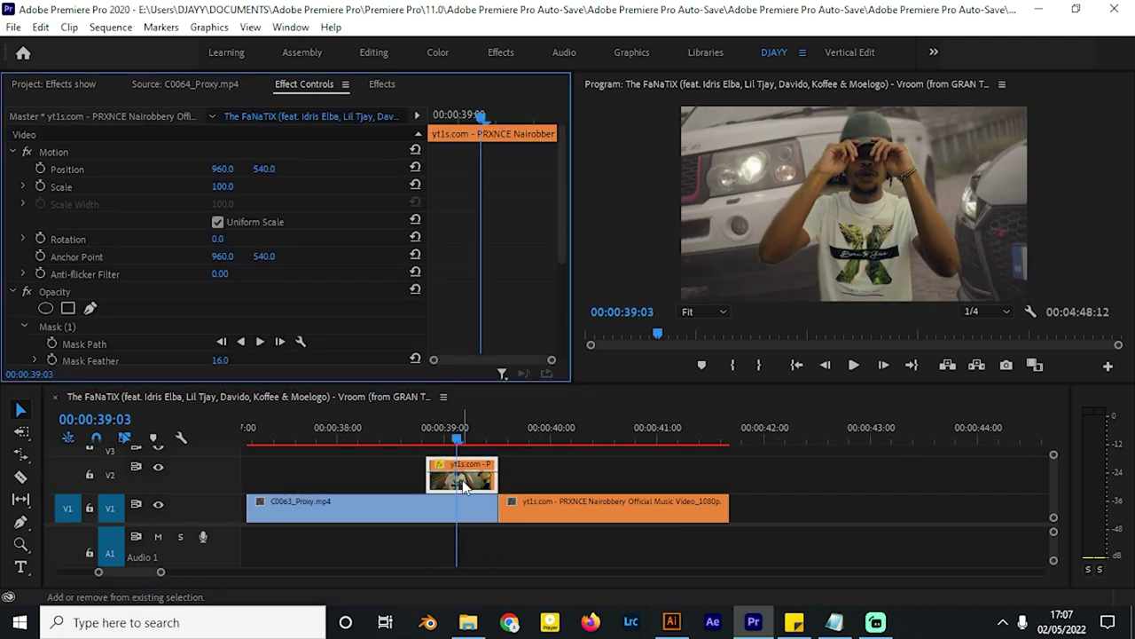
{"action": "left_click", "coordinate": [40, 168]}
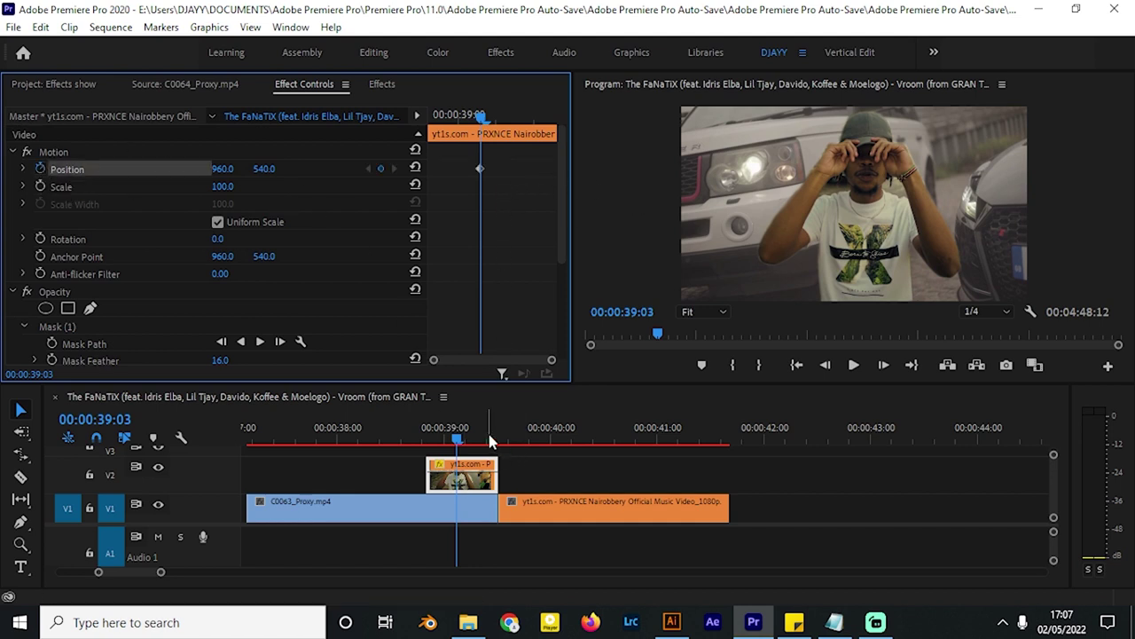
{"action": "left_click_drag", "start_coordinate": [489, 439], "coordinate": [494, 439]}
{"action": "left_click", "coordinate": [505, 168]}
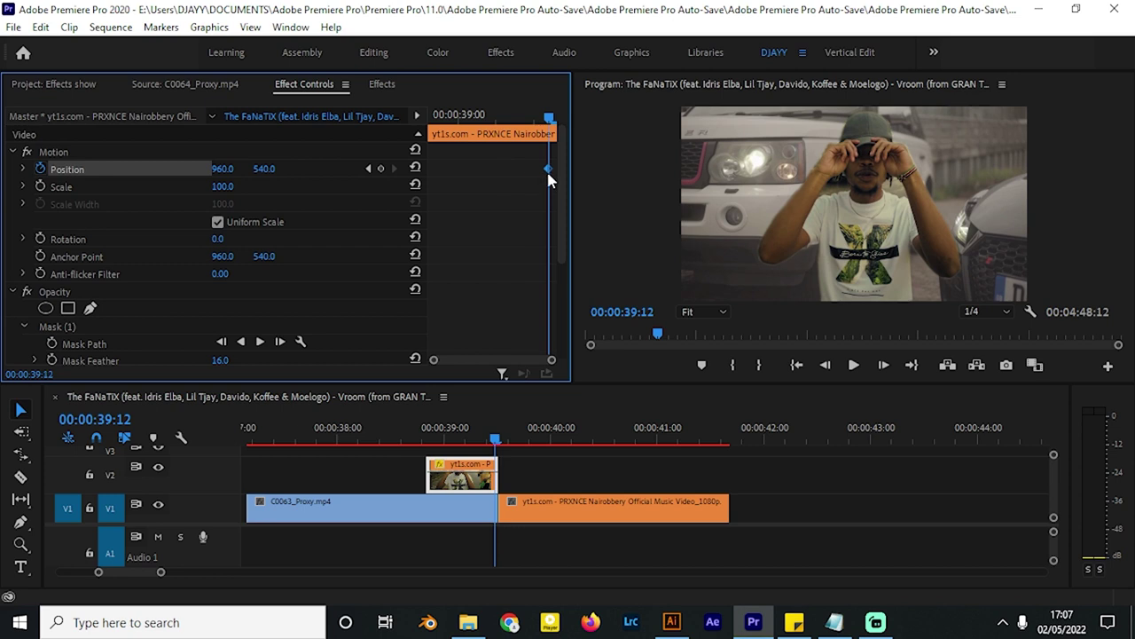
Step: At 00:00:39:03, set the V2 clip's vertical Position to 1500.7 and move that keyframe to the clip's start
{"action": "left_click_drag", "start_coordinate": [549, 115], "coordinate": [481, 113]}
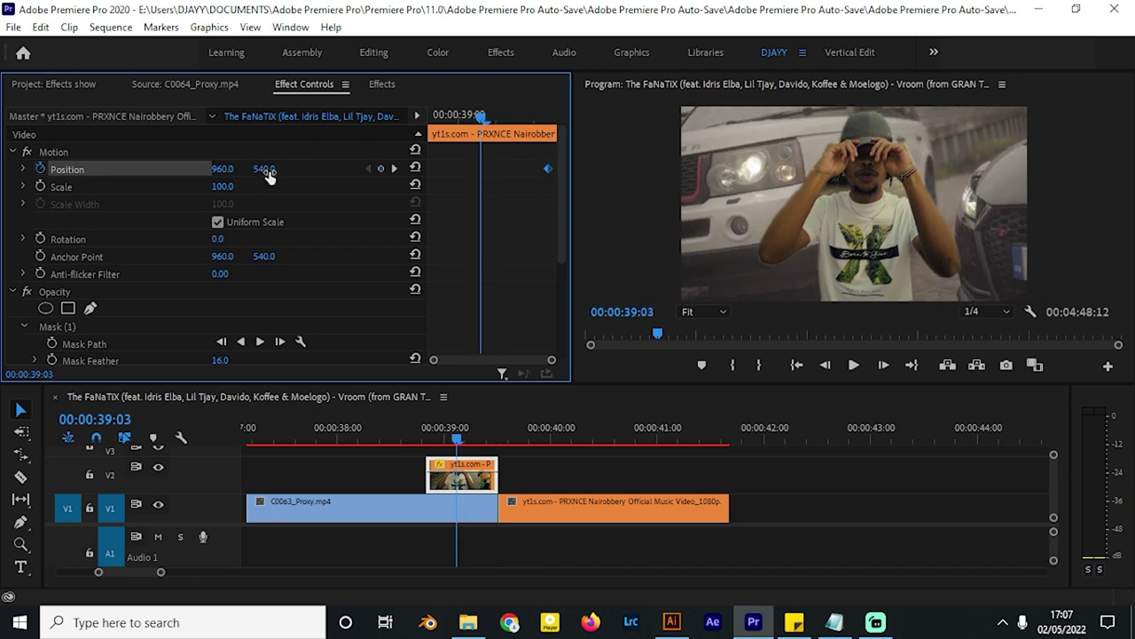
{"action": "left_click_drag", "start_coordinate": [264, 168], "coordinate": [505, 168]}
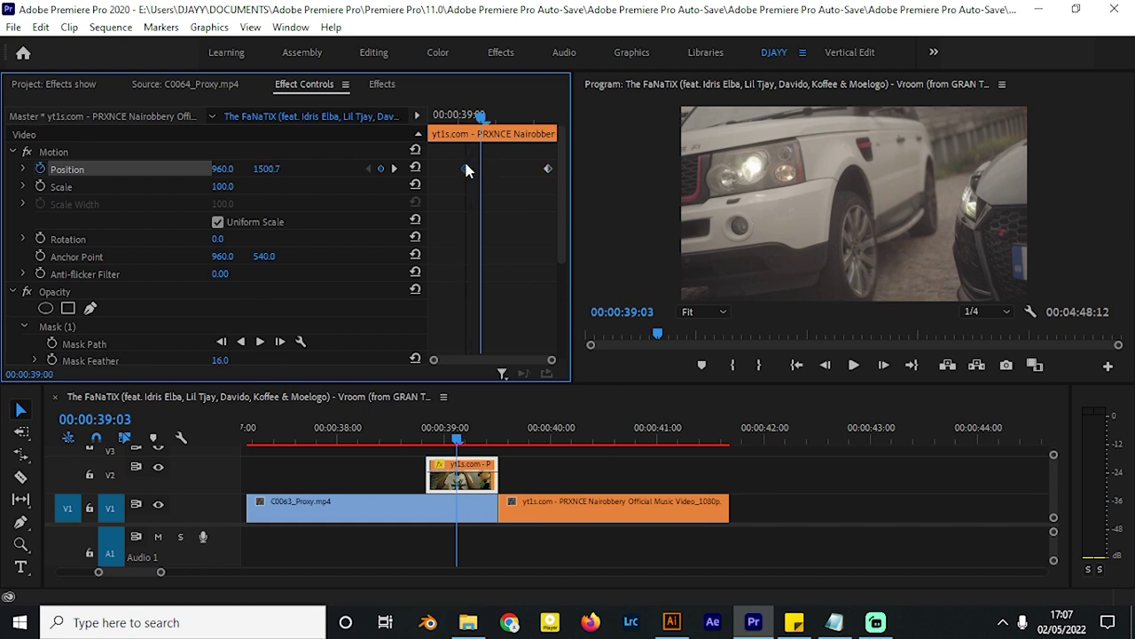
{"action": "left_click_drag", "start_coordinate": [464, 169], "coordinate": [430, 169]}
Step: Play the sequence from the blue clip's beginning to review the cutout's rising entrance and the cut
{"action": "key", "text": "minus"}
{"action": "key", "text": "minus"}
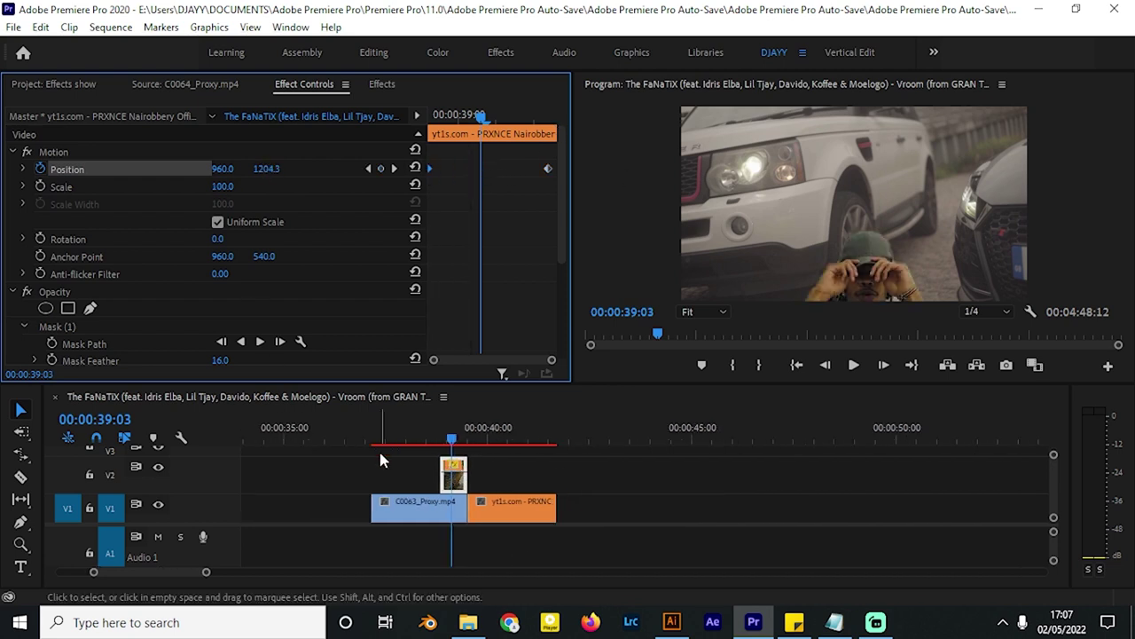
{"action": "left_click", "coordinate": [389, 426]}
{"action": "key", "text": "space"}
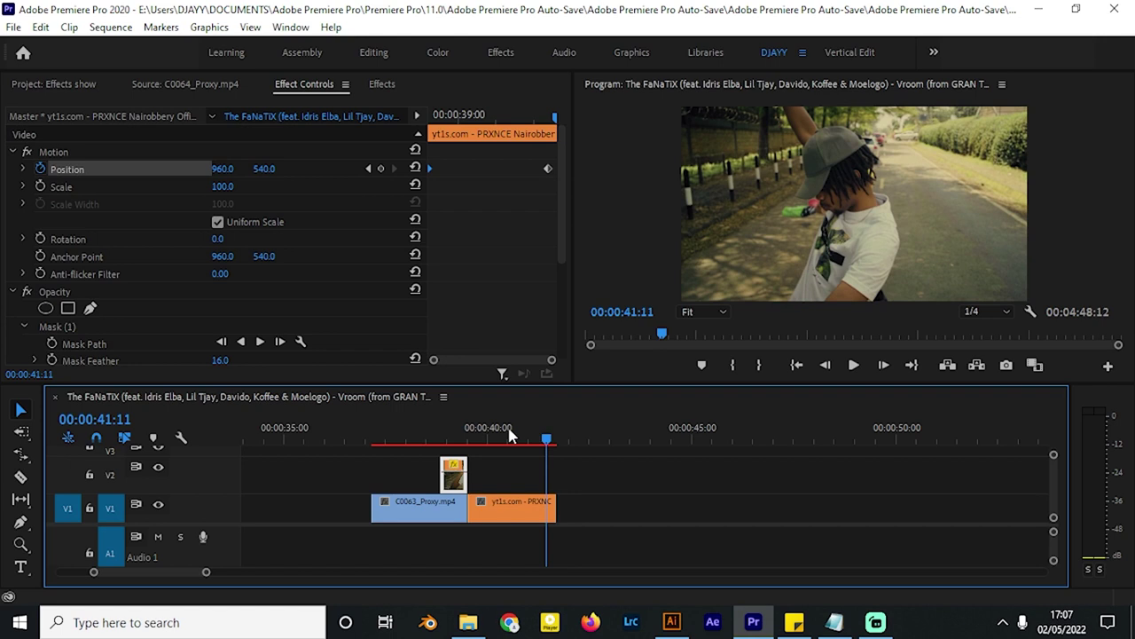
Step: Replay the cutout's entrance and duplicate the masked V2 clip onto V3 directly above it
{"action": "left_click", "coordinate": [431, 429]}
{"action": "key", "text": "space"}
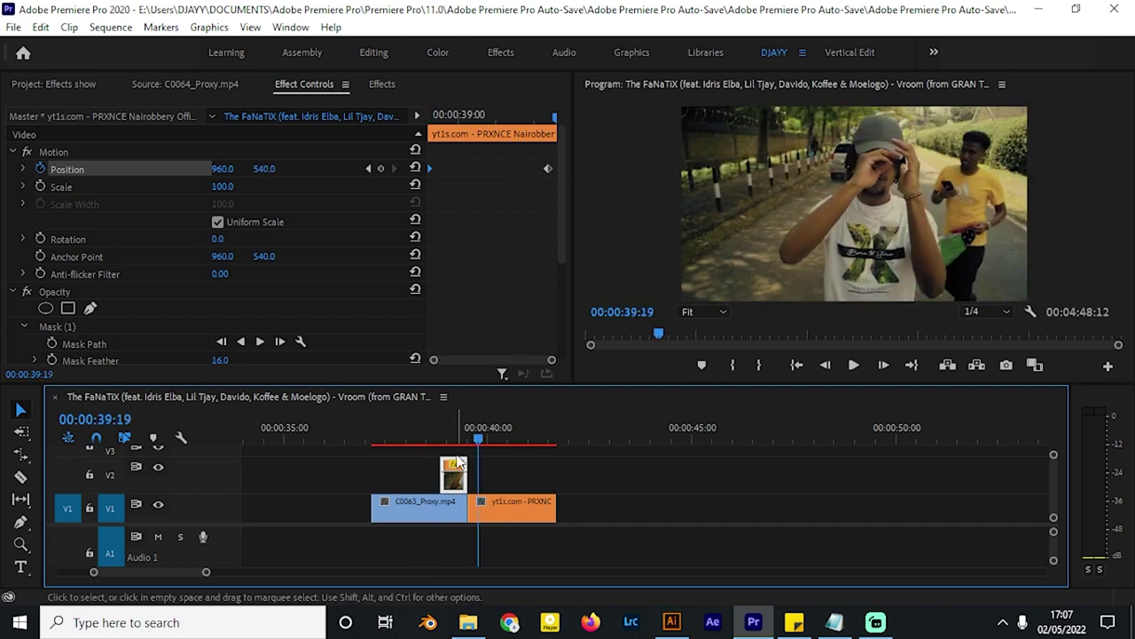
{"action": "scroll", "coordinate": [435, 495], "scroll_direction": "up", "scroll_amount": 2}
{"action": "scroll", "coordinate": [435, 494], "scroll_direction": "up", "scroll_amount": 1}
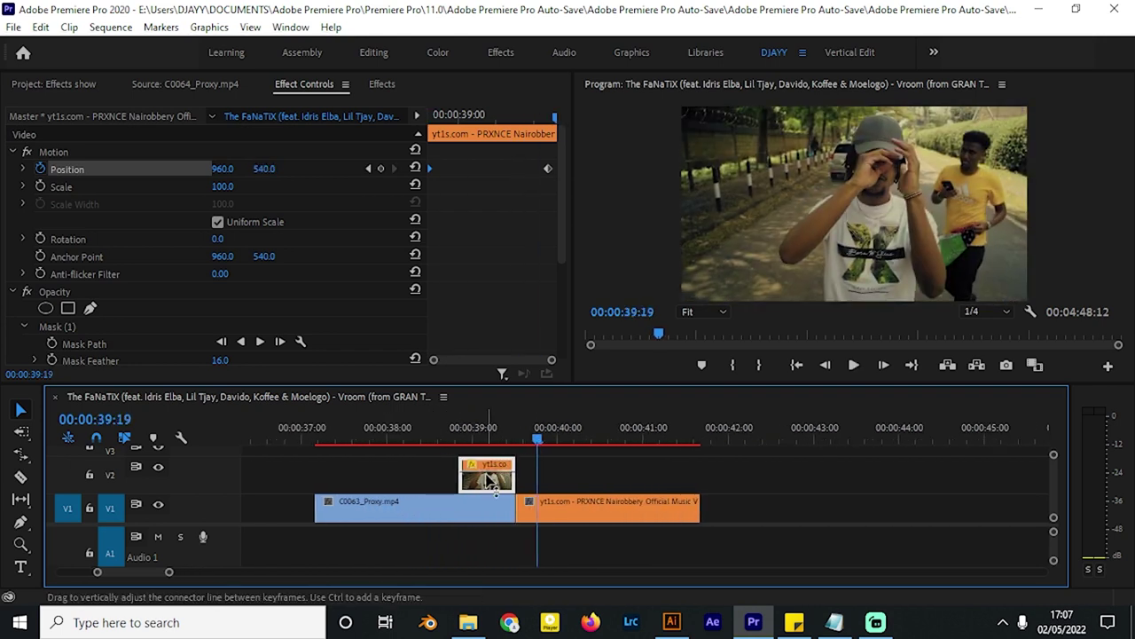
{"action": "left_click_drag", "start_coordinate": [488, 481], "coordinate": [488, 463]}
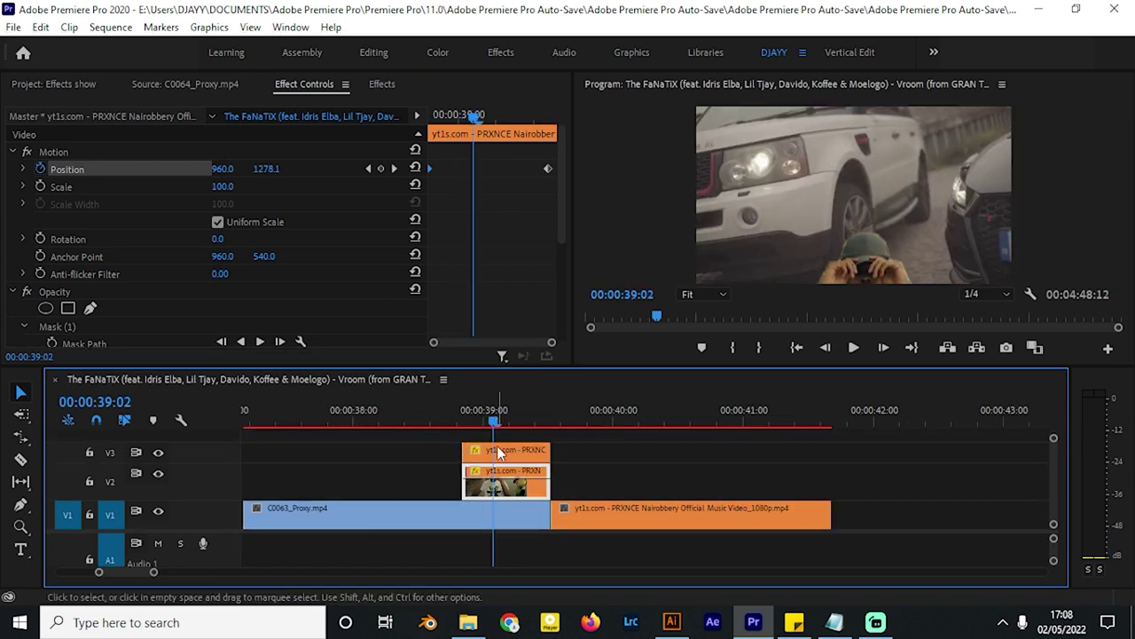
Step: On the V3 copy, delay the first Position keyframe to 00:00:39:01
{"action": "left_click", "coordinate": [496, 450]}
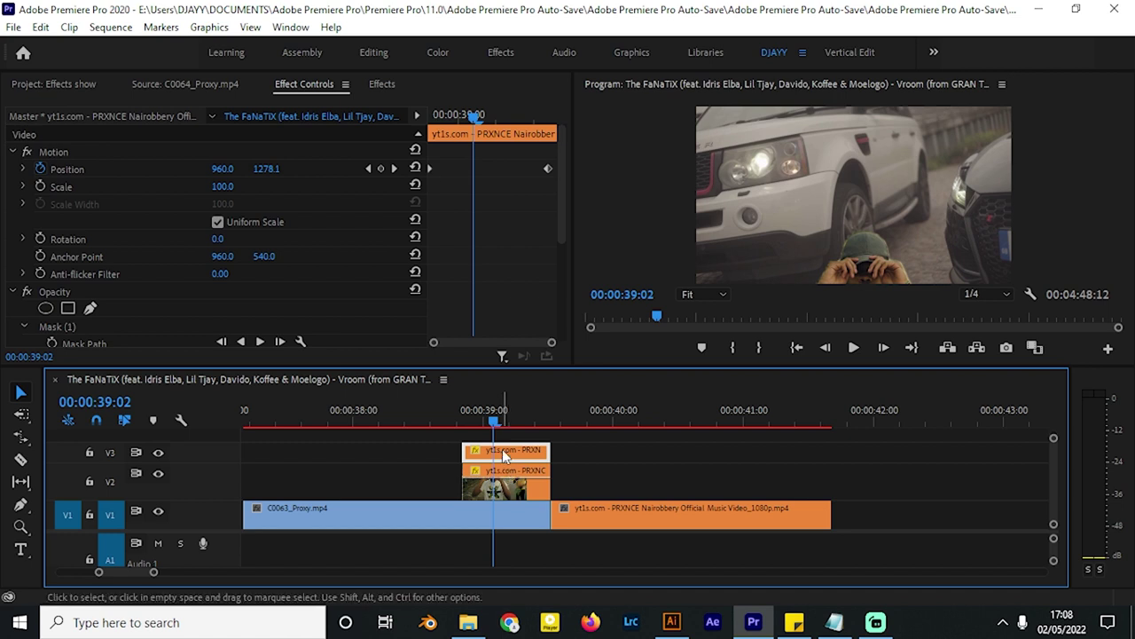
{"action": "key", "text": "shift+Left"}
{"action": "left_click_drag", "start_coordinate": [430, 168], "coordinate": [466, 169]}
Step: Play the sequence from about 00:00:38:08 to review the two staggered cutouts and the cut
{"action": "left_click_drag", "start_coordinate": [468, 415], "coordinate": [399, 424]}
{"action": "key", "text": "space"}
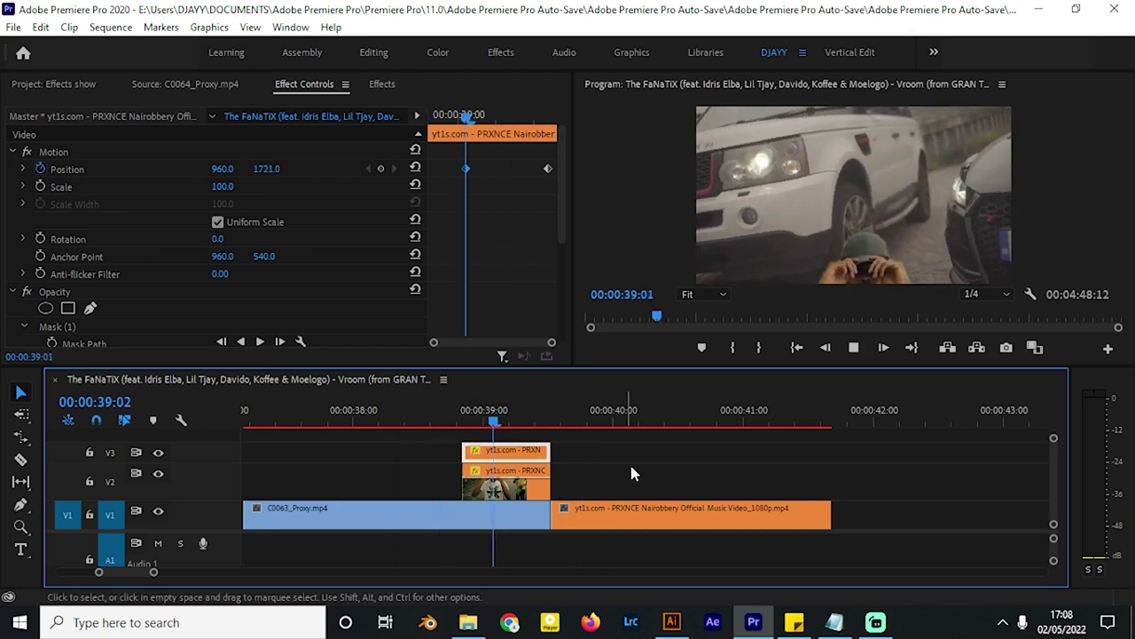
{"action": "key", "text": "minus"}
{"action": "key", "text": "space"}
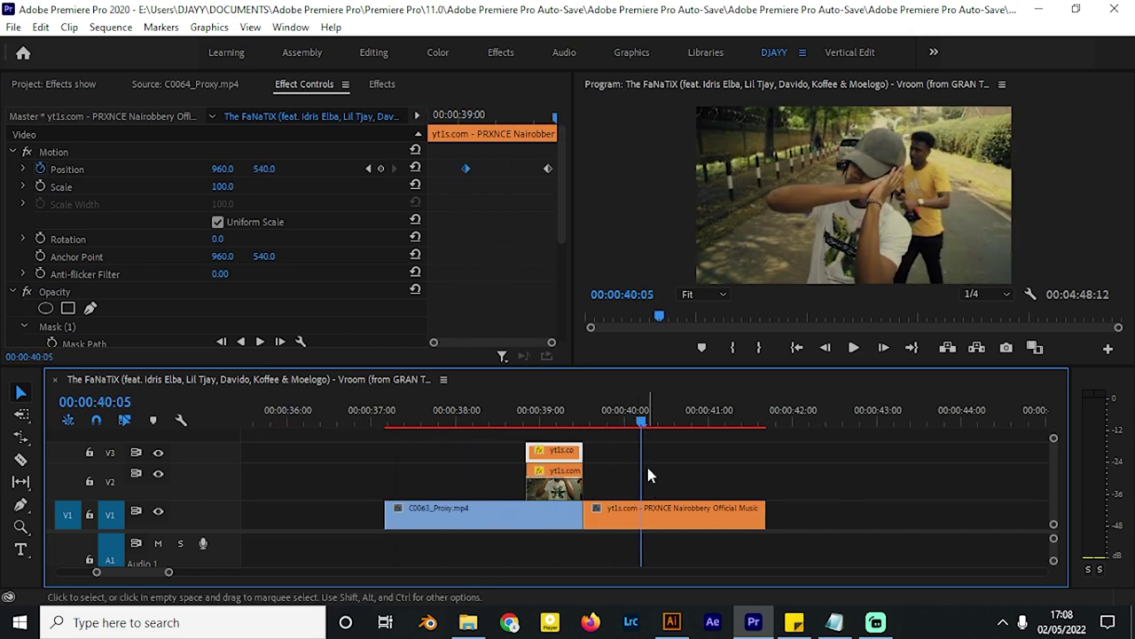
{"action": "key", "text": "minus"}
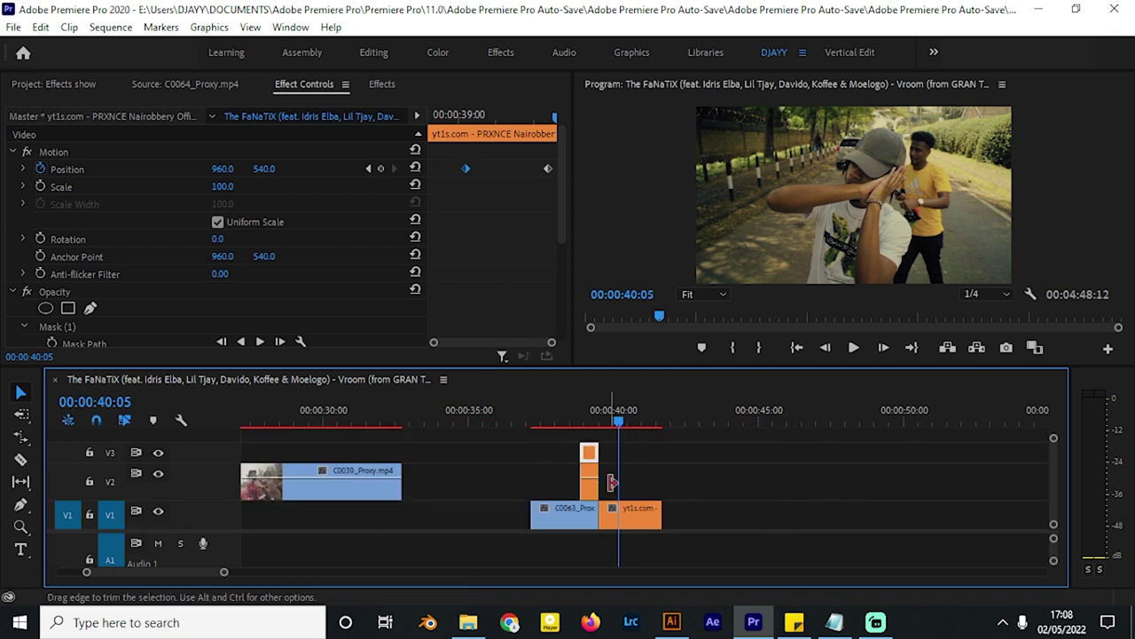
{"action": "key", "text": "equal"}
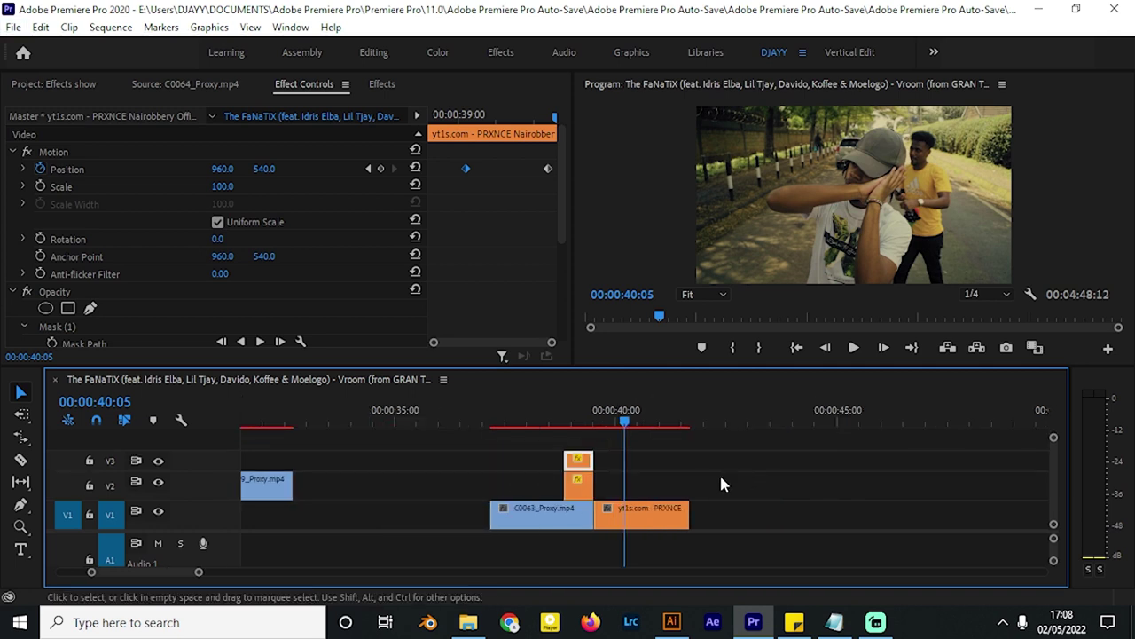
Step: Delete the masked cutout clips from V2 and V3 above the cut
{"action": "left_click", "coordinate": [570, 409]}
{"action": "left_click", "coordinate": [557, 405]}
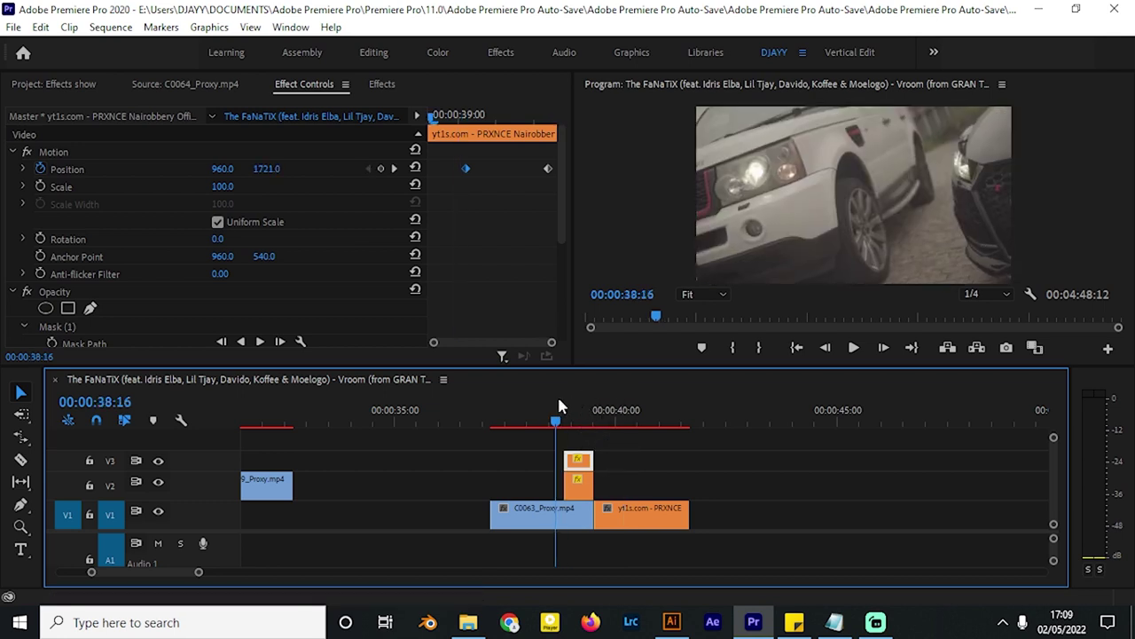
{"action": "left_click_drag", "start_coordinate": [624, 442], "coordinate": [550, 497]}
{"action": "key", "text": "Delete"}
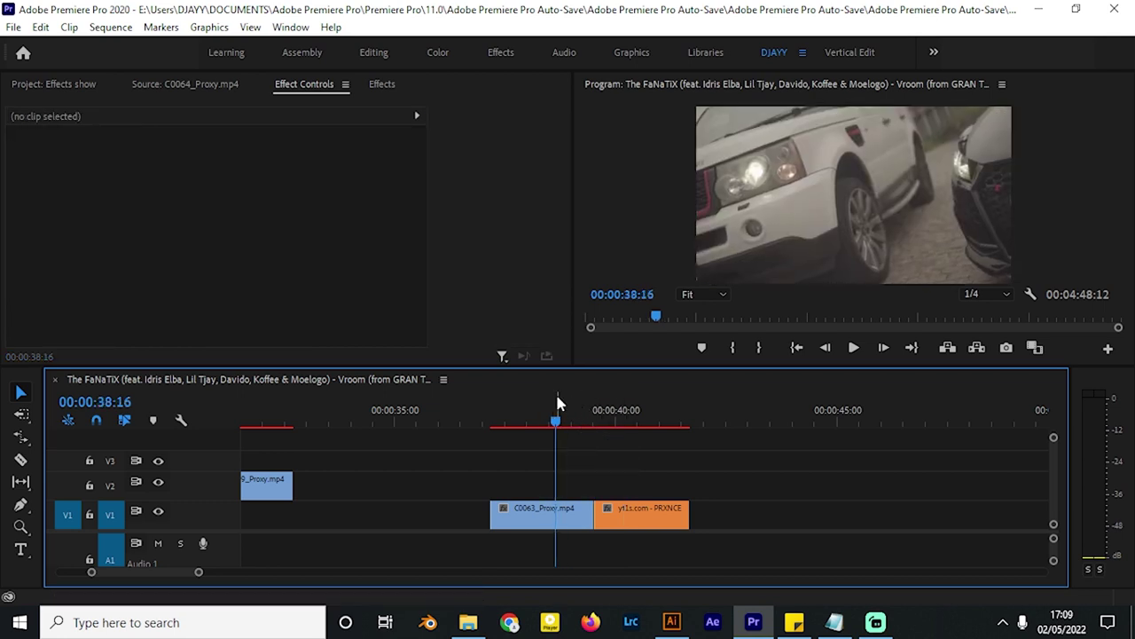
Step: Duplicate C0063_Proxy.mp4 from V1 onto V2 and add a frame hold to the copy at 00:00:39:11
{"action": "left_click_drag", "start_coordinate": [573, 516], "coordinate": [573, 486], "text": "alt"}
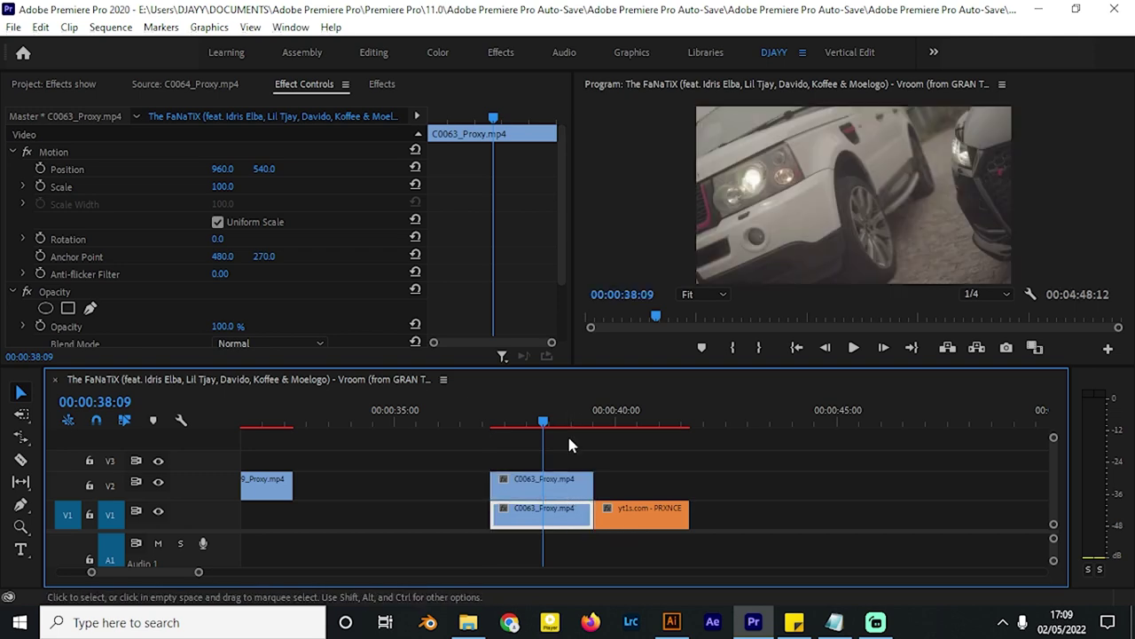
{"action": "left_click_drag", "start_coordinate": [539, 420], "coordinate": [595, 428]}
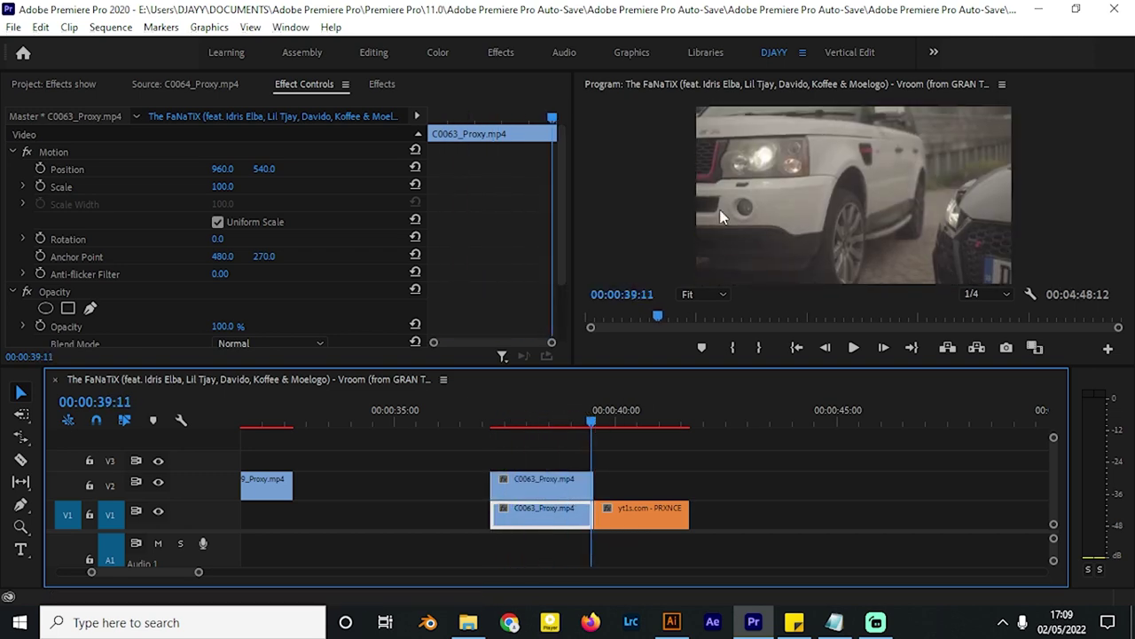
{"action": "key", "text": "="}
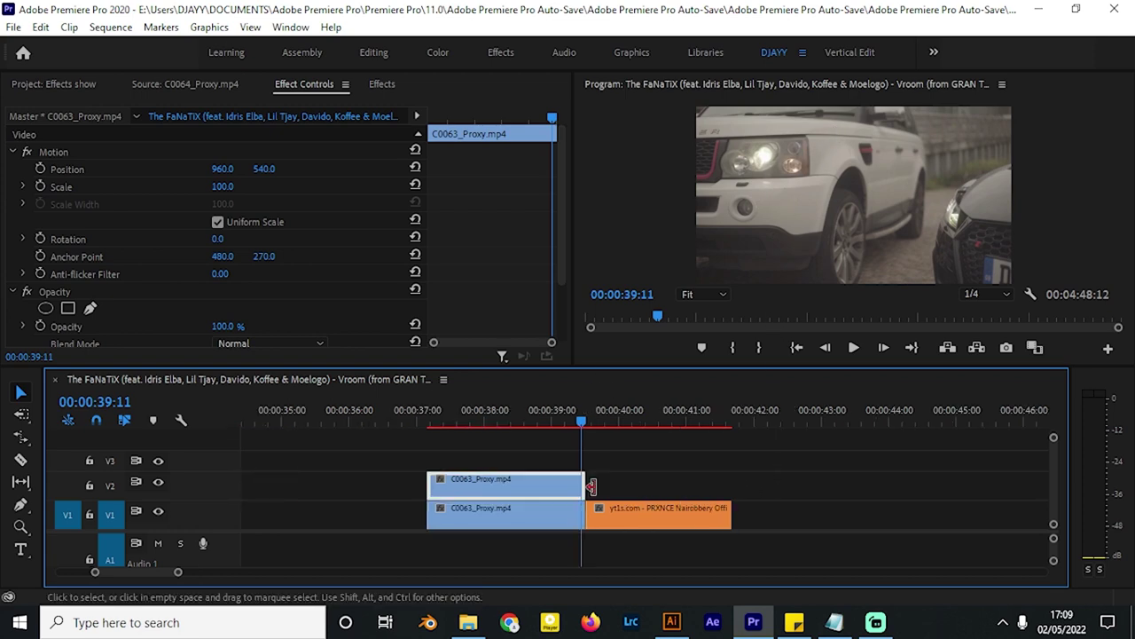
{"action": "right_click", "coordinate": [573, 484]}
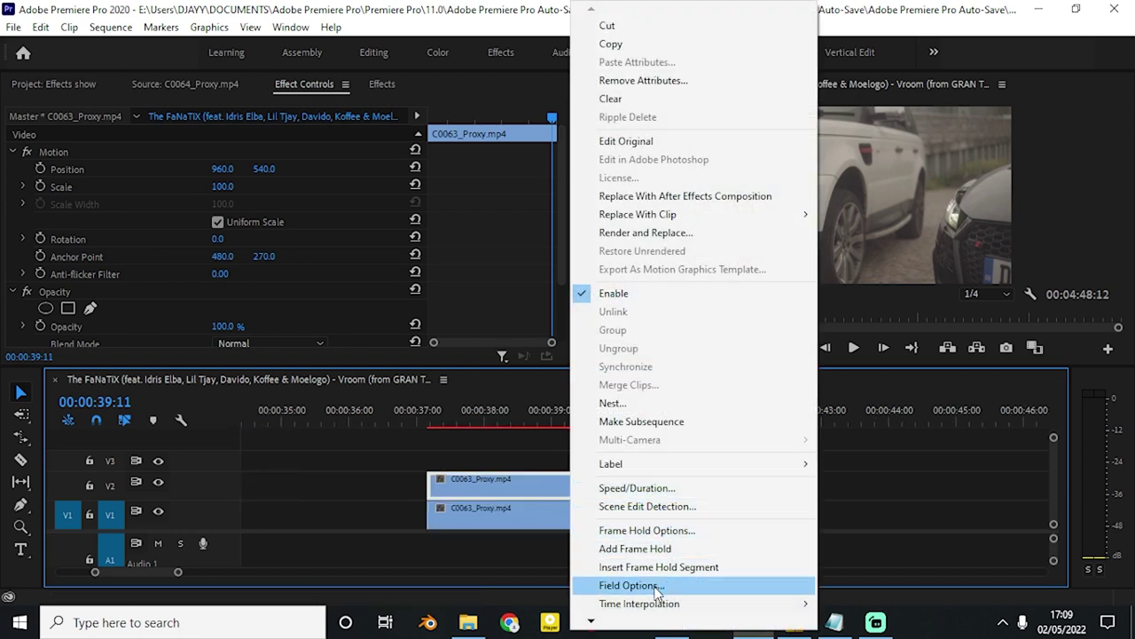
{"action": "left_click", "coordinate": [656, 548]}
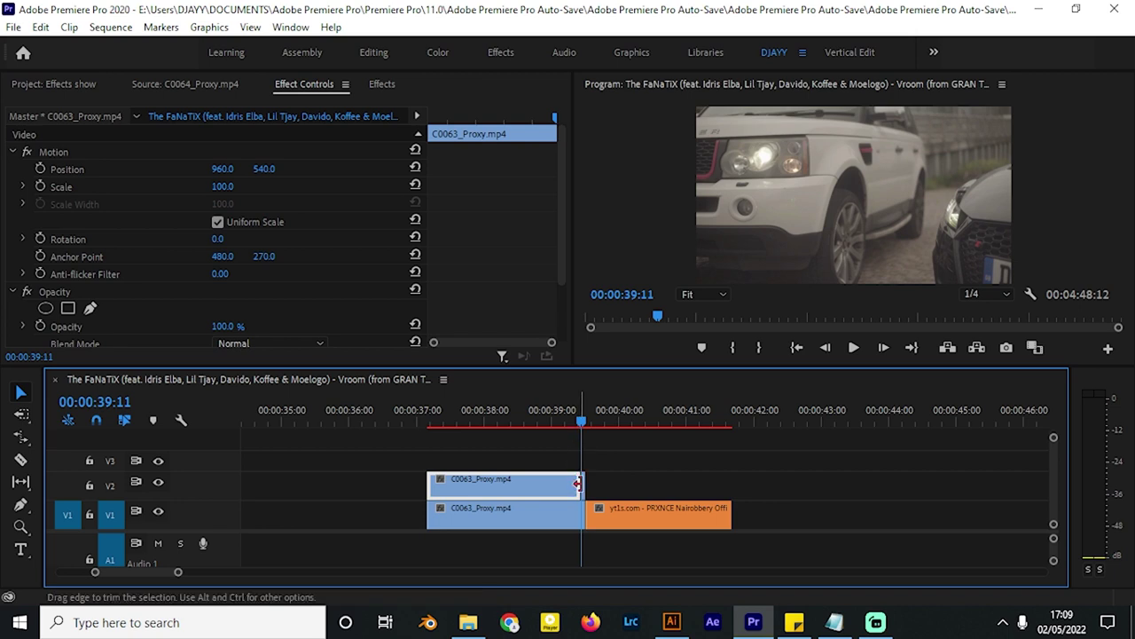
Step: Extend the held frame on V2 to about 00:00:41:07 and delete the V2 portion before the hold
{"action": "left_click_drag", "start_coordinate": [586, 484], "coordinate": [707, 482]}
{"action": "left_click", "coordinate": [637, 486]}
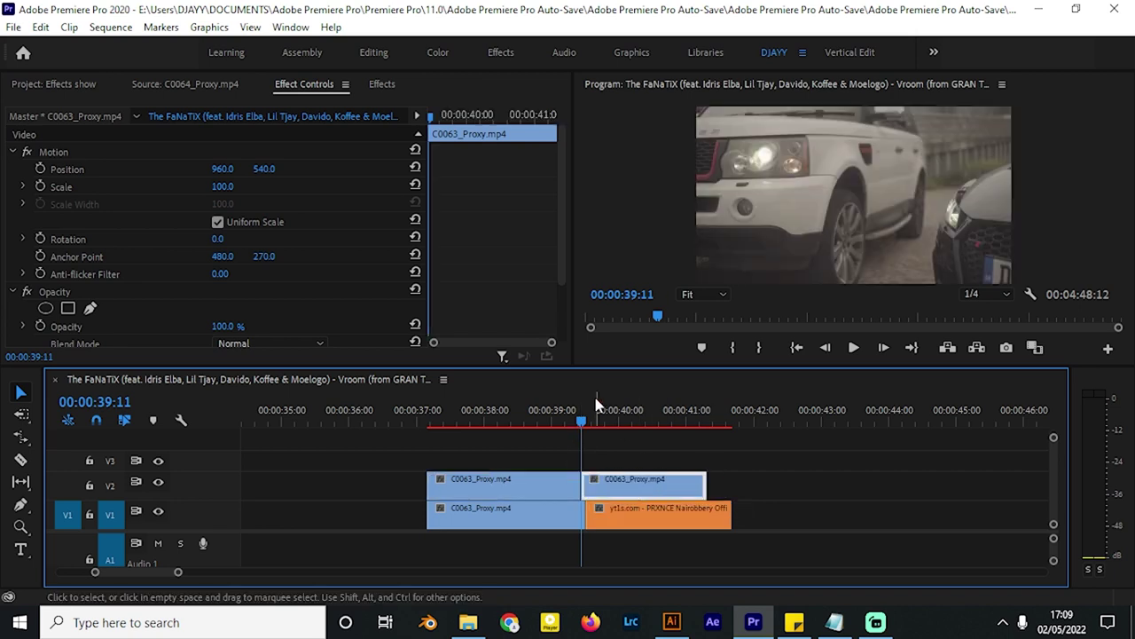
{"action": "left_click", "coordinate": [613, 416]}
{"action": "left_click", "coordinate": [538, 490]}
{"action": "key", "text": "Delete"}
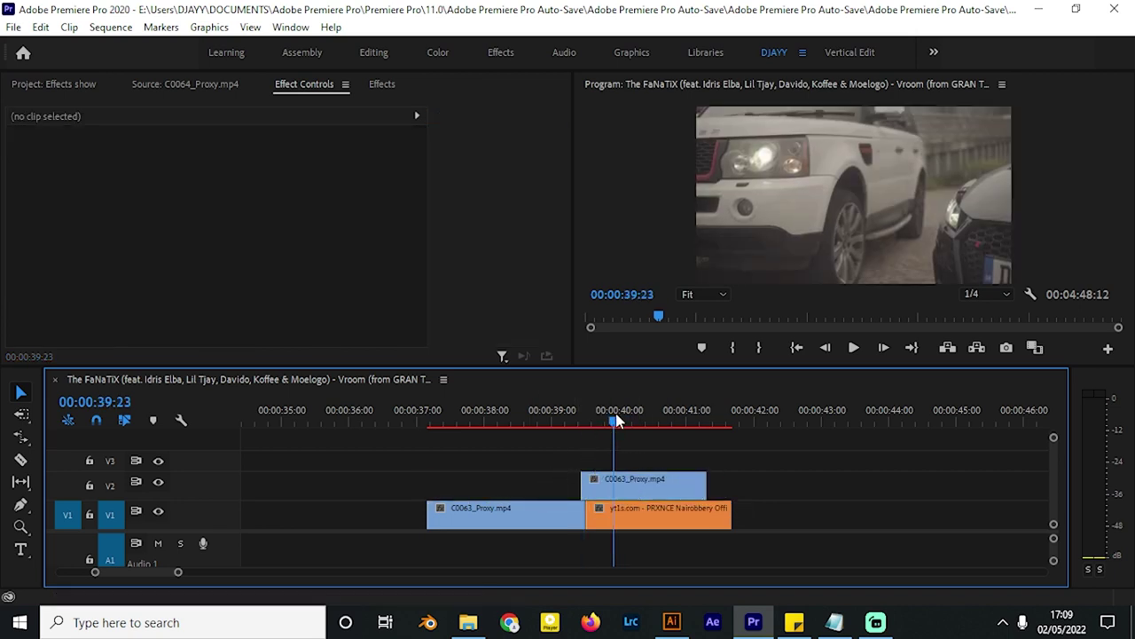
Step: Play from the start of the V1 car clip to review how it runs into the frozen frame
{"action": "left_click_drag", "start_coordinate": [613, 420], "coordinate": [423, 413]}
{"action": "key", "text": "space"}
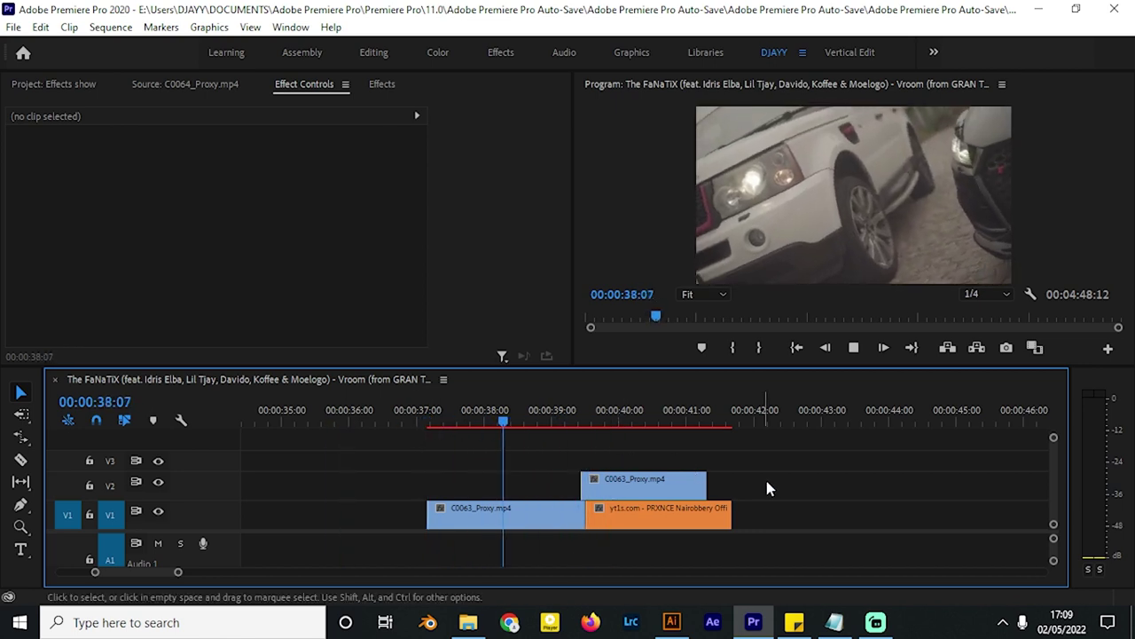
{"action": "key", "text": "space"}
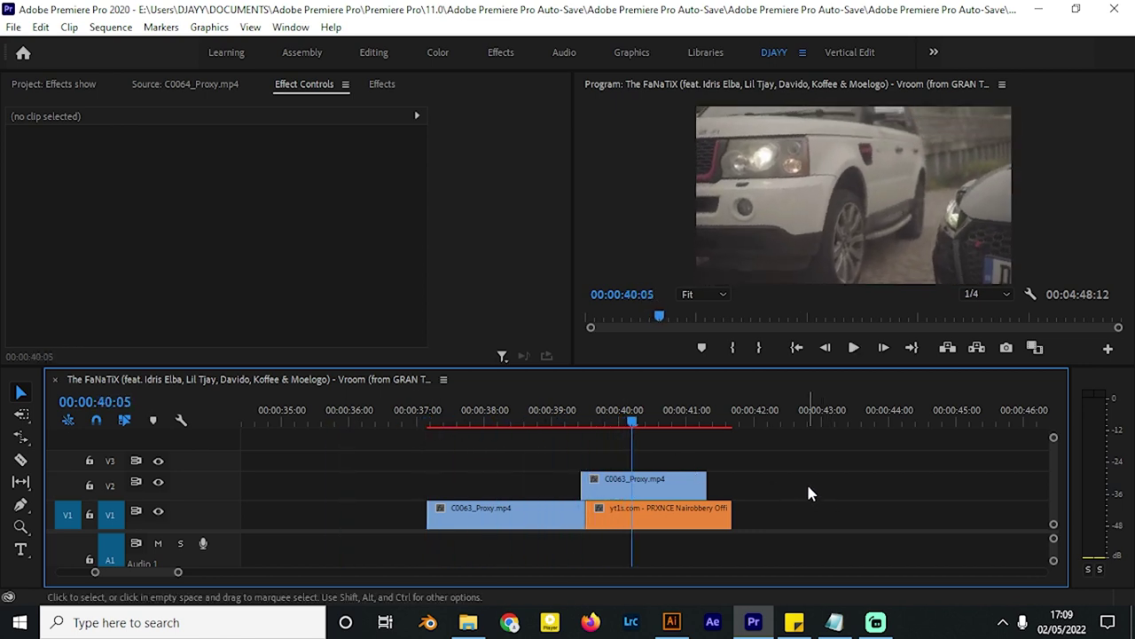
{"action": "left_click_drag", "start_coordinate": [707, 417], "coordinate": [635, 417]}
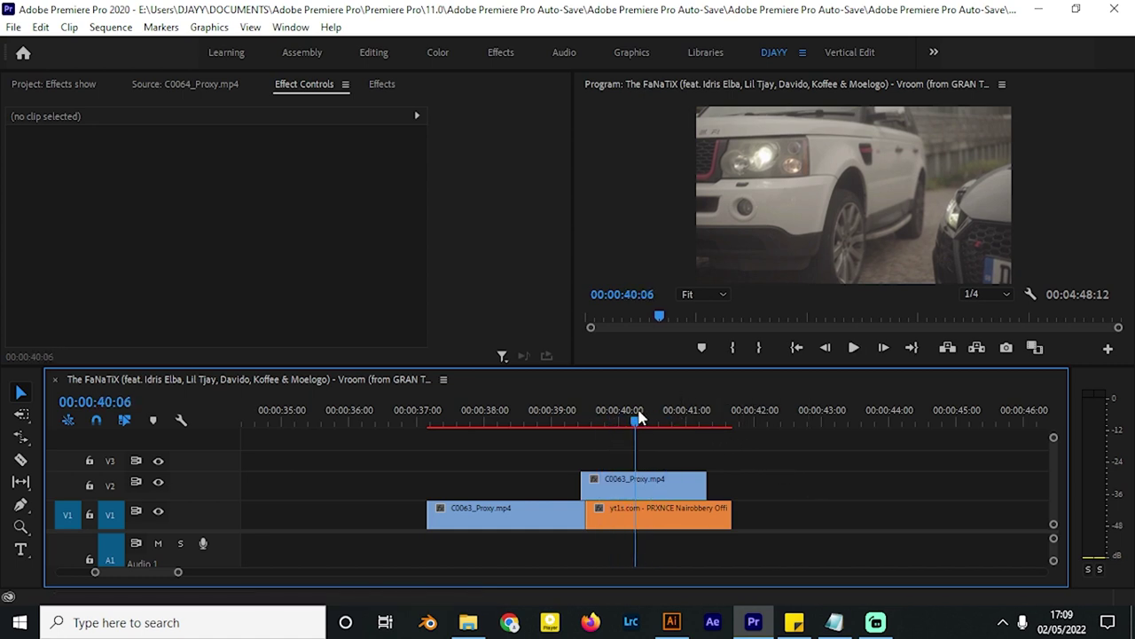
Step: Hide V2 temporarily, play the orange clip beneath the frozen frame, and turn V2 back on
{"action": "left_click", "coordinate": [159, 483]}
{"action": "key", "text": "space"}
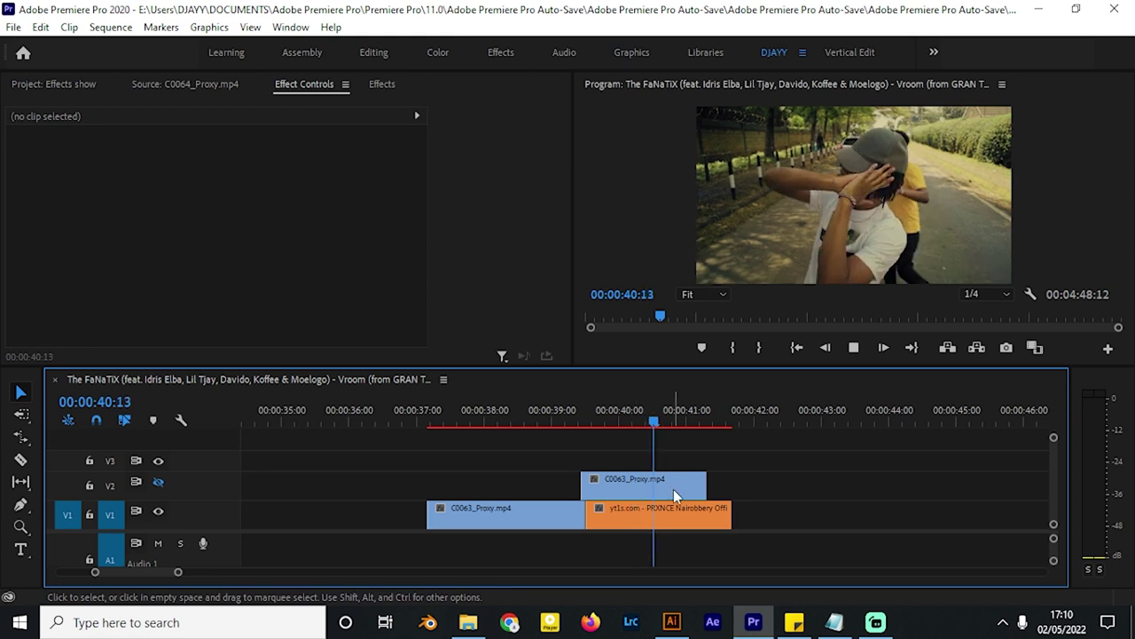
{"action": "key", "text": "space"}
{"action": "left_click", "coordinate": [585, 417]}
{"action": "left_click", "coordinate": [159, 483]}
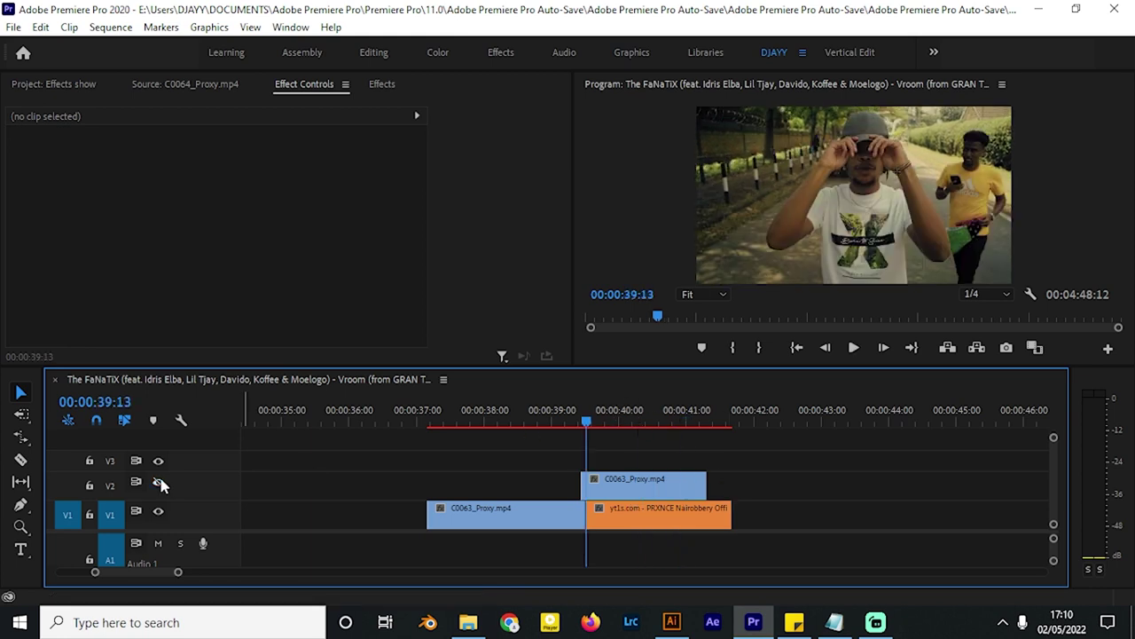
{"action": "left_click", "coordinate": [159, 484]}
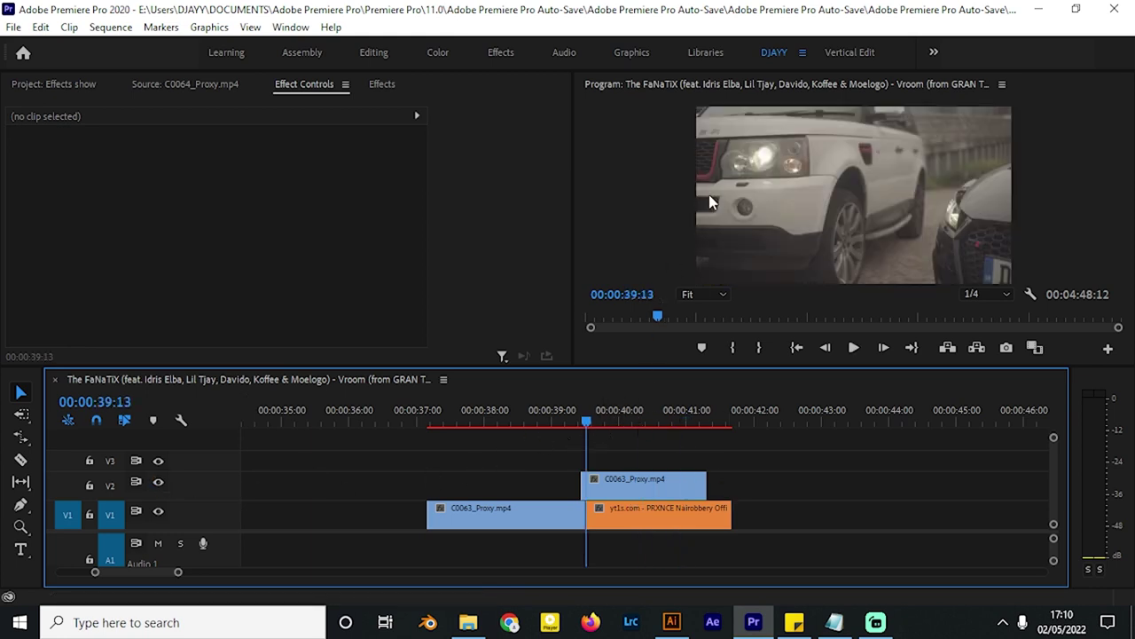
Step: At 00:00:39:12, draw a freeform opacity mask on the frozen V2 clip around the white car's bright headlight lamp
{"action": "scroll", "coordinate": [180, 275], "scroll_direction": "down", "scroll_amount": 2}
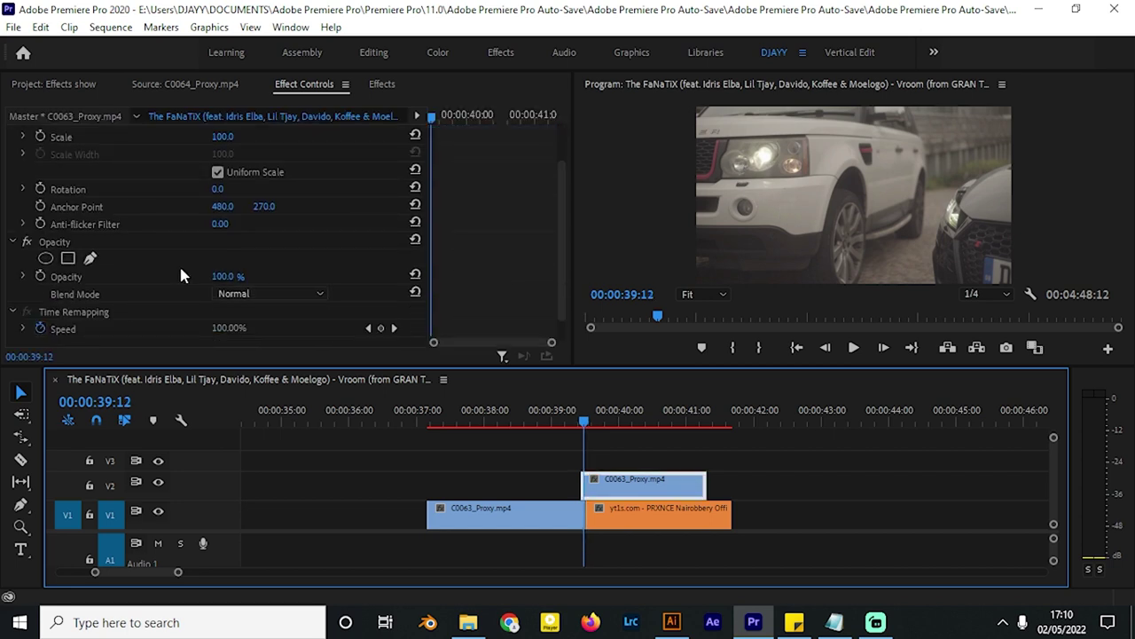
{"action": "scroll", "coordinate": [97, 310], "scroll_direction": "down", "scroll_amount": 1}
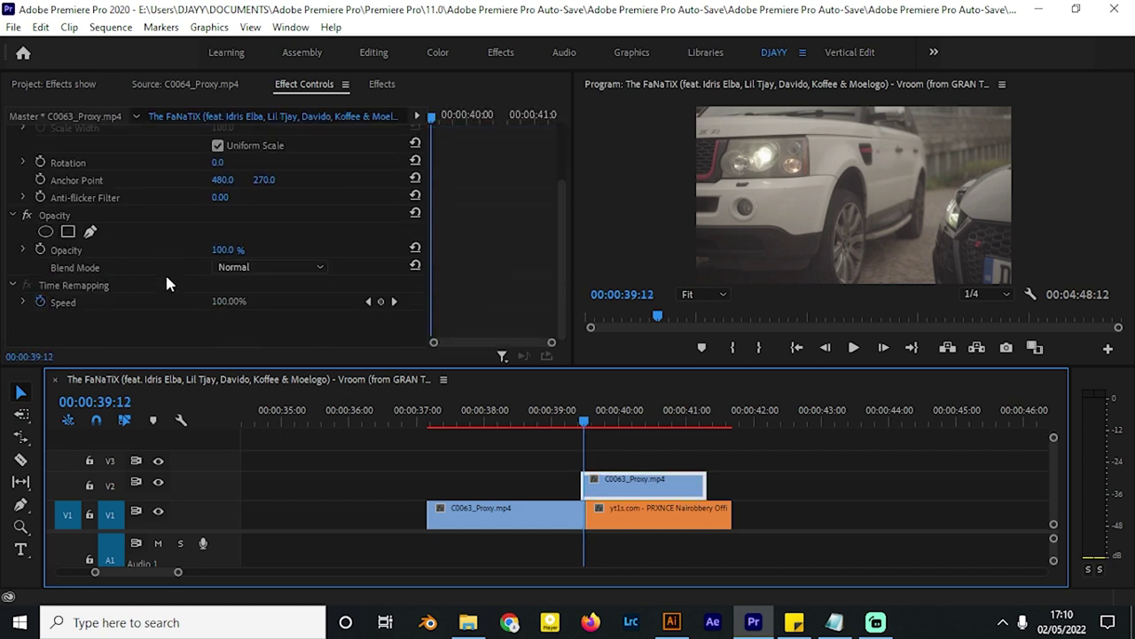
{"action": "left_click", "coordinate": [90, 230]}
{"action": "double_click", "coordinate": [792, 87]}
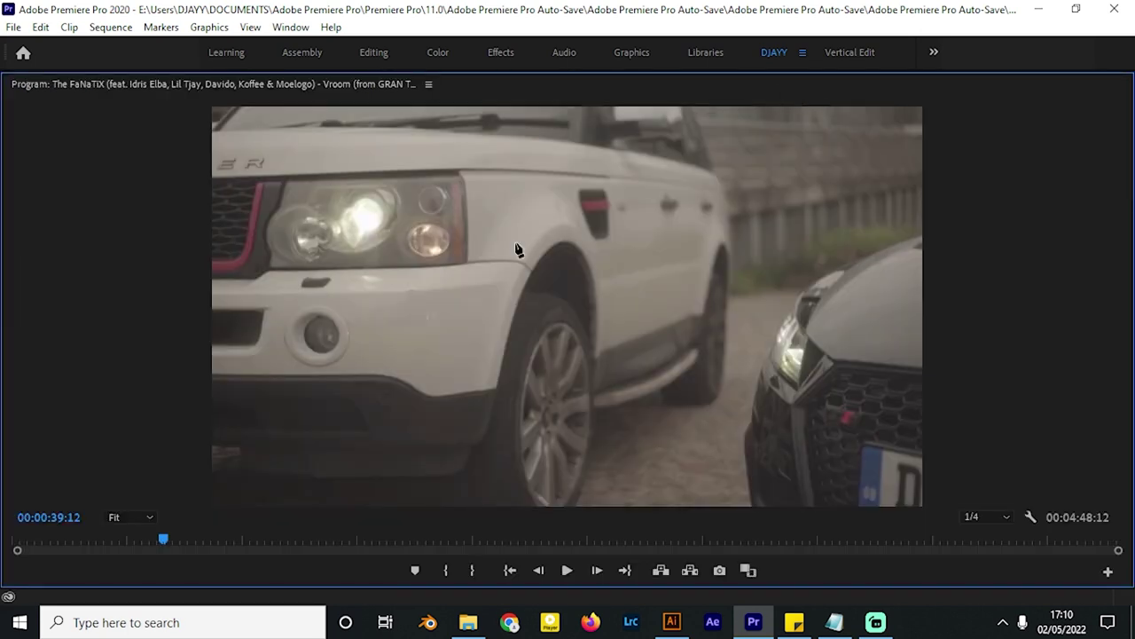
{"action": "left_click", "coordinate": [354, 253]}
{"action": "left_click", "coordinate": [385, 183]}
{"action": "left_click", "coordinate": [340, 185]}
{"action": "left_click", "coordinate": [335, 232]}
{"action": "left_click", "coordinate": [354, 253]}
{"action": "key", "text": "grave"}
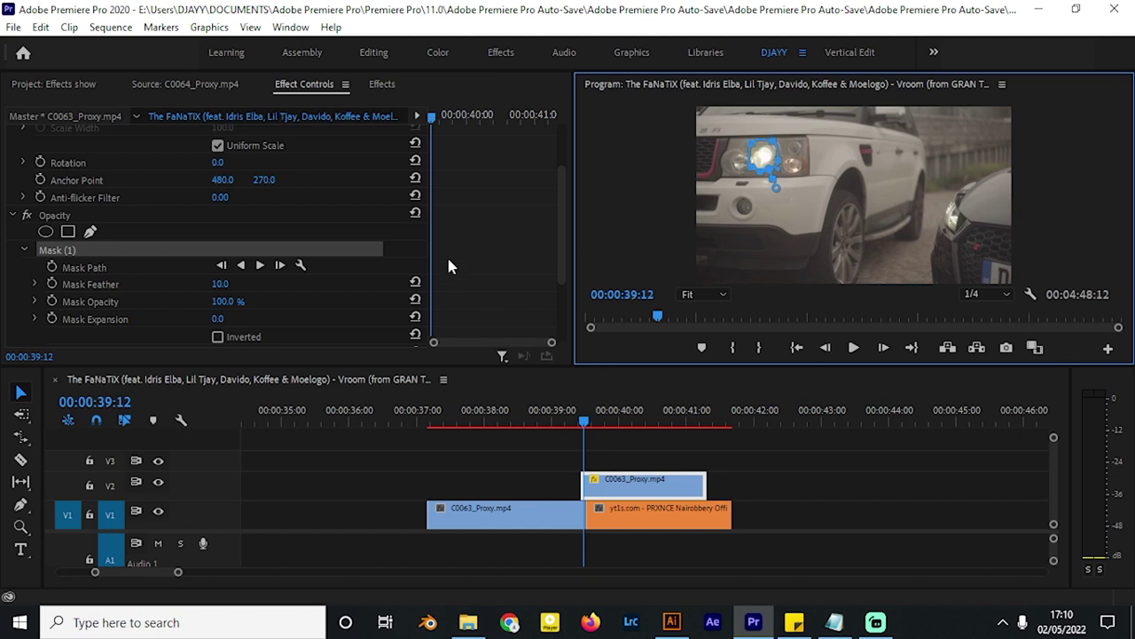
Step: Hide the V1 track to isolate the frozen clip and invert its headlight mask
{"action": "scroll", "coordinate": [452, 262], "scroll_direction": "down", "scroll_amount": 2}
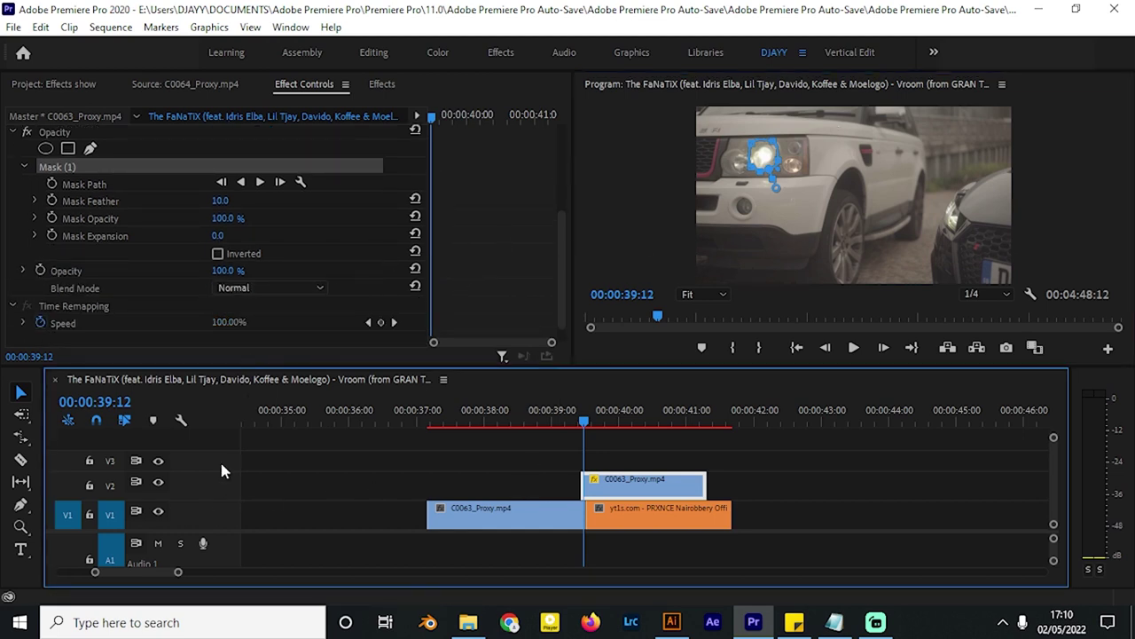
{"action": "left_click", "coordinate": [158, 511]}
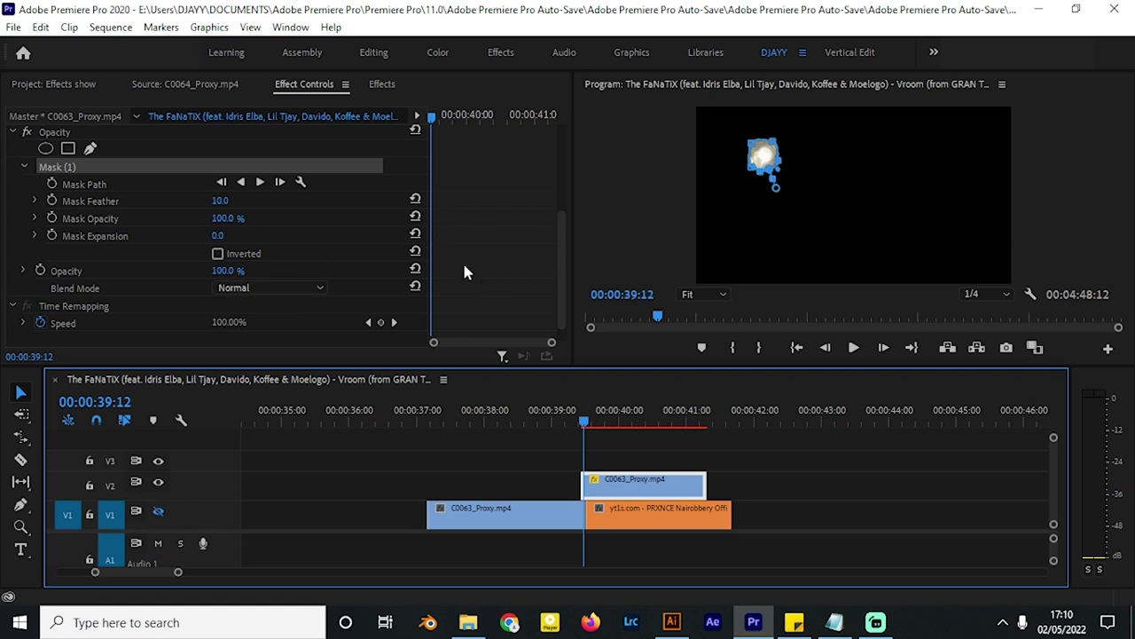
{"action": "left_click", "coordinate": [220, 256]}
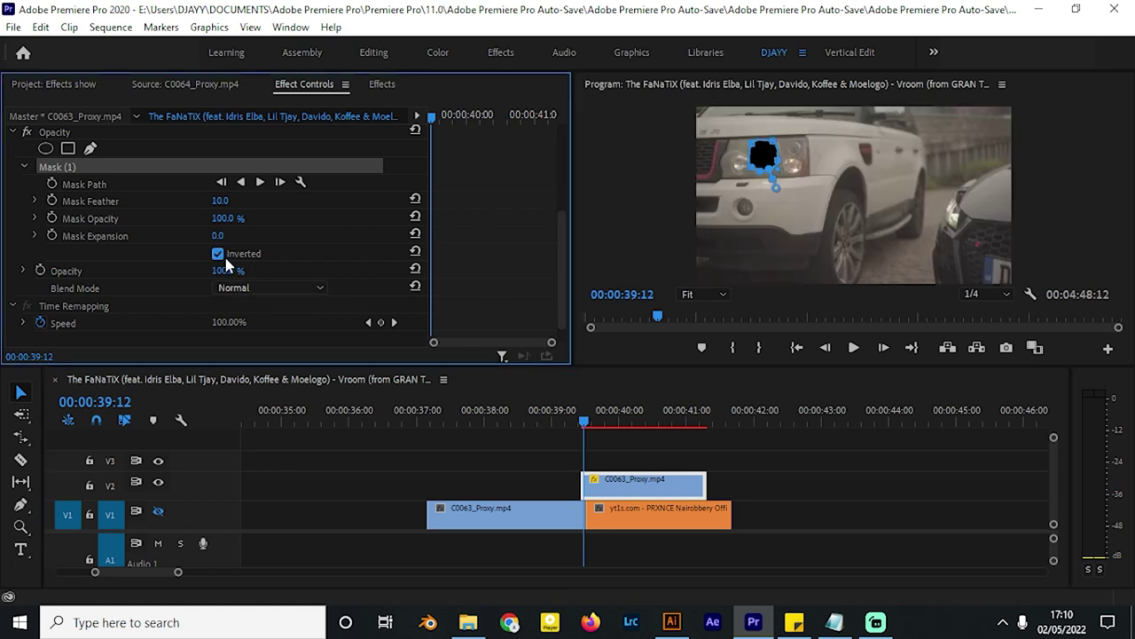
Step: Turn the V1 track back on and scrub the frozen clip to inspect the footage through the mask opening
{"action": "left_click_drag", "start_coordinate": [602, 420], "coordinate": [627, 422]}
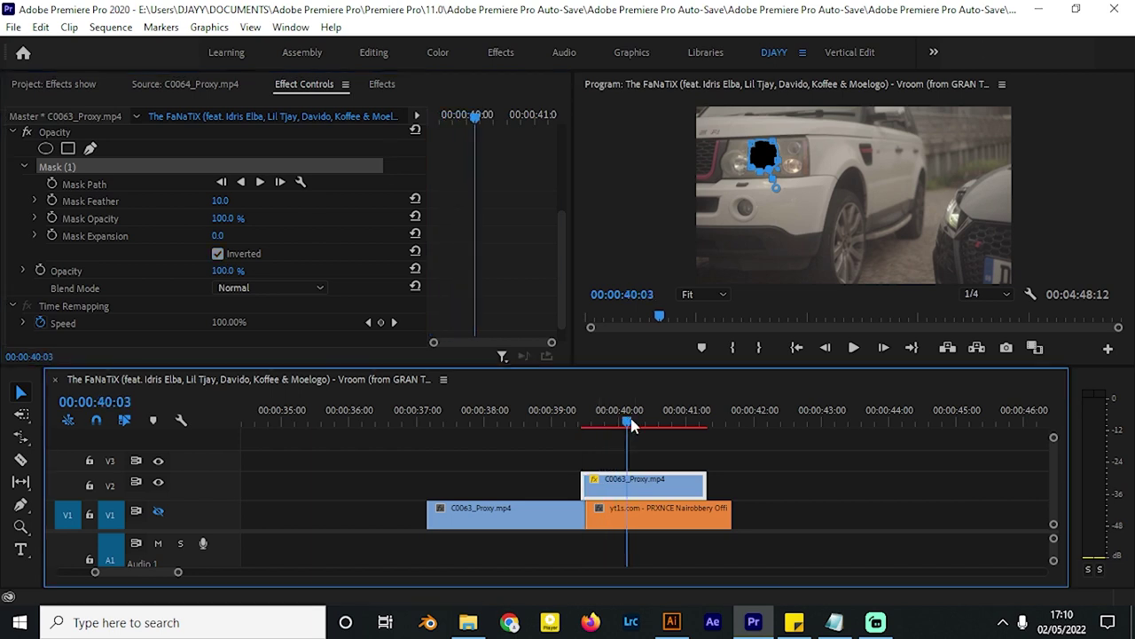
{"action": "left_click", "coordinate": [159, 512]}
{"action": "left_click_drag", "start_coordinate": [633, 417], "coordinate": [653, 413]}
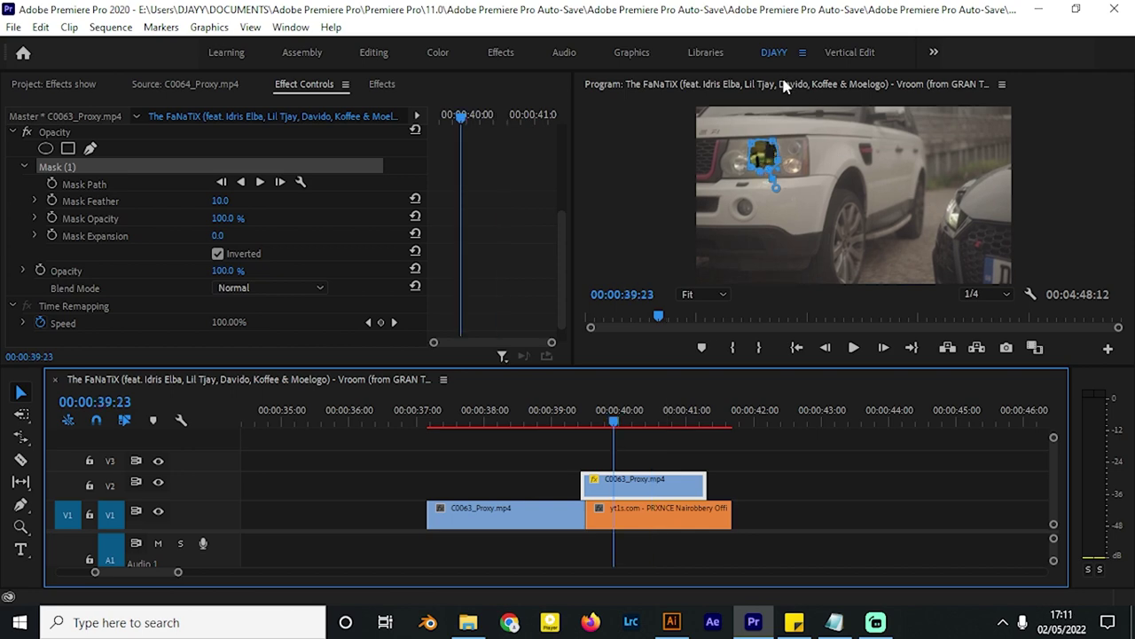
Step: Reshape the opacity mask on the frozen V2 clip to cover the white car's entire headlight housing, working in the enlarged program view
{"action": "double_click", "coordinate": [783, 85]}
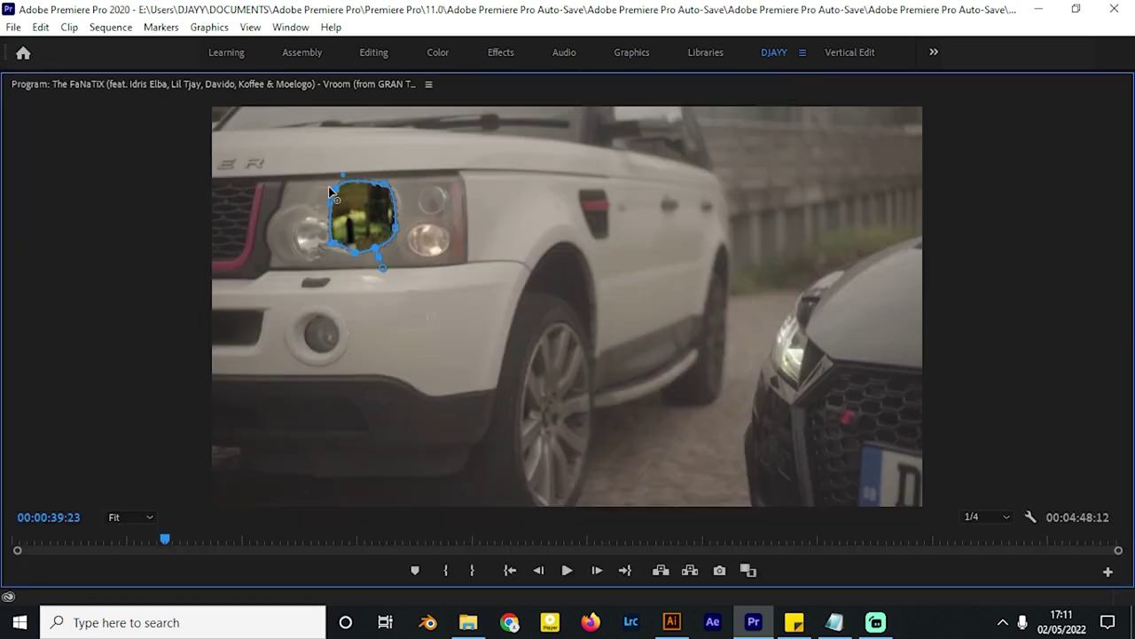
{"action": "left_click_drag", "start_coordinate": [328, 187], "coordinate": [462, 174]}
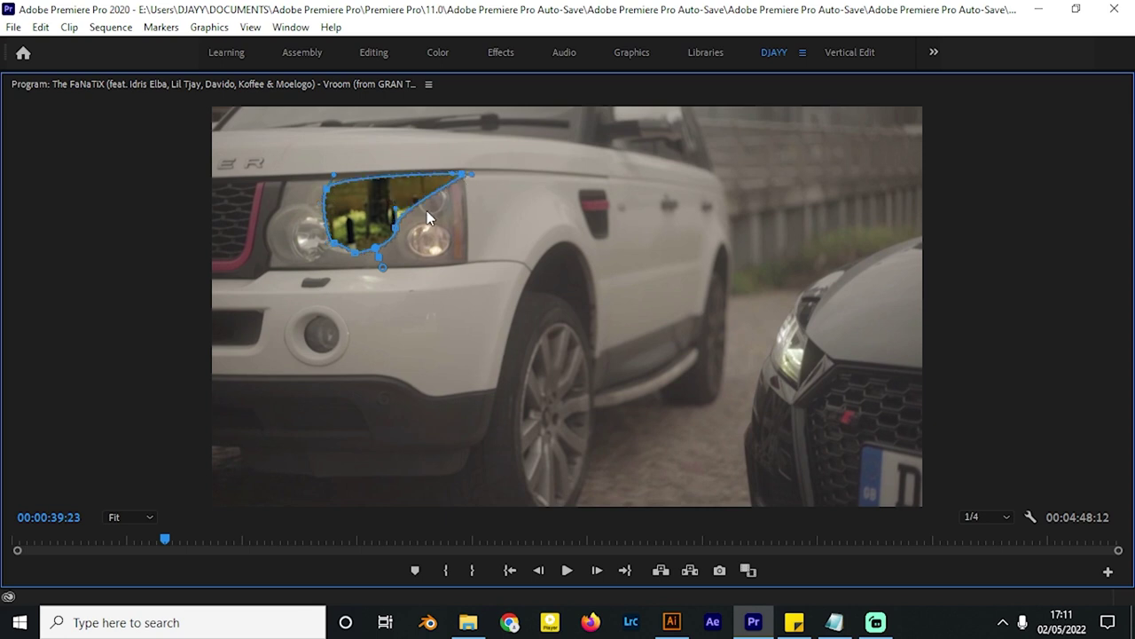
{"action": "left_click_drag", "start_coordinate": [395, 228], "coordinate": [465, 255]}
{"action": "left_click_drag", "start_coordinate": [326, 188], "coordinate": [293, 184]}
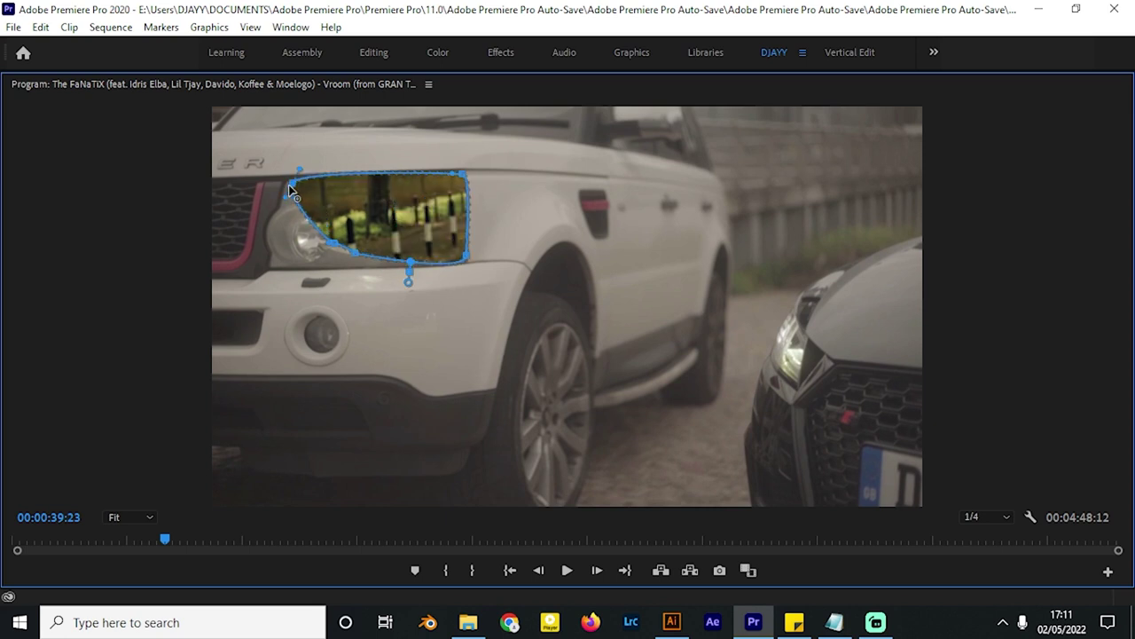
{"action": "left_click_drag", "start_coordinate": [331, 242], "coordinate": [275, 268]}
{"action": "key", "text": "grave"}
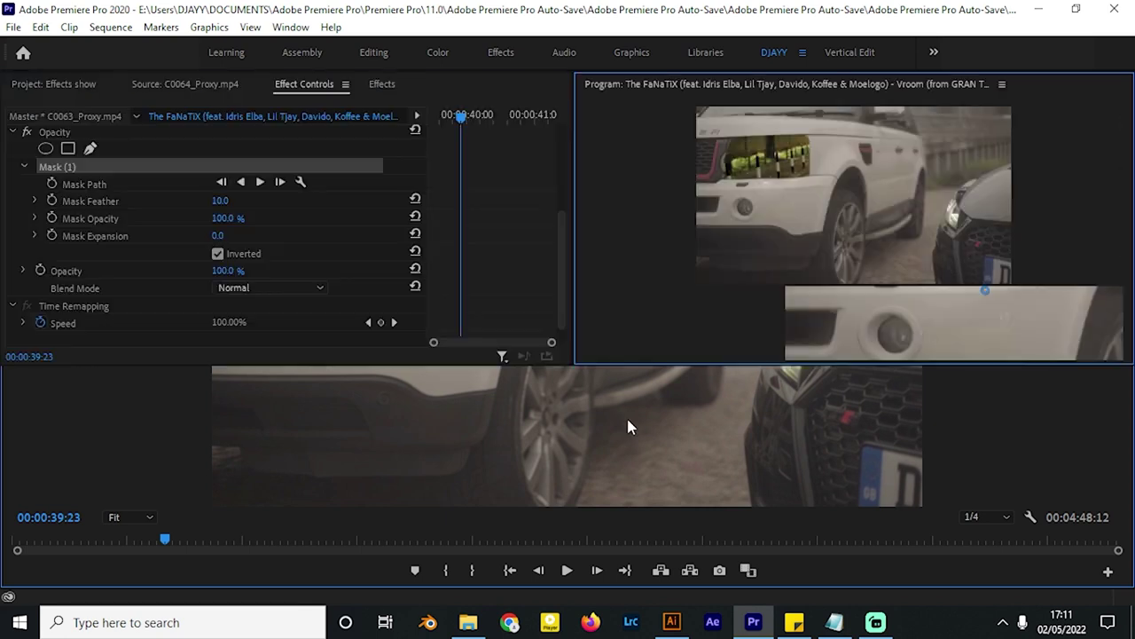
Step: Soften the headlight mask edges by setting Mask Feather to 58 and Mask Expansion to -42
{"action": "left_click_drag", "start_coordinate": [637, 417], "coordinate": [423, 441]}
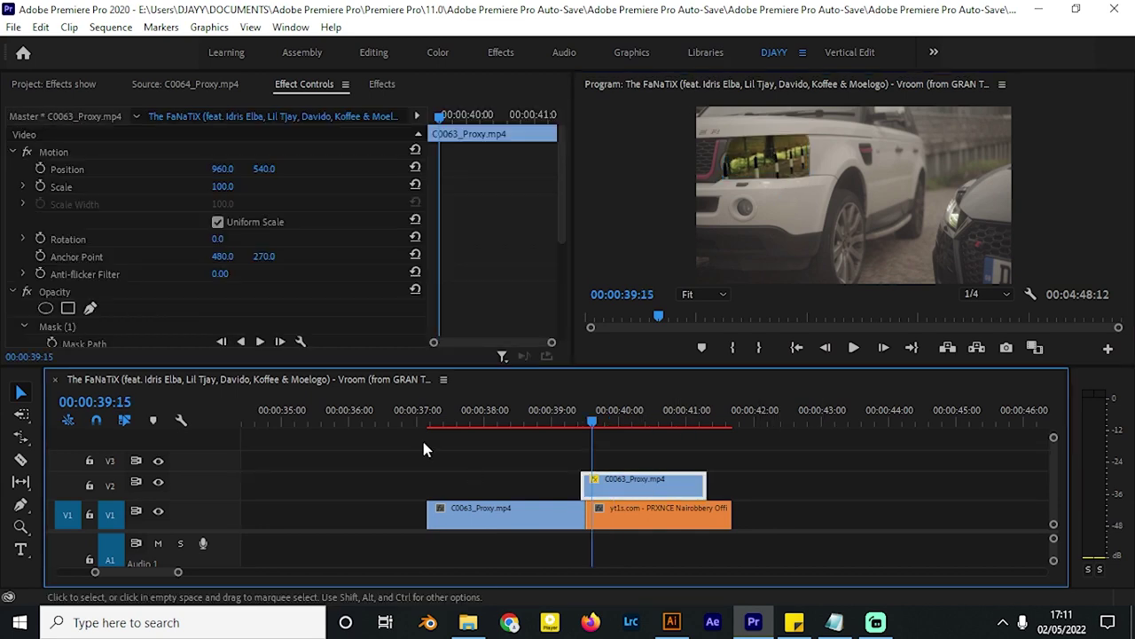
{"action": "scroll", "coordinate": [505, 243], "scroll_direction": "down", "scroll_amount": 4}
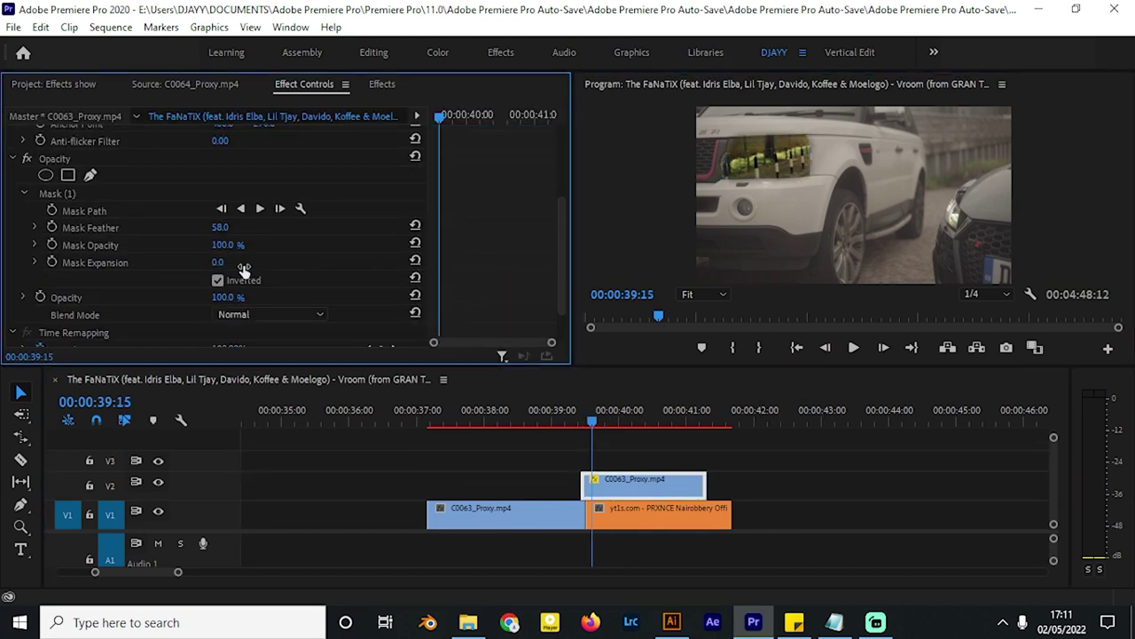
{"action": "left_click_drag", "start_coordinate": [220, 263], "coordinate": [172, 263]}
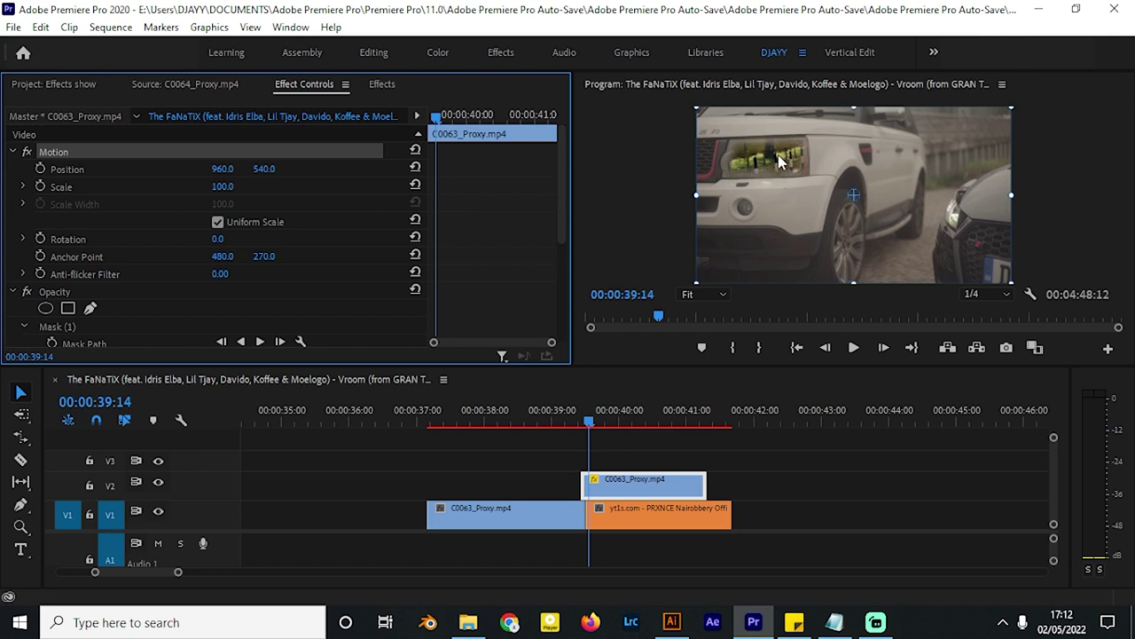
{"action": "scroll", "coordinate": [299, 286], "scroll_direction": "down", "scroll_amount": 3}
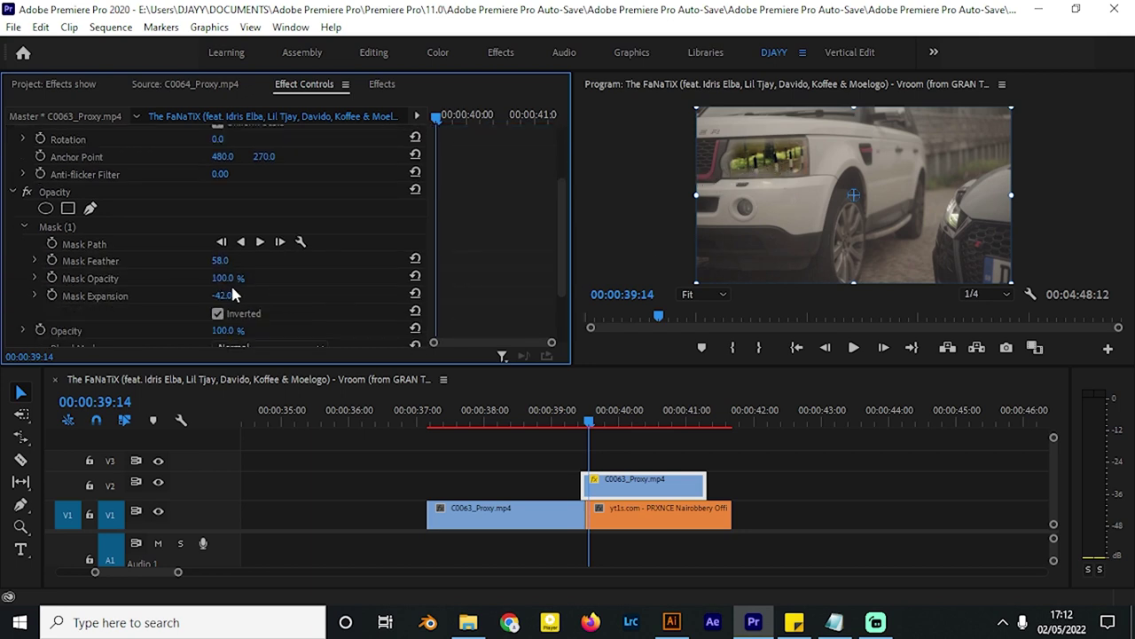
Step: Test a scale of 133, reset it, and move the frozen clip's anchor point onto the masked headlight at about 215.3, 167.3
{"action": "scroll", "coordinate": [315, 293], "scroll_direction": "up", "scroll_amount": 3}
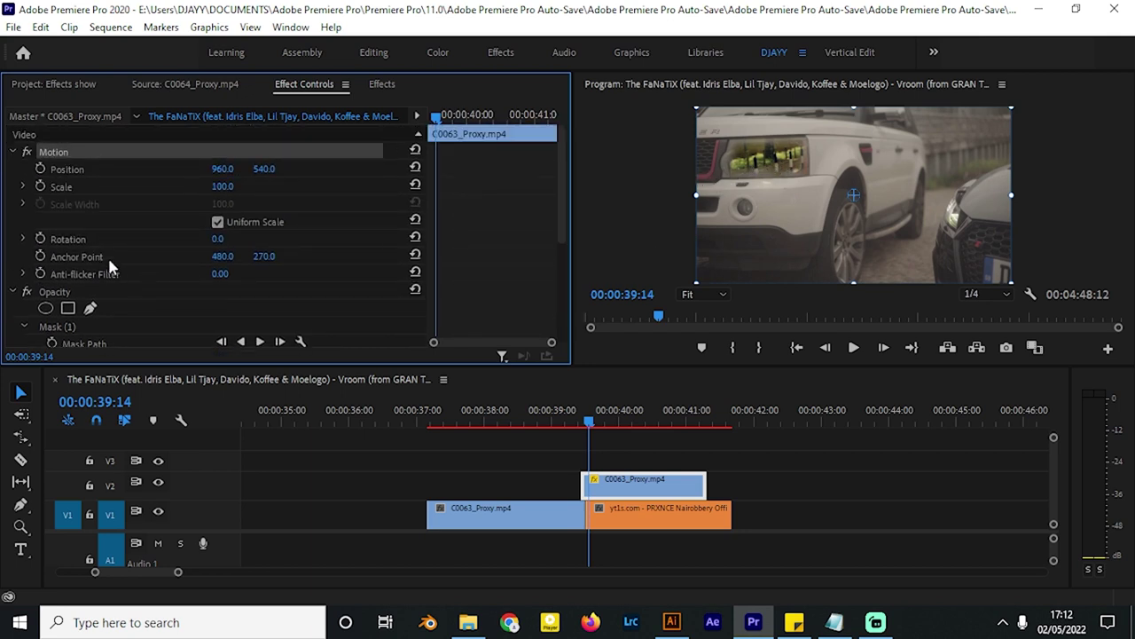
{"action": "left_click", "coordinate": [126, 259]}
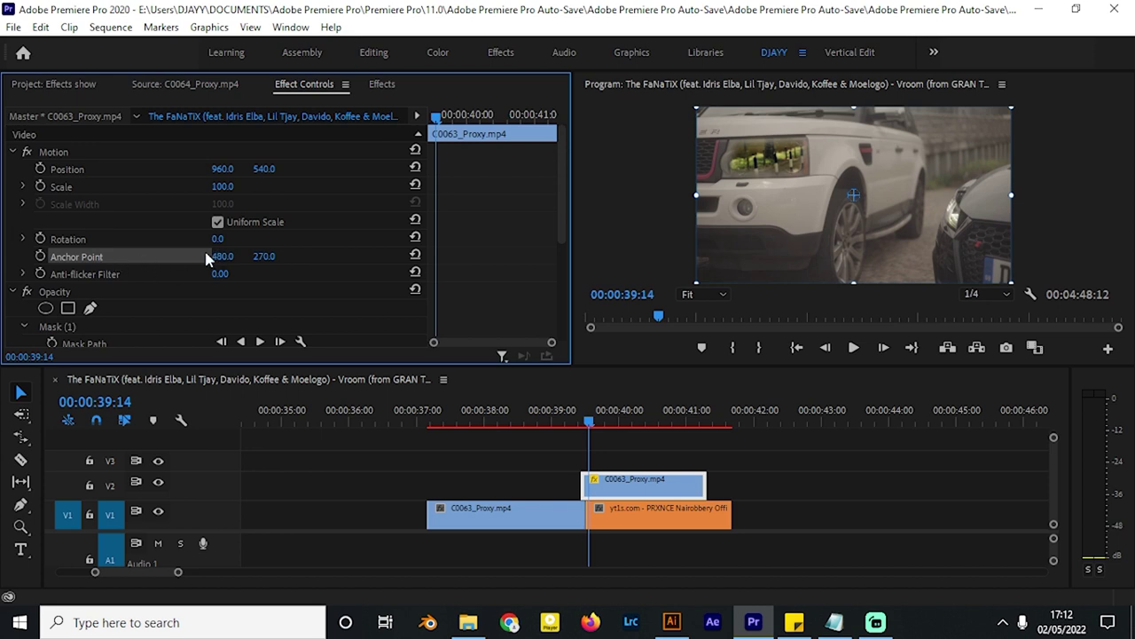
{"action": "left_click_drag", "start_coordinate": [222, 187], "coordinate": [251, 187]}
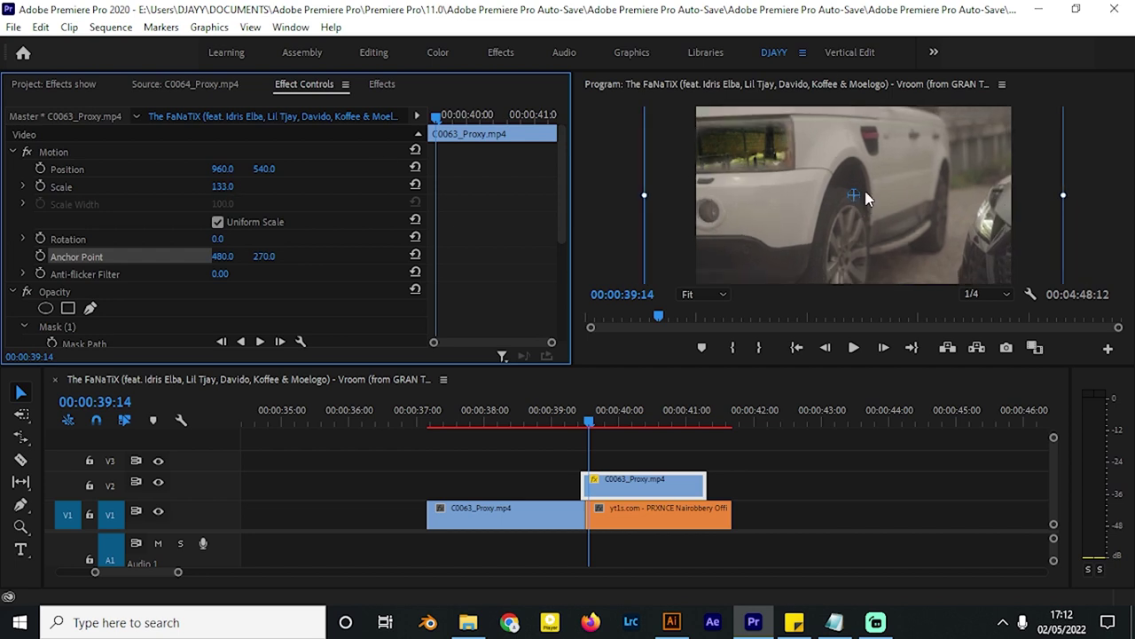
{"action": "left_click", "coordinate": [415, 185]}
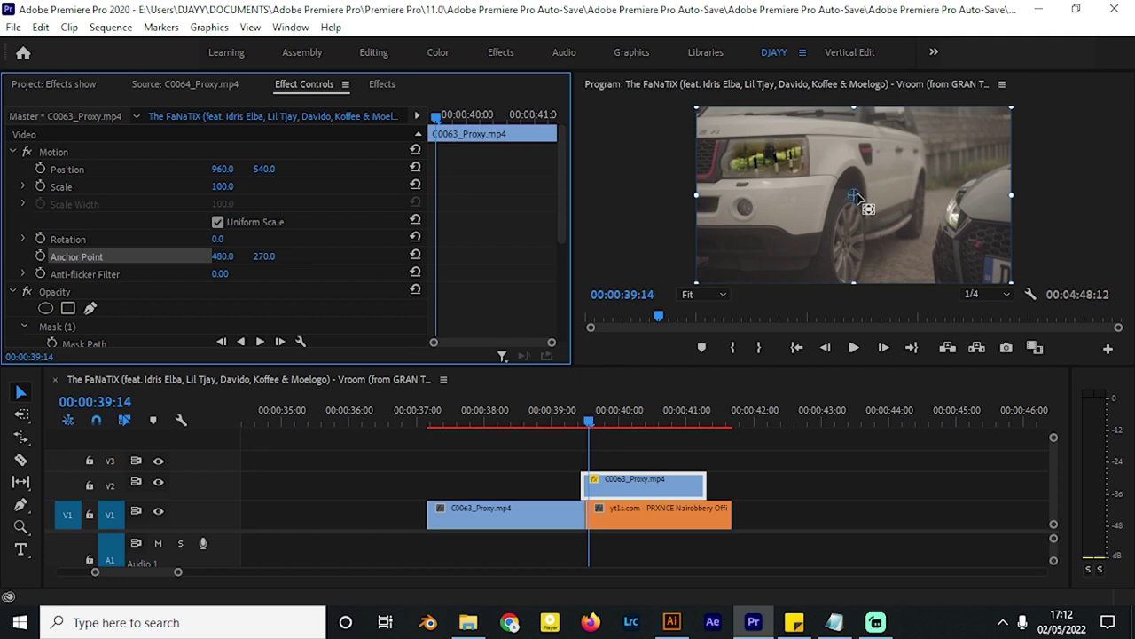
{"action": "left_click_drag", "start_coordinate": [856, 196], "coordinate": [768, 159]}
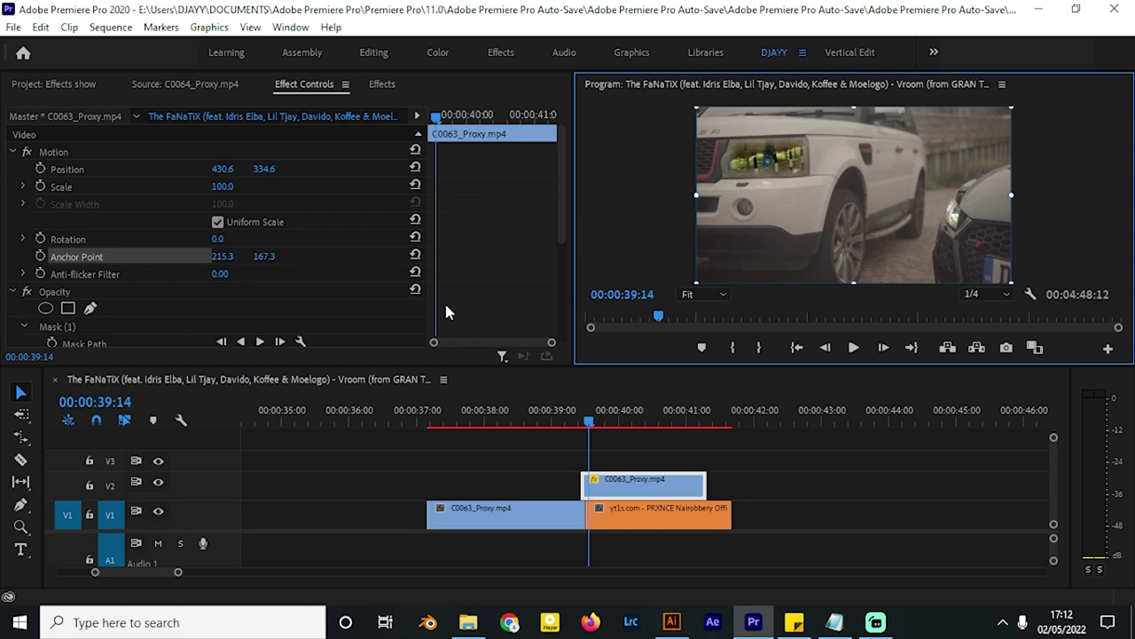
Step: Keyframe the frozen clip's scale from 100 to 1557 at 00:00:39:20, and shift the end keyframe further along the clip
{"action": "left_click", "coordinate": [395, 187]}
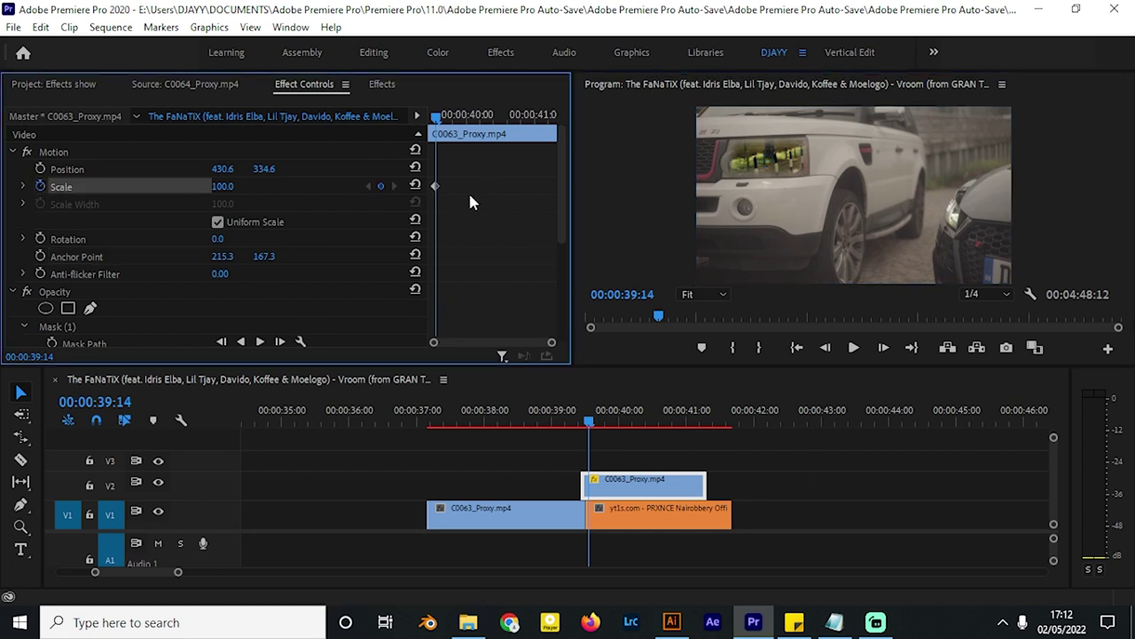
{"action": "left_click_drag", "start_coordinate": [444, 119], "coordinate": [452, 116]}
{"action": "left_click_drag", "start_coordinate": [221, 187], "coordinate": [1011, 187]}
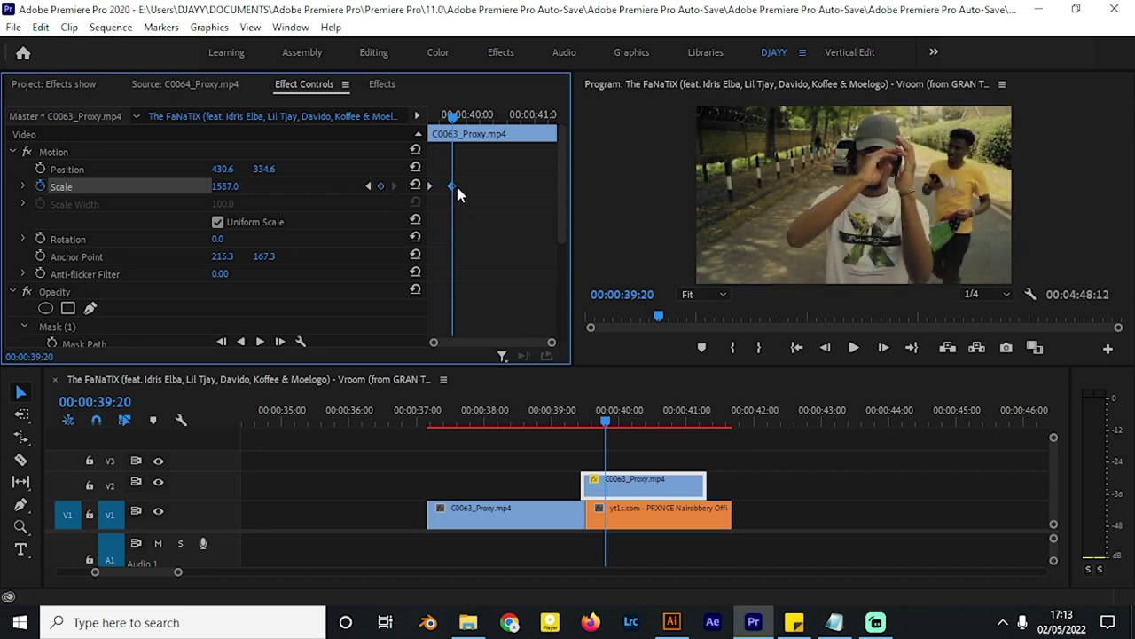
{"action": "left_click_drag", "start_coordinate": [454, 186], "coordinate": [474, 186]}
{"action": "left_click", "coordinate": [408, 413]}
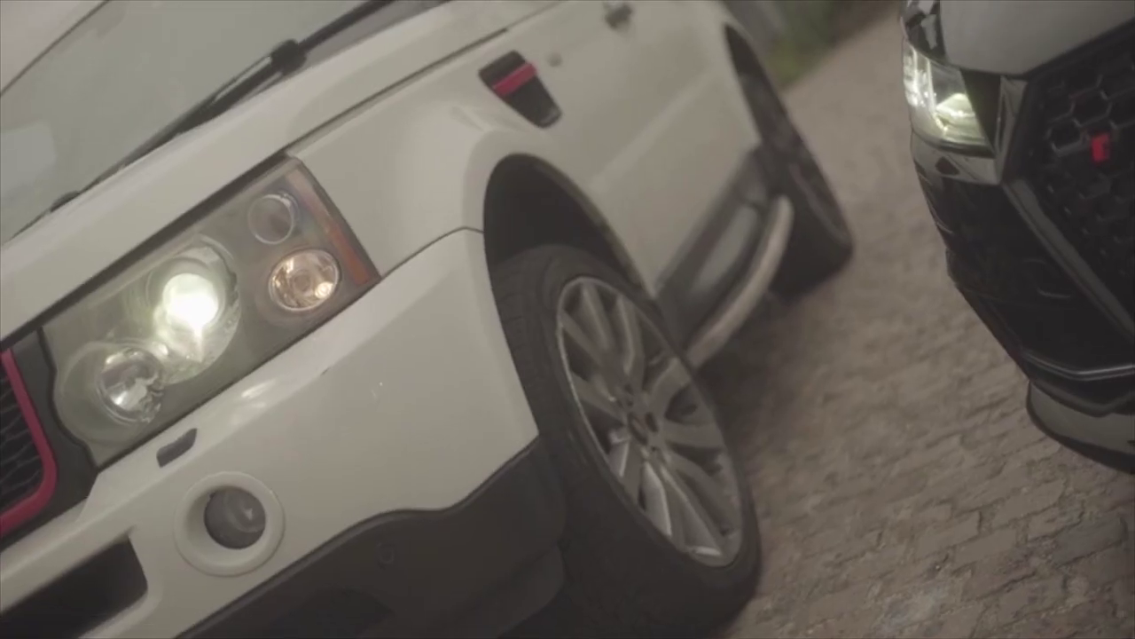